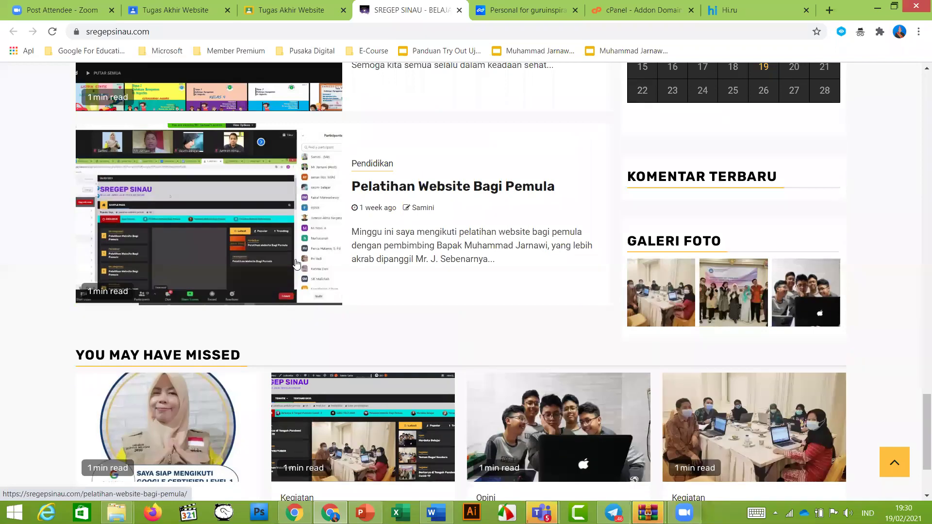
Step: Go to sregepsinau.com/wp-admin to load the WordPress admin login page
scroll(295, 262, up, 3)
scroll(296, 263, up, 7)
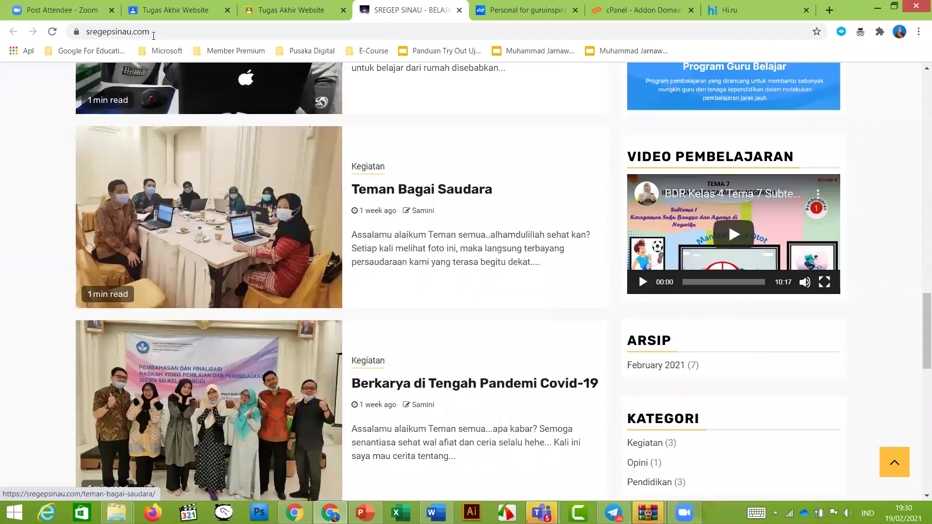
click(174, 31)
click(182, 31)
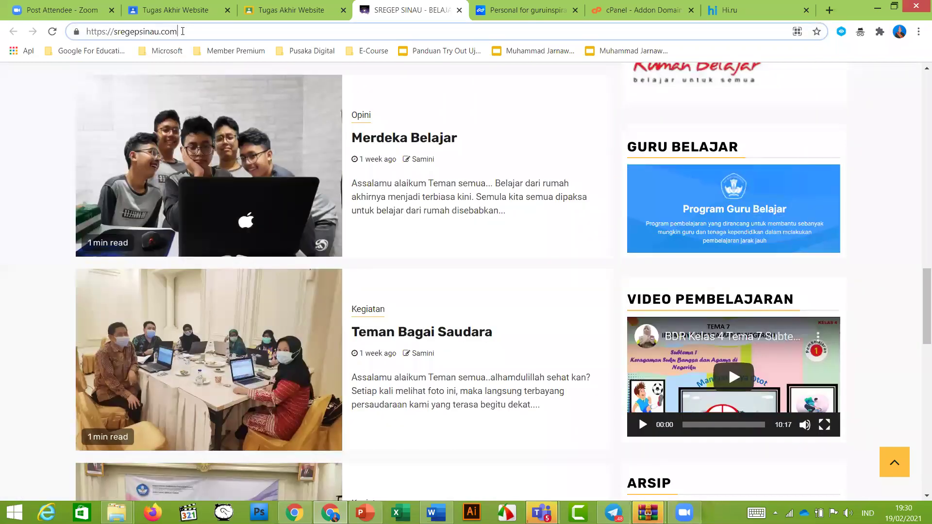
text(/w)
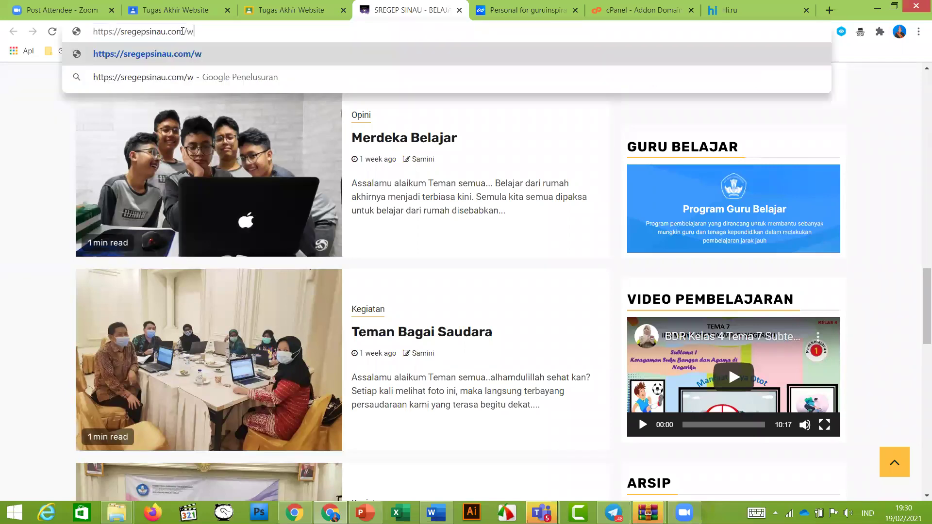
text(p)
key(BackSpace)
key(BackSpace)
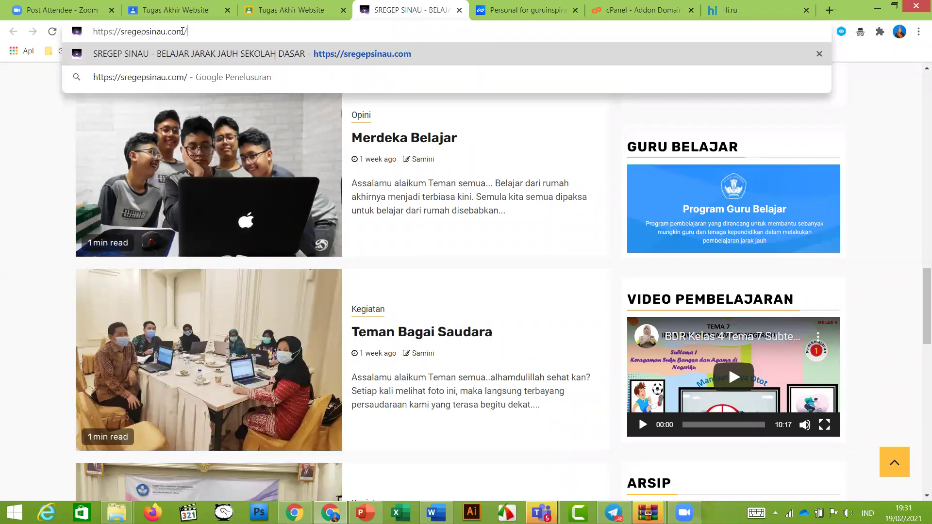
text(wp-admin)
key(Return)
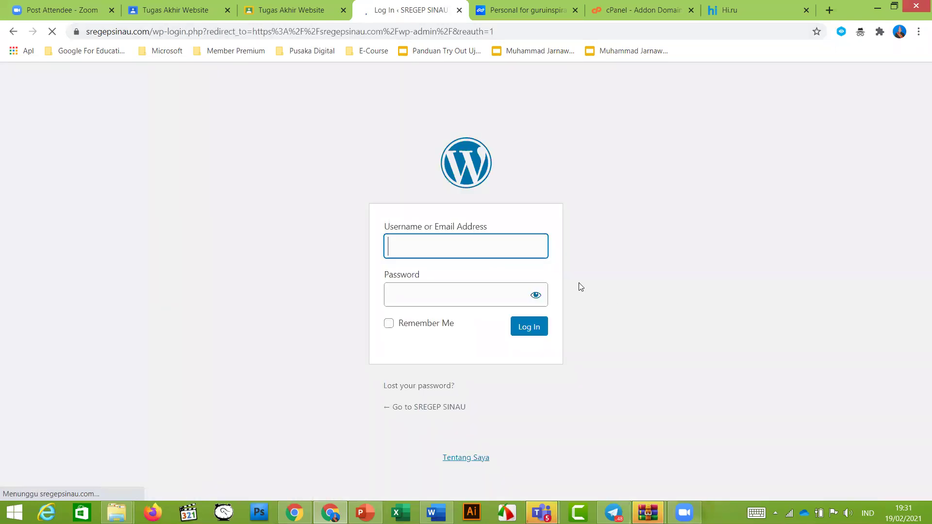
Step: Sign in with username 'admin' and the account password
text(admin)
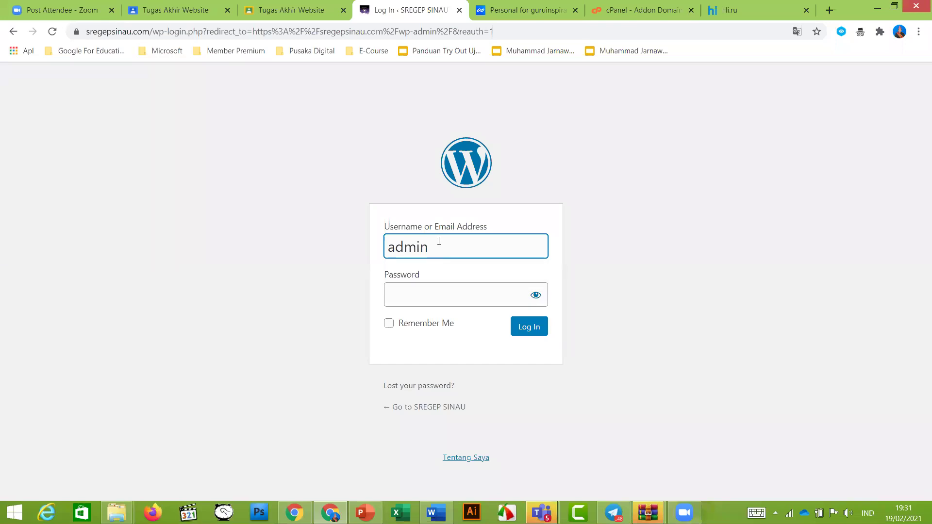
click(397, 301)
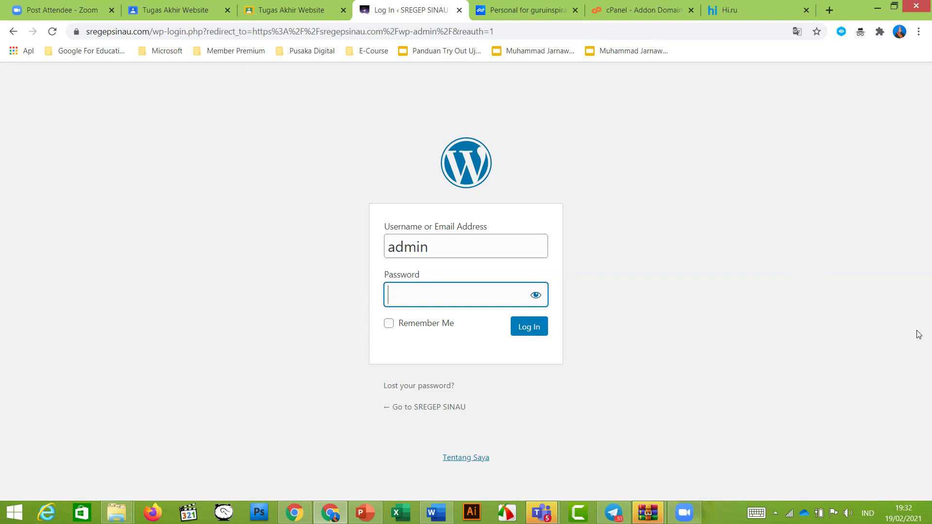
text(••••••••••••)
click(529, 327)
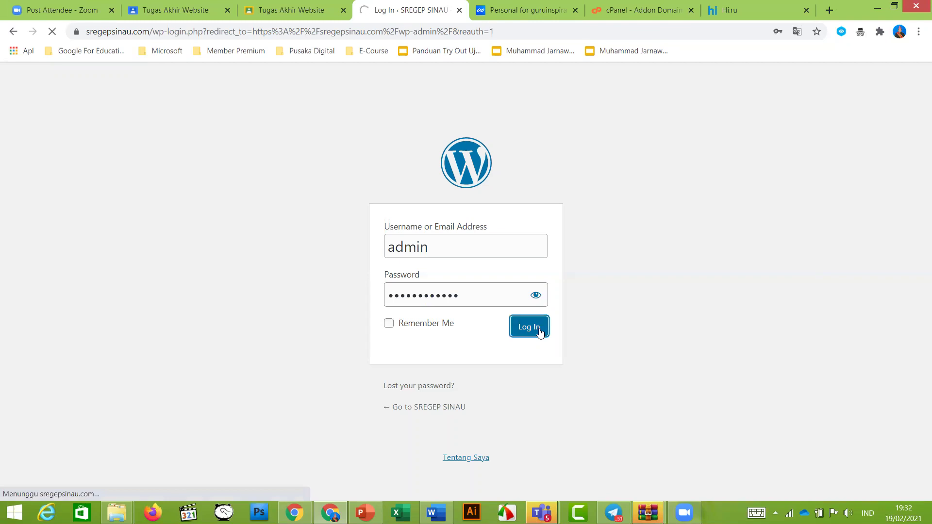
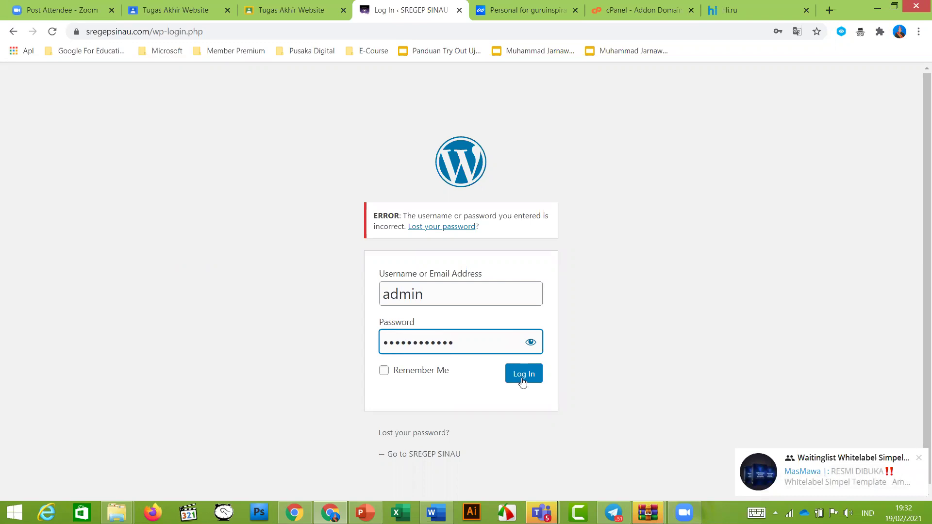
Step: Log in to the SREGEP SINAU admin and select the site's address in the address bar
click(523, 382)
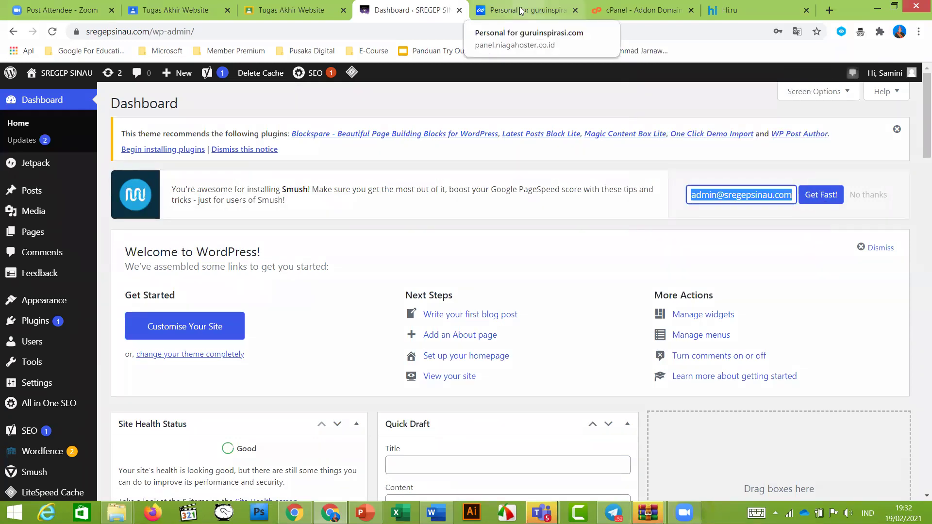
drag(152, 31, 38, 32)
key(ctrl+c)
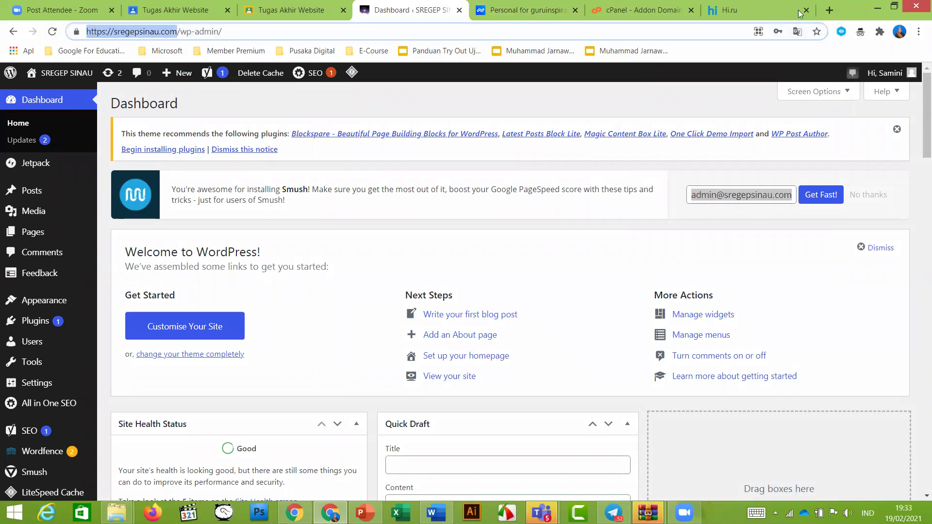
click(749, 5)
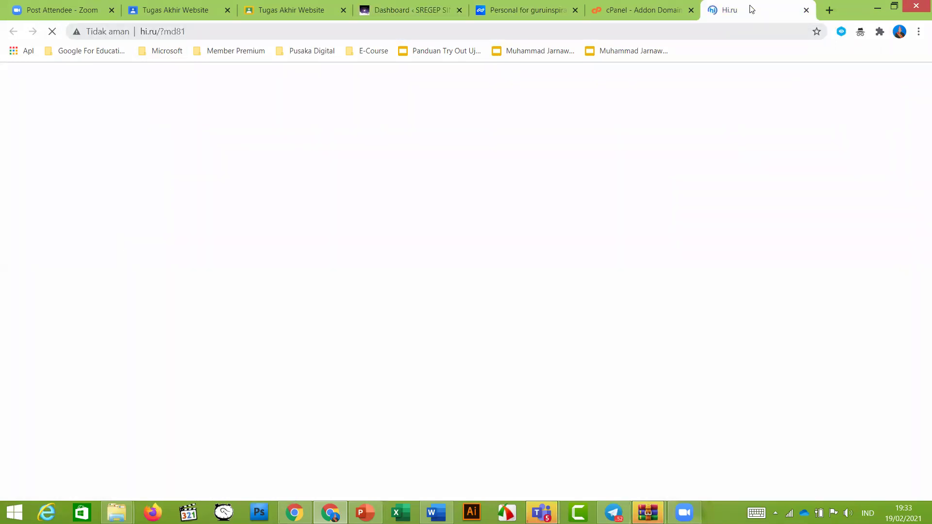
click(123, 31)
key(ctrl+v)
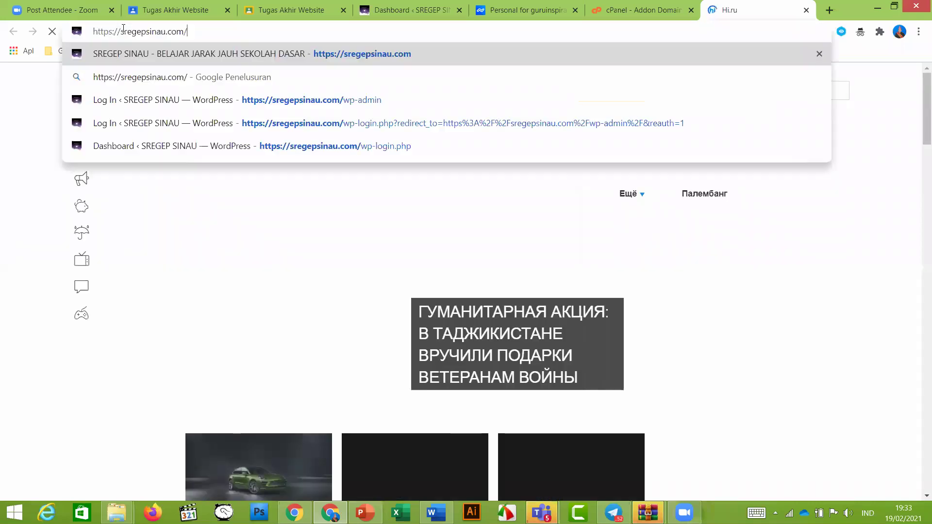
key(Return)
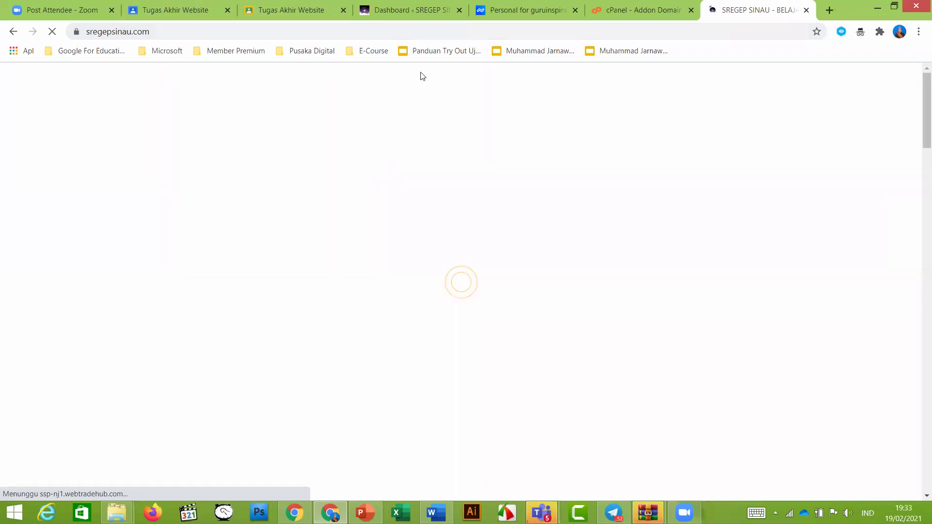
click(401, 9)
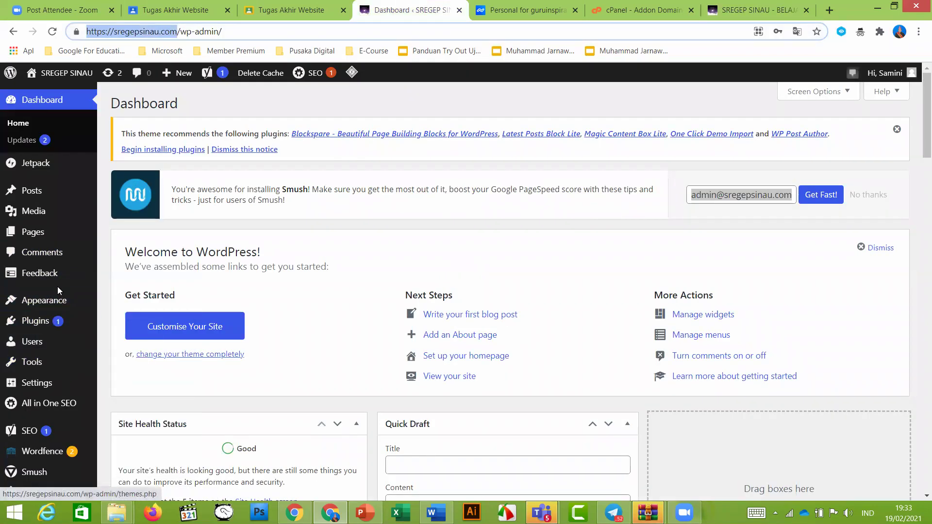
Step: Launch the Customizer for the active Newsphere theme from Appearance > Customise
scroll(56, 294, down, 1)
mouse_move(55, 297)
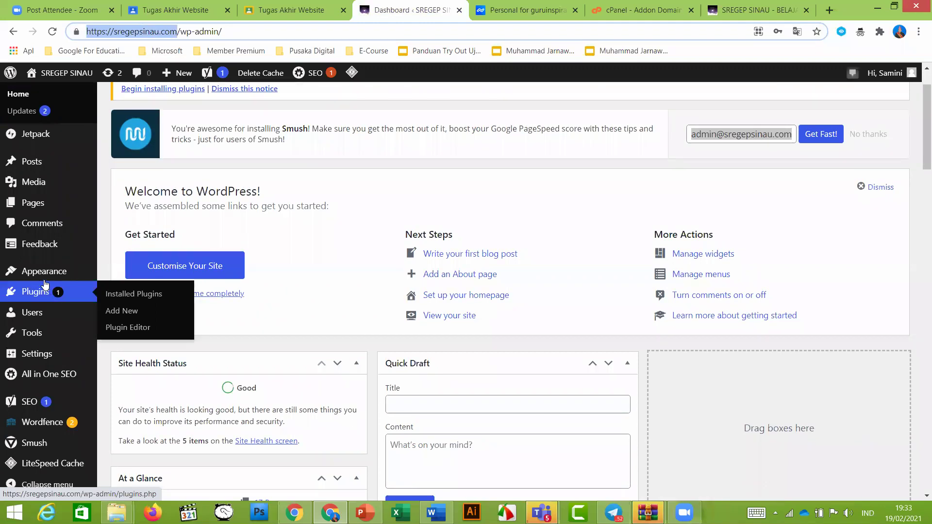
mouse_move(51, 274)
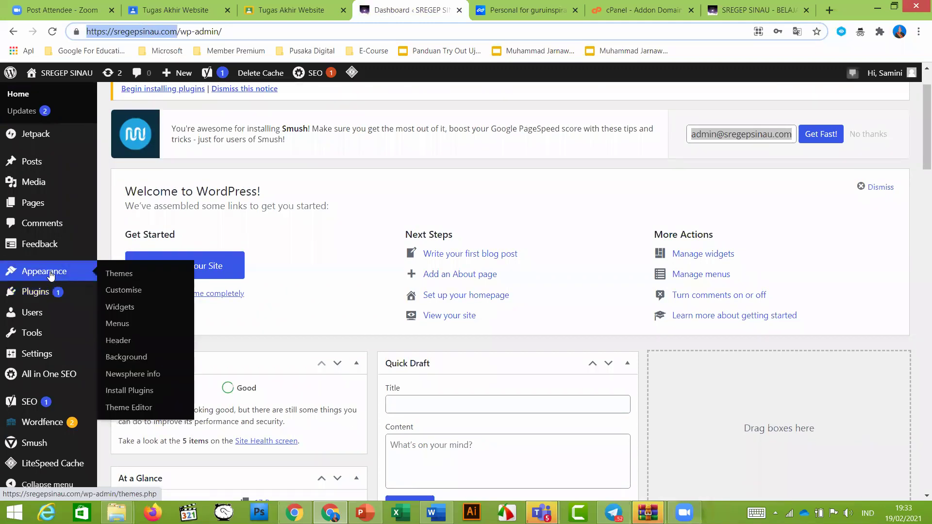
click(134, 296)
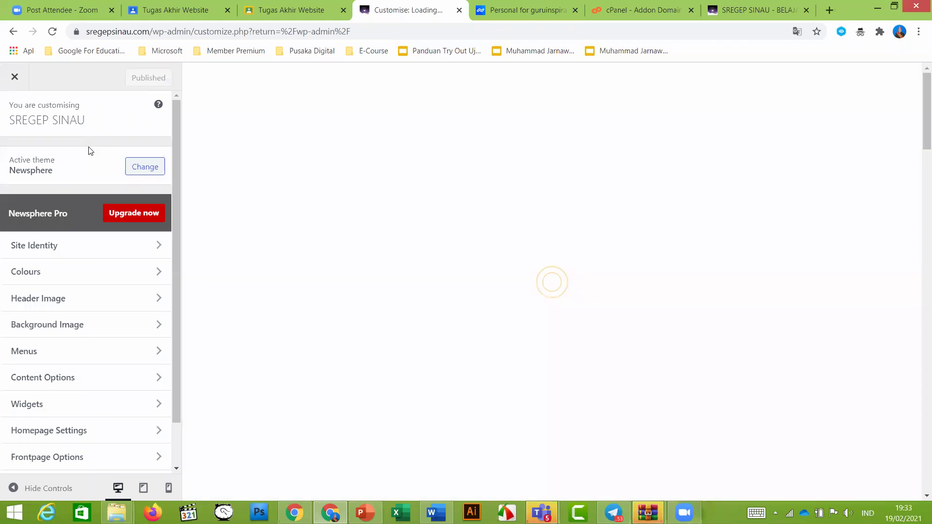
scroll(175, 233, down, 1)
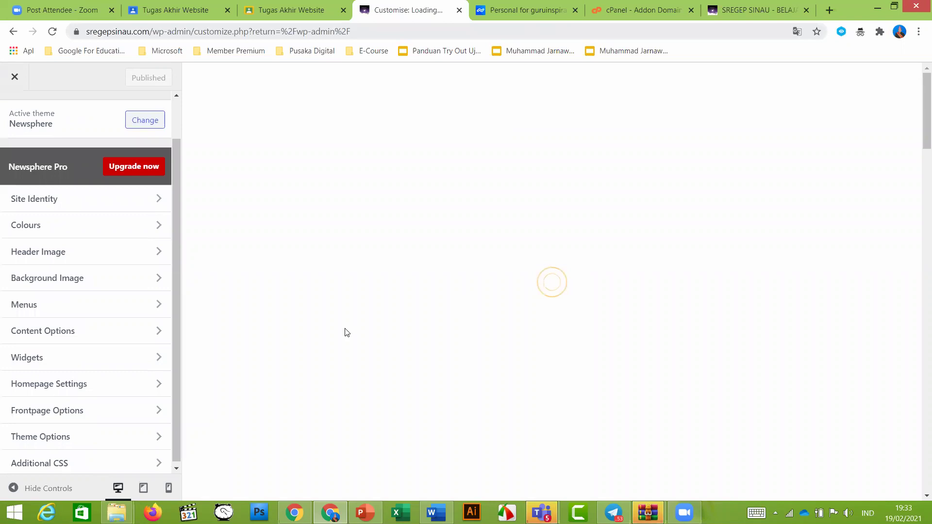
key(ctrl+9)
scroll(215, 369, down, 10)
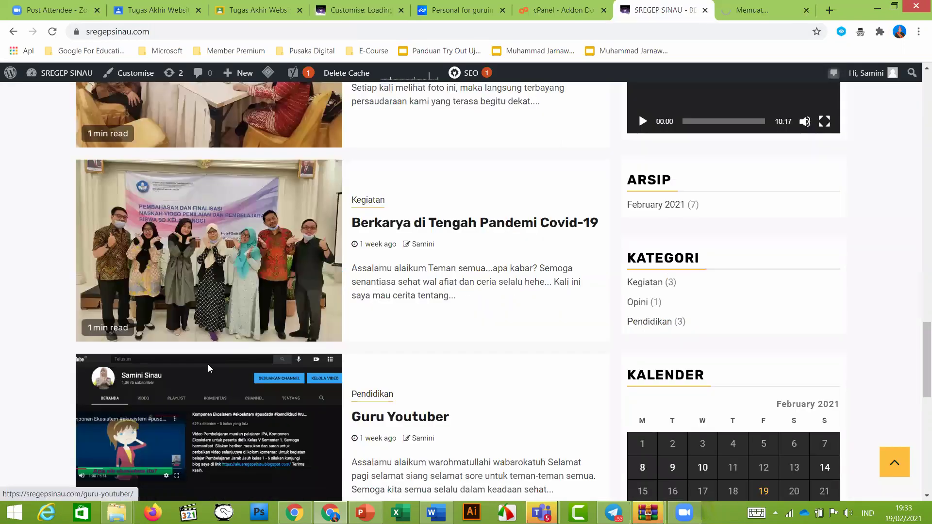
scroll(208, 365, down, 10)
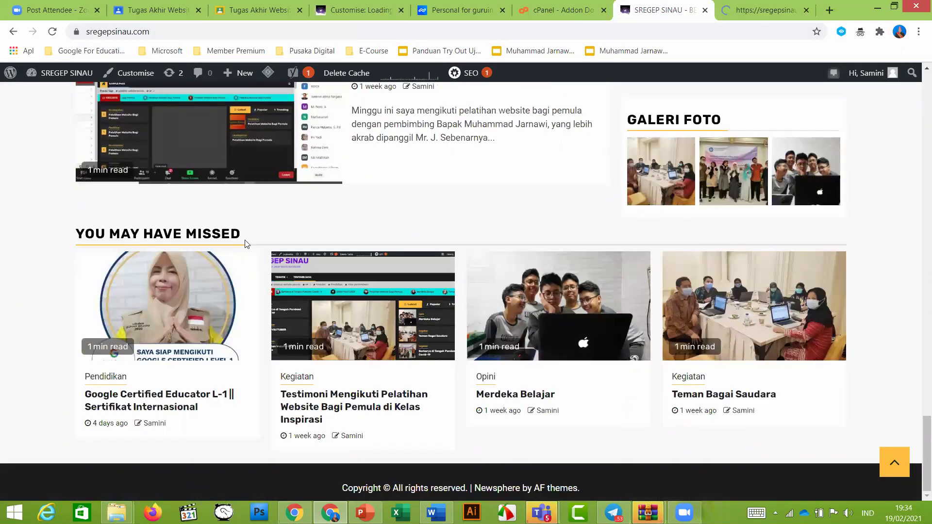
click(371, 9)
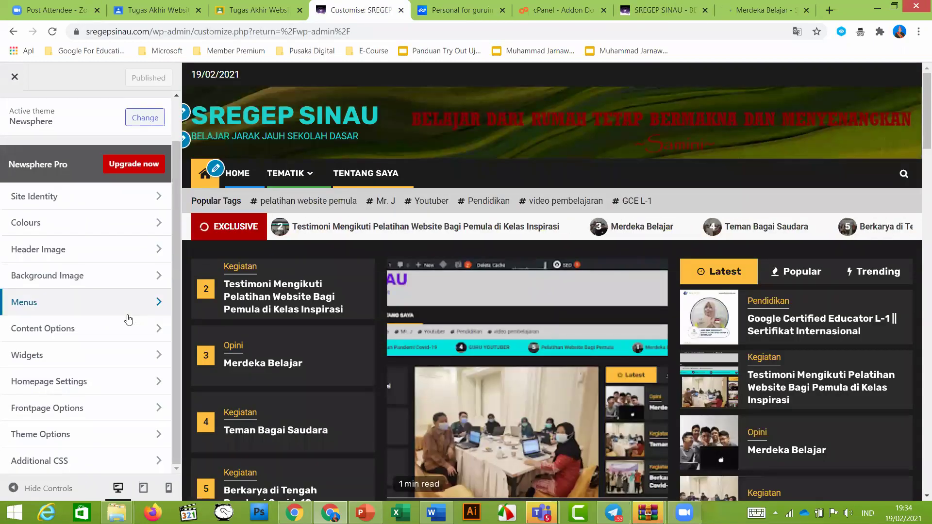
Step: Untick Show Latest Posts Section above Footer in You May Have Missed and publish
click(130, 435)
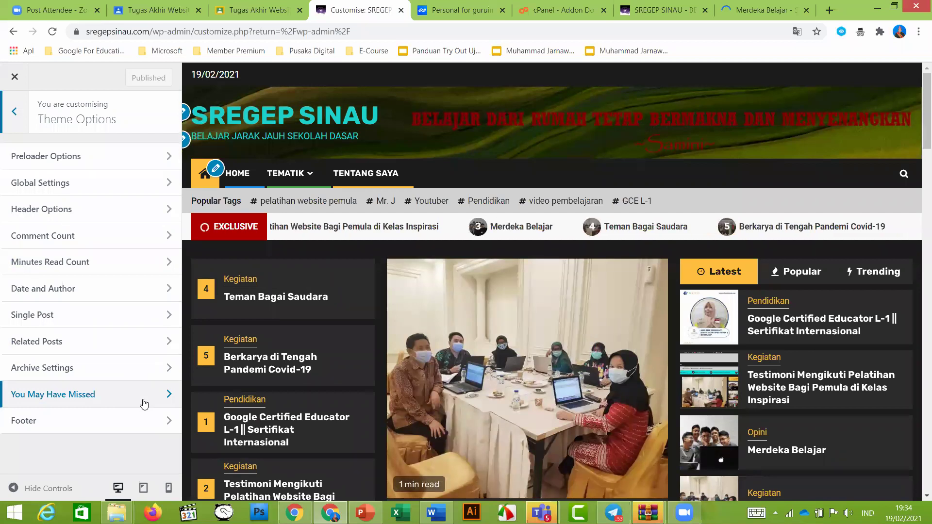
click(143, 399)
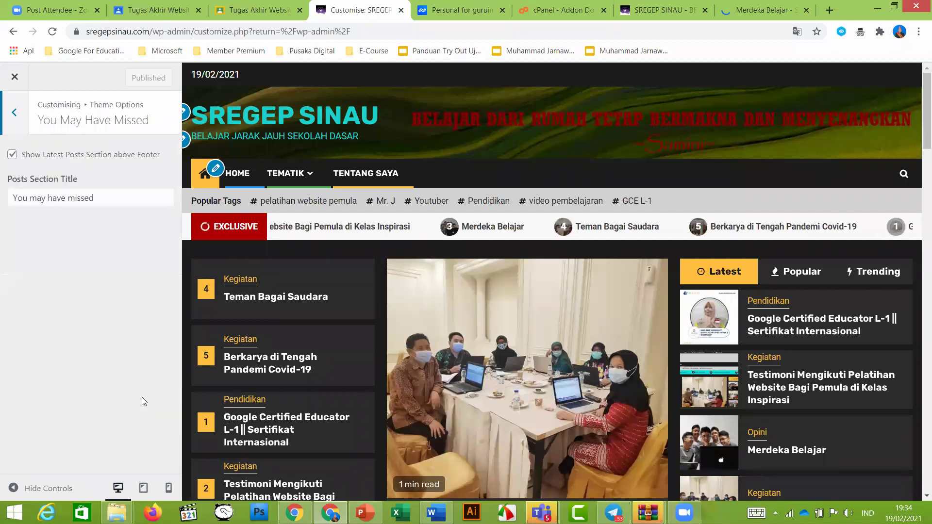
click(12, 156)
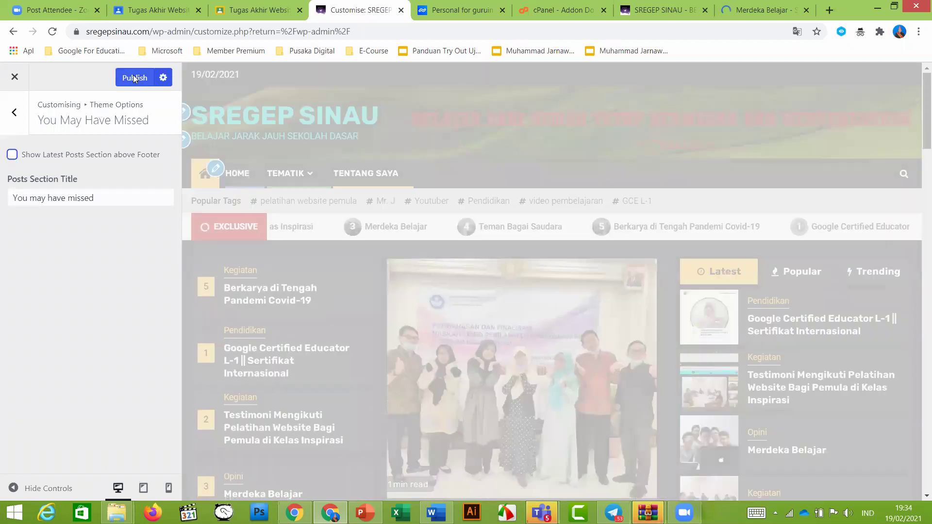
click(135, 78)
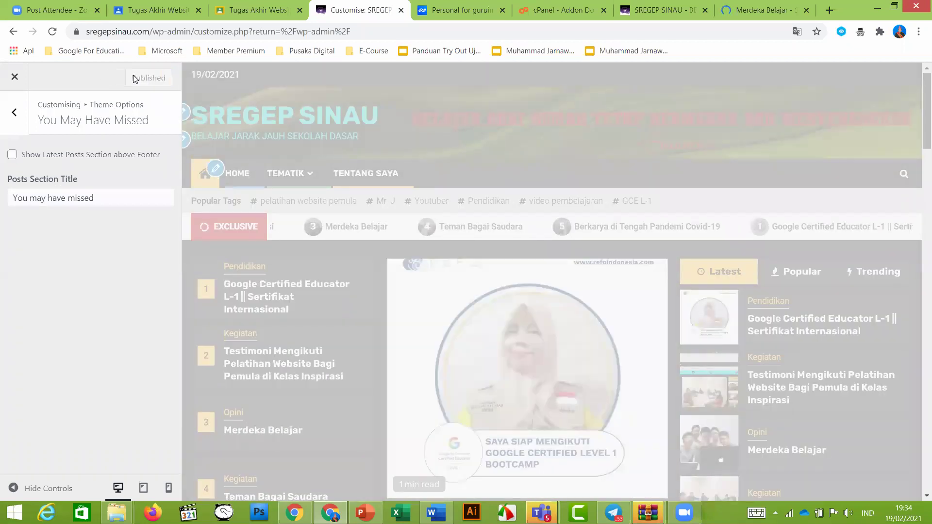
Step: Reopen the You May Have Missed settings and reload the live site to check it
click(16, 116)
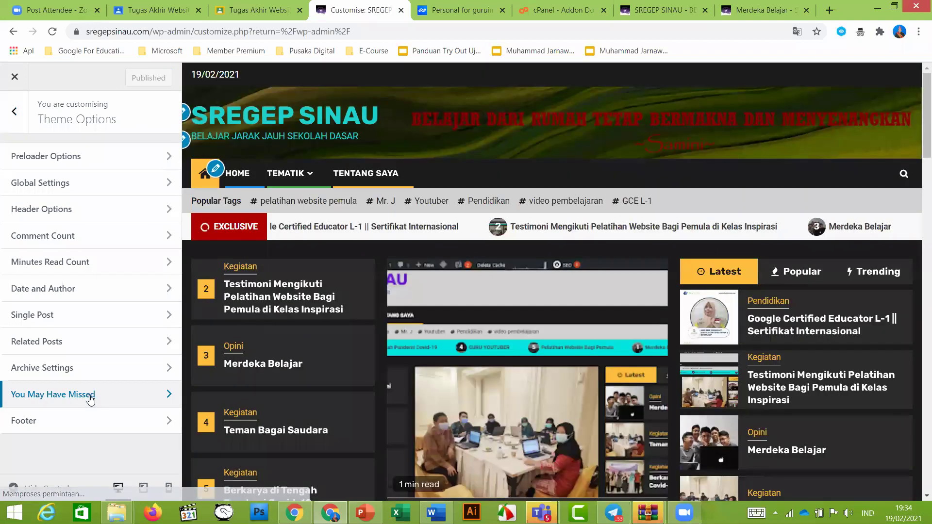
click(129, 396)
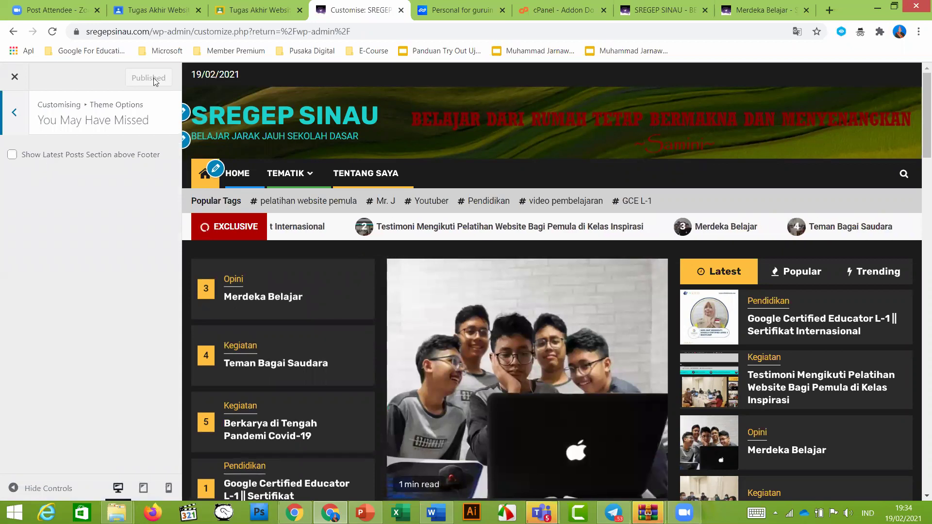
click(683, 13)
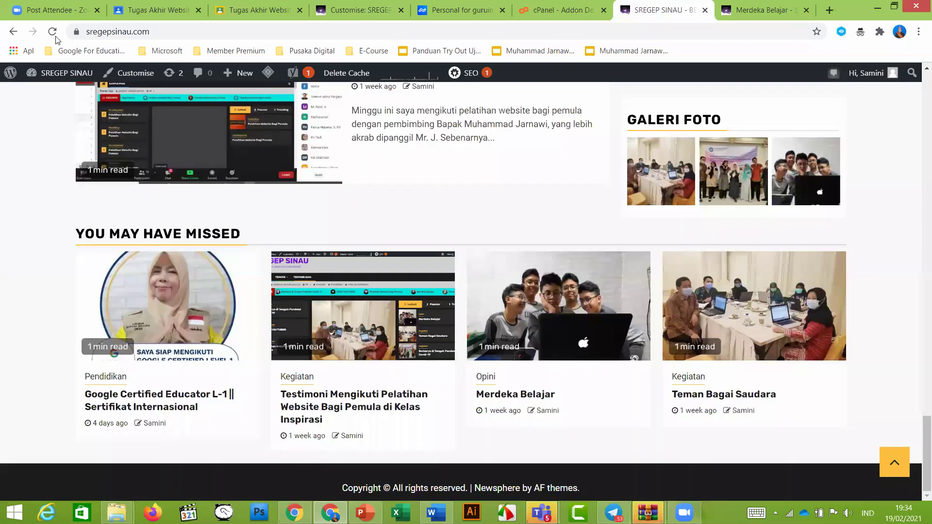
click(53, 34)
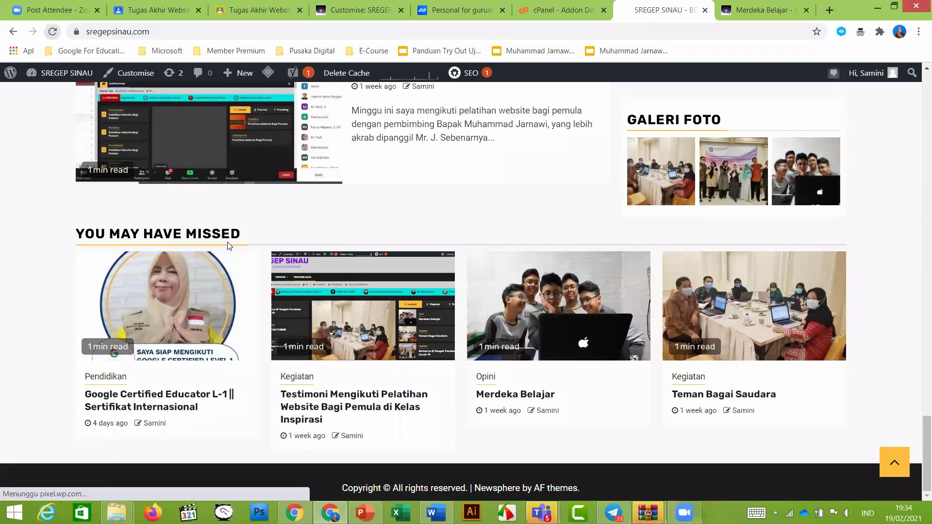
Step: Inspect the live footer's 'Copyright © All rights reserved.' text, then return to the Customizer
click(301, 298)
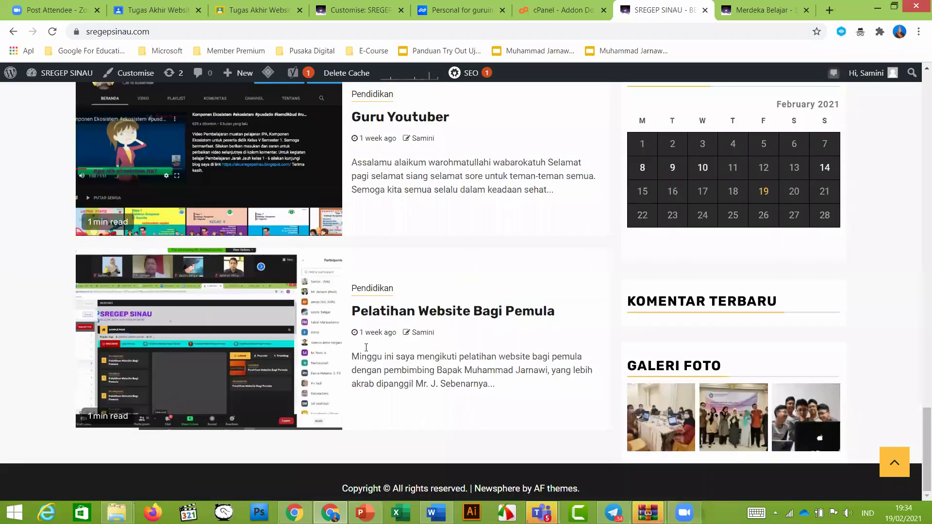
scroll(367, 349, up, 15)
double_click(380, 489)
drag(396, 492, 461, 488)
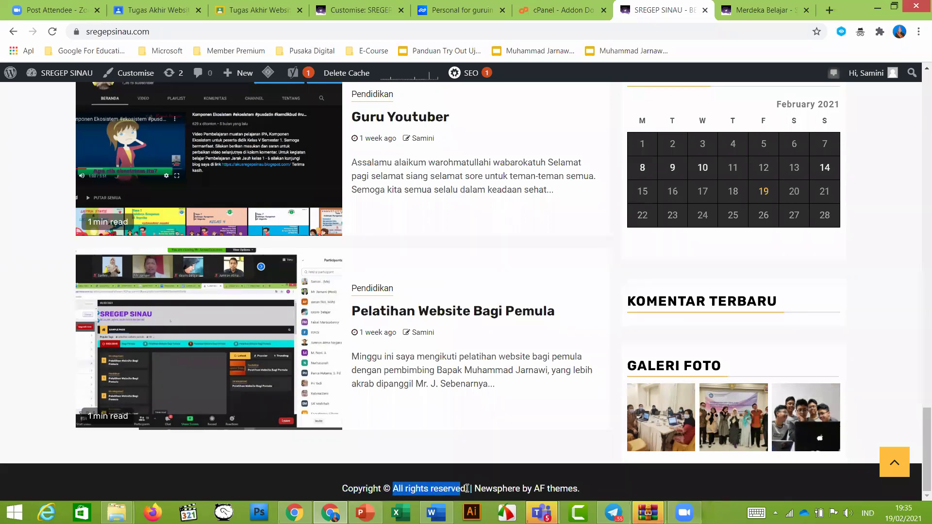
click(467, 488)
shift+click(397, 483)
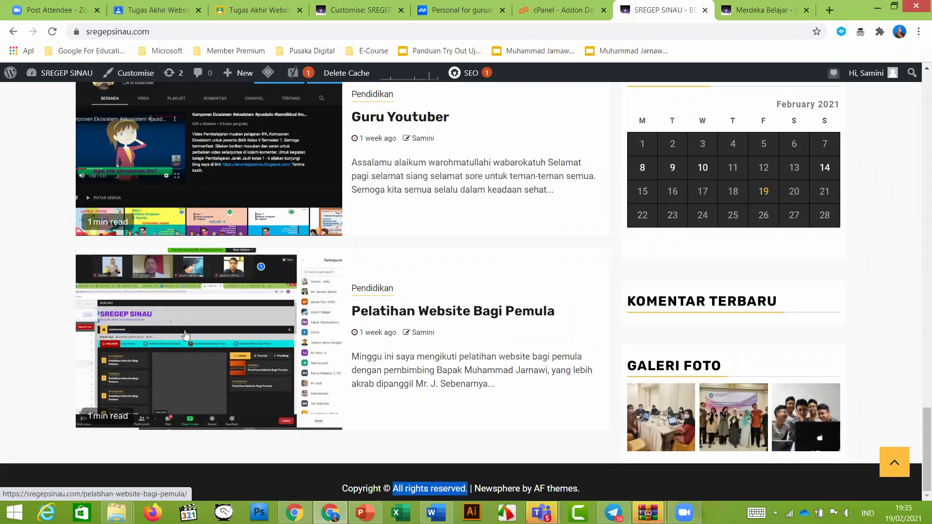
scroll(186, 335, up, 1)
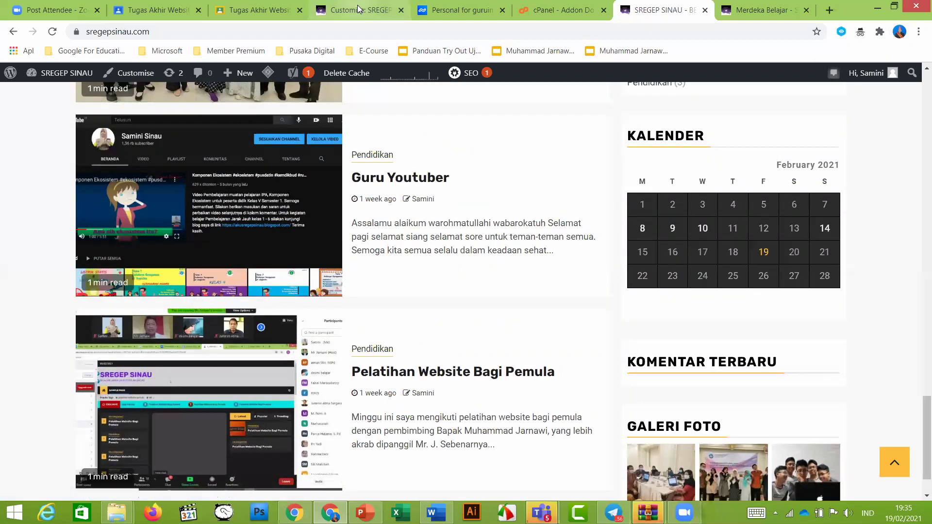
click(358, 9)
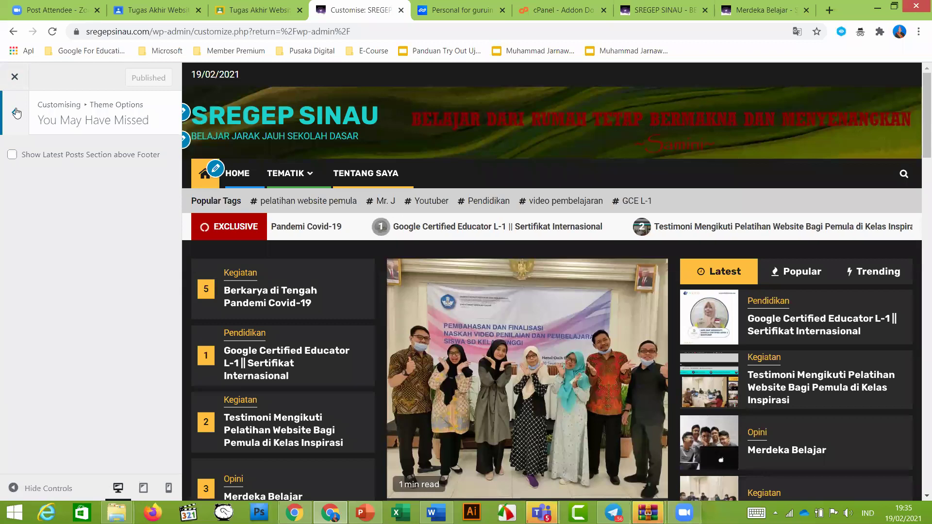
Step: Browse the Global Settings, Date and Author, Archive, Single Post and Preloader theme option sections
click(15, 113)
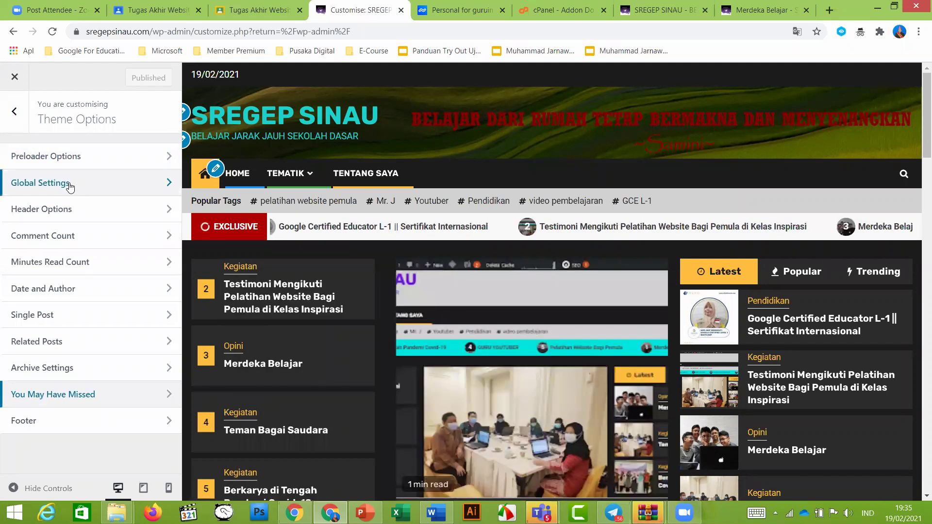
click(71, 188)
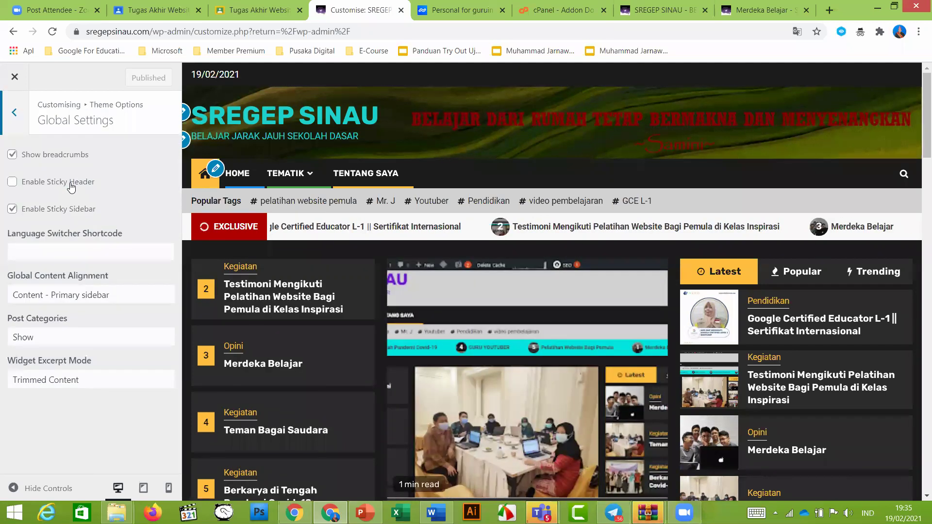
click(18, 114)
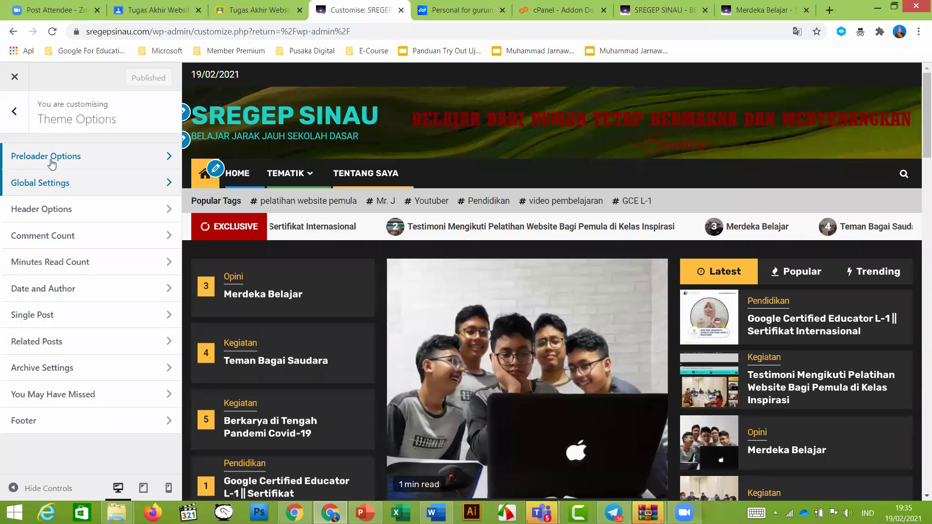
click(54, 288)
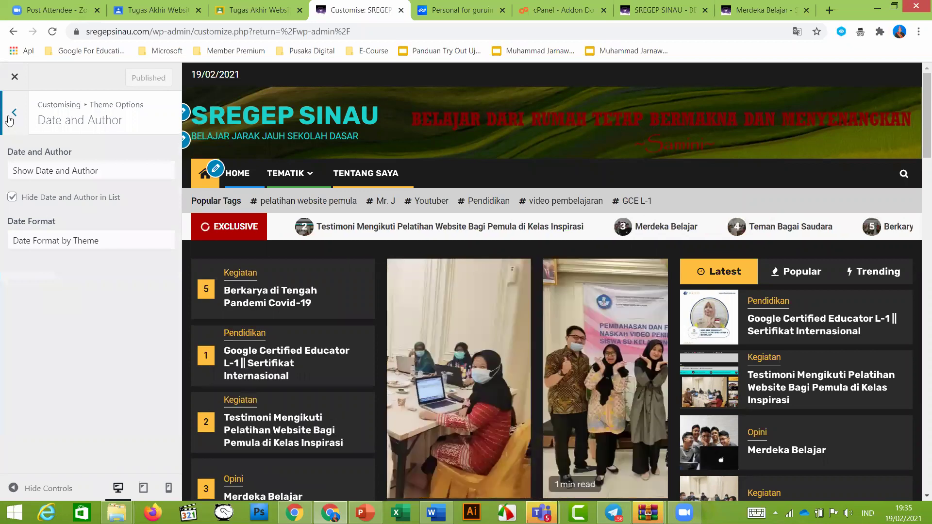
click(14, 115)
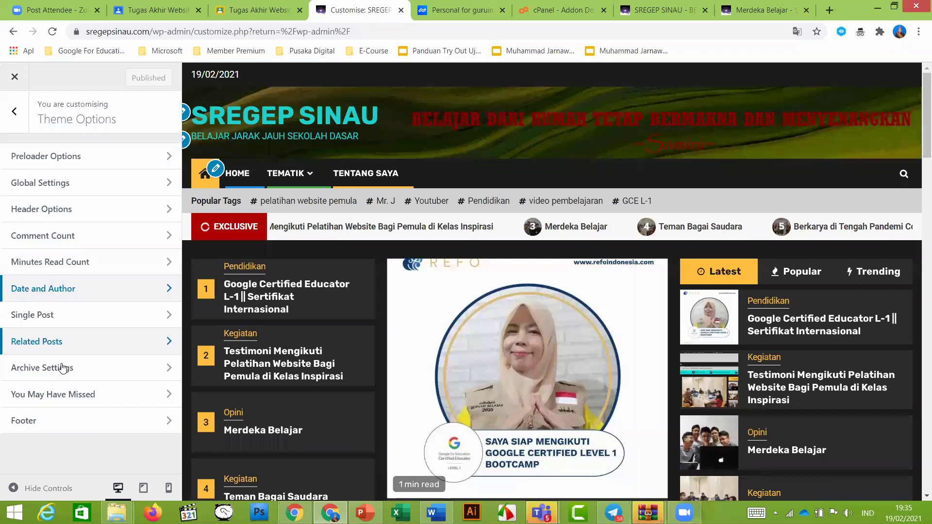
click(64, 372)
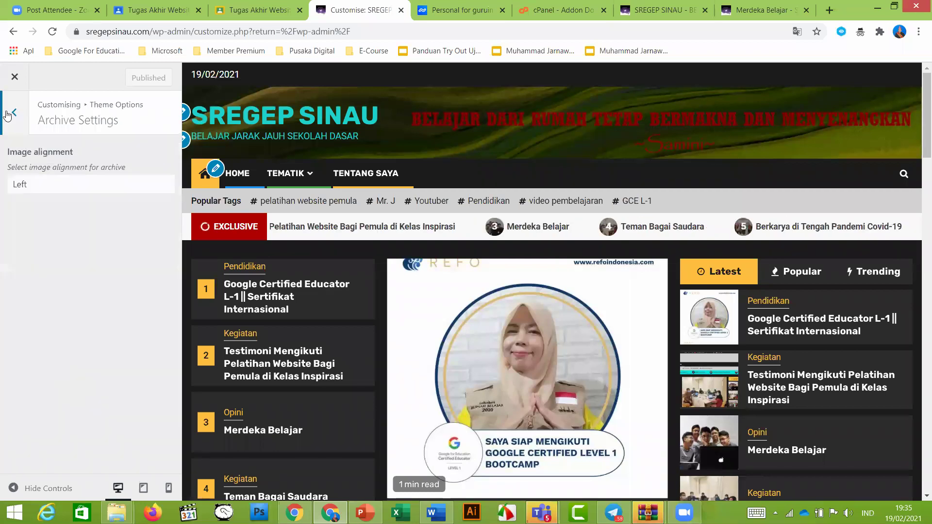
key(Escape)
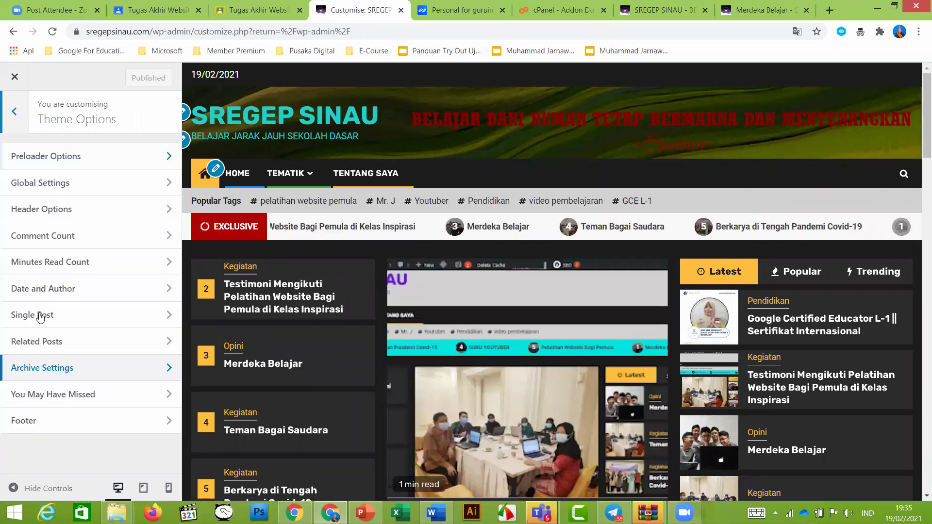
click(40, 314)
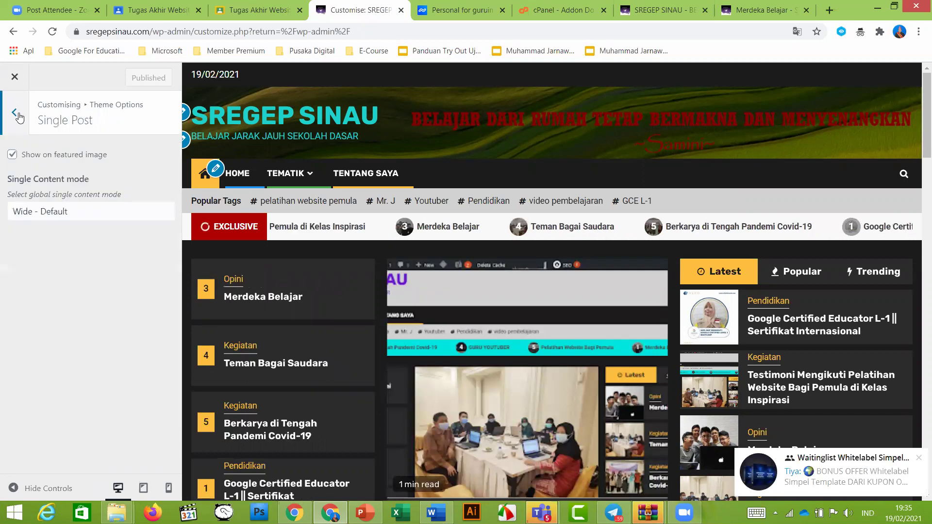
key(Escape)
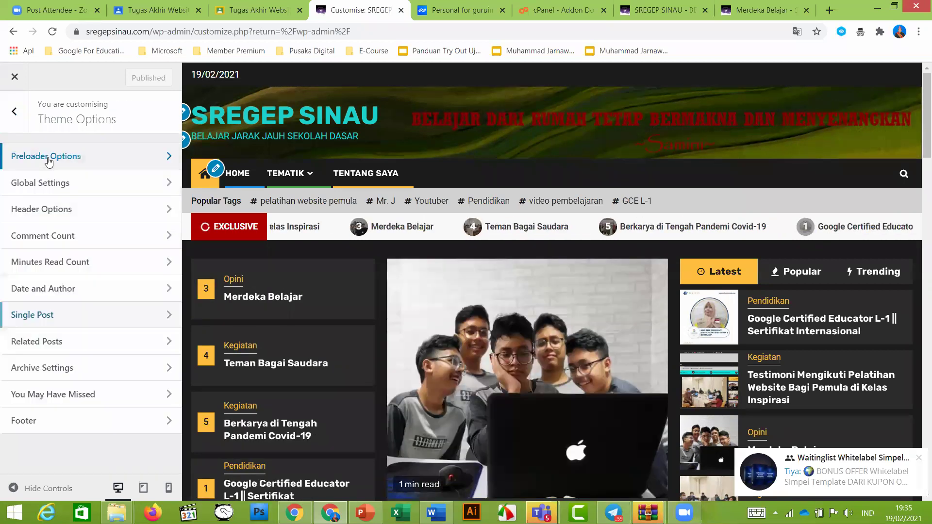
click(48, 159)
key(Escape)
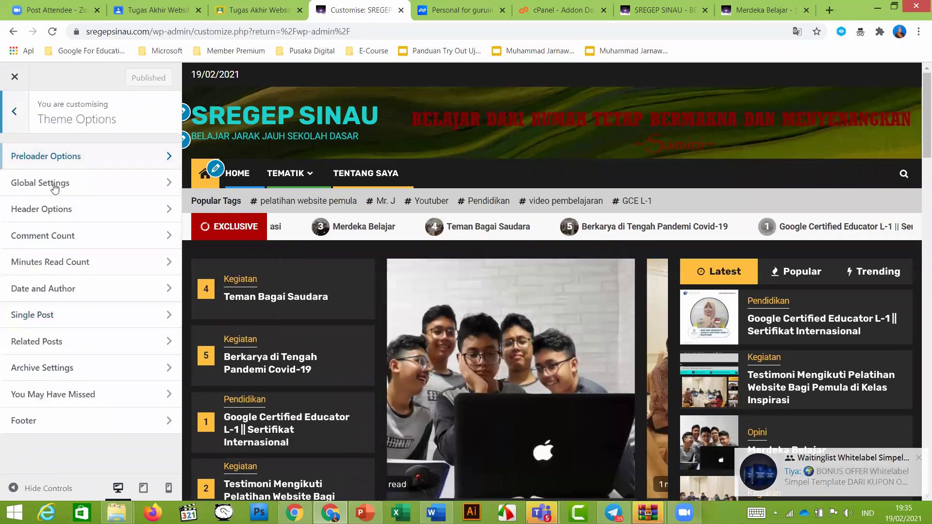
click(54, 187)
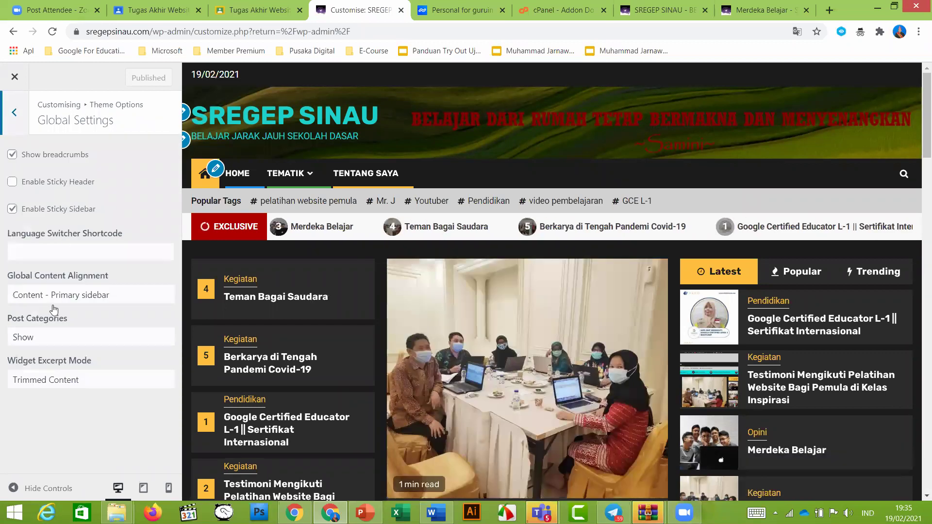
click(14, 116)
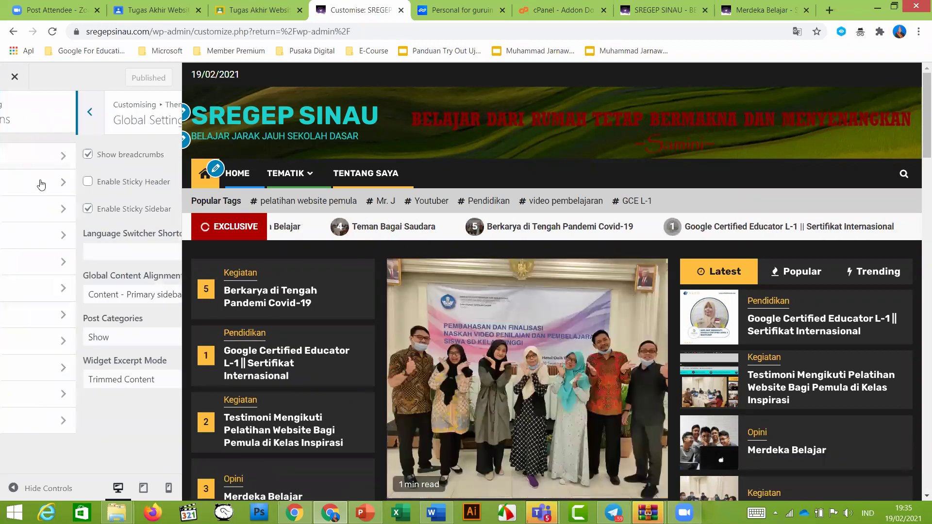
Step: Browse Header, Comment Count, Minutes Read, Related Posts and other sections, ending on Footer settings
click(40, 207)
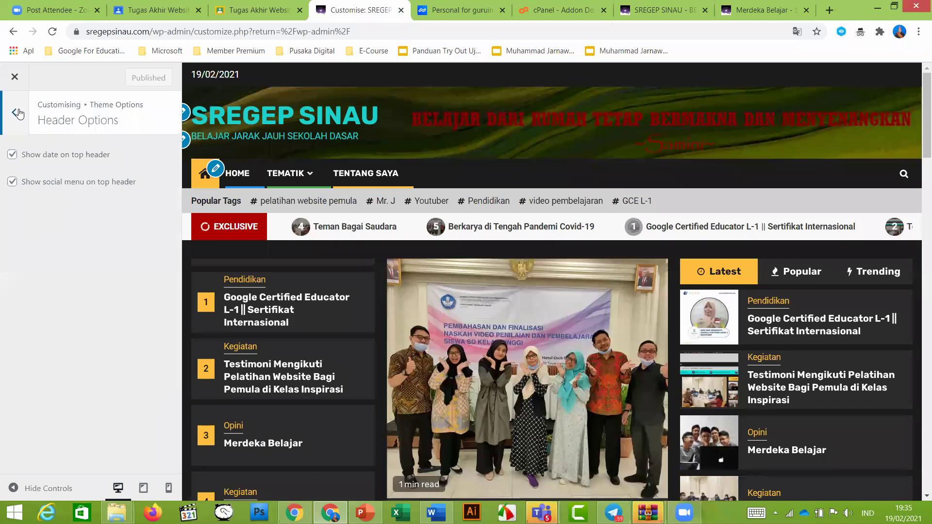
click(18, 114)
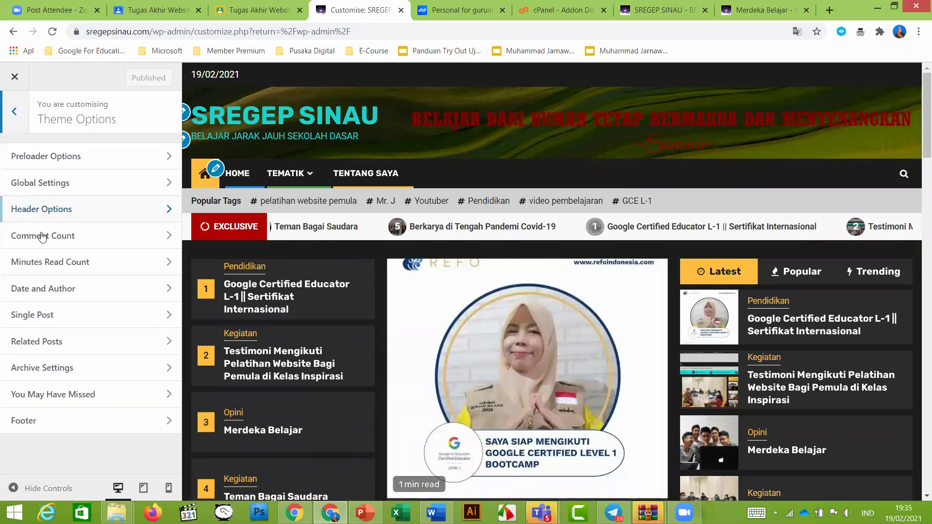
click(43, 237)
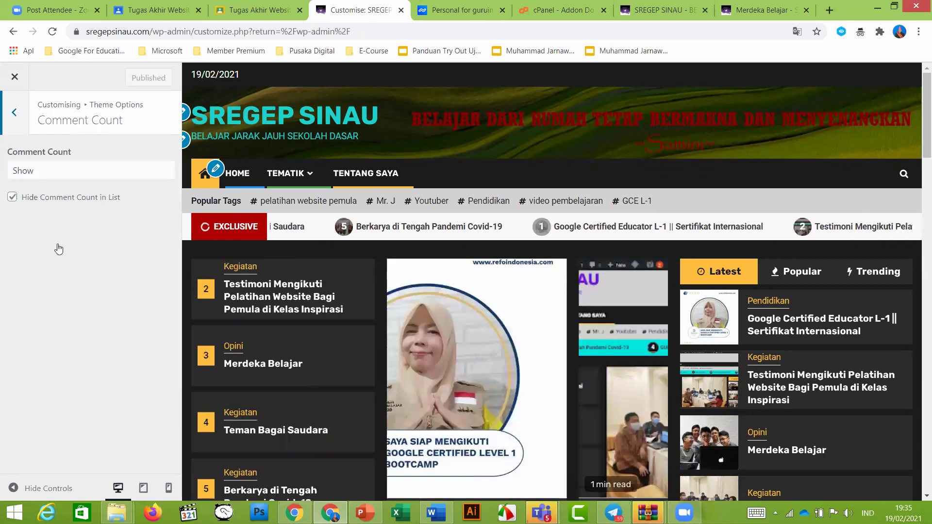
key(Escape)
click(54, 255)
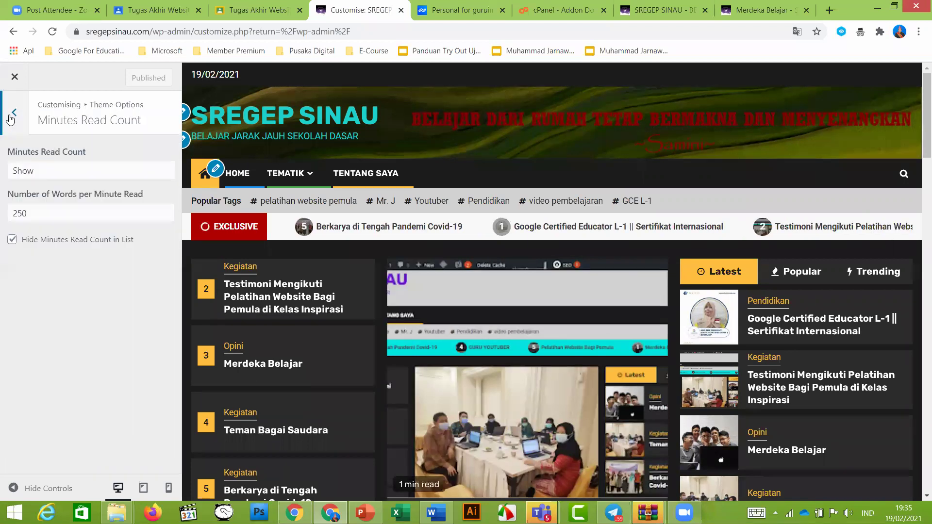
key(Escape)
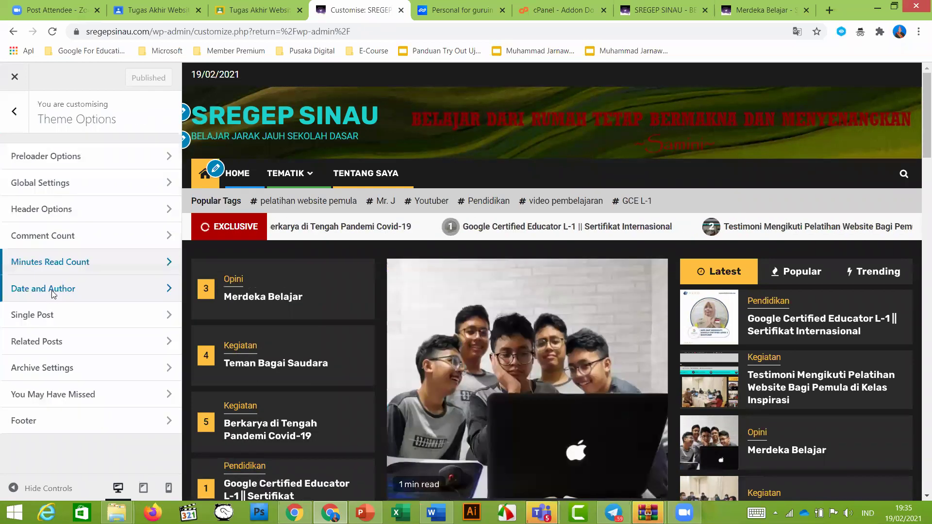
click(53, 291)
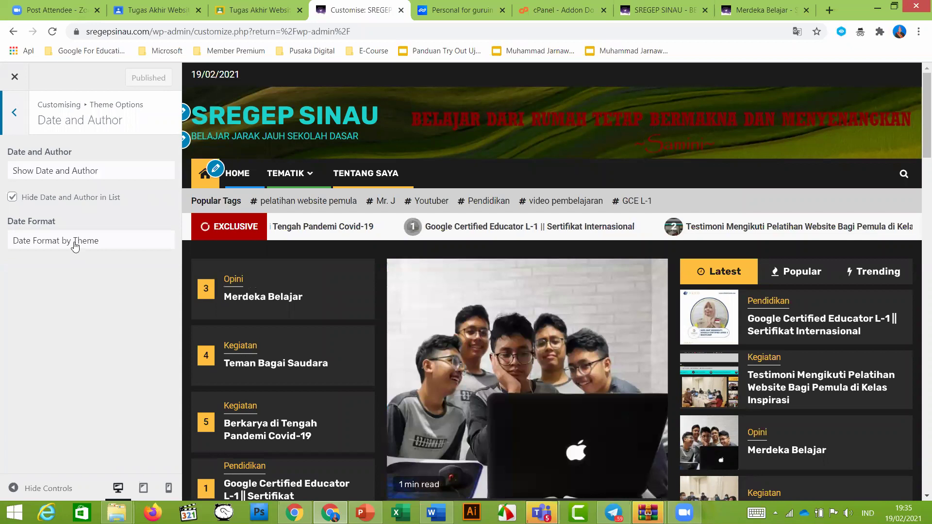
click(18, 122)
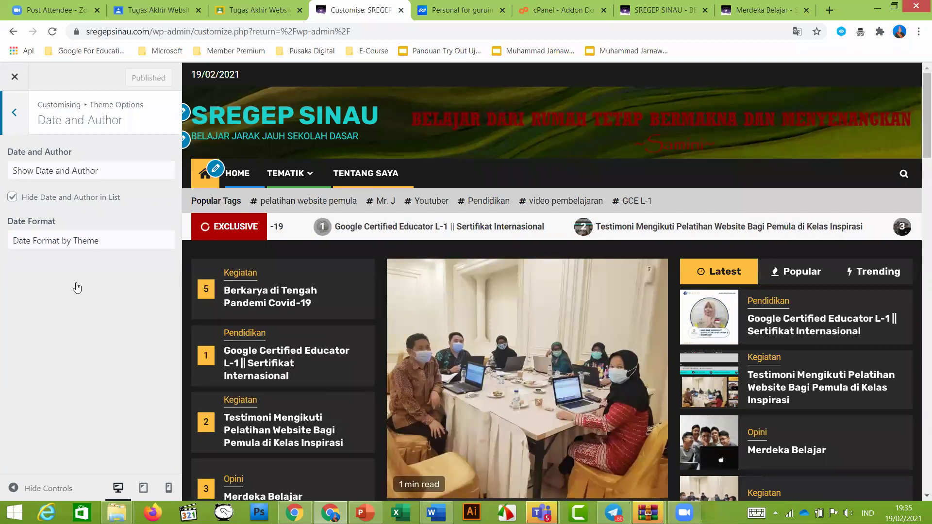
click(70, 318)
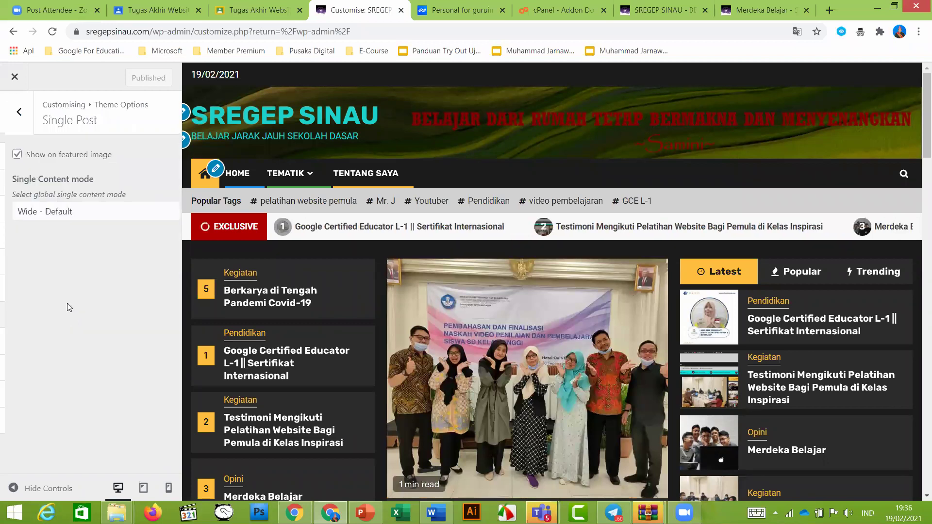
key(Escape)
click(44, 342)
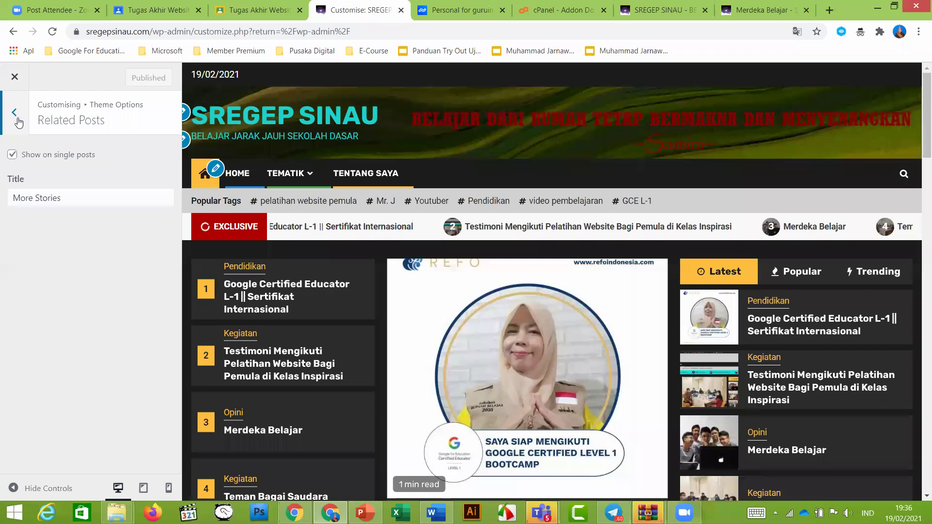
key(Escape)
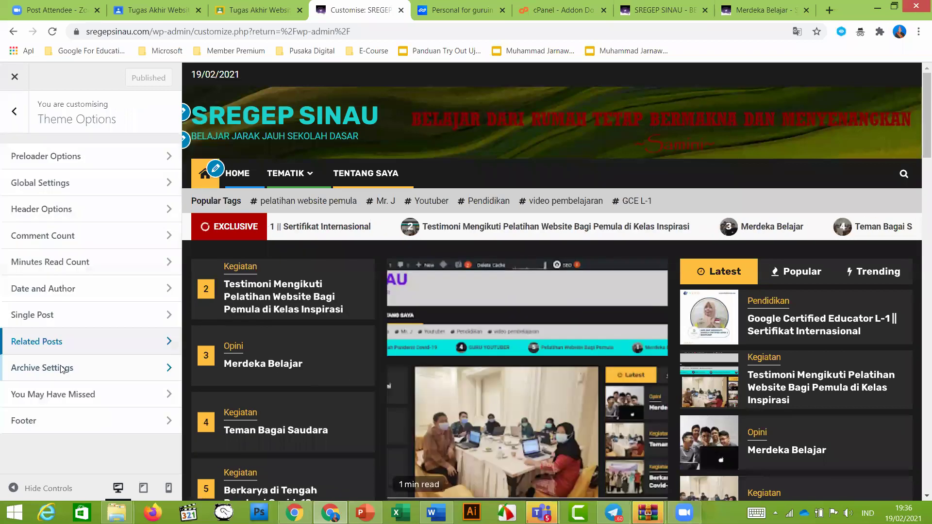
click(58, 370)
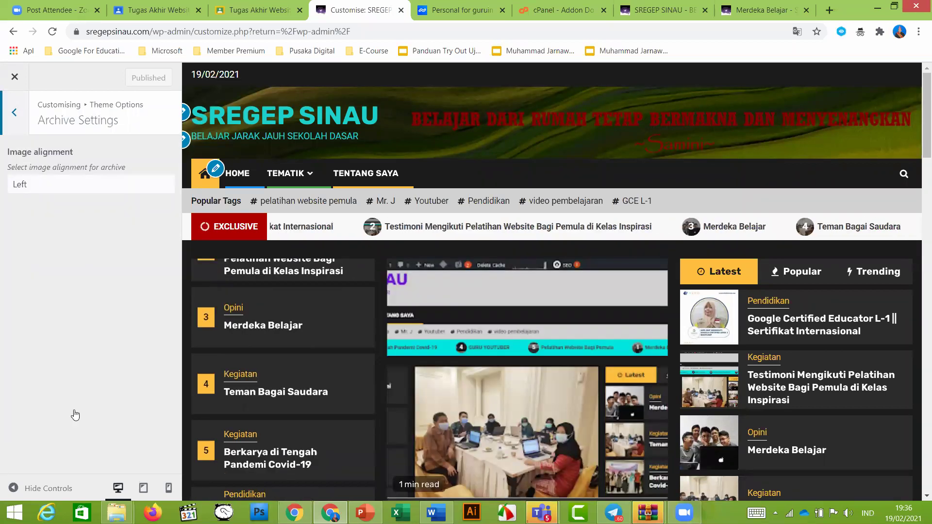
key(Escape)
click(72, 425)
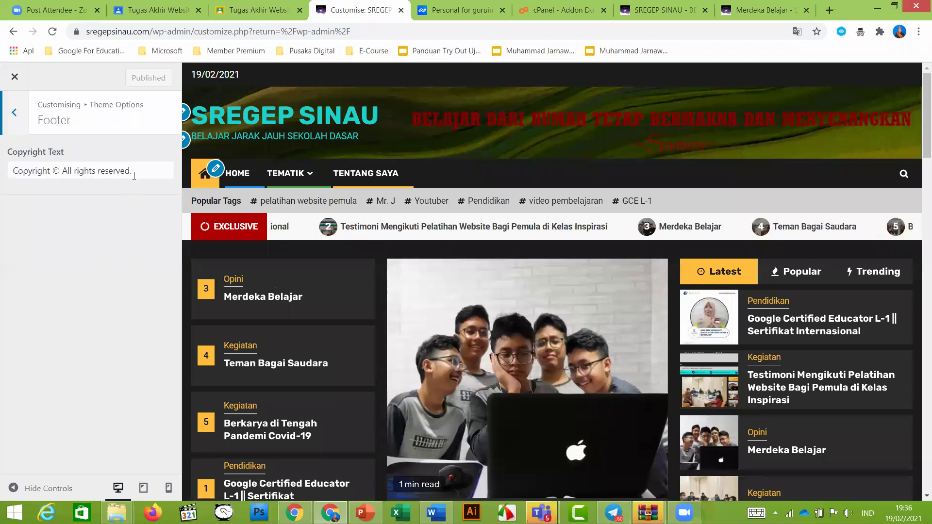
Step: Replace 'All rights reserved.' in the footer copyright with the owner's name and publish
click(64, 171)
key(shift+End)
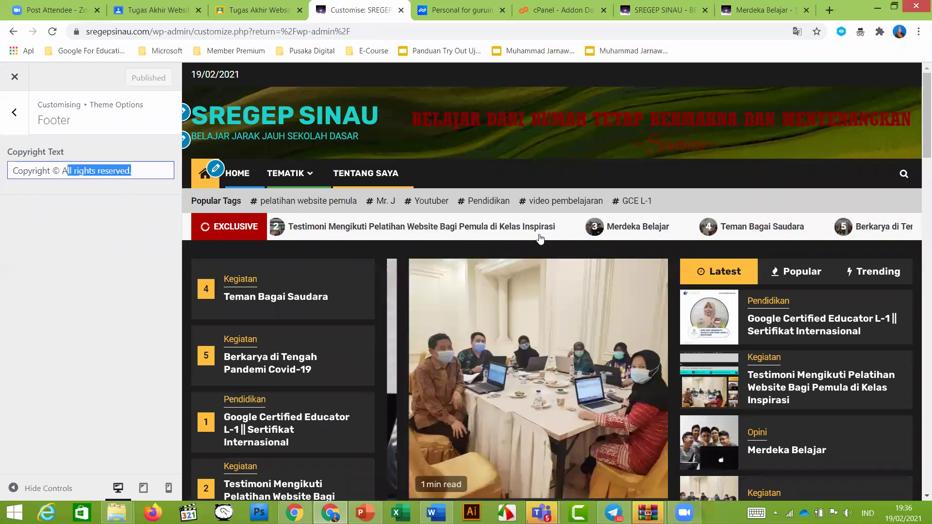
text(S)
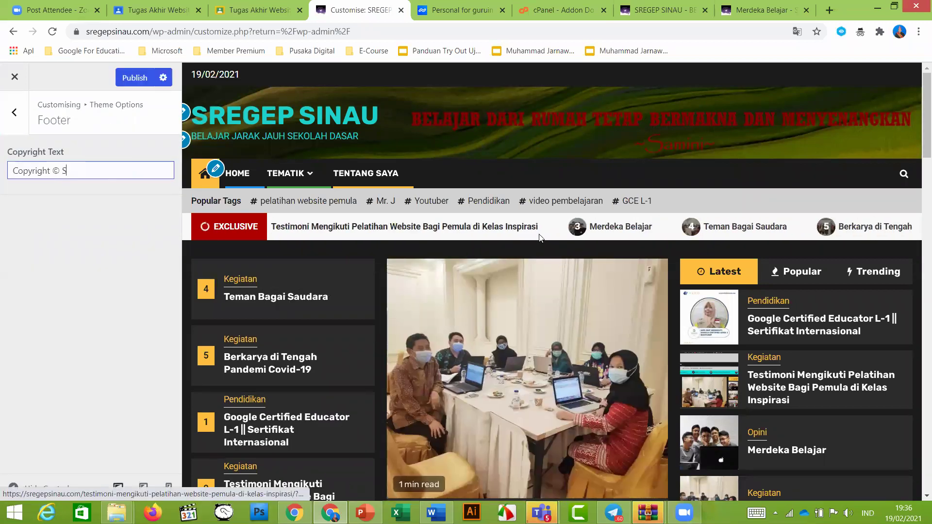
text(amini)
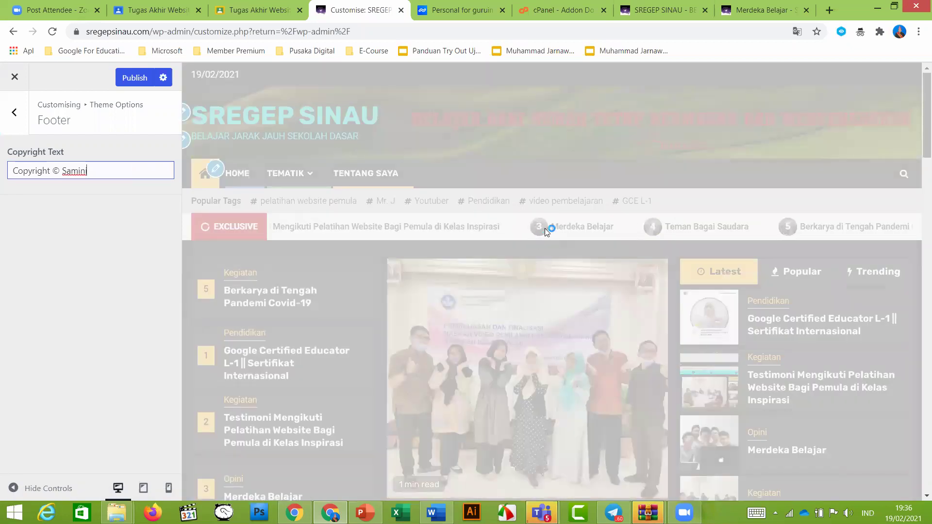
click(143, 78)
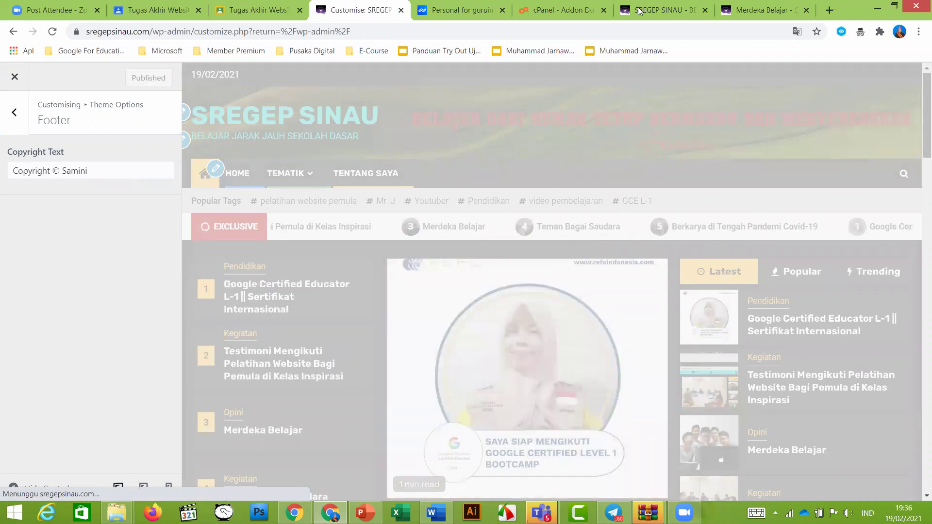
key(ctrl+7)
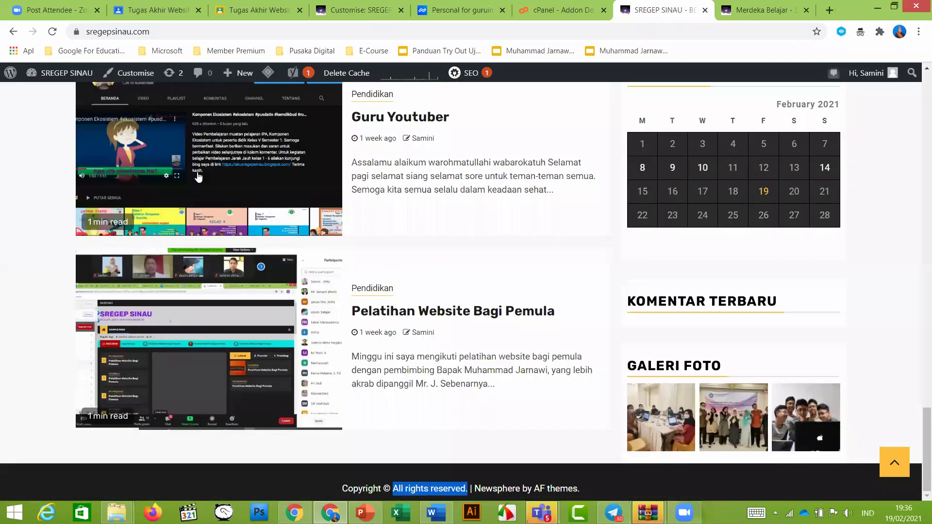
Step: Reload the live site, scroll down to confirm the new footer copyright line, then return to the Customizer
click(52, 32)
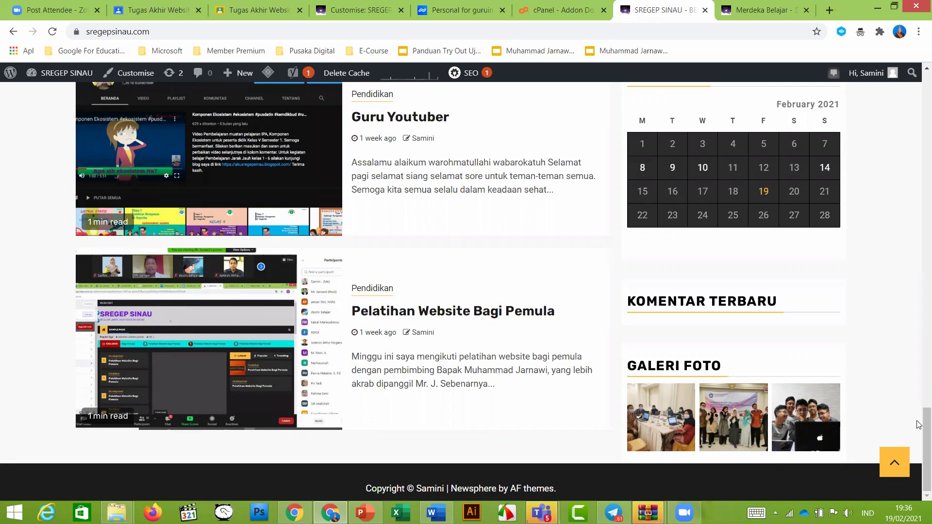
scroll(919, 427, up, 1)
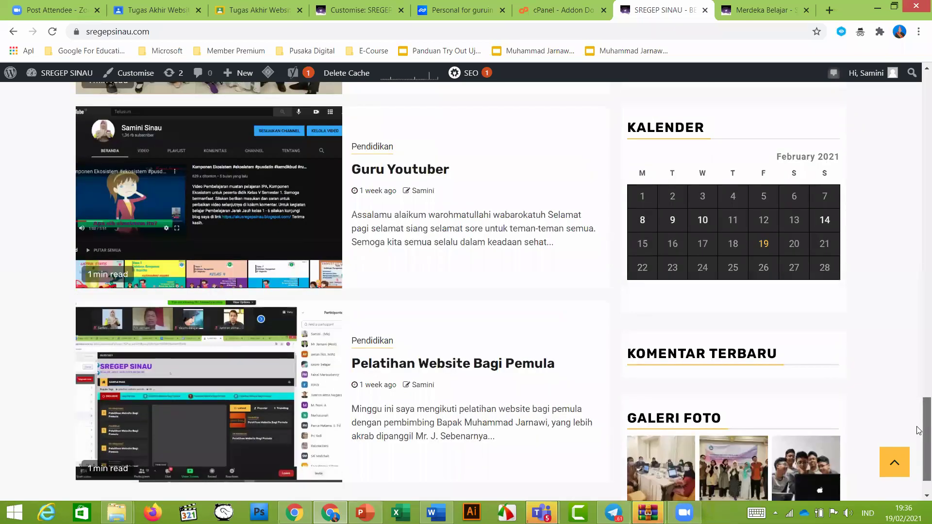
scroll(919, 430, down, 1)
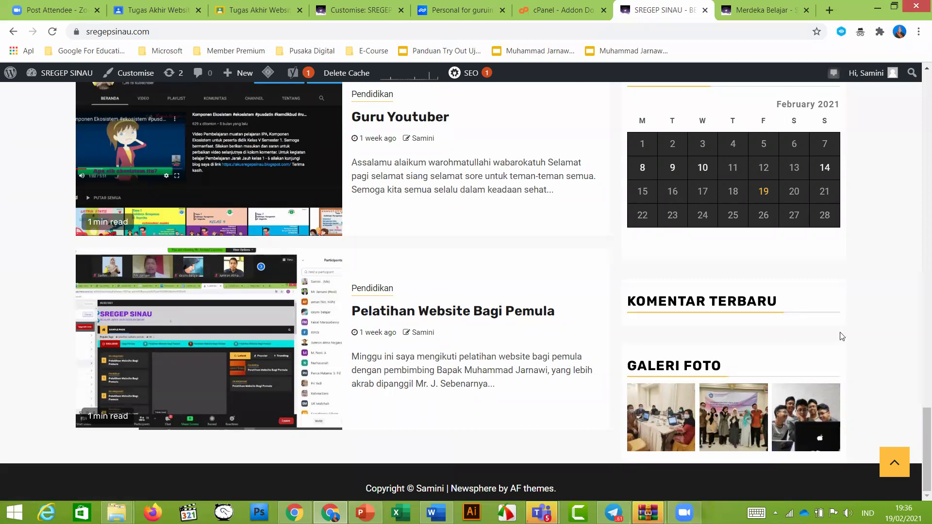
drag(919, 290, 919, 129)
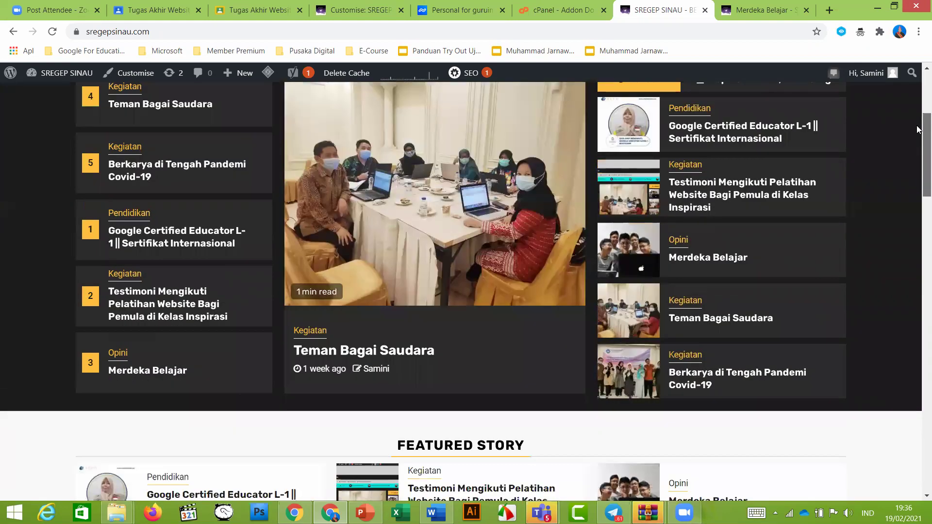
click(919, 329)
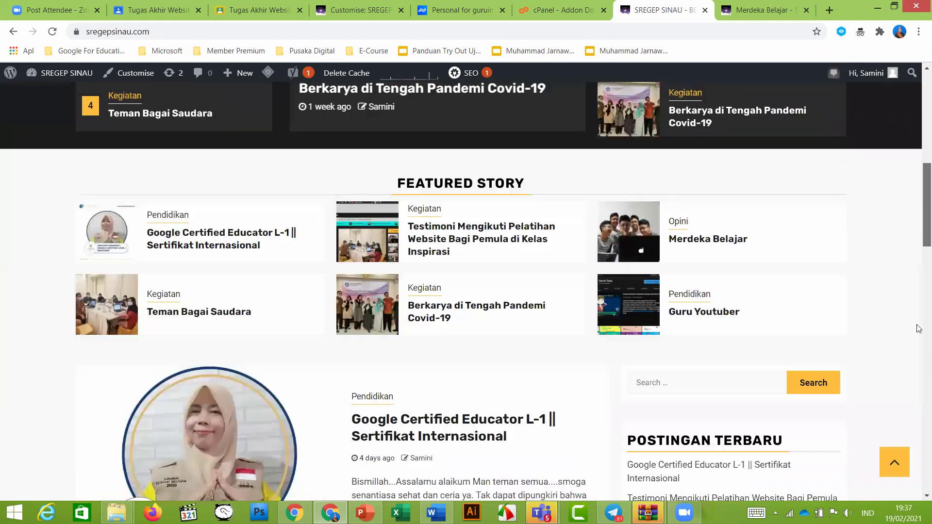
click(919, 390)
scroll(873, 467, down, 12)
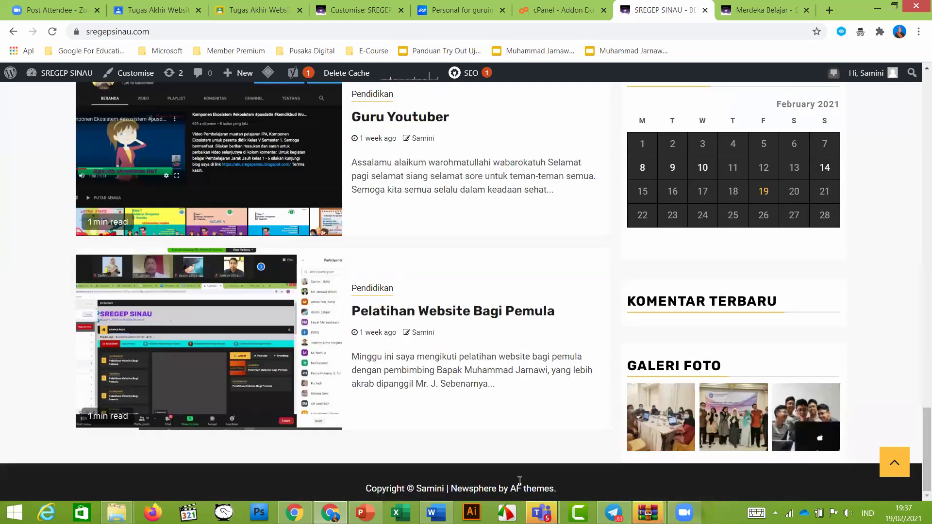
click(353, 10)
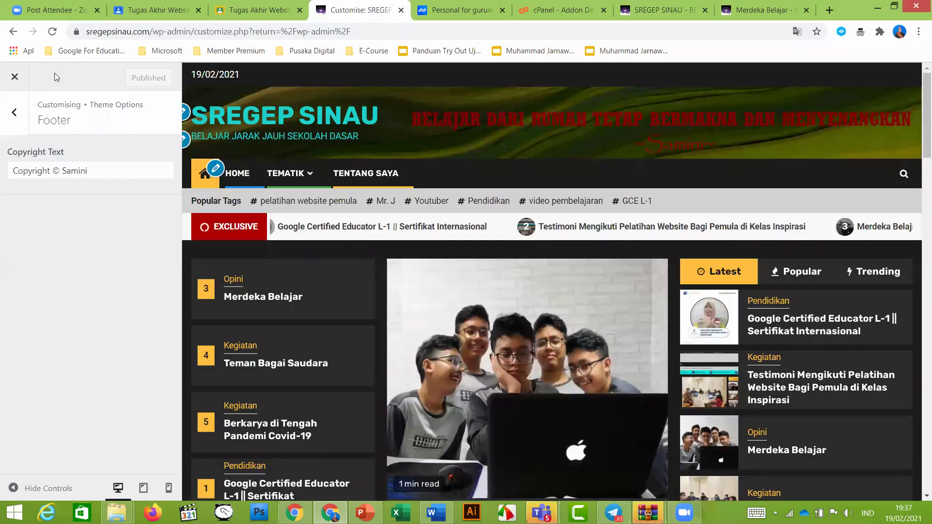
Step: Exit the Customizer to the admin area and scroll the sidebar to the Appearance menu
click(15, 78)
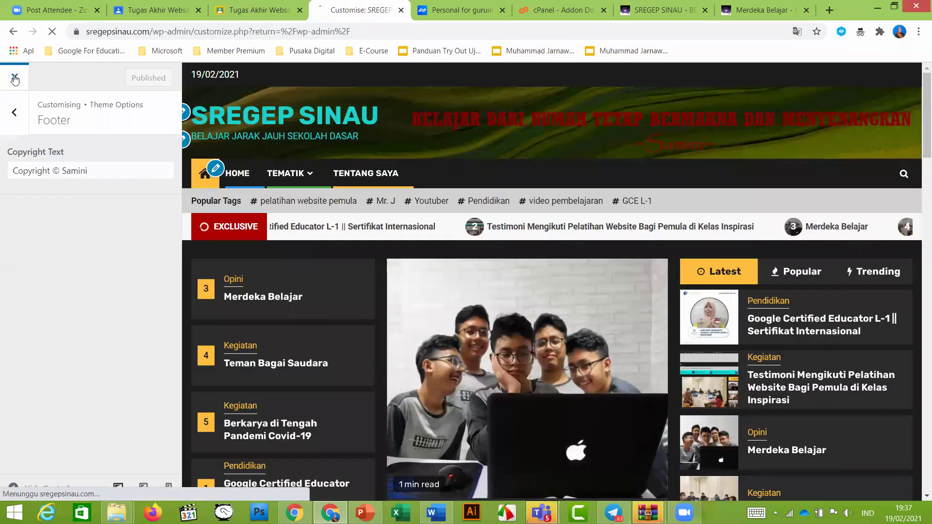
click(15, 117)
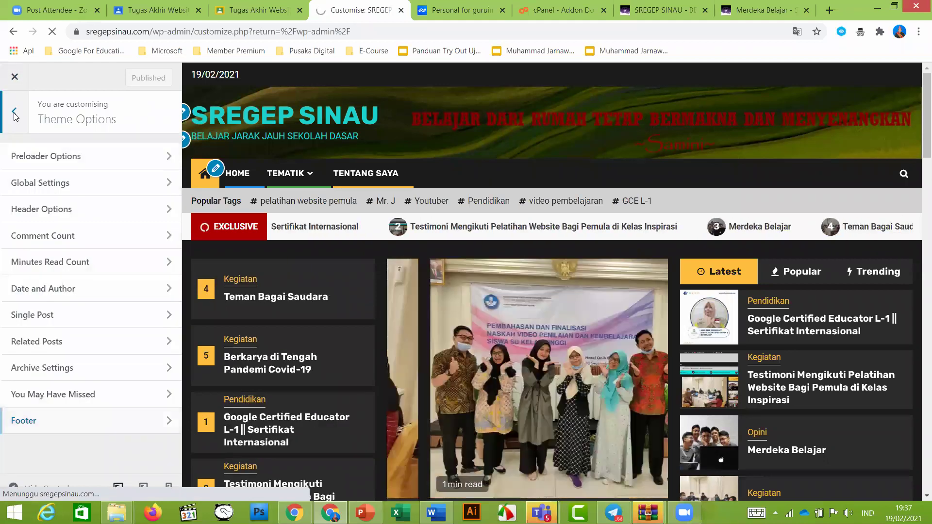
click(15, 77)
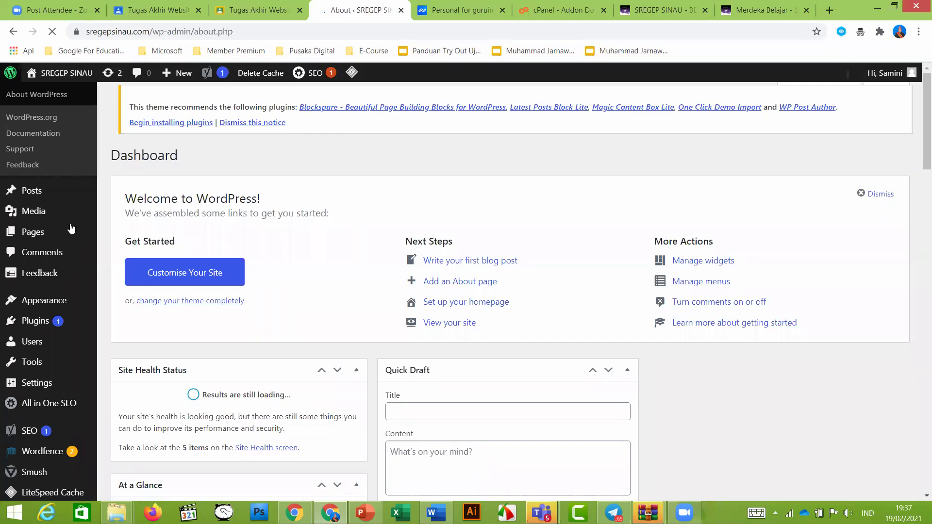
scroll(71, 228, down, 2)
scroll(72, 228, down, 2)
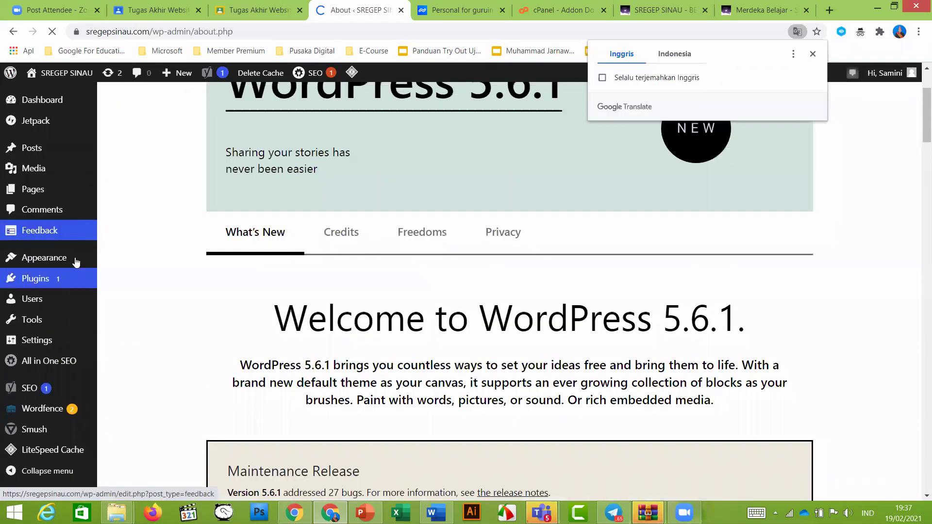
mouse_move(49, 342)
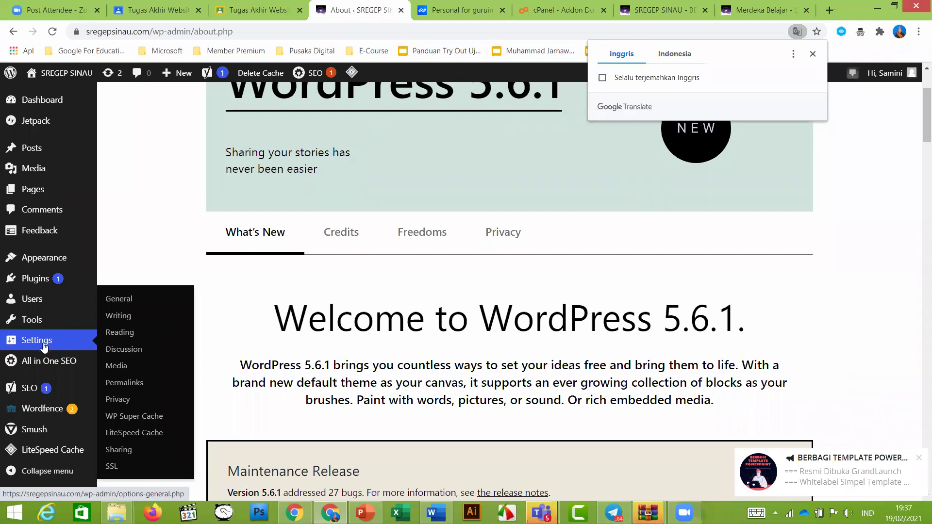
scroll(43, 346, down, 2)
mouse_move(43, 323)
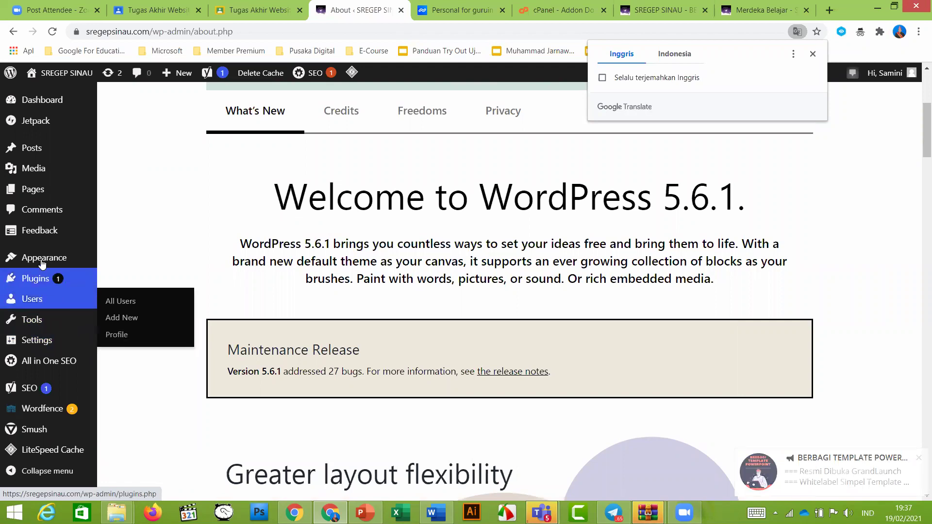
mouse_move(43, 263)
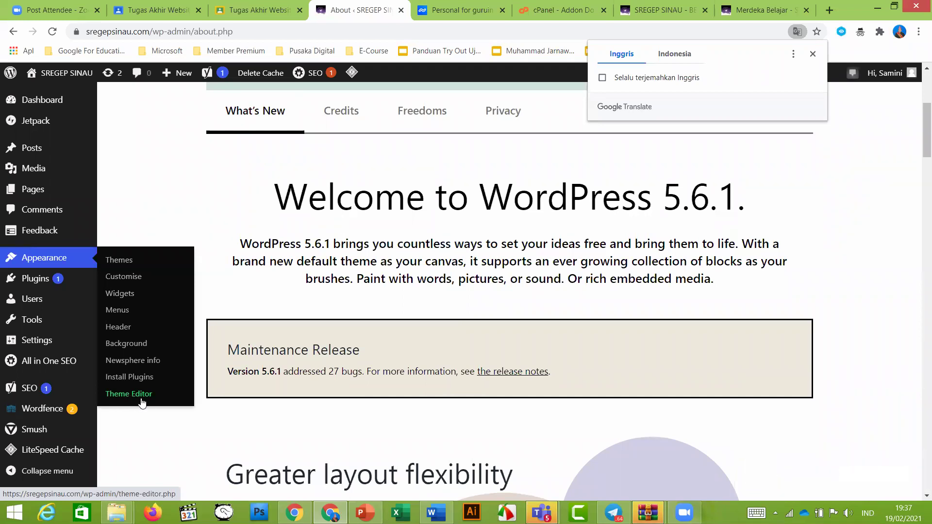
Step: Open the Theme Editor, accepting the file-editing warning and dismissing notifications
click(141, 402)
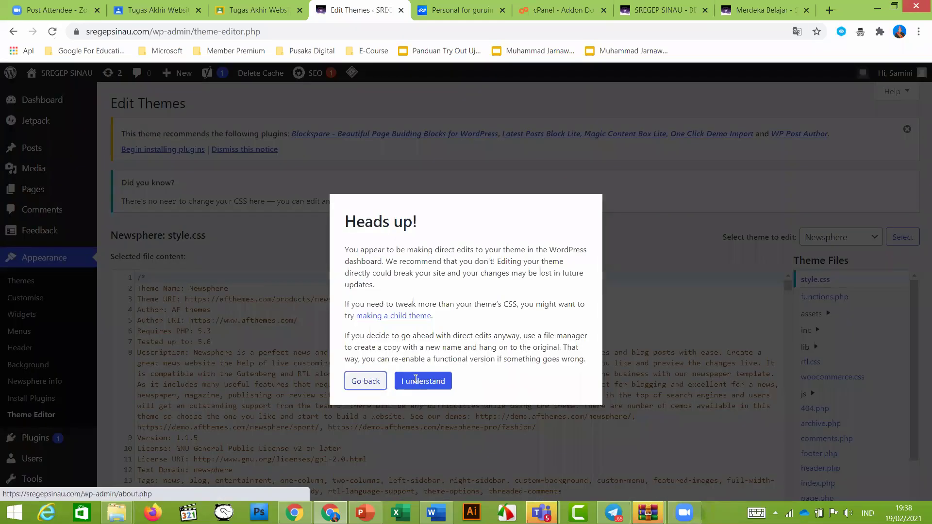
click(423, 381)
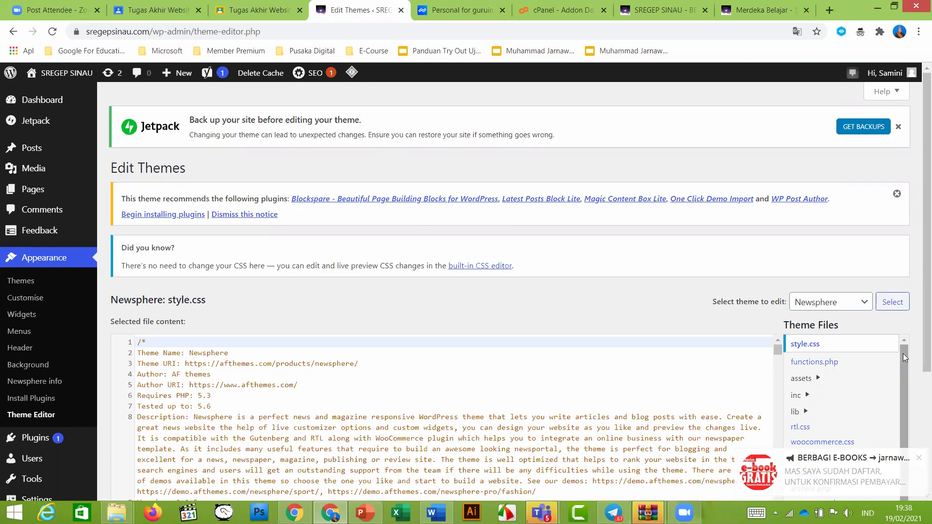
click(873, 387)
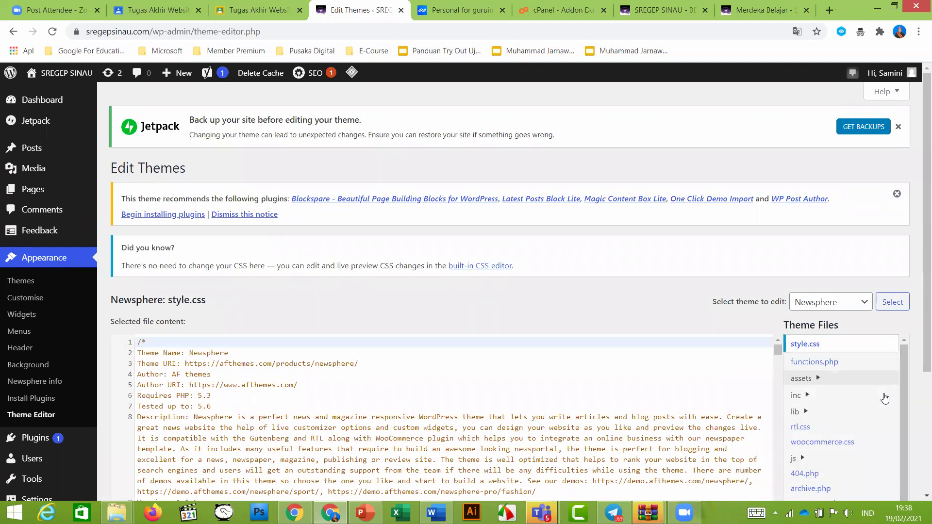
scroll(883, 401, down, 3)
scroll(884, 404, down, 1)
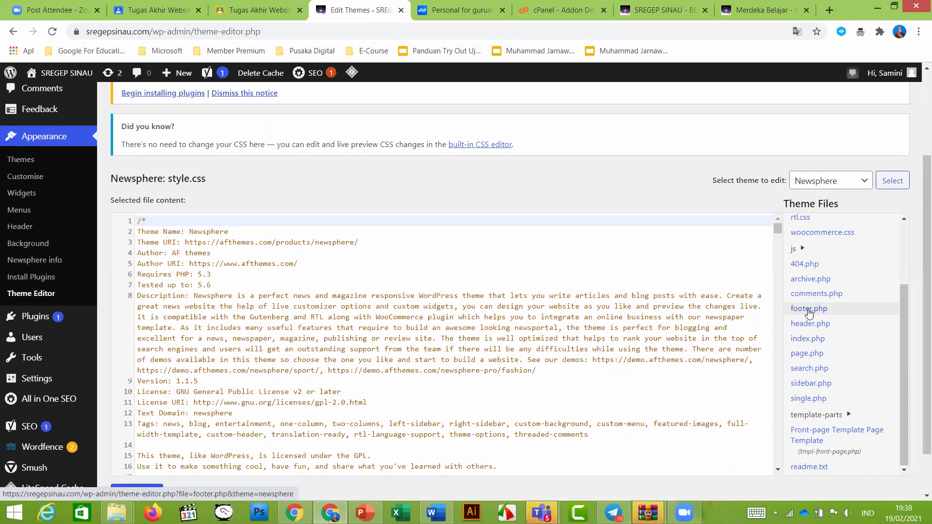
Step: Open Newsphere's footer.php and scroll through its footer code
click(809, 309)
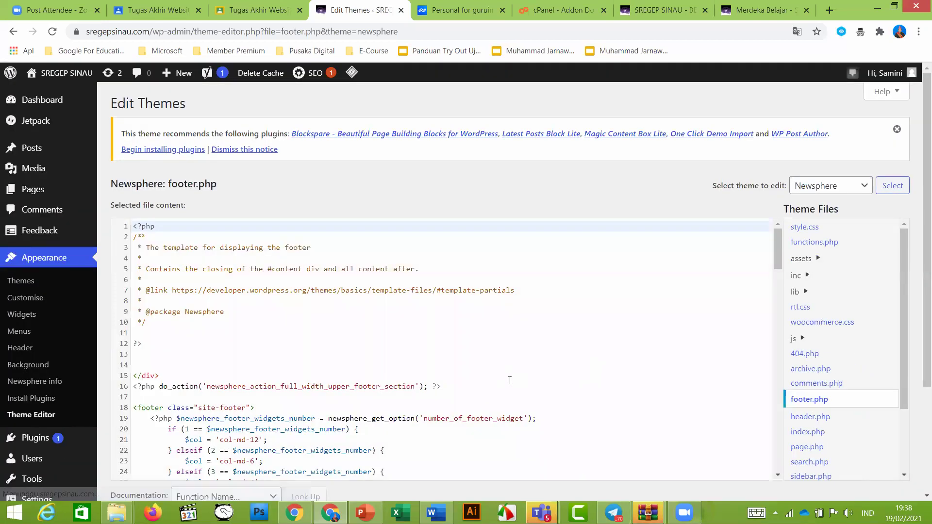
scroll(413, 383, down, 3)
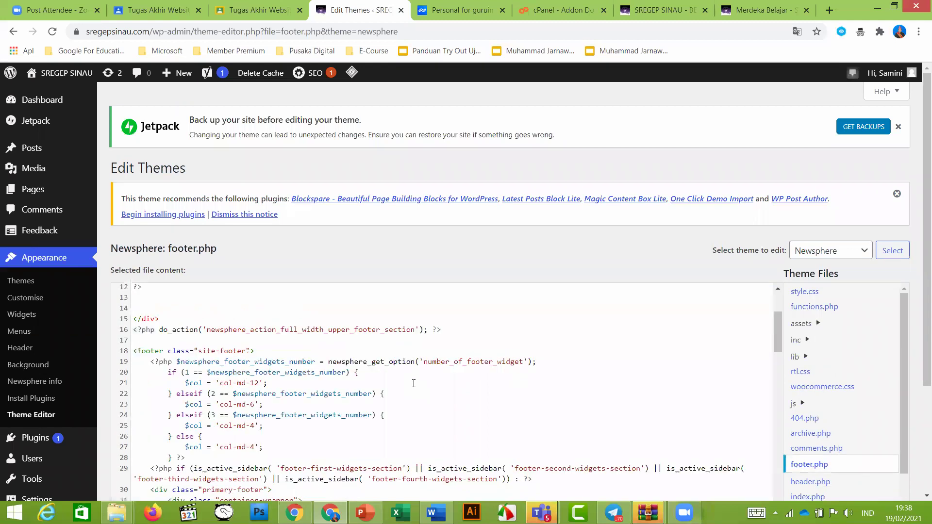
scroll(413, 384, down, 4)
scroll(413, 384, down, 2)
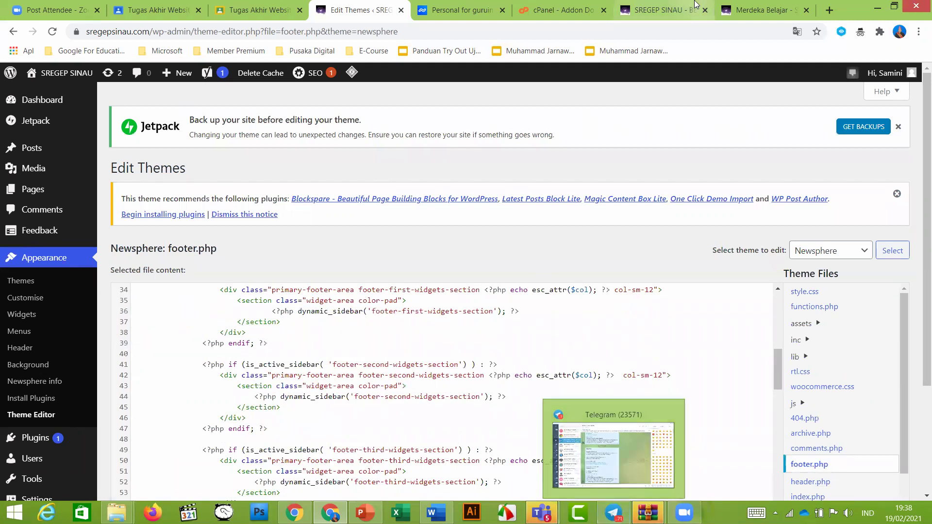
click(662, 10)
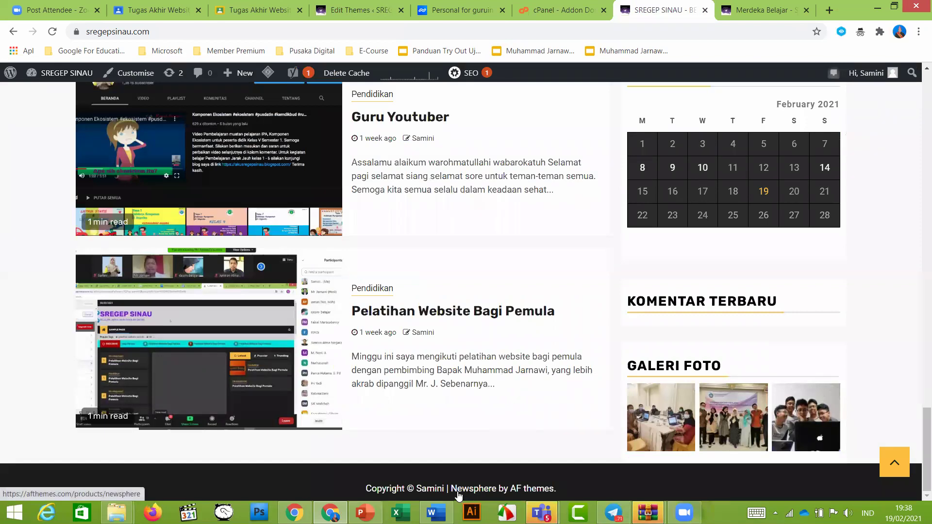
click(452, 493)
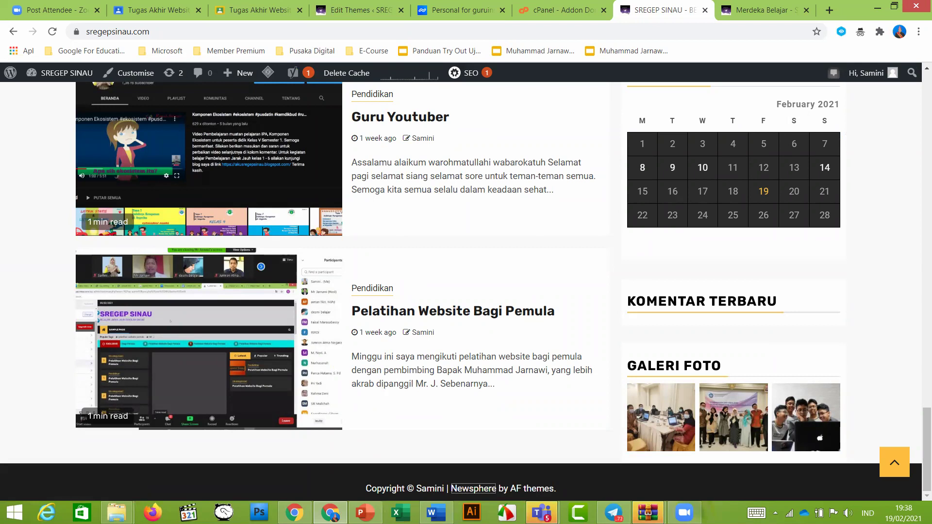
click(613, 513)
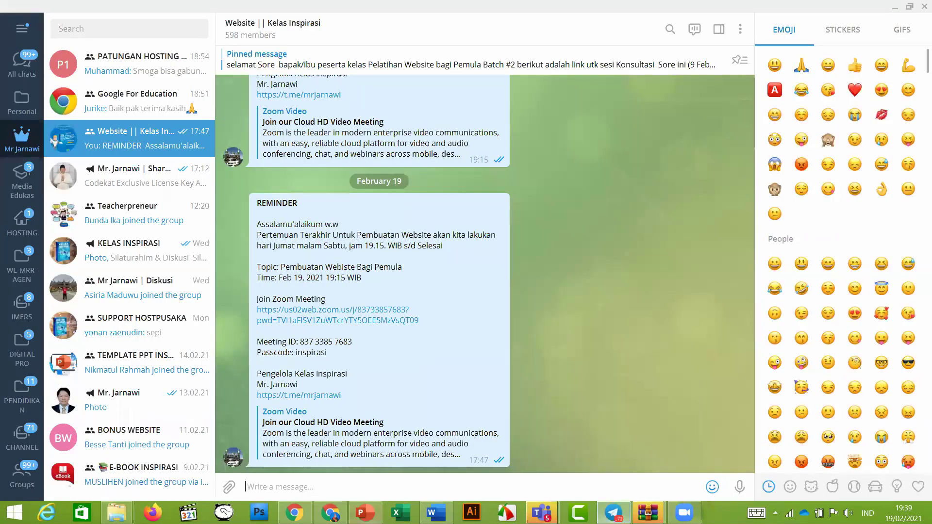
click(330, 513)
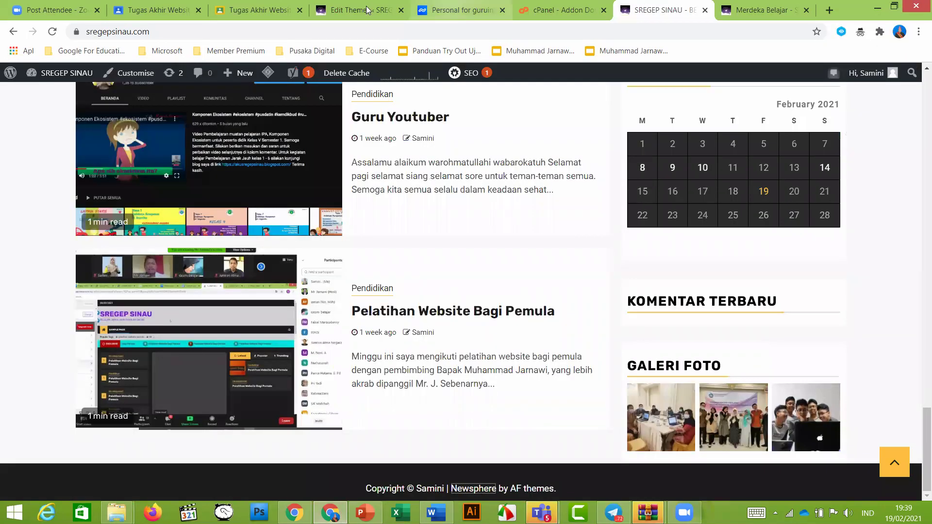
click(347, 10)
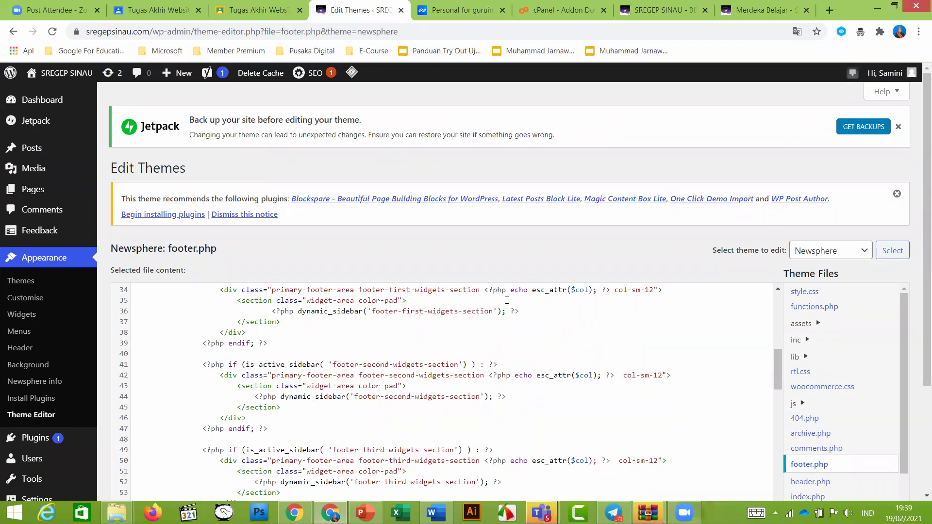
Step: Begin searching footer.php for 'newsphere' and compare it with the live site's footer
key(ctrl+f)
click(588, 333)
click(488, 343)
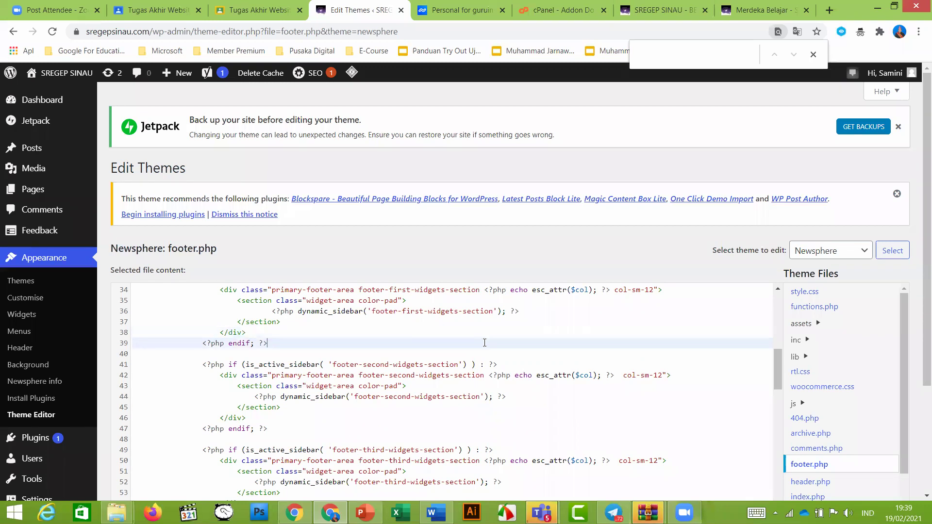
key(ctrl+f)
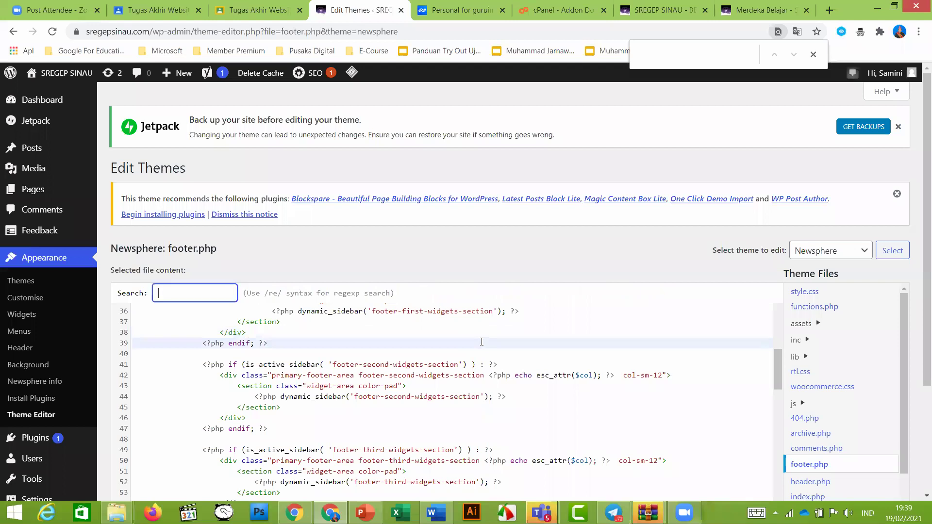
text(newsphare)
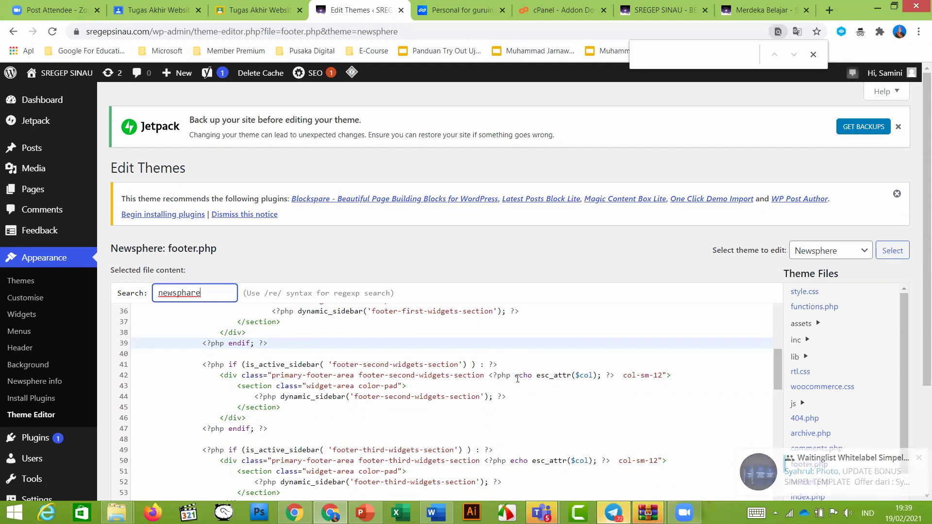
scroll(188, 396, down, 1)
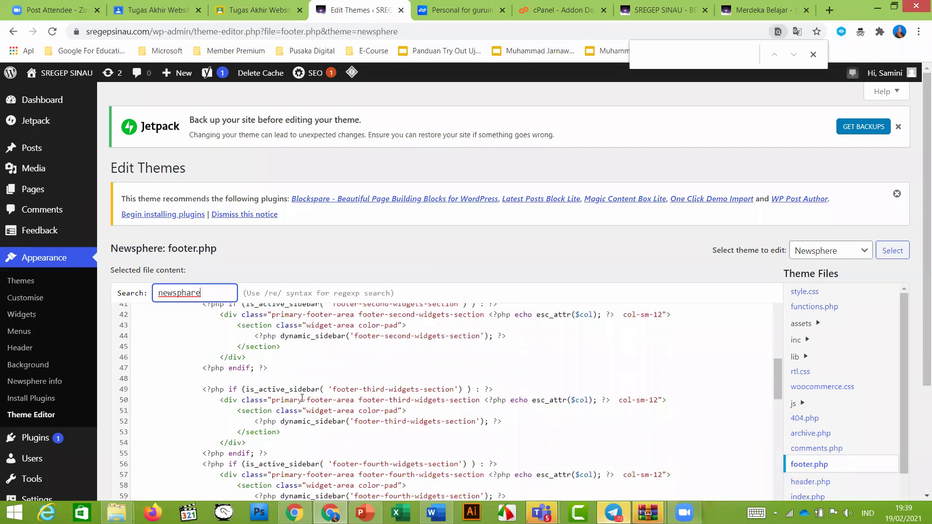
click(651, 10)
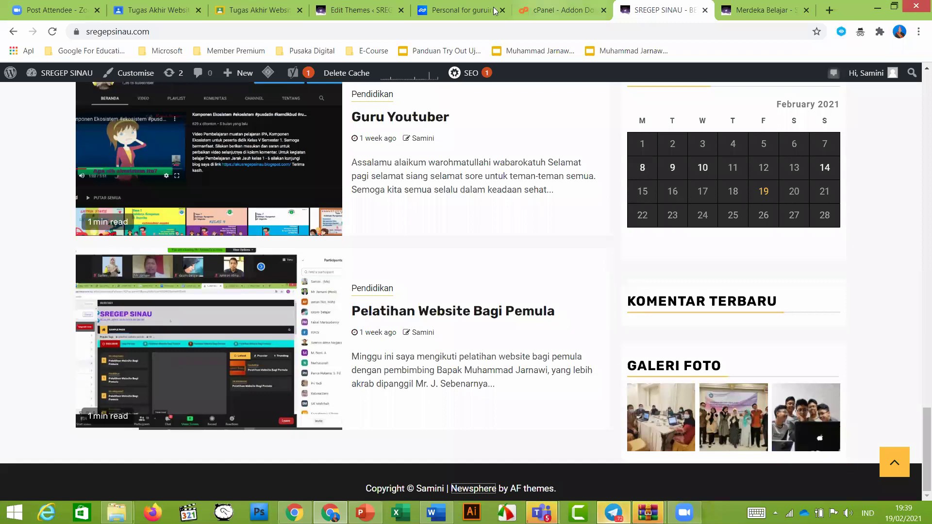
click(352, 11)
scroll(211, 326, up, 5)
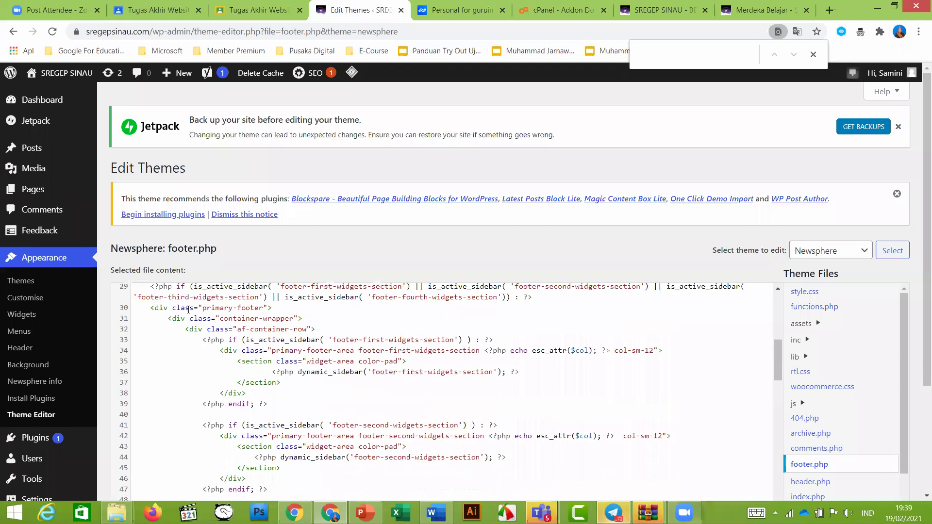
Step: Search the code for 'newsphere' and scroll down to the footer credit
key(ctrl+f)
text(newsphre)
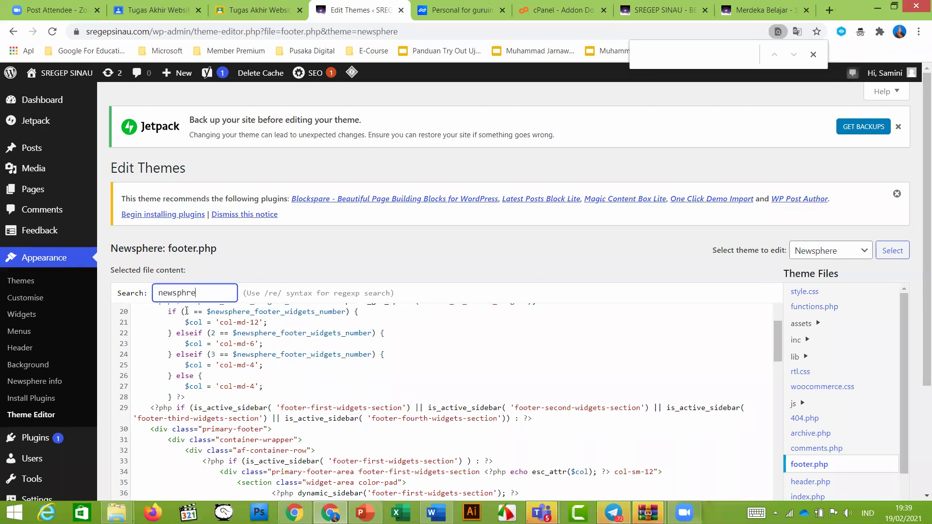
key(BackSpace)
text(ere)
key(Return)
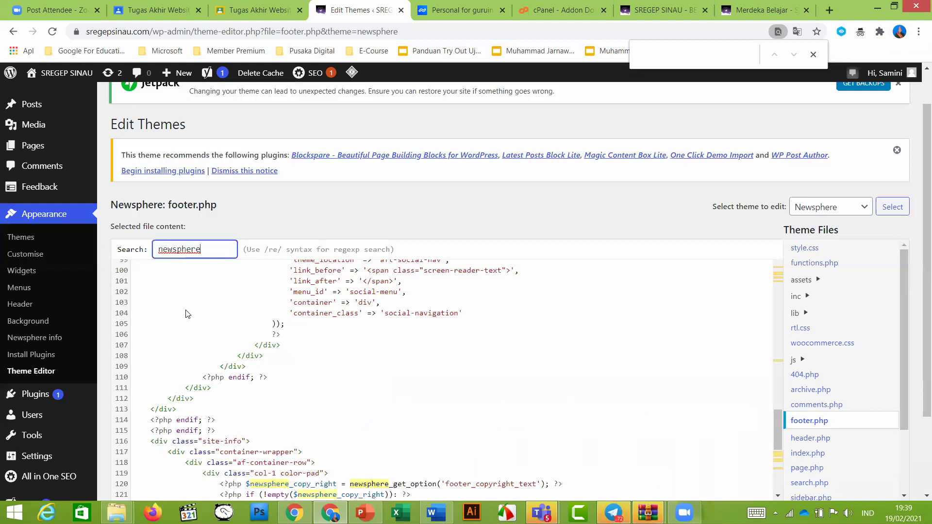
scroll(397, 421, down, 3)
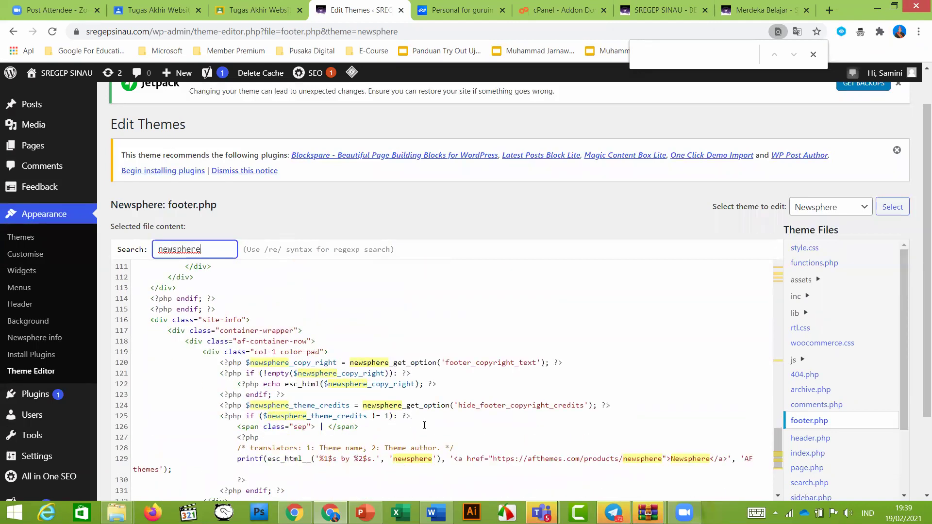
scroll(424, 425, down, 2)
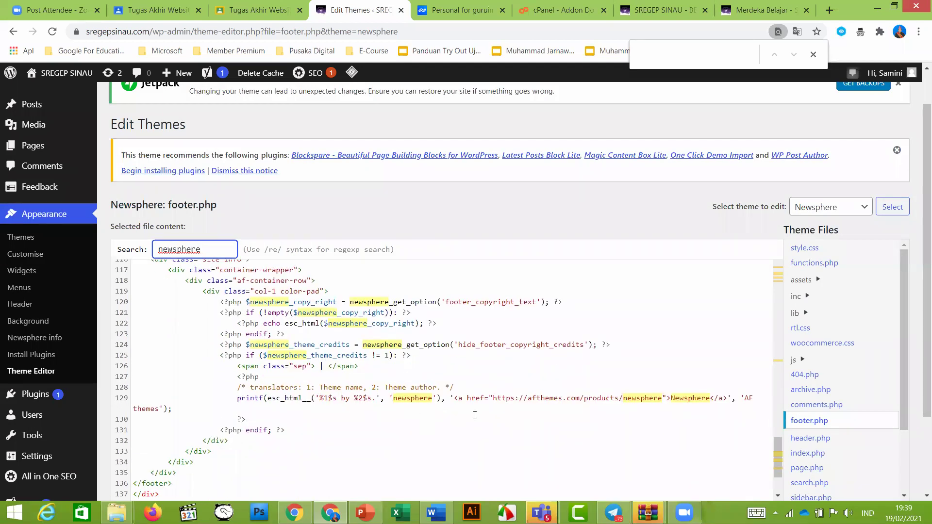
Step: Select the Newsphere name, link text and printf call on credit line 129
click(394, 400)
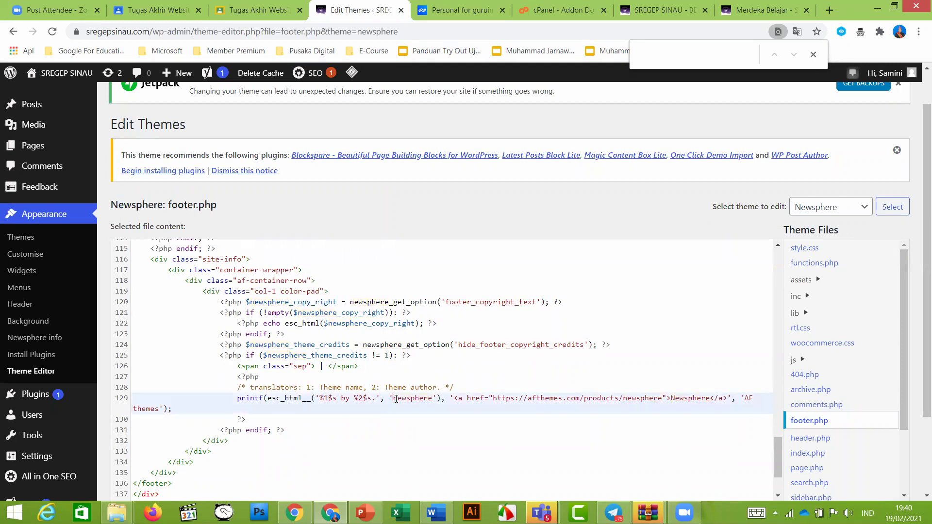
drag(394, 399, 430, 397)
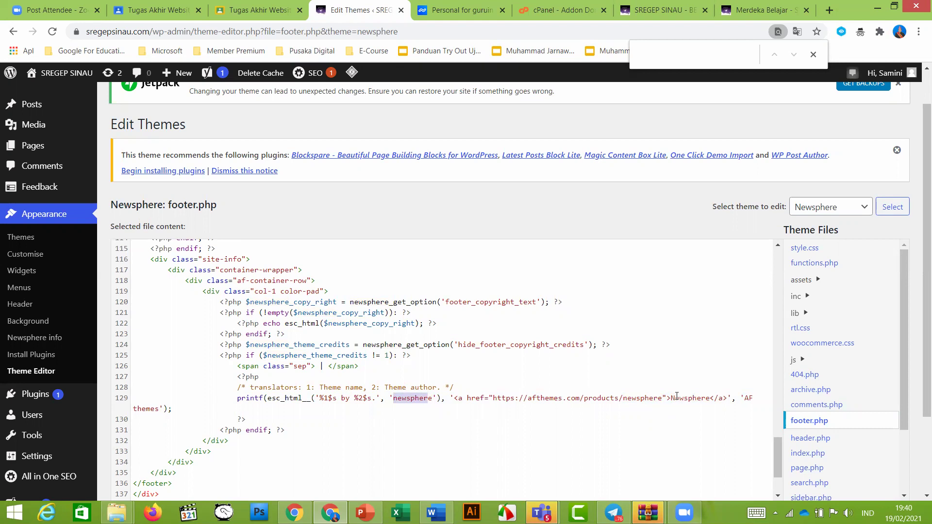
drag(671, 398, 710, 402)
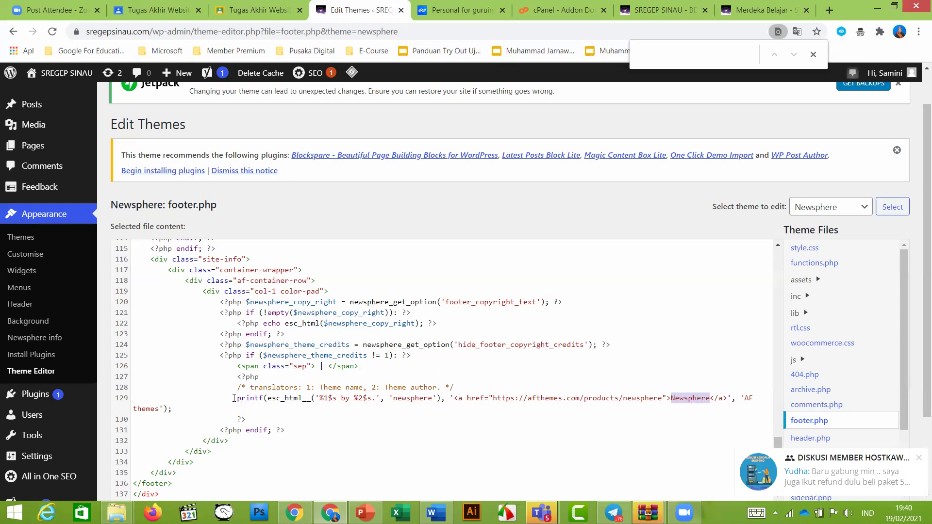
drag(237, 398, 285, 398)
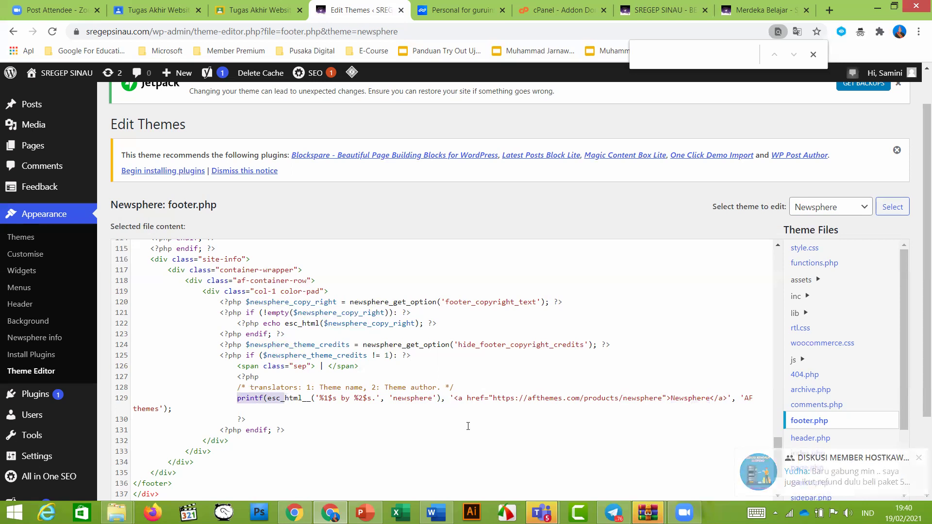
click(468, 386)
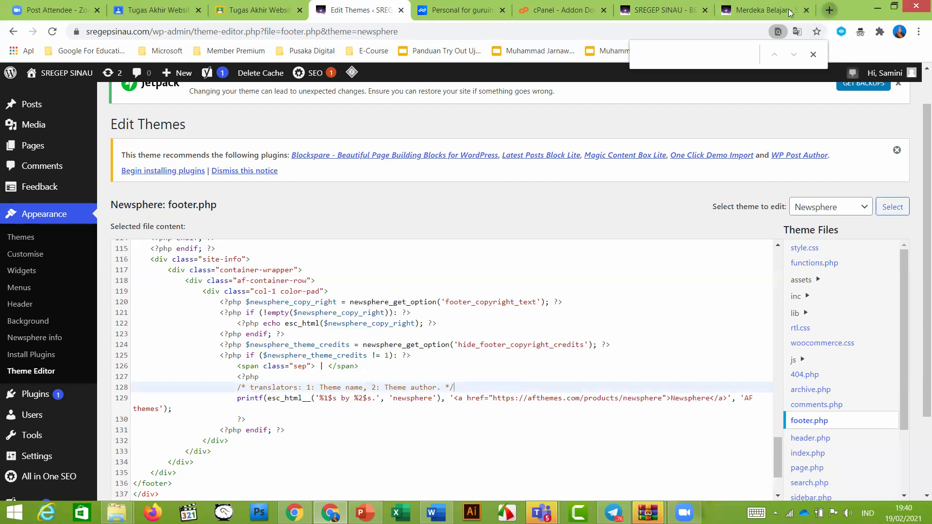
Step: Open beritaterkini.media in a new tab and follow its PUSAKA DIGITAL footer credit link
click(830, 9)
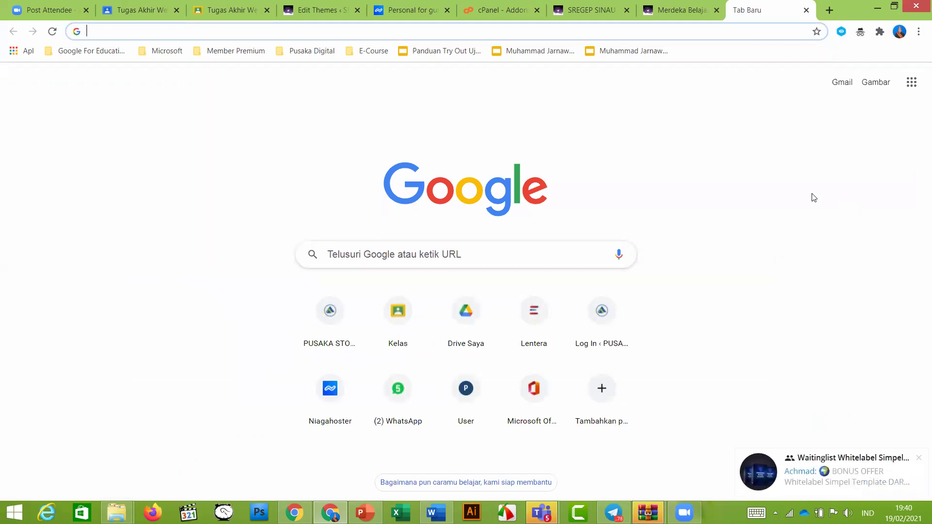
text(me)
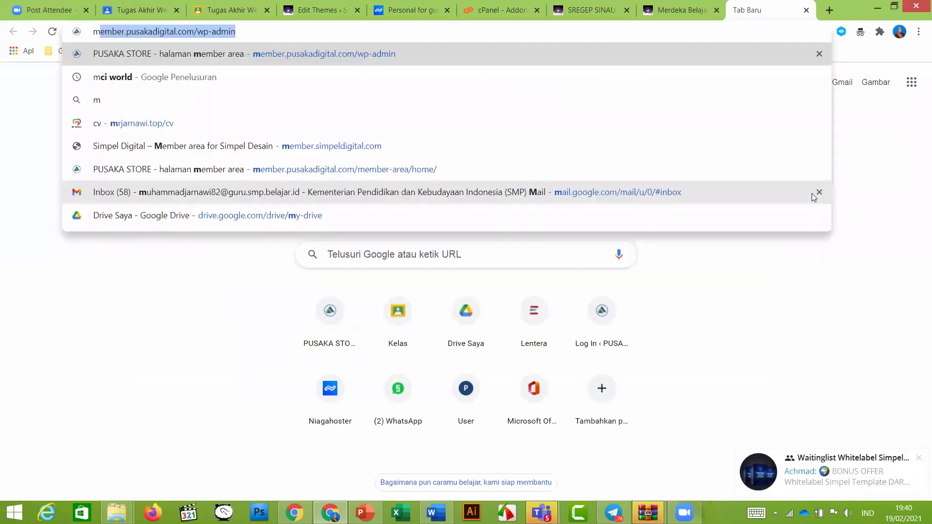
text(di)
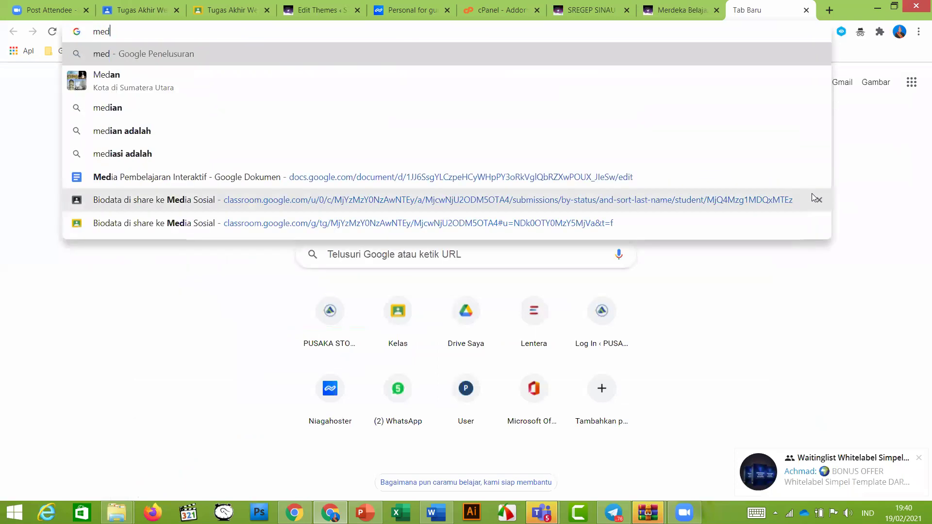
key(BackSpace)
key(BackSpace)
key(BackSpace)
key(BackSpace)
text(ber)
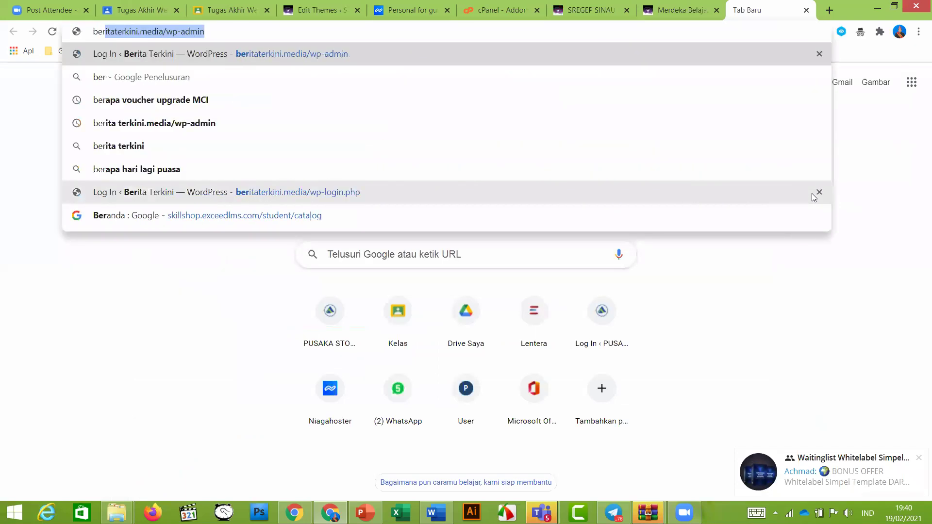
key(Right)
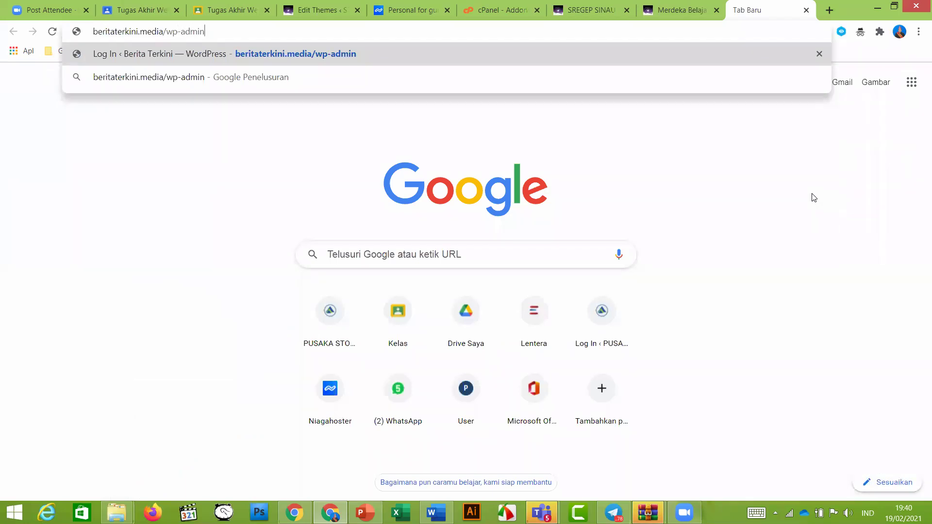
key(BackSpace)
key(BackSpace)
key(BackSpace)
key(BackSpace)
key(BackSpace)
key(BackSpace)
key(BackSpace)
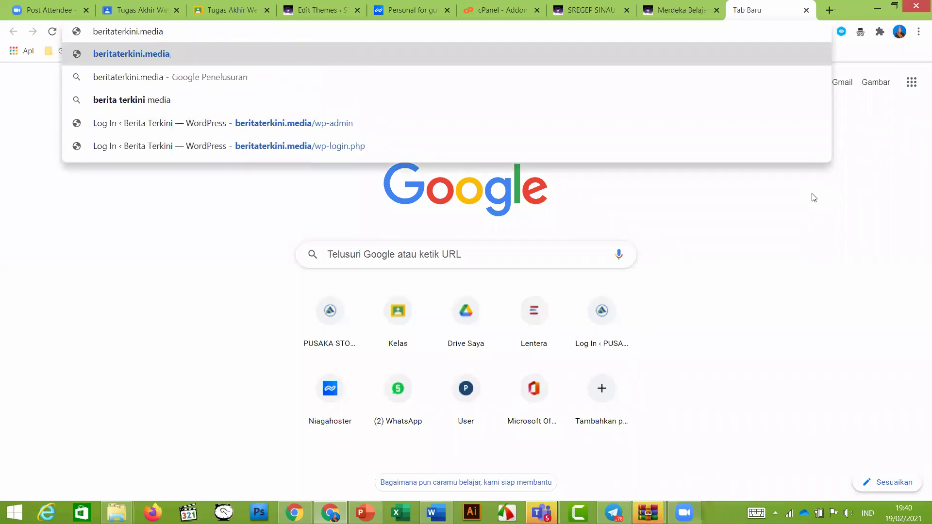
key(Return)
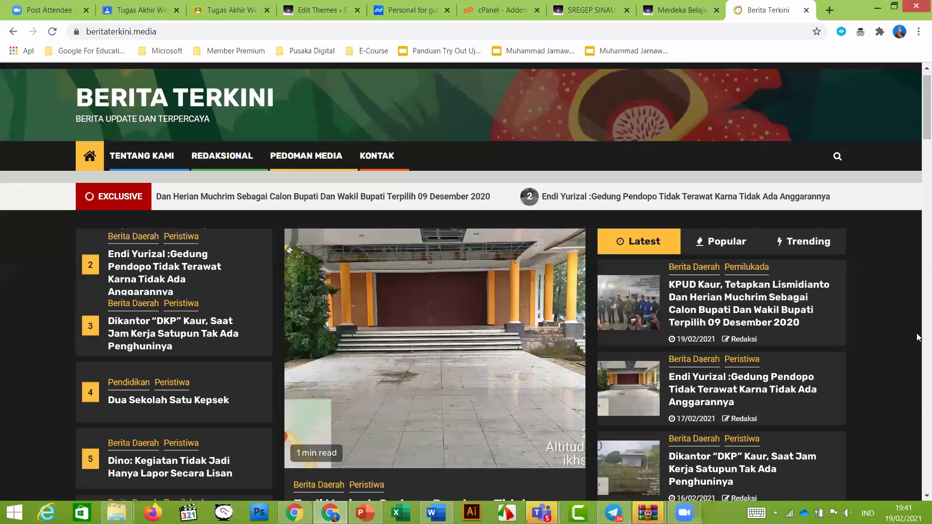
scroll(917, 435, down, 20)
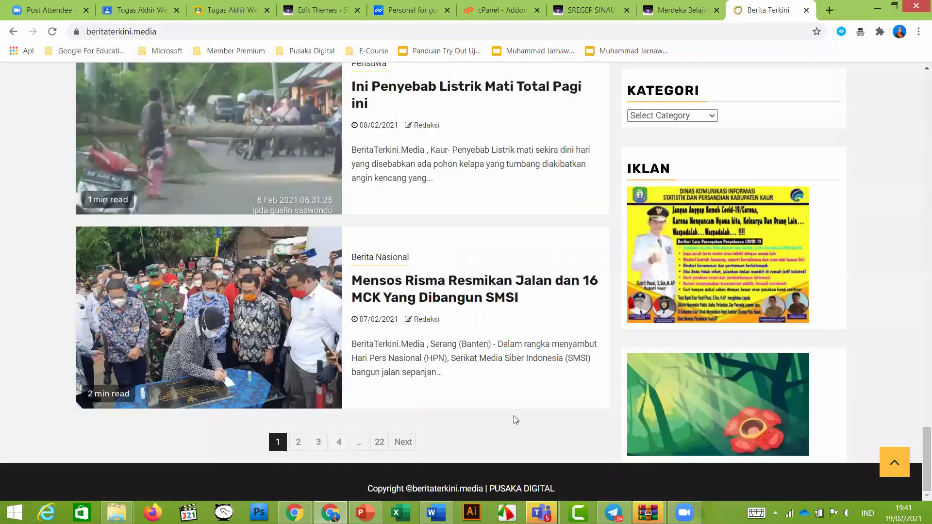
click(513, 490)
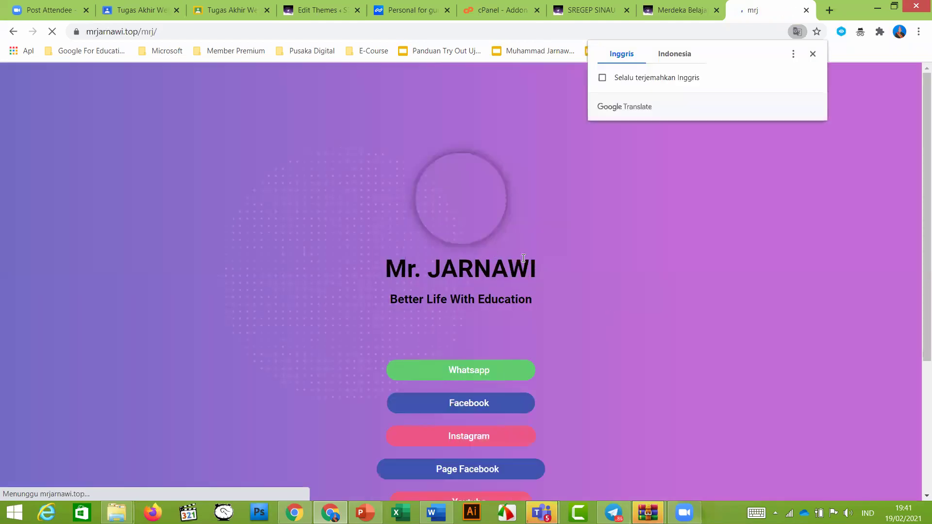
Step: Check the SREGEP SINAU live footer, then return to footer.php's credit line 129
scroll(537, 267, down, 5)
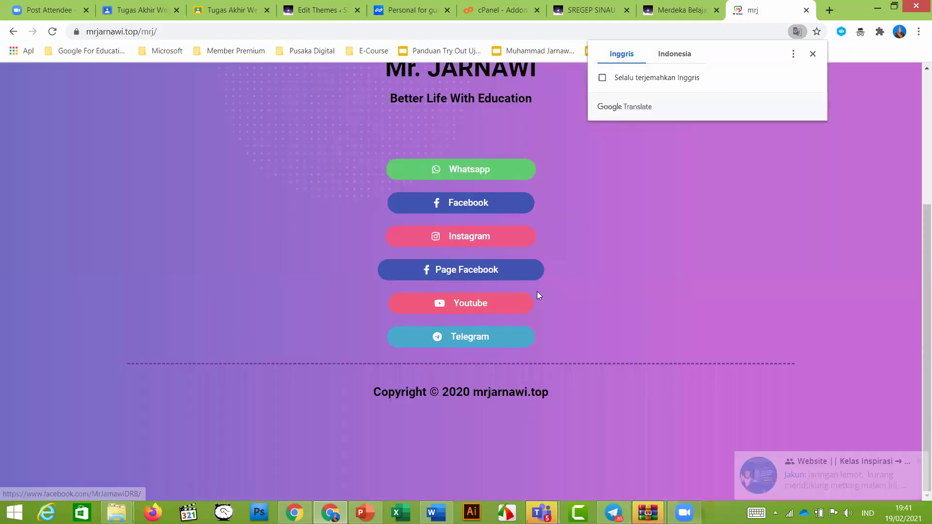
scroll(537, 293, up, 4)
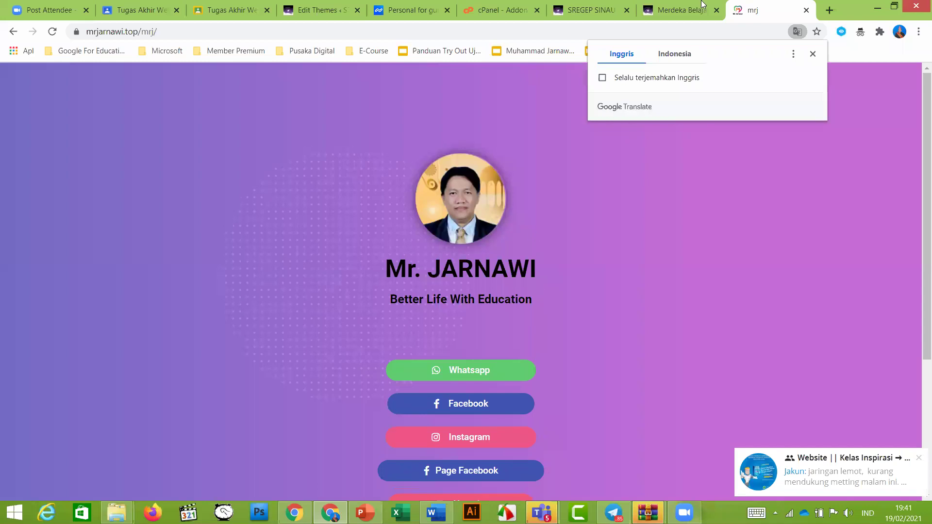
click(600, 10)
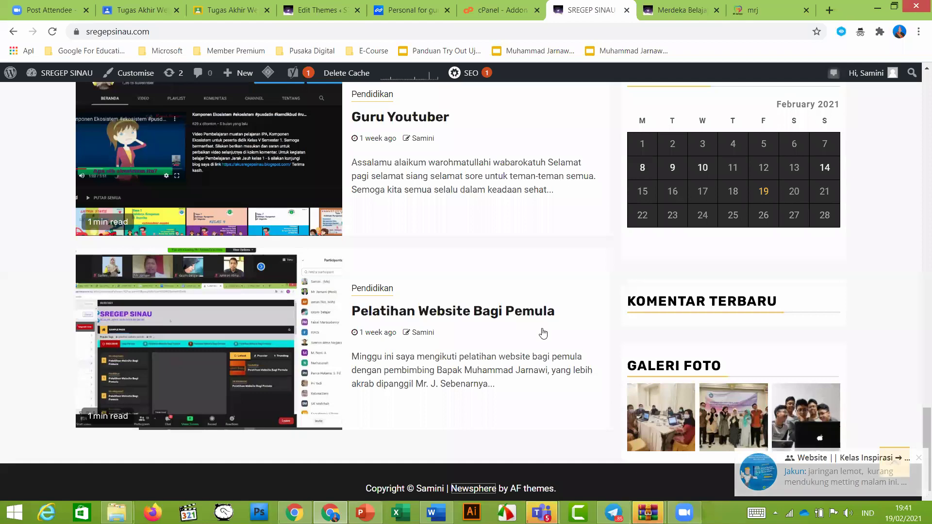
click(307, 10)
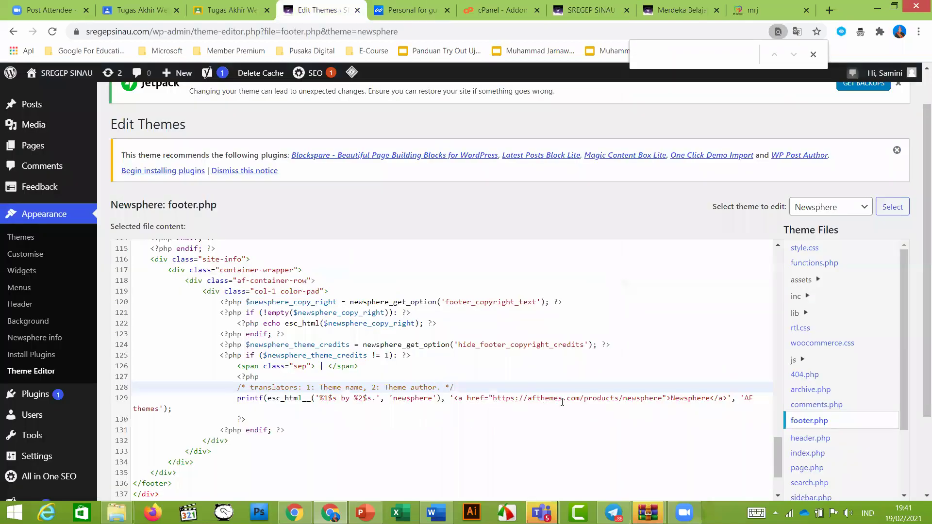
Step: On line 129, replace 'Newsphere' with SRB and 'AF themes' with the owner's name
drag(671, 398, 710, 397)
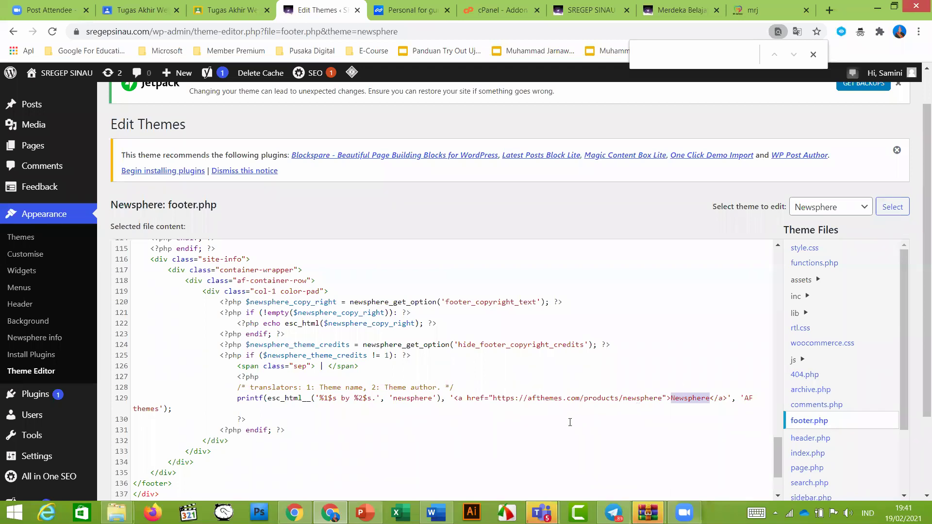
text(SRBN)
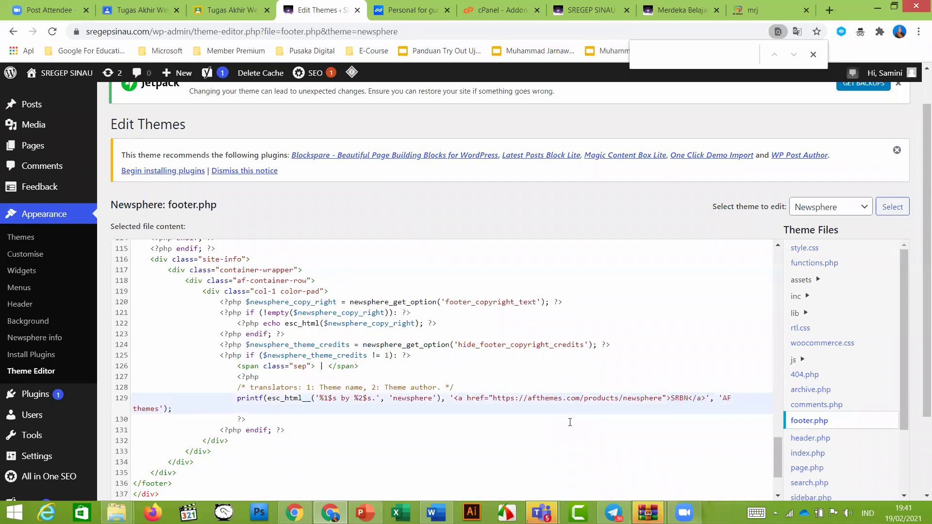
key(BackSpace)
key(BackSpace)
drag(730, 401, 160, 410)
text(SAMKINI)
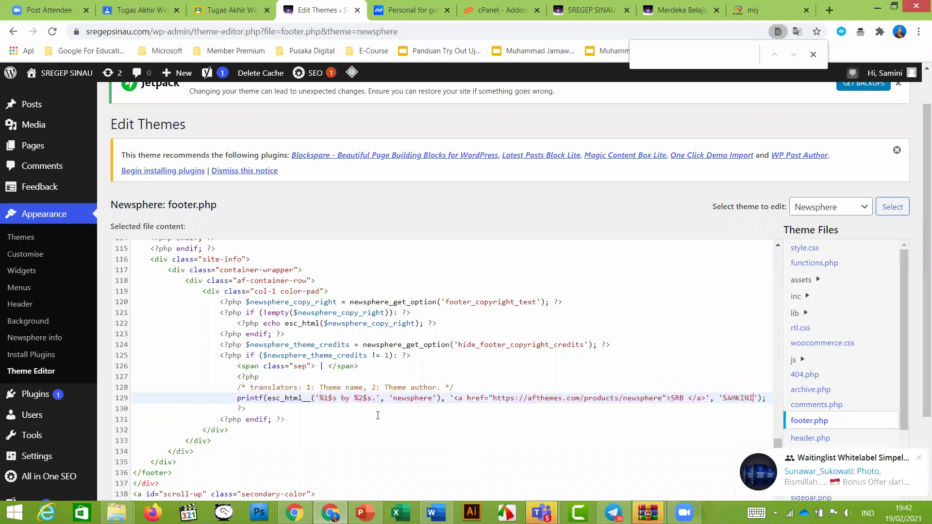
key(BackSpace)
key(BackSpace)
key(BackSpace)
key(BackSpace)
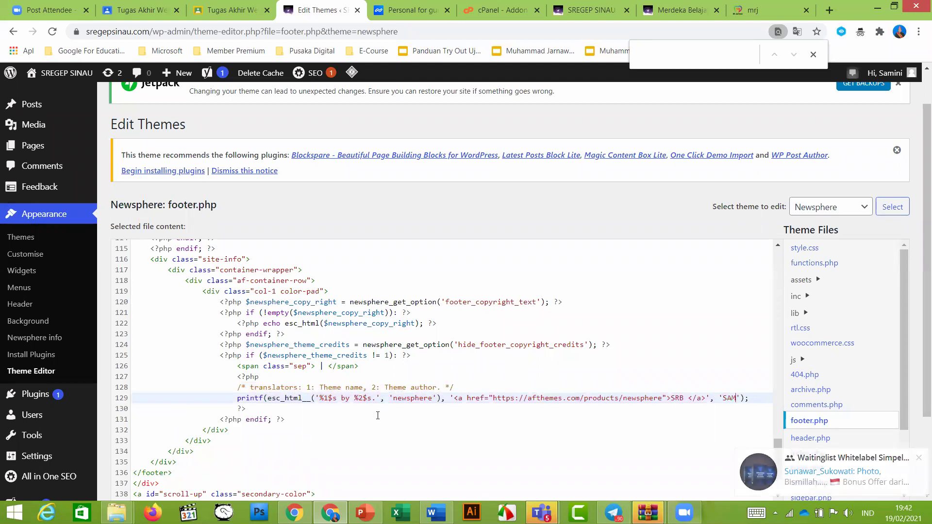
text(INI)
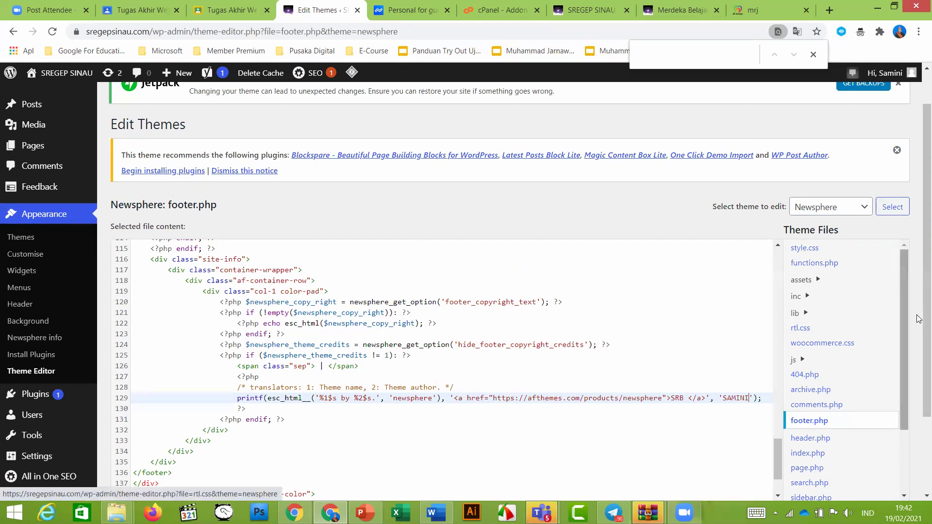
scroll(917, 389, down, 2)
scroll(917, 388, up, 1)
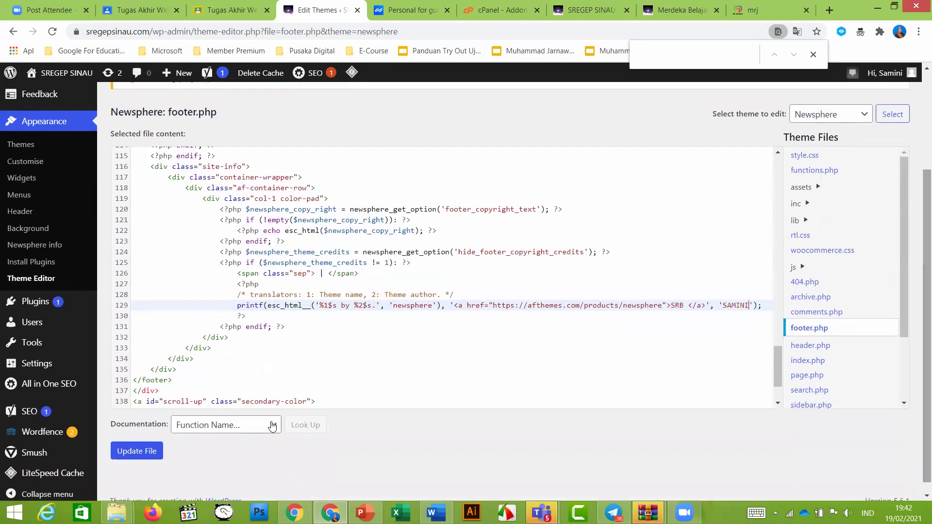
Step: Save footer.php with Update File and reload the live site to verify the new credit
click(149, 453)
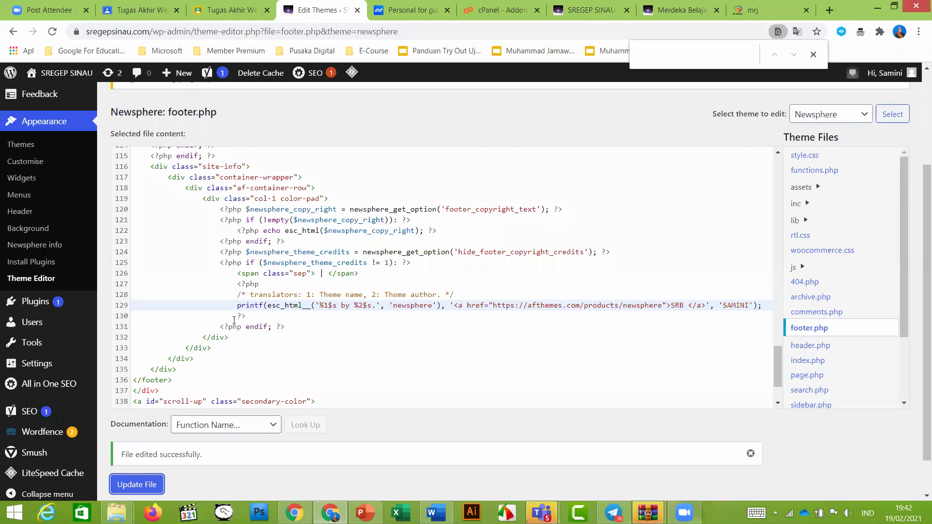
click(600, 6)
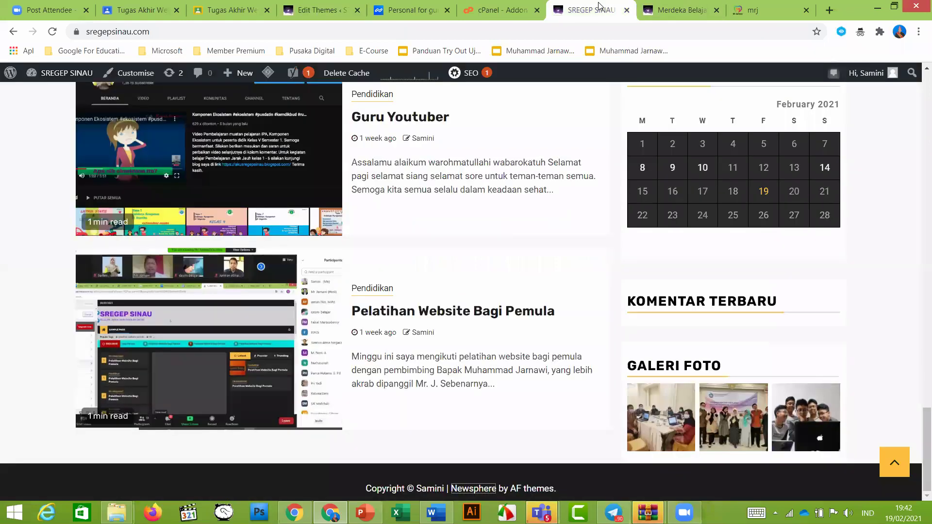
click(51, 32)
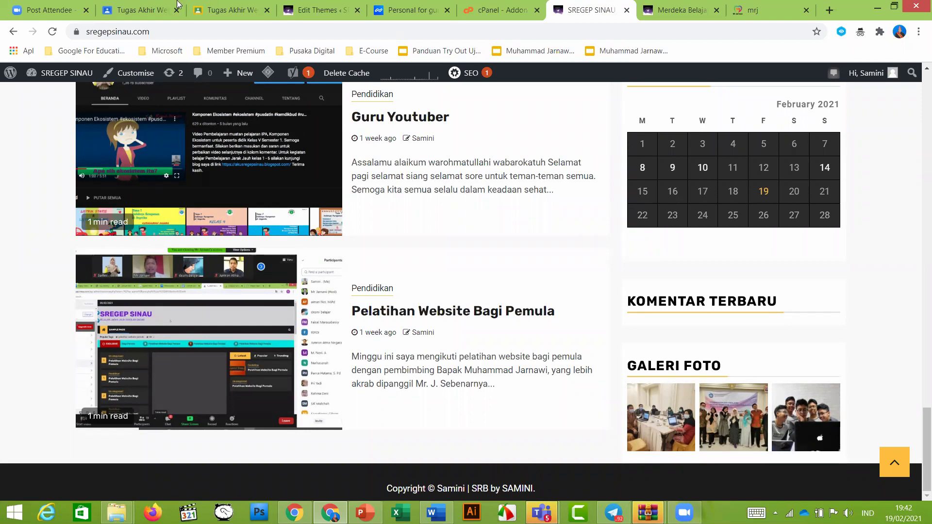
Step: Replace the credit link's AF themes URL with the owner's Telegram profile link
click(324, 11)
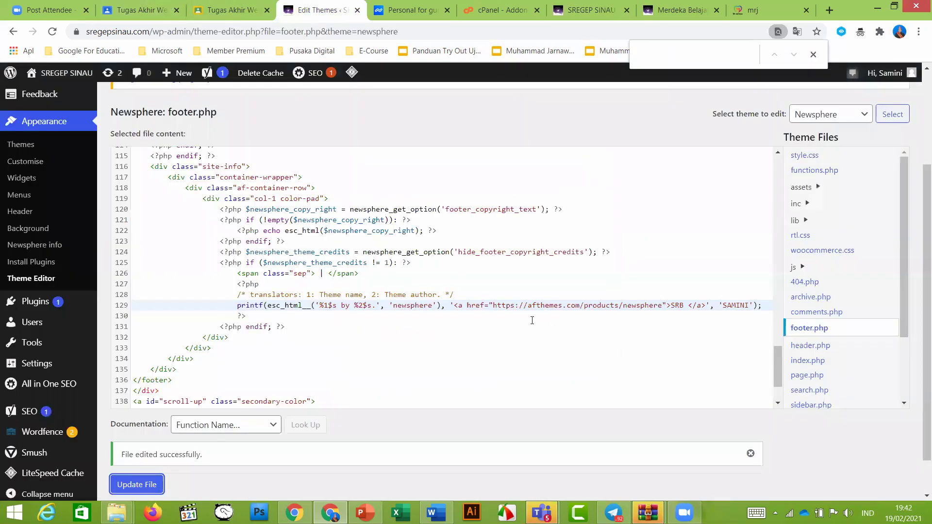
drag(496, 305, 663, 309)
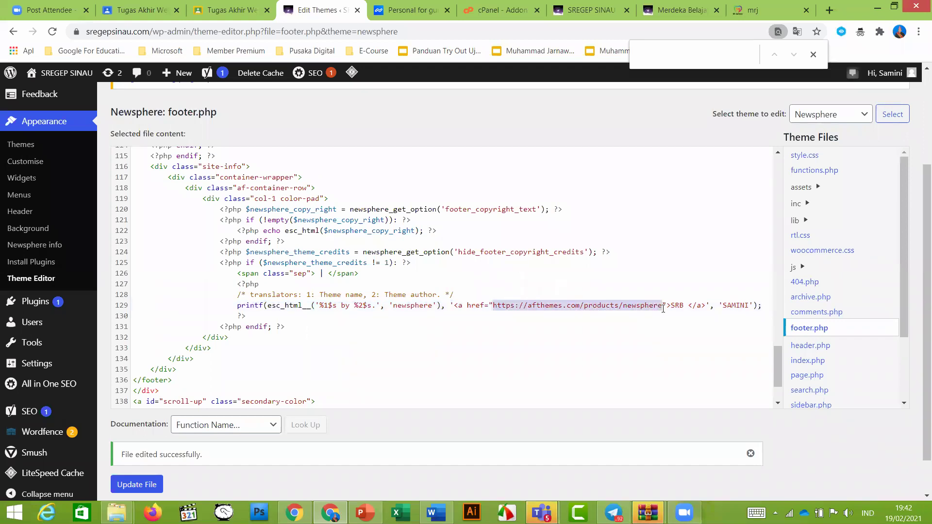
mouse_move(648, 513)
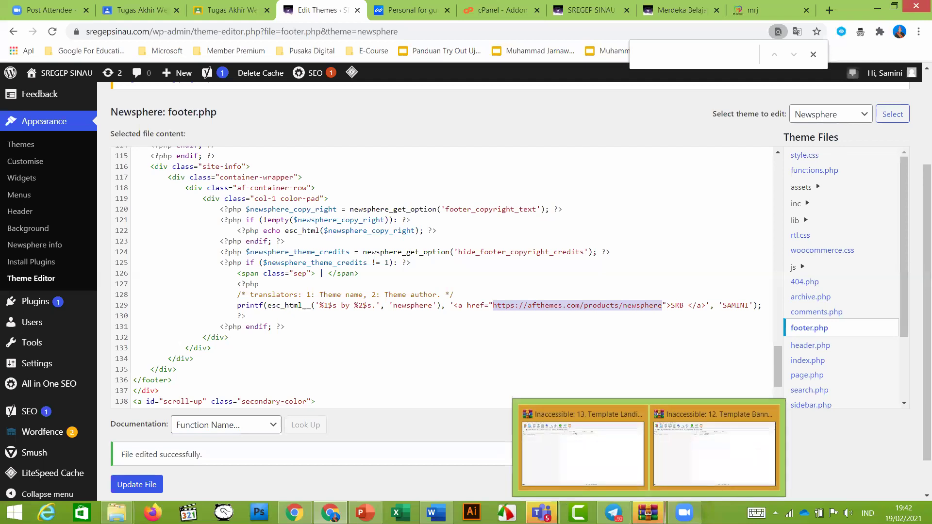
drag(151, 32, 73, 37)
key(ctrl+c)
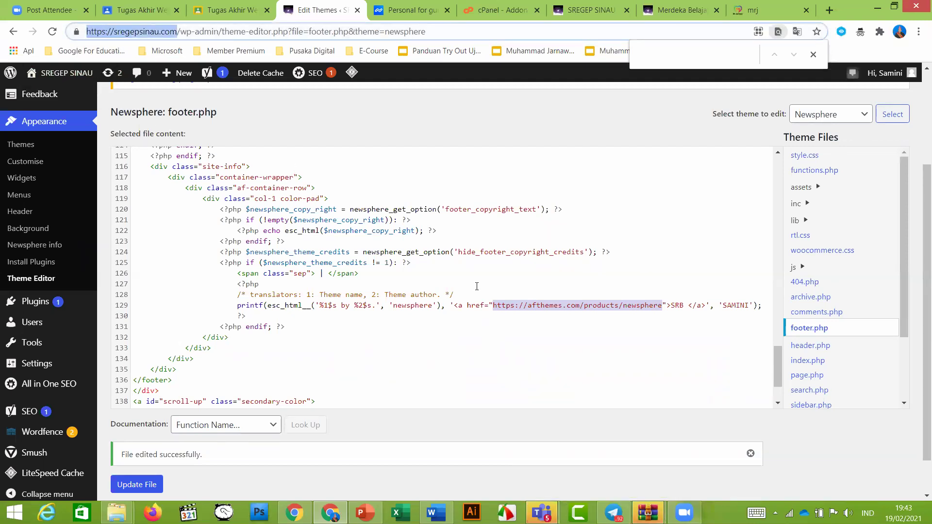
drag(492, 306, 506, 305)
drag(593, 297, 662, 310)
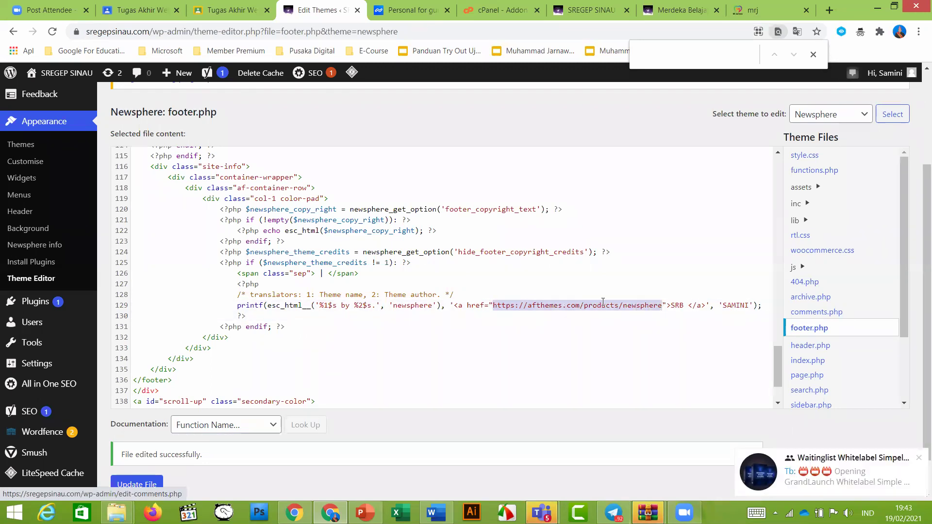
key(ctrl+v)
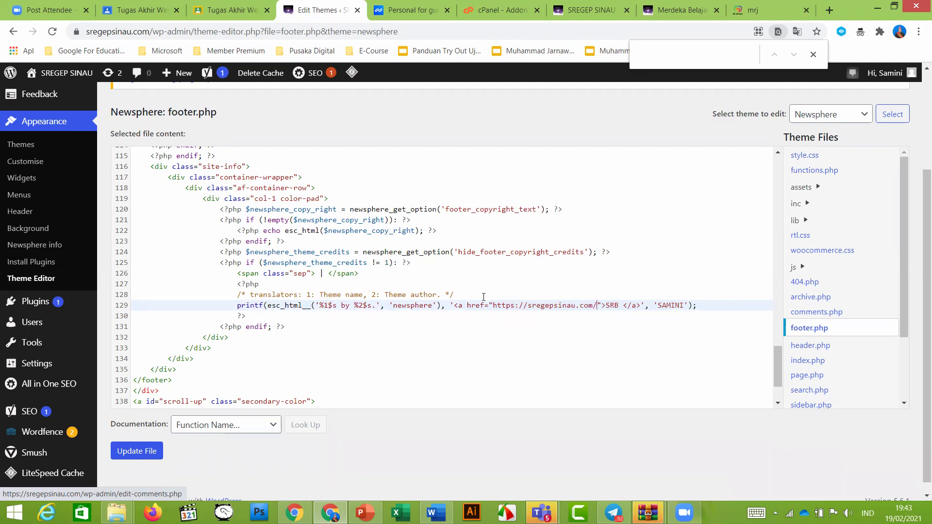
drag(492, 306, 598, 304)
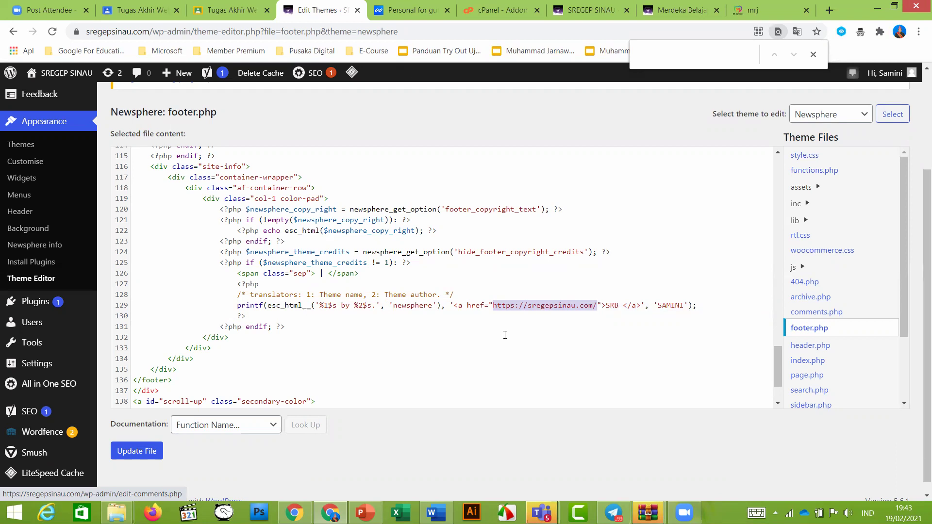
text(htt)
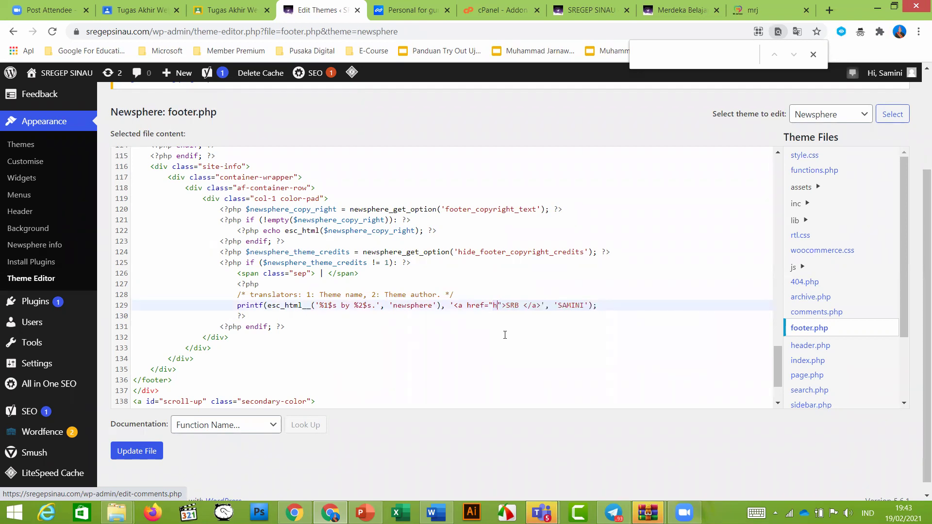
text(ps://)
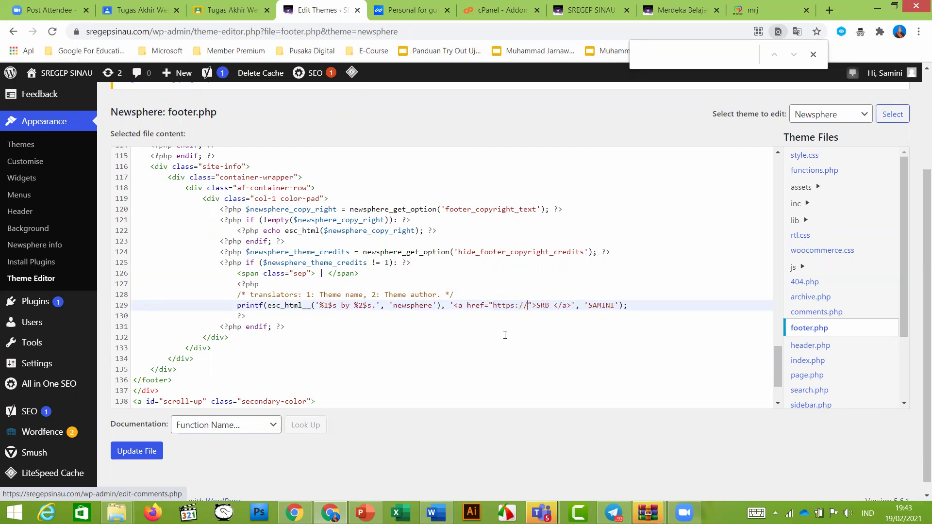
text(t.me/mrjarnawi)
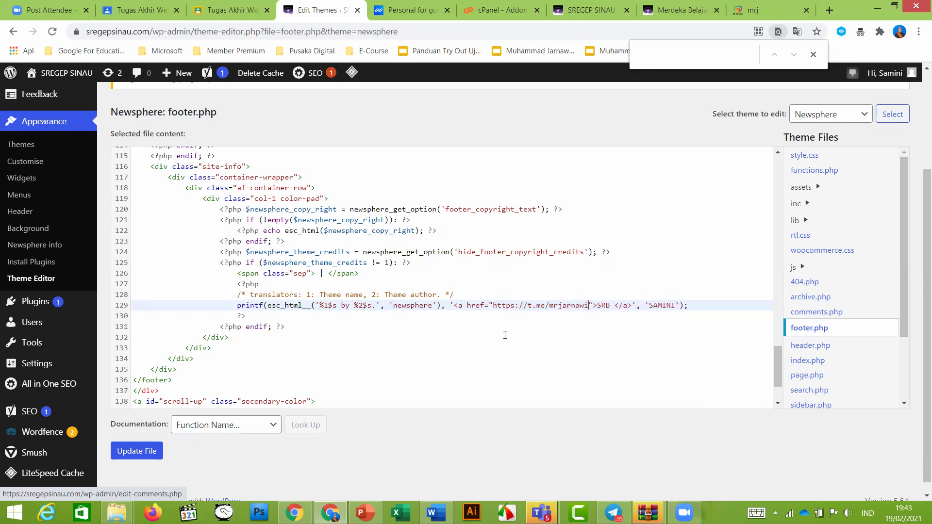
Step: Save footer.php and reload the live site to check the updated footer link
click(136, 453)
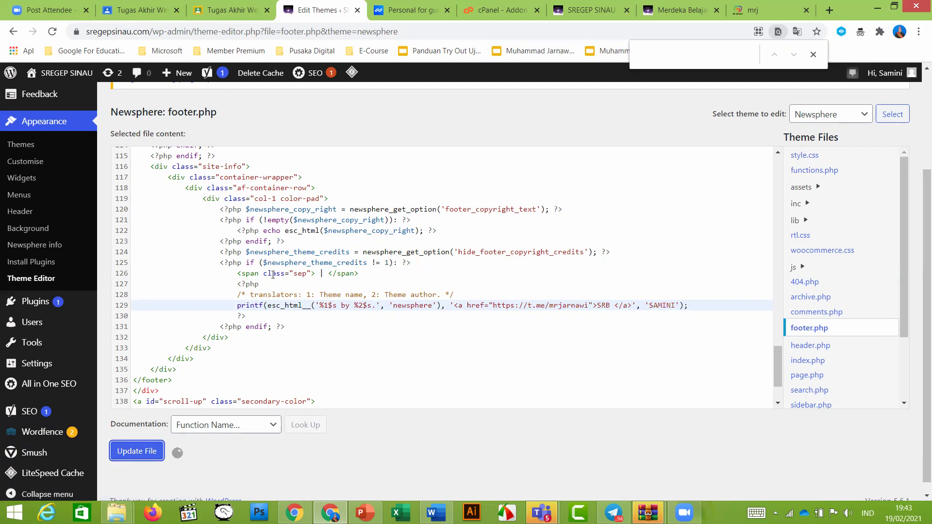
click(593, 6)
click(53, 31)
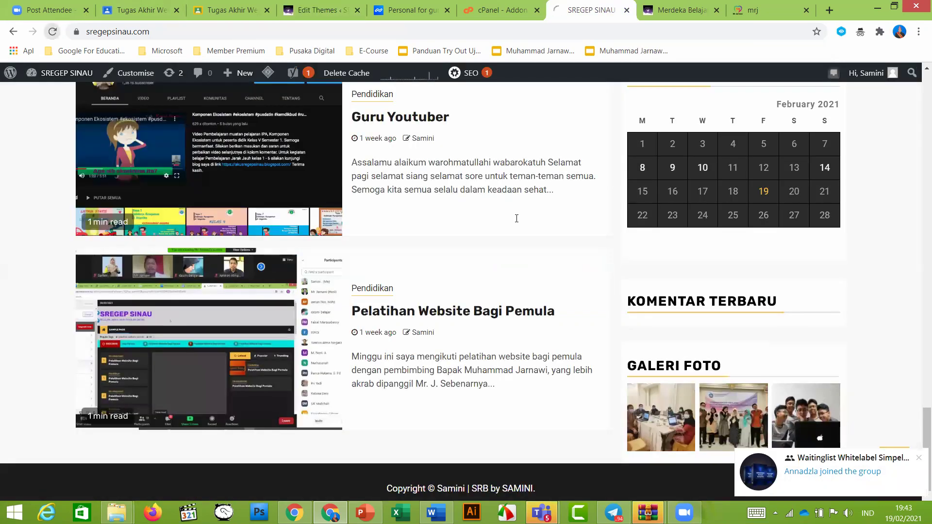
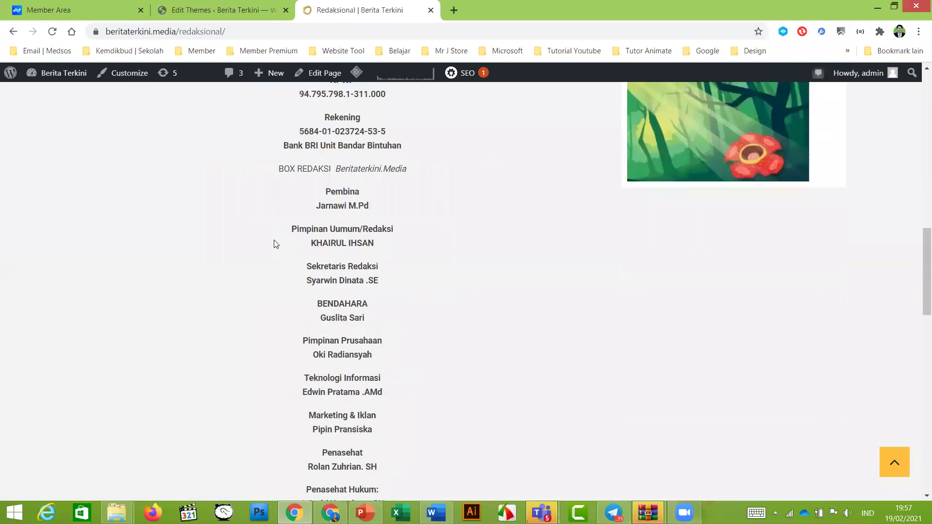
Step: Go back to the home page, then open and scroll through the Pedoman Media page
scroll(275, 276, up, 20)
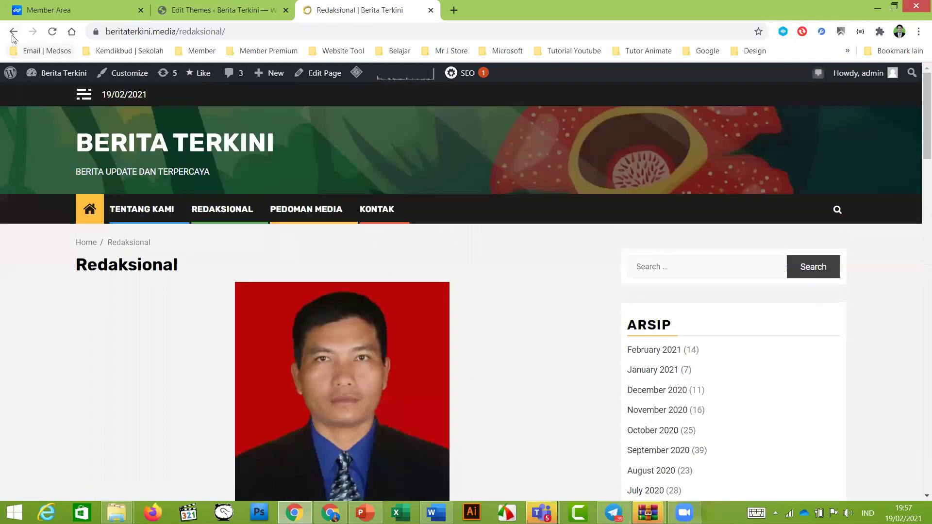
click(13, 31)
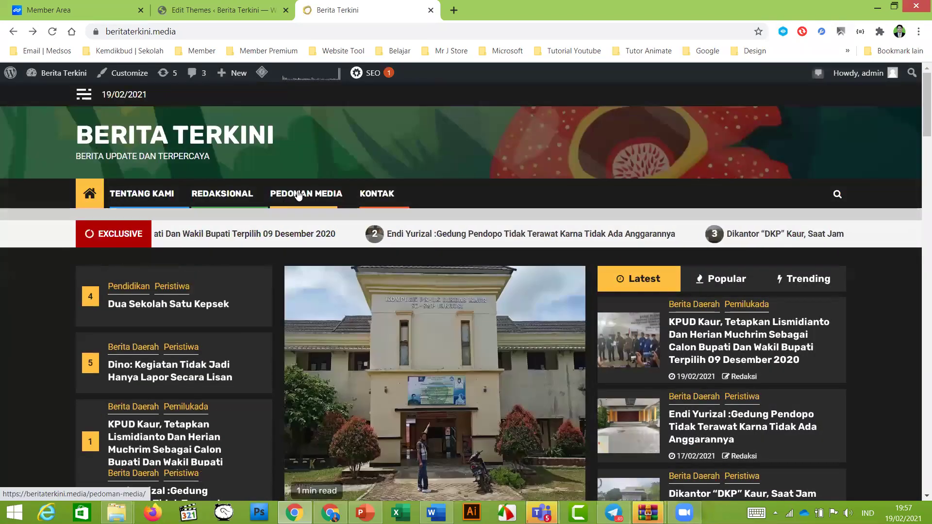
click(301, 194)
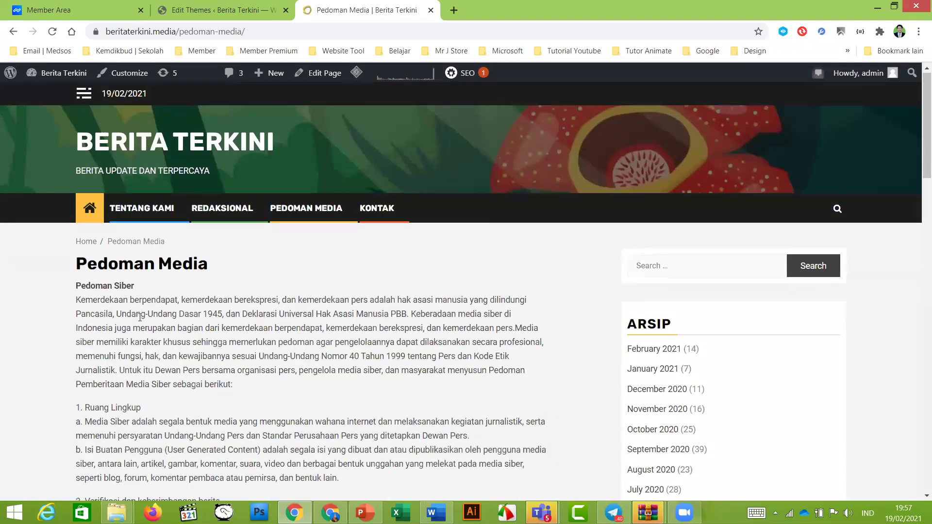
scroll(145, 316, down, 8)
scroll(146, 317, down, 15)
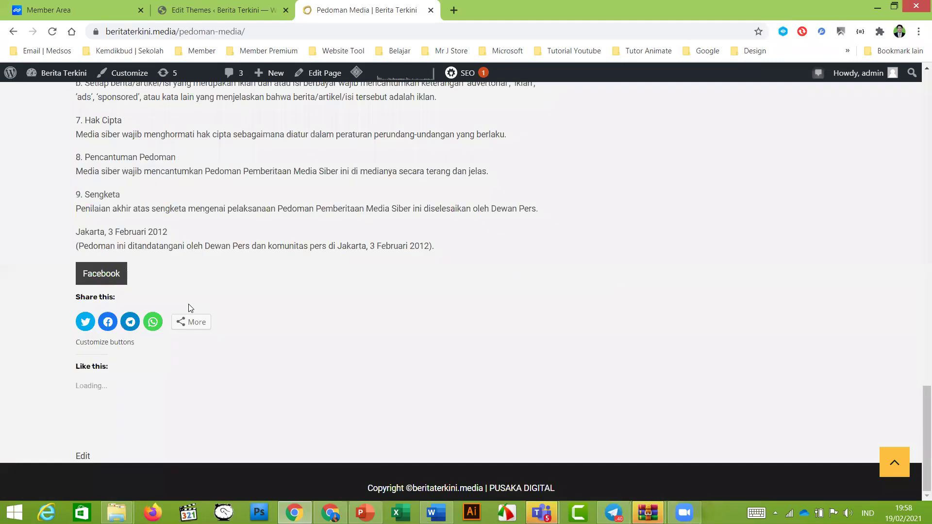
scroll(178, 307, up, 10)
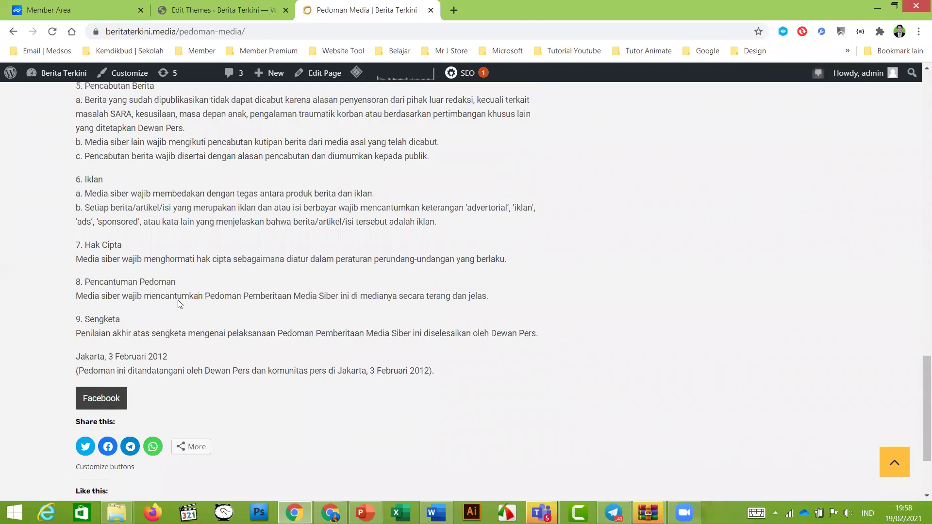
scroll(208, 276, up, 11)
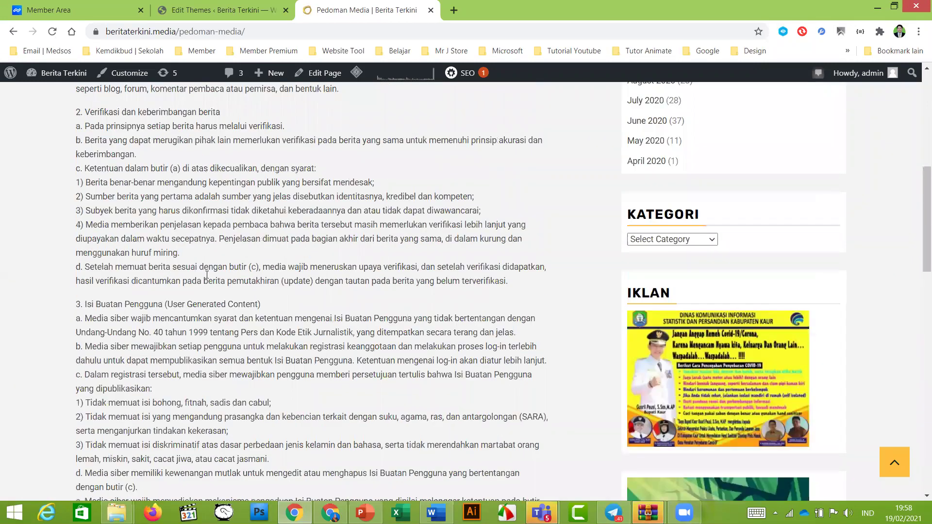
scroll(435, 273, down, 4)
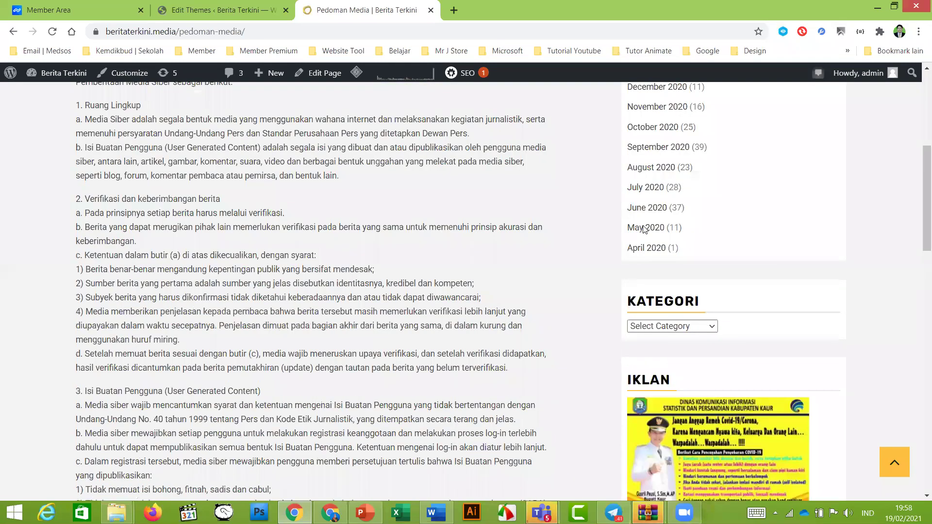
scroll(710, 146, down, 4)
Step: Look through the Kategori dropdown's post categories, then close it
click(709, 145)
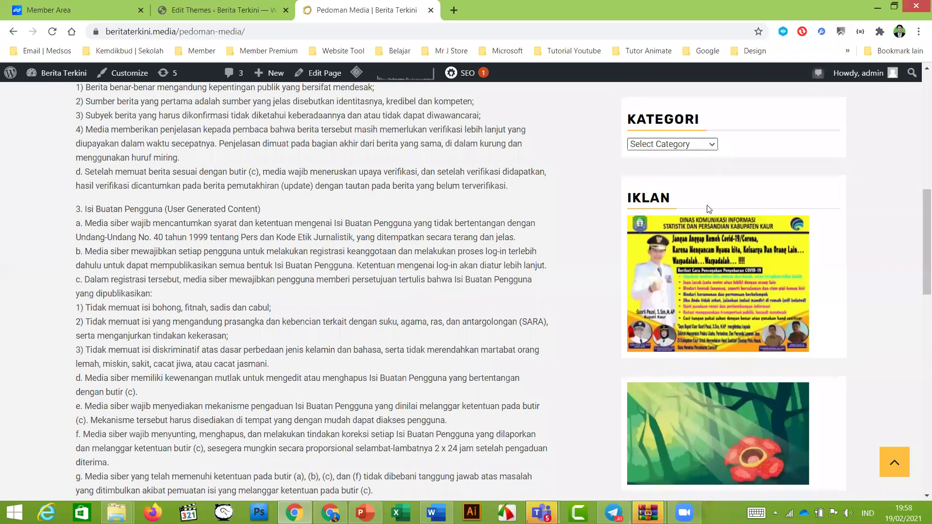
scroll(716, 342, down, 3)
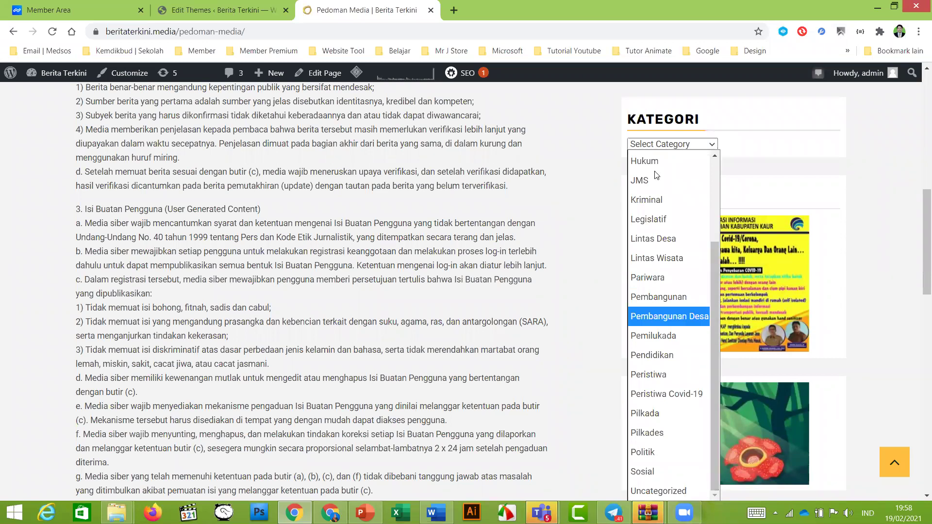
scroll(670, 163, up, 3)
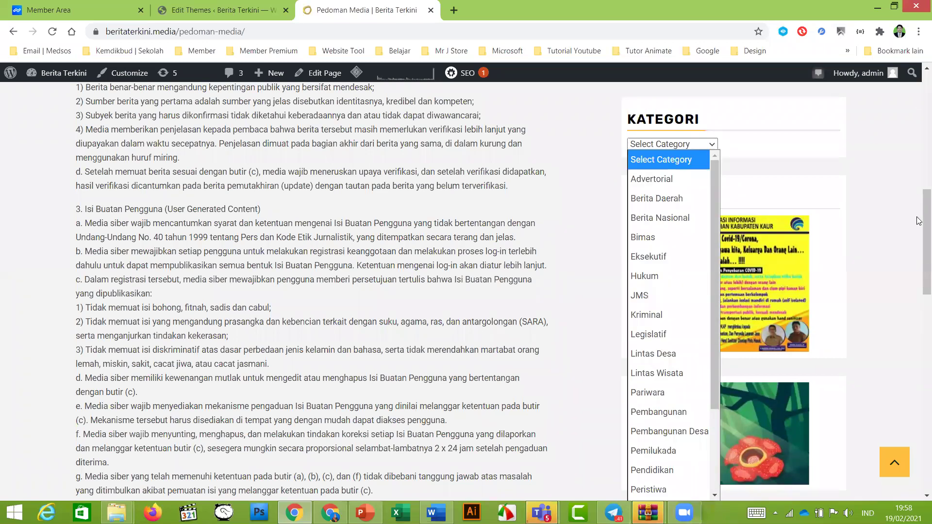
click(919, 98)
scroll(251, 286, up, 1)
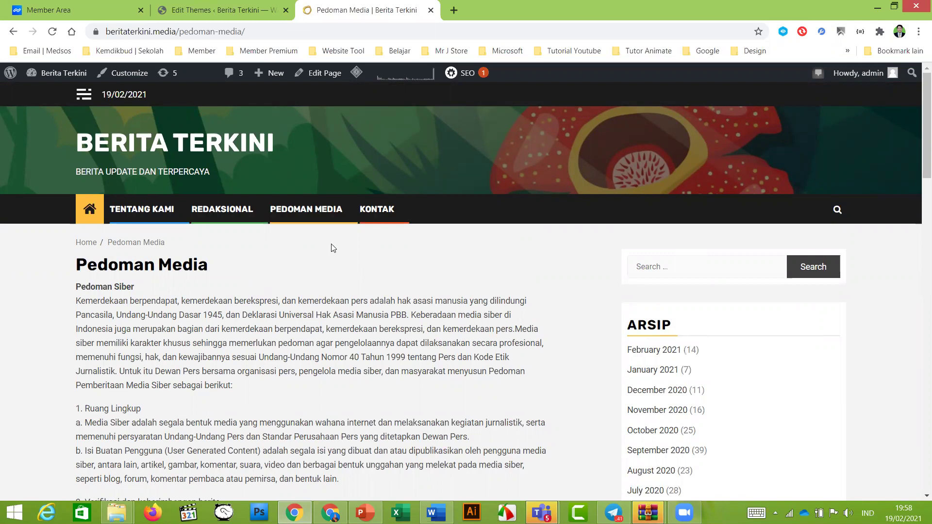
scroll(185, 283, down, 2)
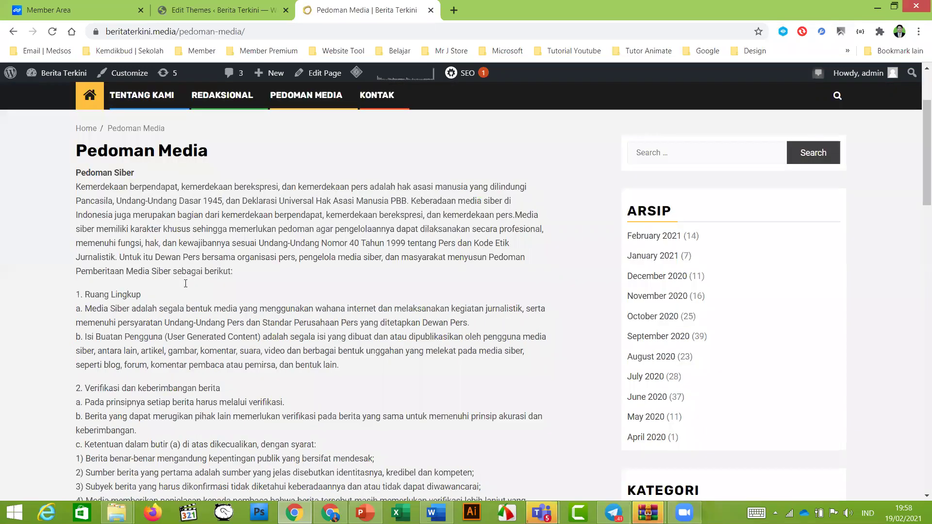
scroll(185, 284, down, 1)
scroll(185, 286, up, 3)
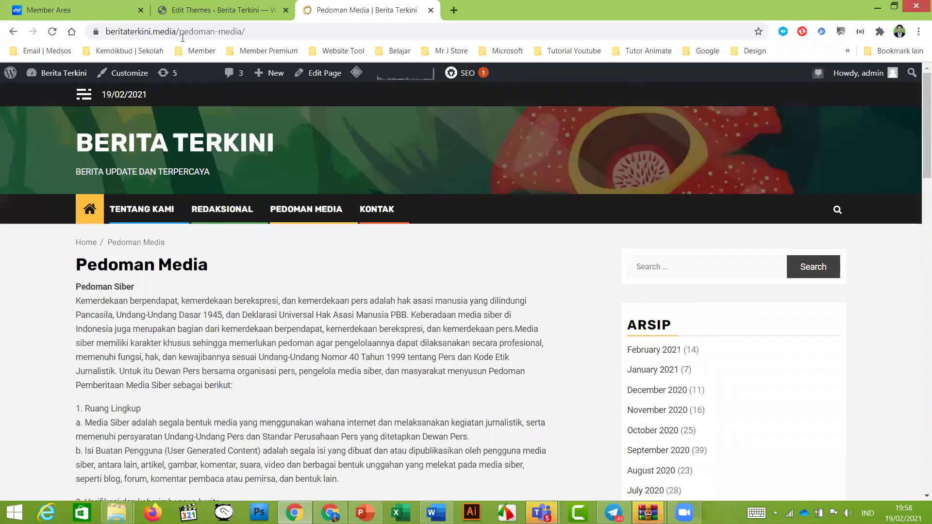
Step: From the Edit Themes tab, show the dashboard's All Pages list
click(184, 15)
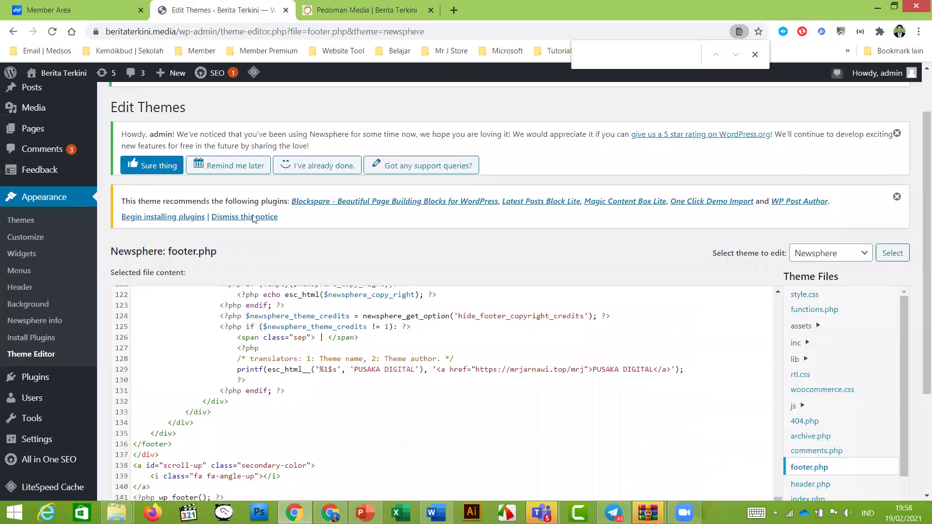
key(ctrl+Tab)
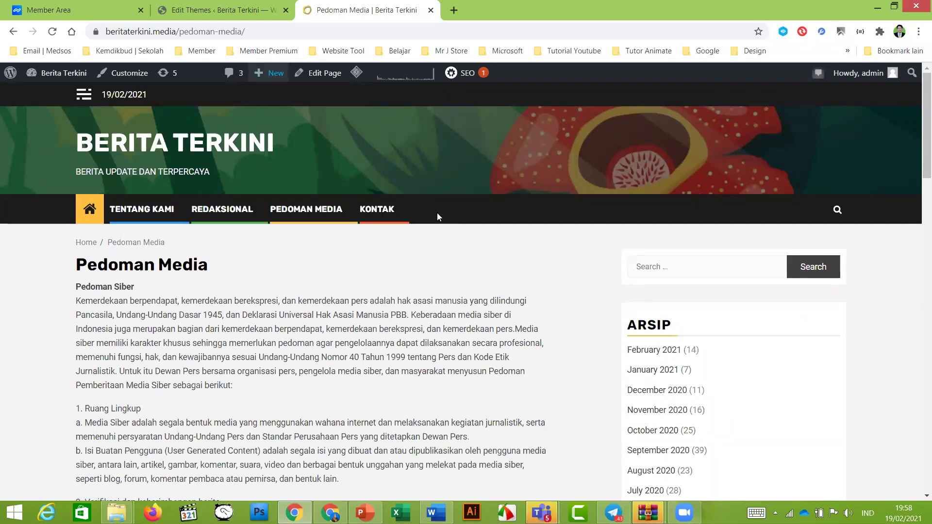
click(187, 10)
scroll(107, 197, up, 1)
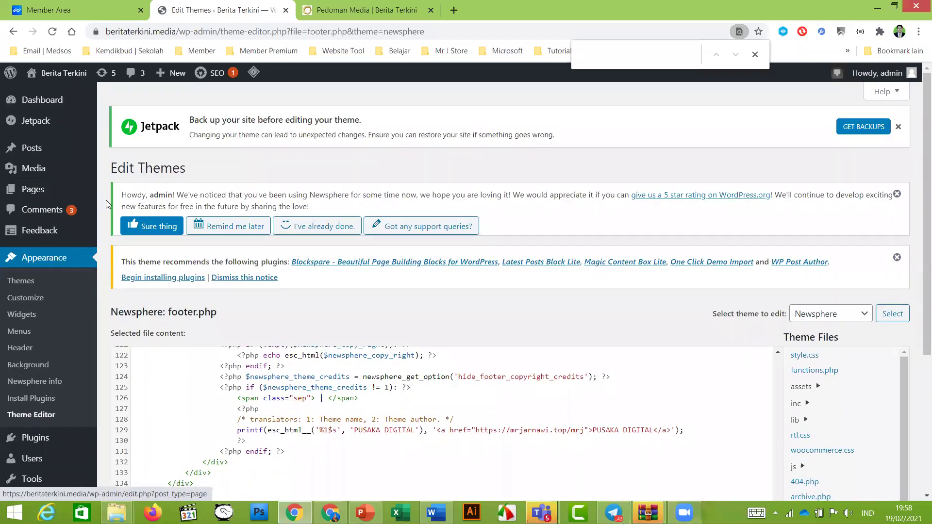
click(36, 190)
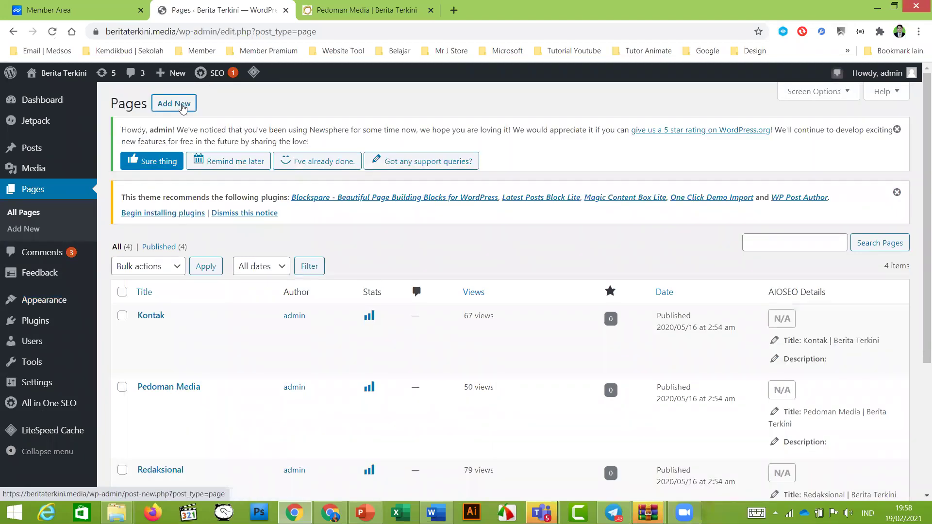
Step: Add a new page titled 'UJI COBA' with an empty body and publish it
click(183, 108)
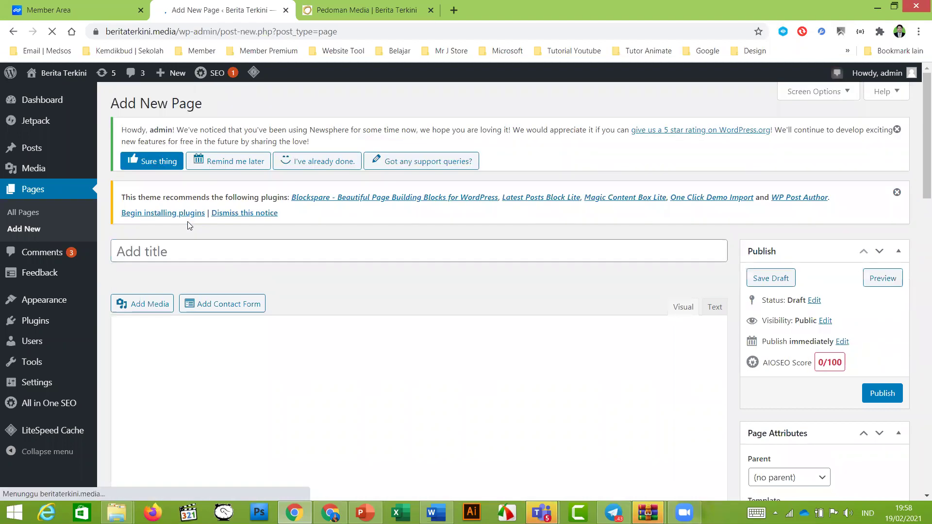
click(169, 249)
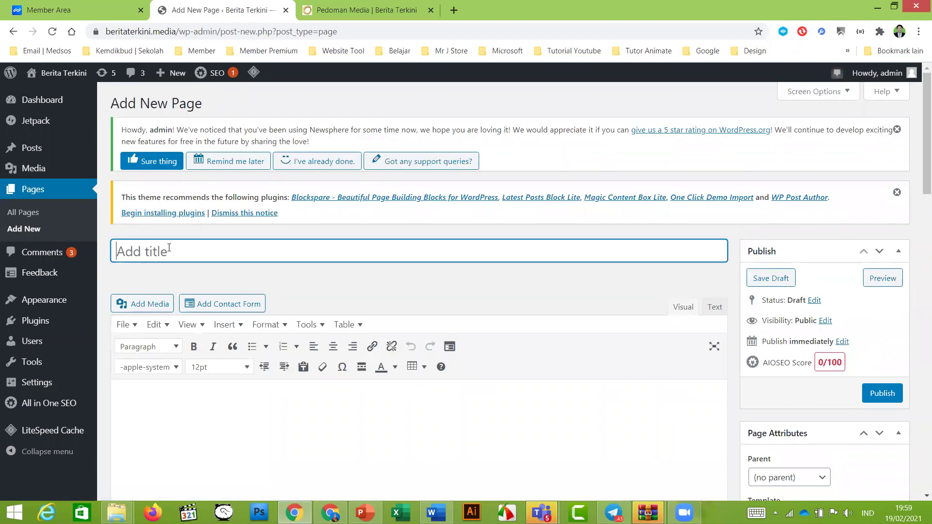
text(UJI COBA)
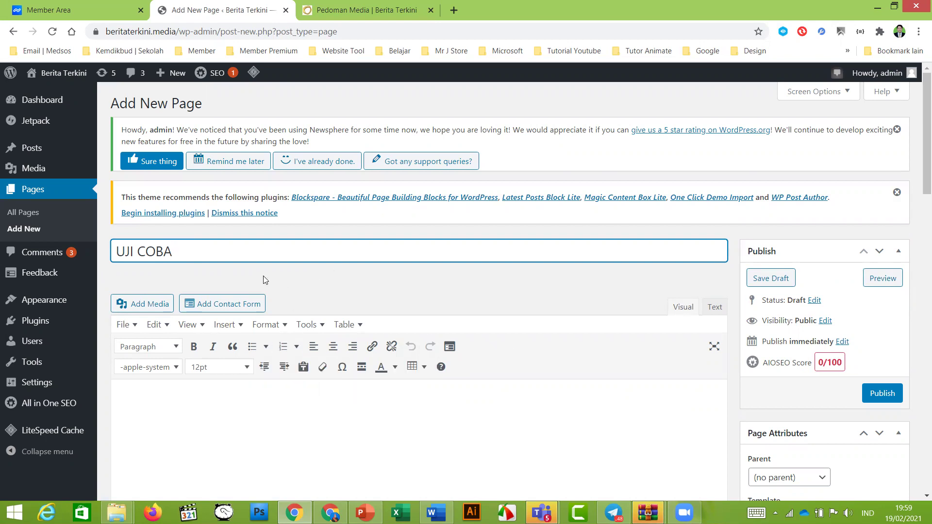
scroll(194, 266, down, 2)
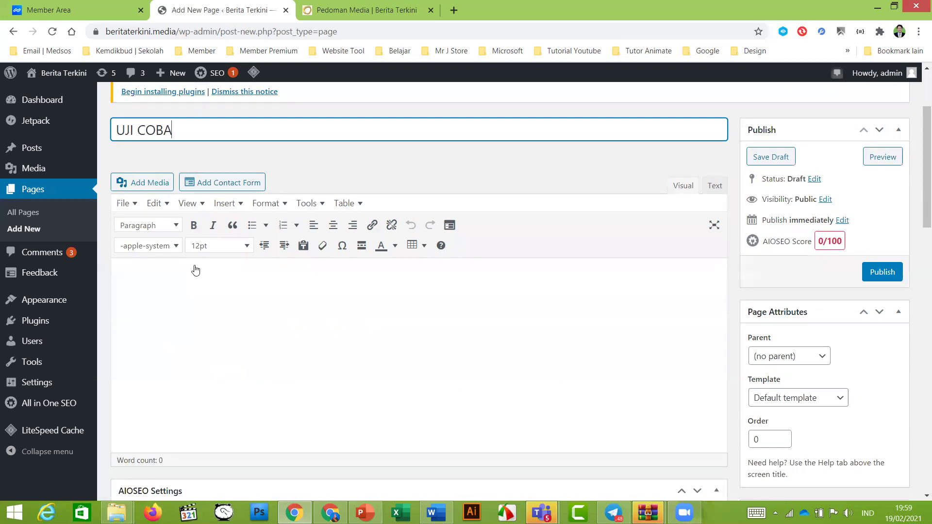
scroll(195, 269, up, 1)
click(887, 336)
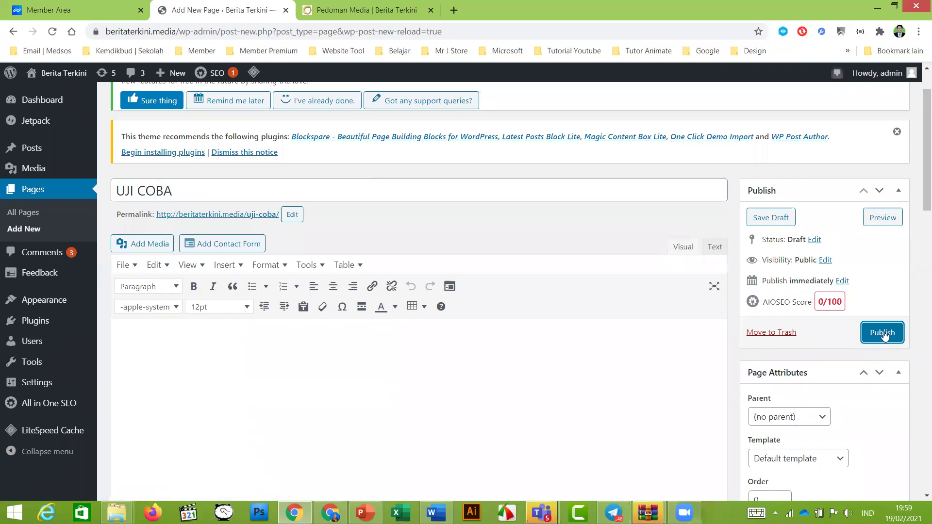
click(883, 334)
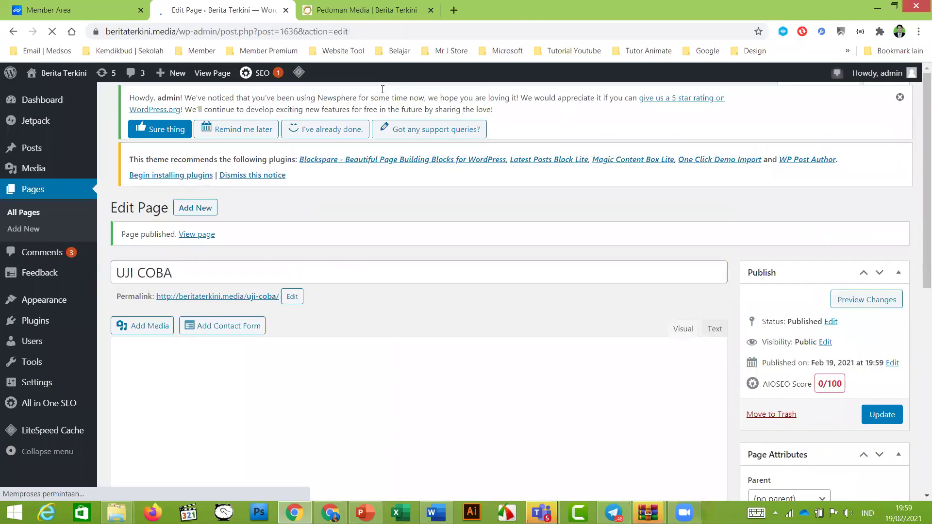
Step: Reload and browse the public site tab, then go back to the UJI COBA title
click(349, 11)
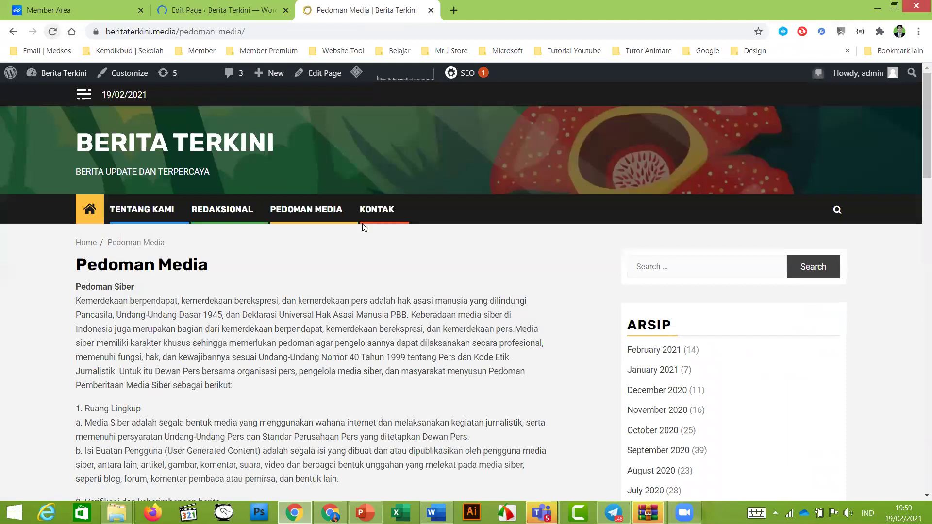
click(53, 32)
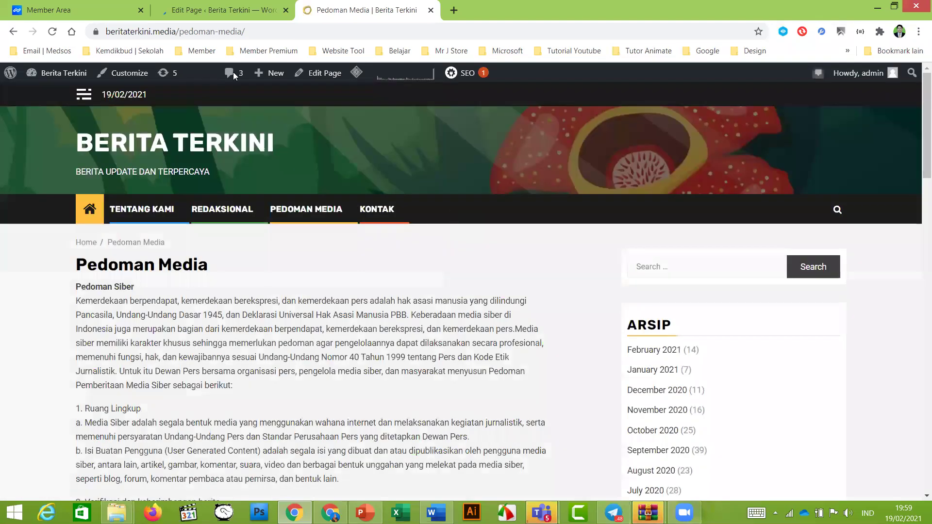
click(162, 14)
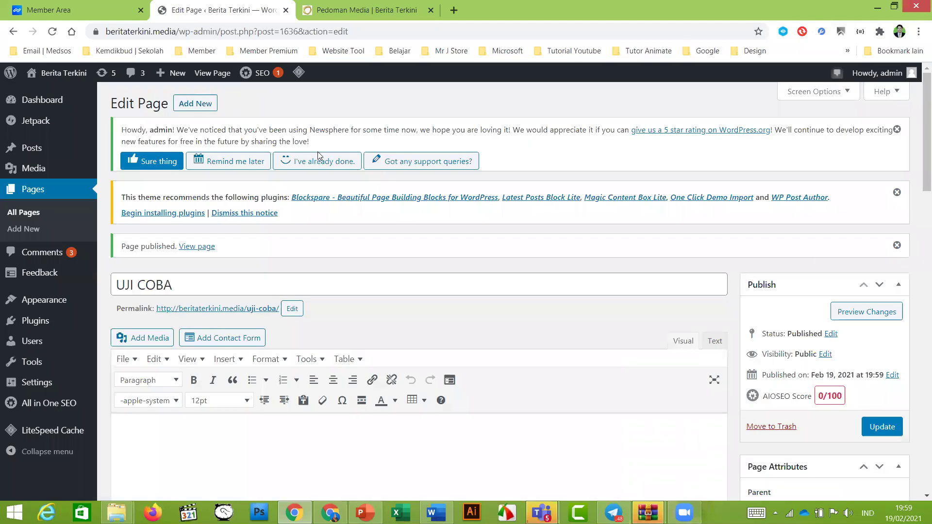
scroll(341, 160, down, 1)
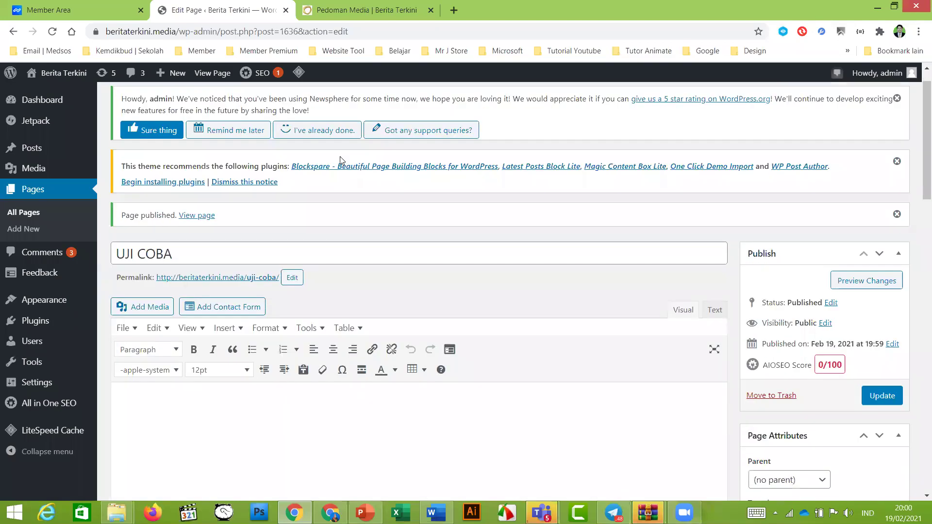
click(342, 7)
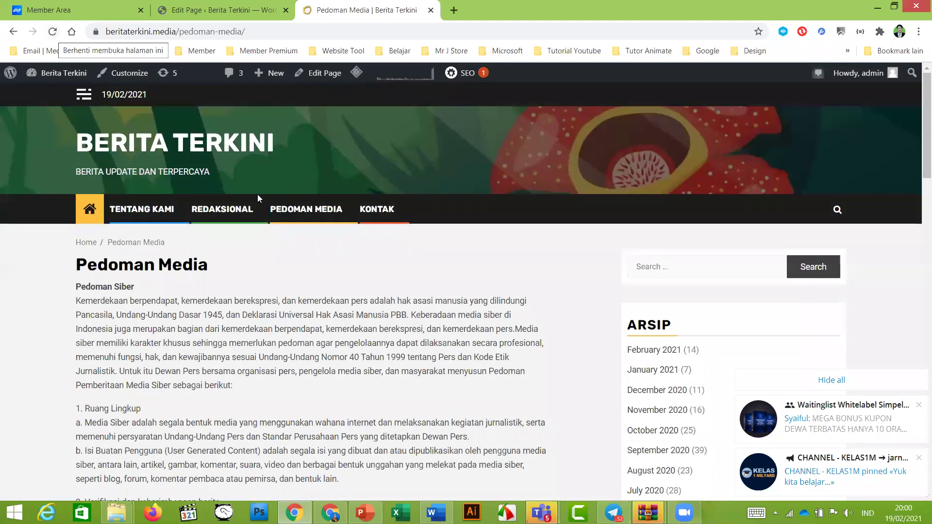
scroll(452, 243, down, 6)
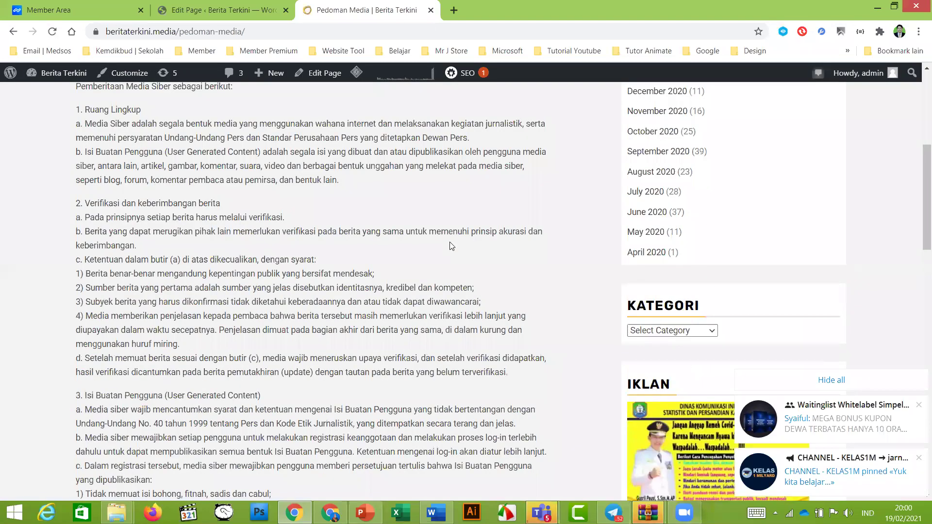
scroll(450, 245, down, 15)
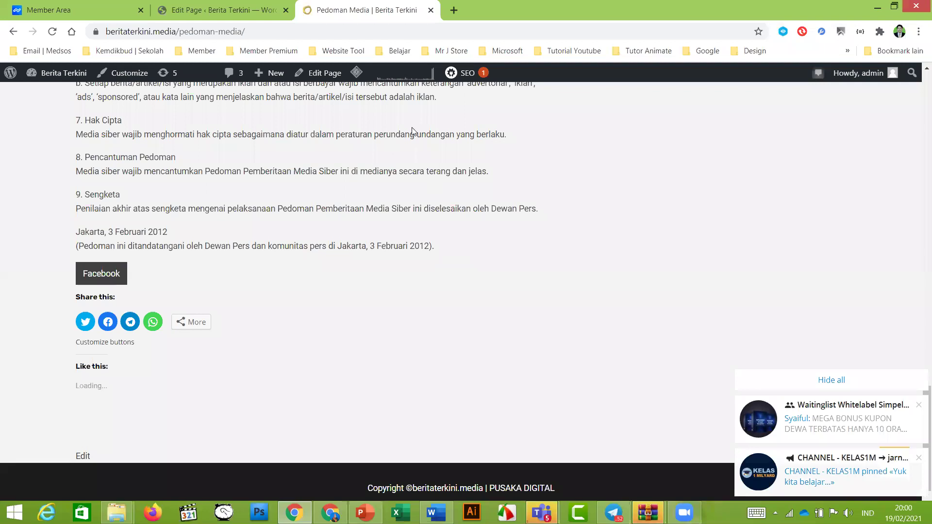
scroll(411, 130, up, 10)
scroll(412, 129, up, 10)
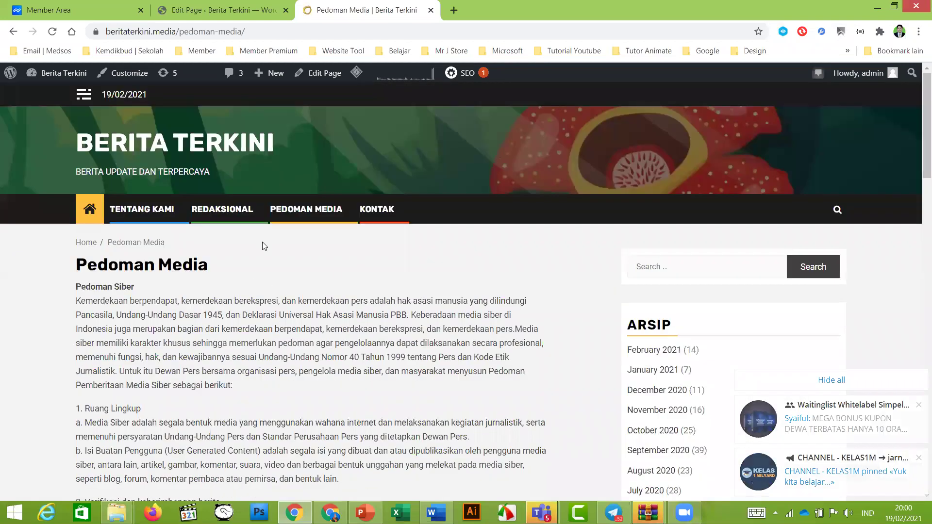
key(ctrl+shift+Tab)
click(212, 275)
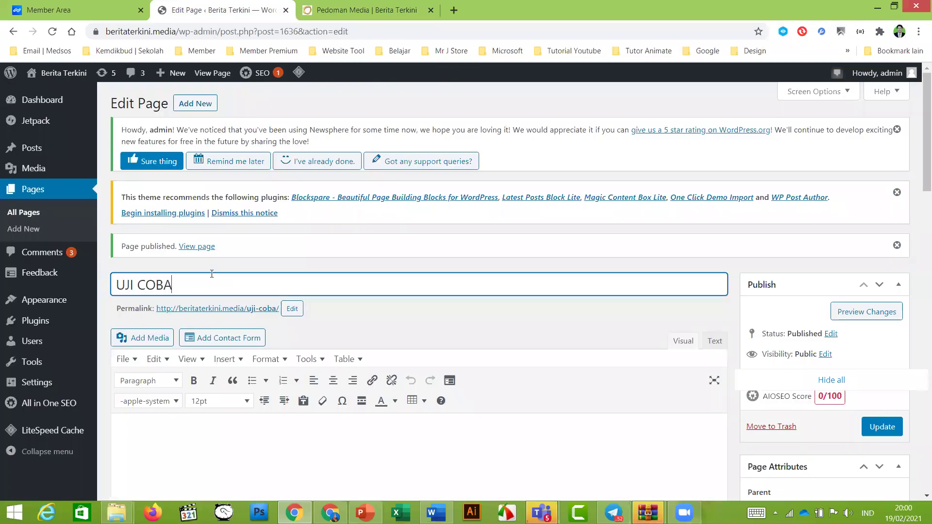
Step: Review the Template dropdown options for the UJI COBA page
scroll(211, 273, down, 5)
scroll(211, 273, down, 5)
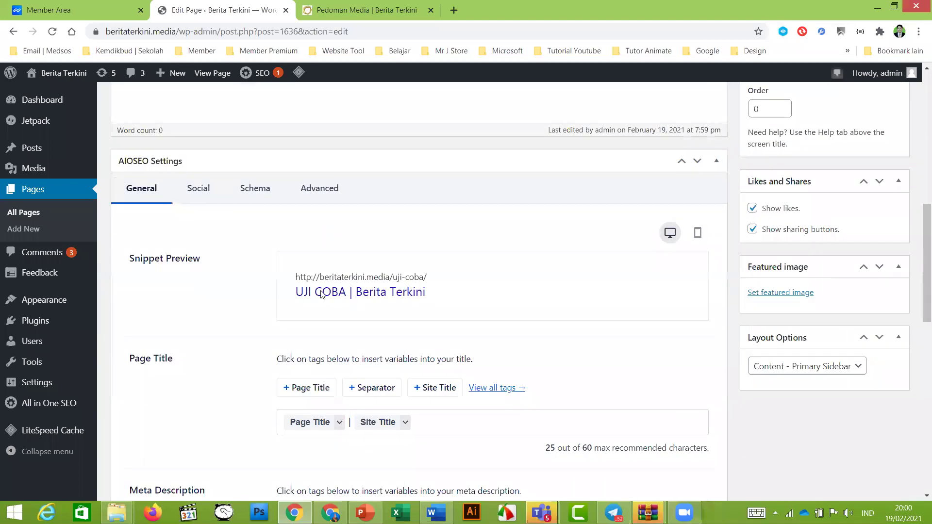
scroll(321, 291, down, 3)
scroll(321, 290, up, 6)
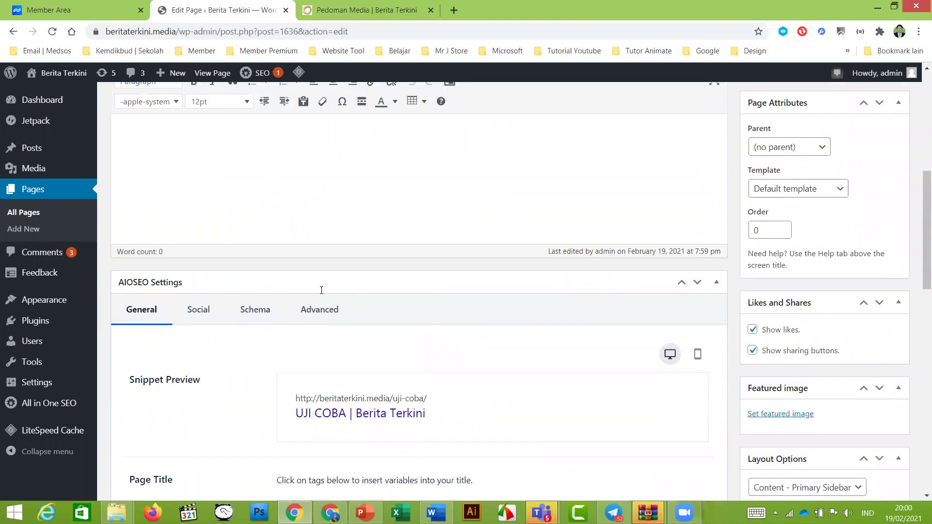
scroll(465, 324, up, 2)
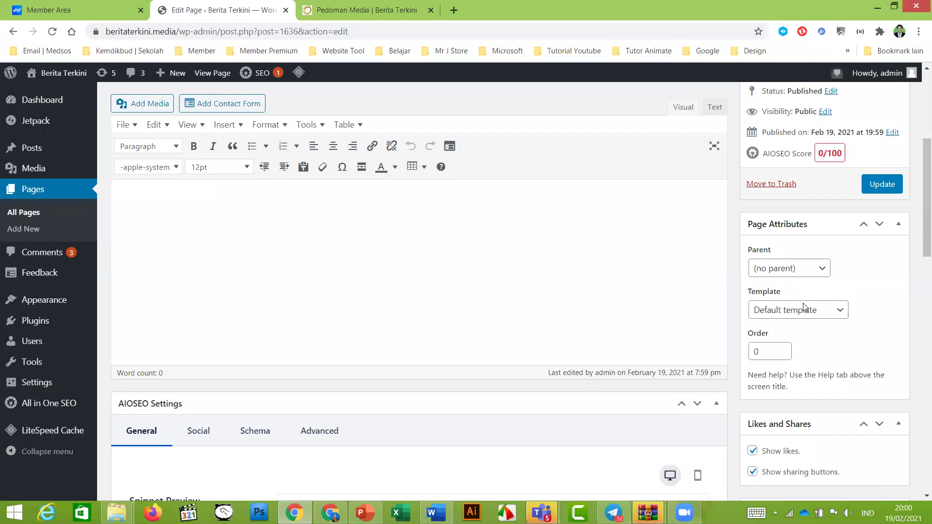
scroll(824, 369, up, 1)
click(824, 370)
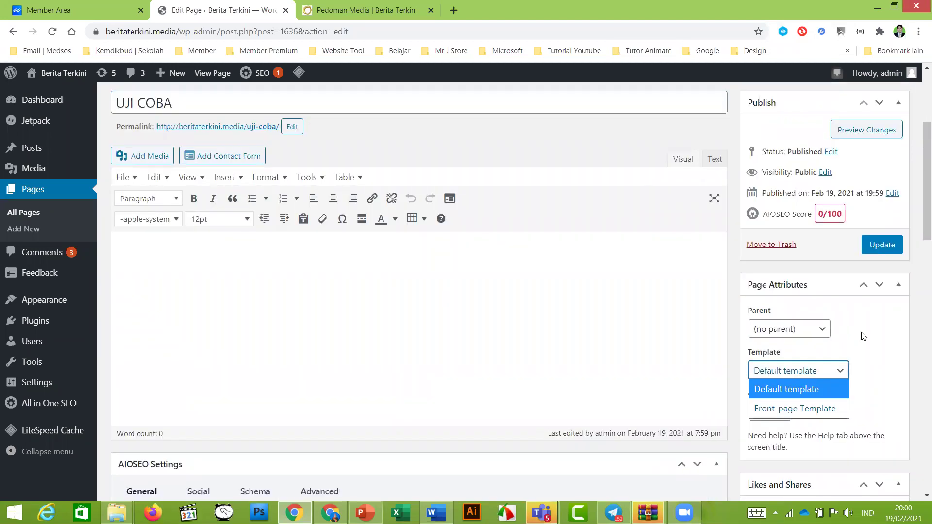
scroll(862, 332, up, 1)
scroll(876, 354, up, 2)
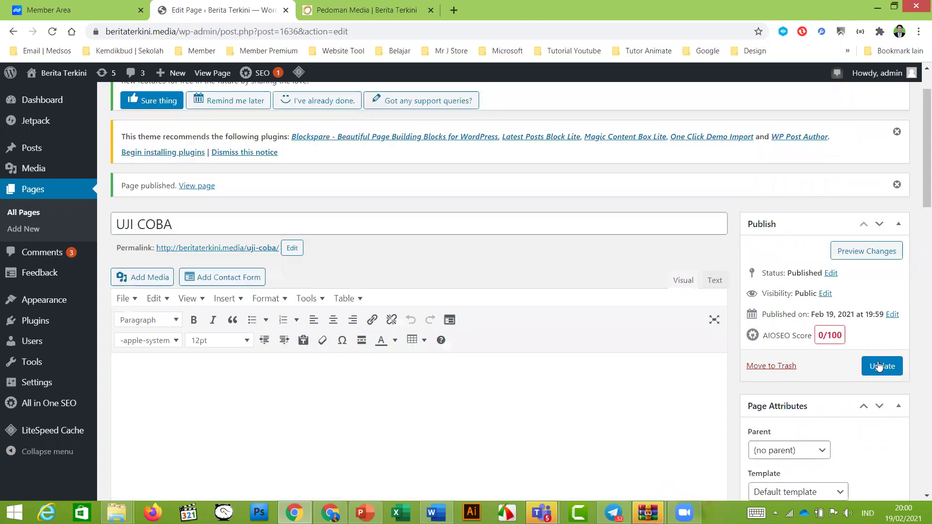
Step: Update the UJI COBA page, view it live, then go back to its editor
click(879, 366)
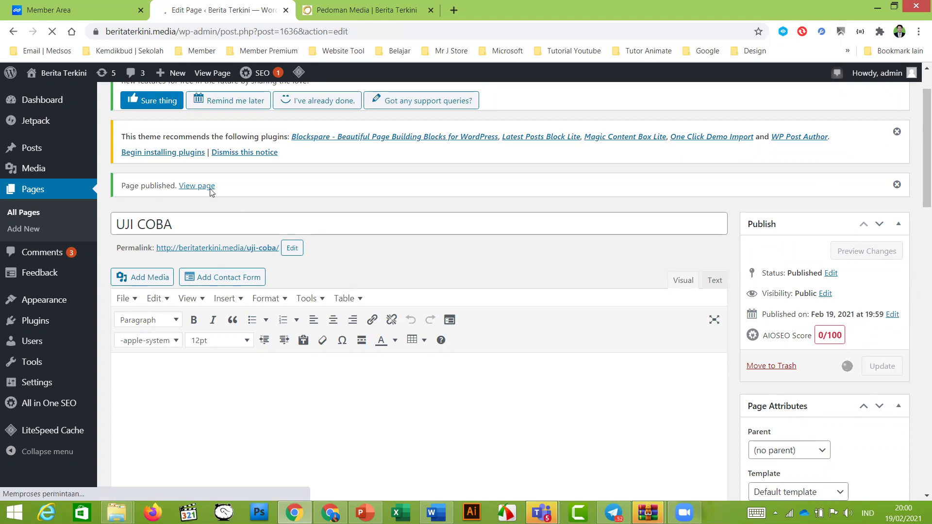
click(202, 237)
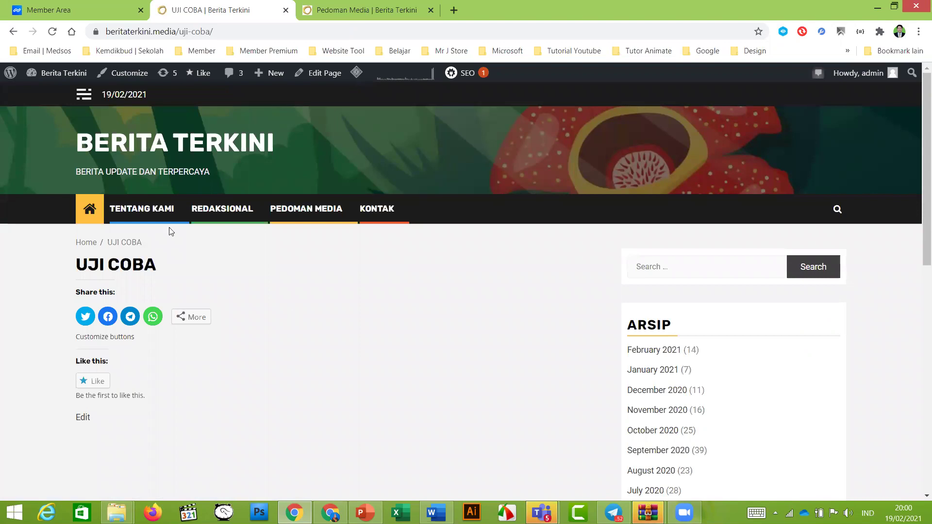
click(11, 33)
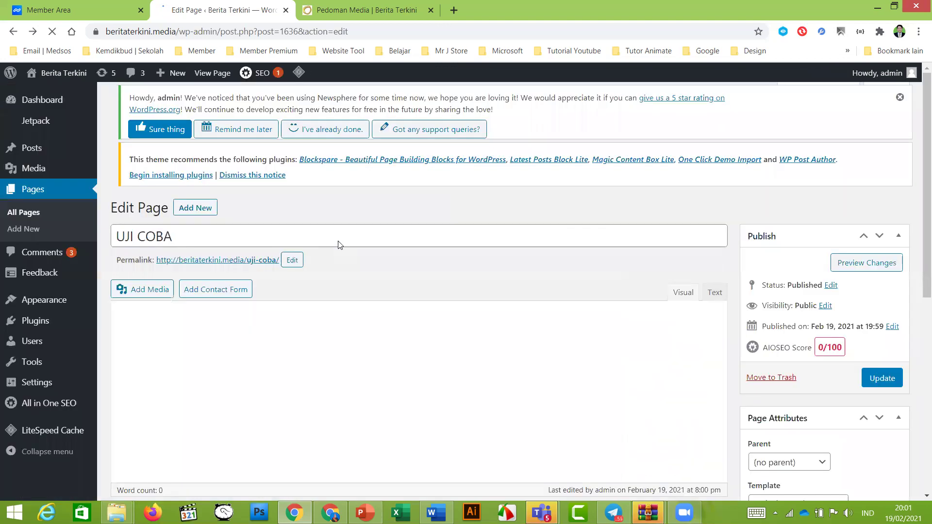
Step: Select the UJI COBA page in the Pages list and move it to Trash
click(41, 190)
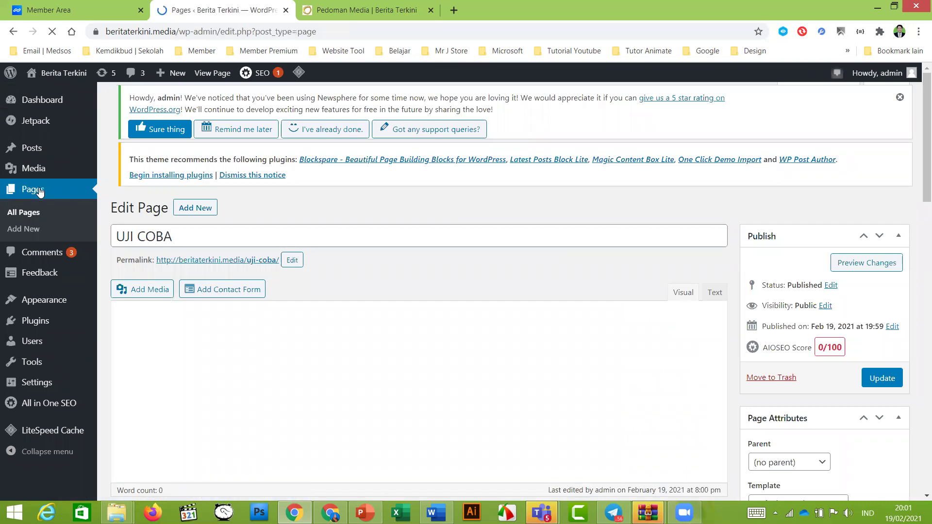
scroll(196, 223, down, 2)
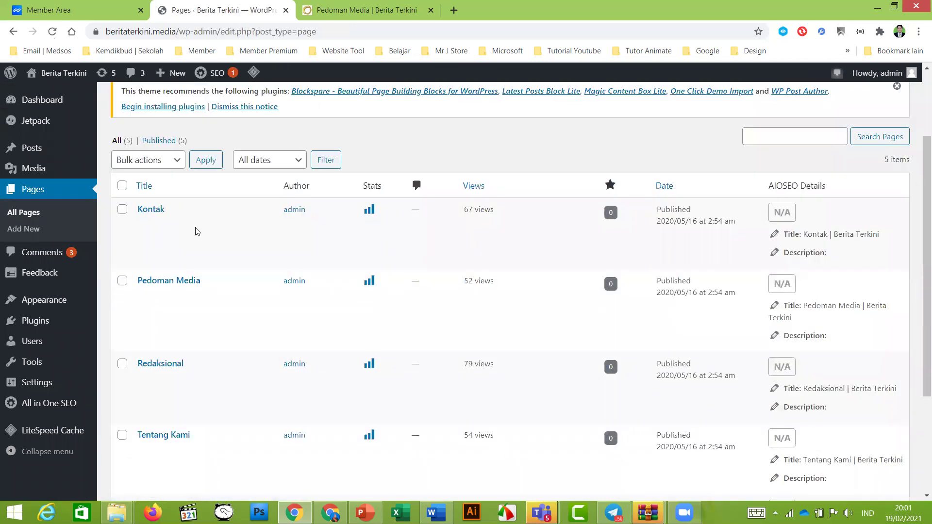
scroll(196, 232, down, 3)
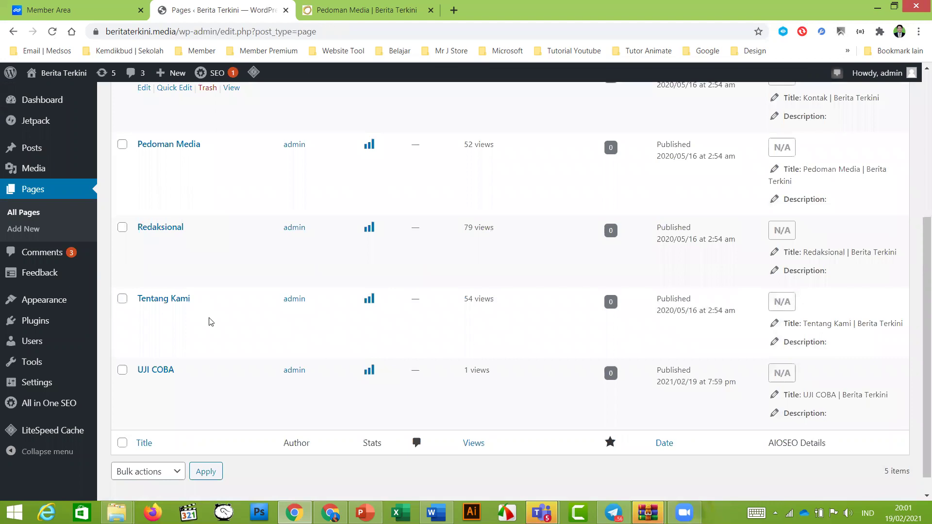
click(123, 372)
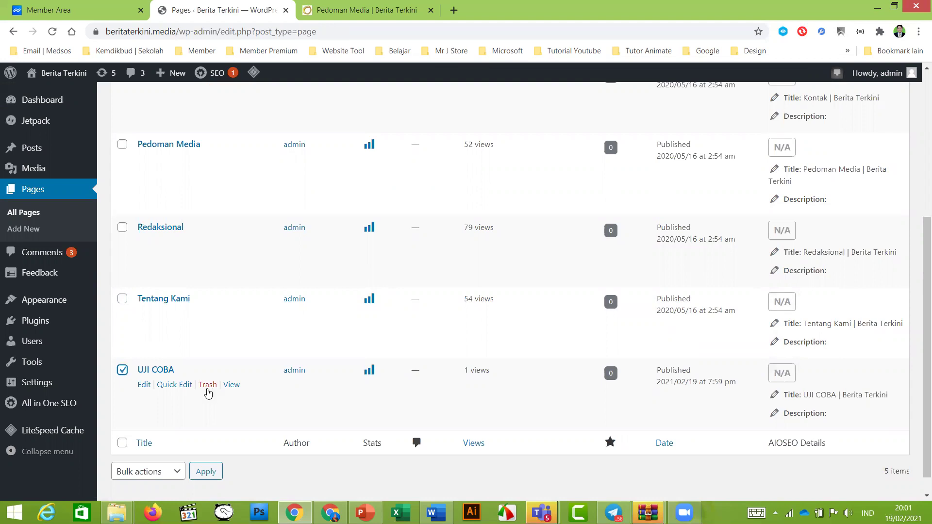
click(208, 388)
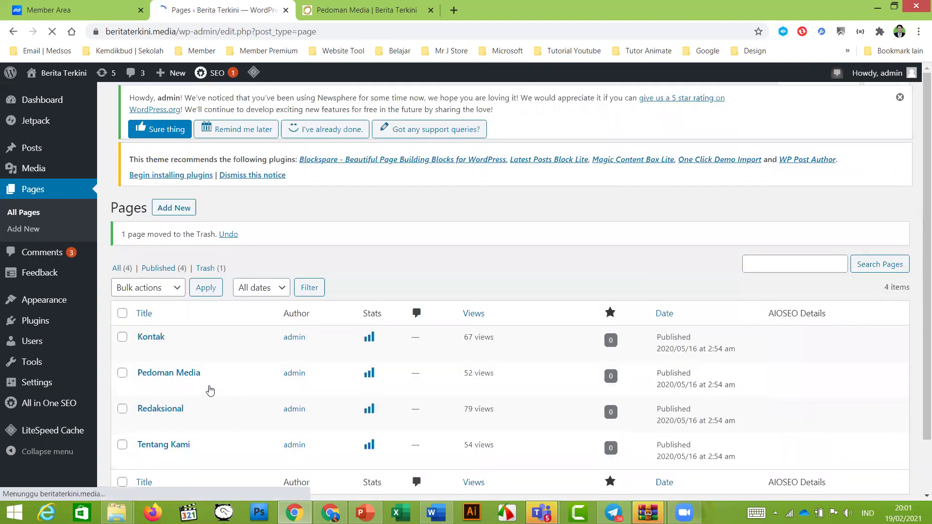
scroll(199, 369, down, 5)
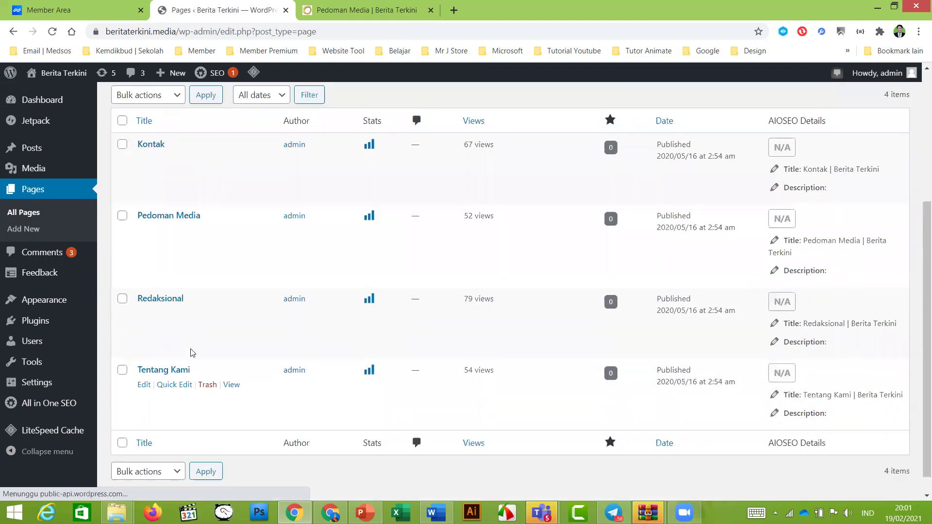
scroll(192, 352, up, 4)
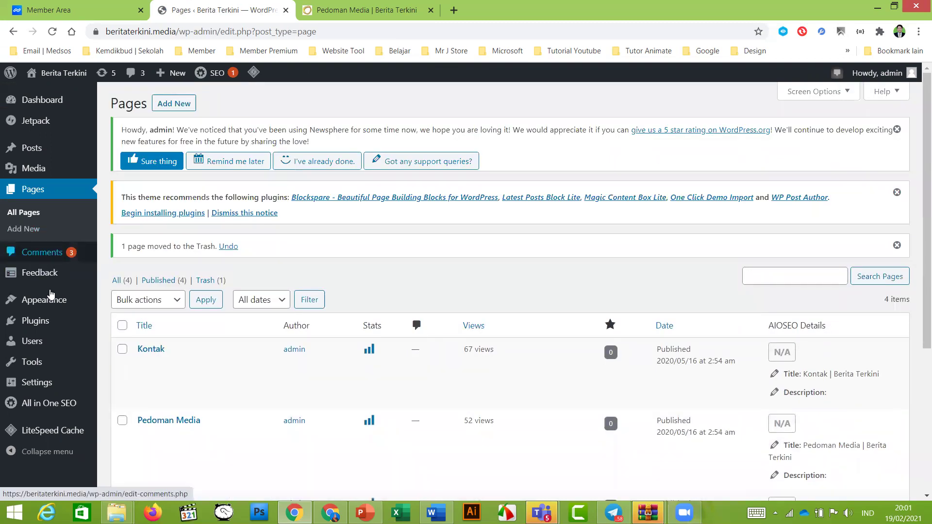
Step: Go to Appearance > Menus to reach the navigation menu editor
mouse_move(34, 302)
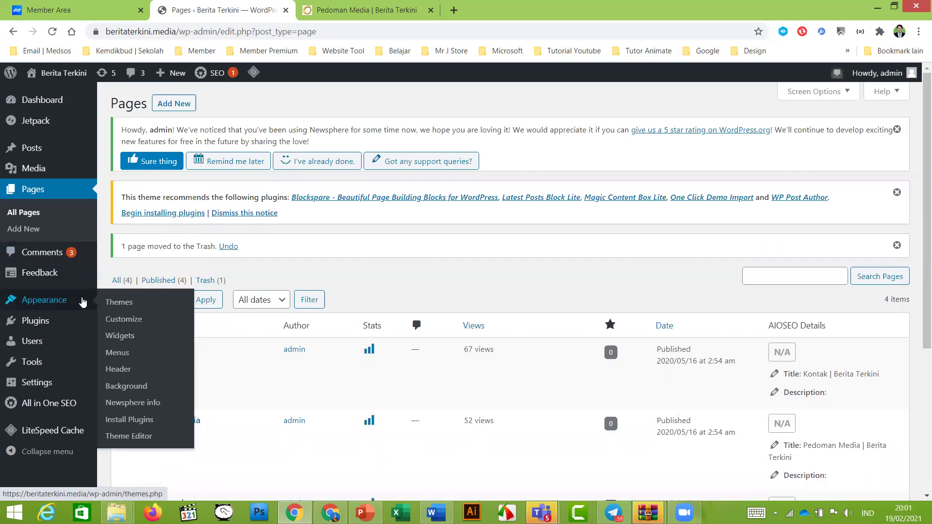
click(115, 353)
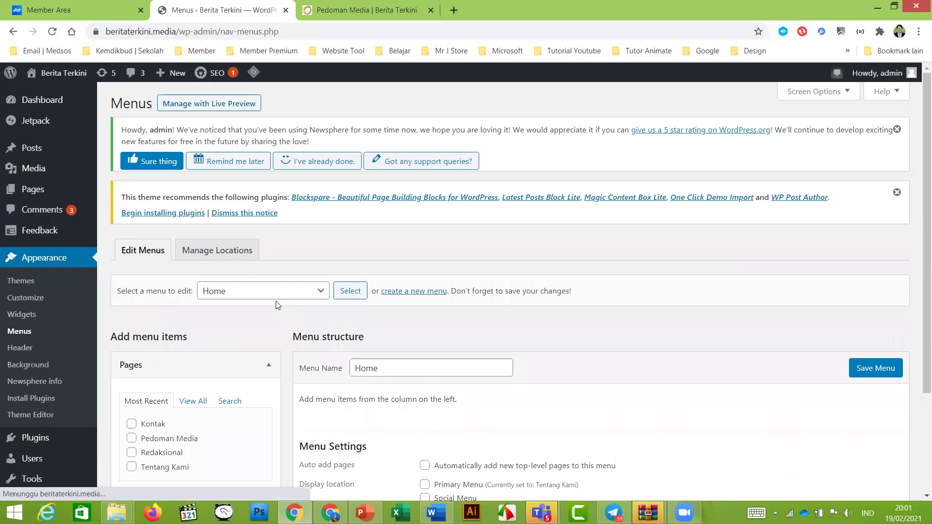
scroll(272, 310, down, 1)
scroll(182, 307, down, 1)
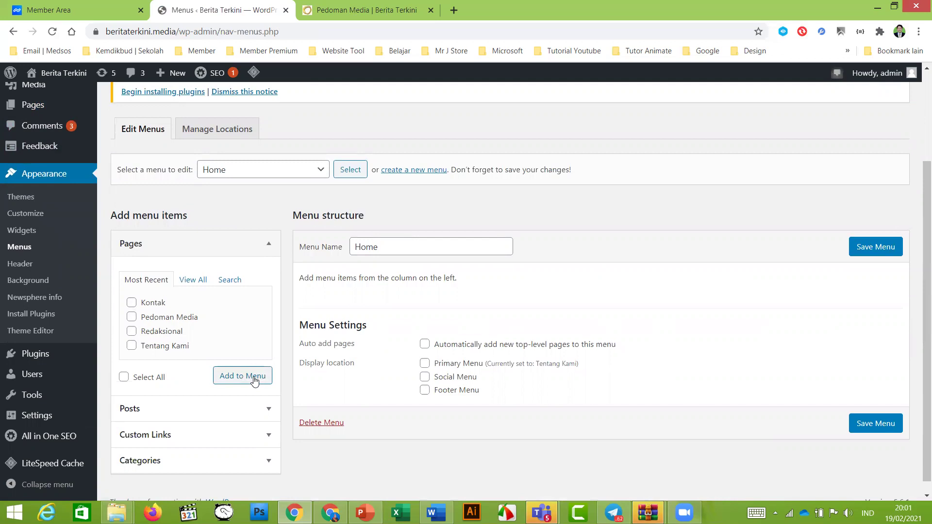
Step: Try Add to Menu for pages, then select the Home menu's name field
click(254, 381)
click(239, 381)
scroll(460, 351, up, 1)
scroll(460, 350, down, 1)
scroll(460, 350, down, 1)
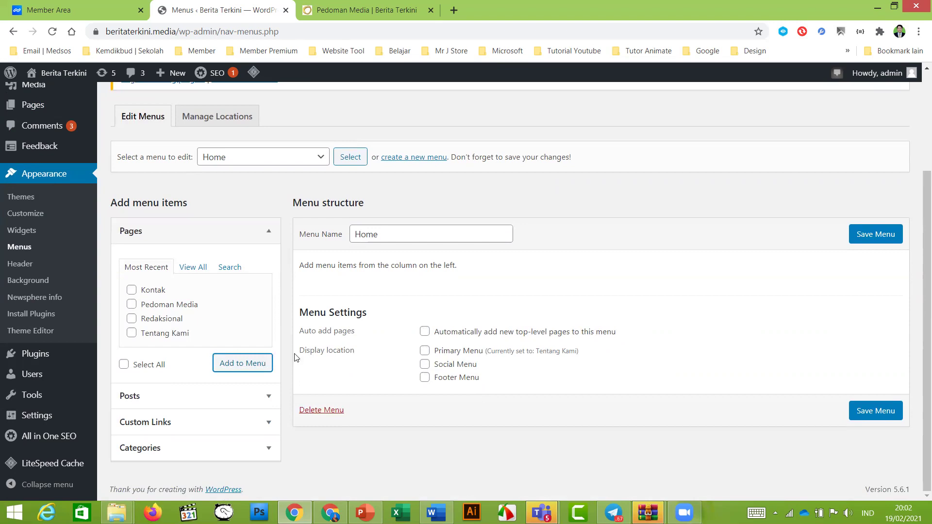
click(440, 233)
click(617, 224)
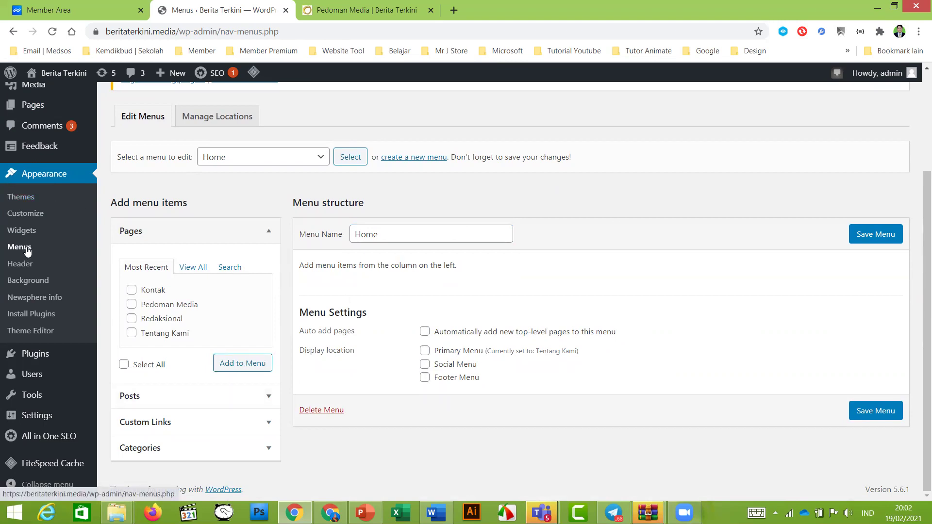
Step: Confirm Keluar to discard menu edits, then open Customize > Menus
click(54, 174)
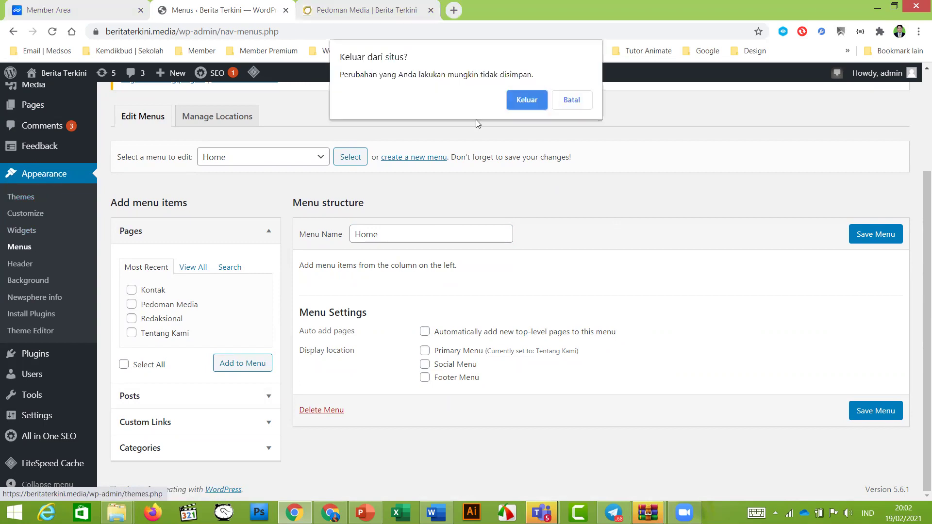
click(537, 100)
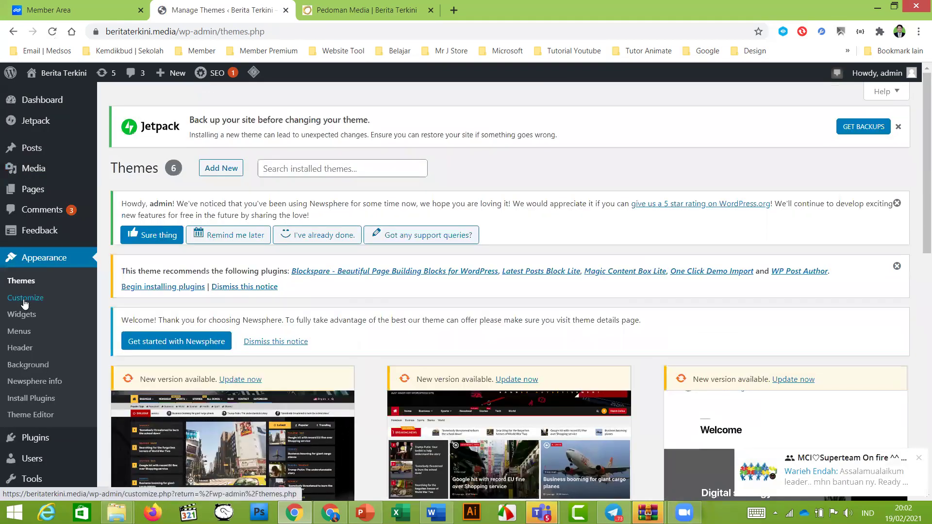
click(24, 299)
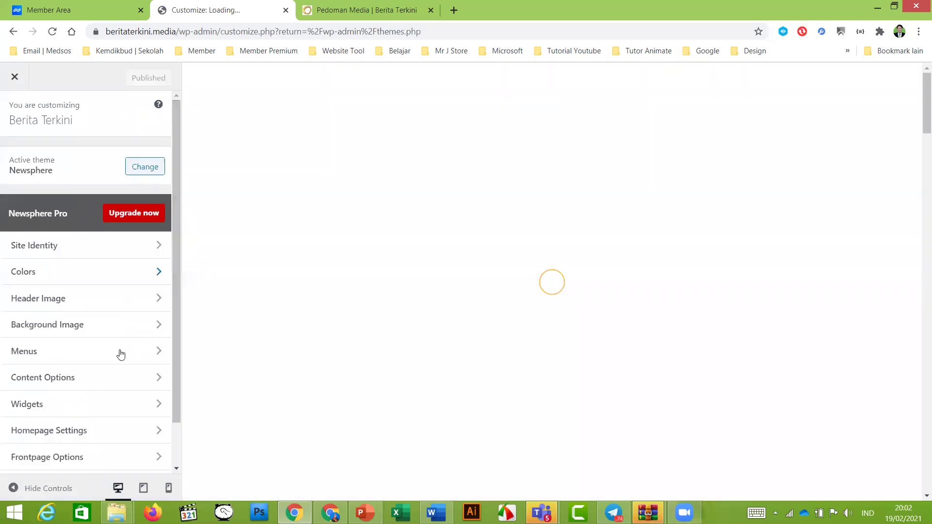
click(121, 353)
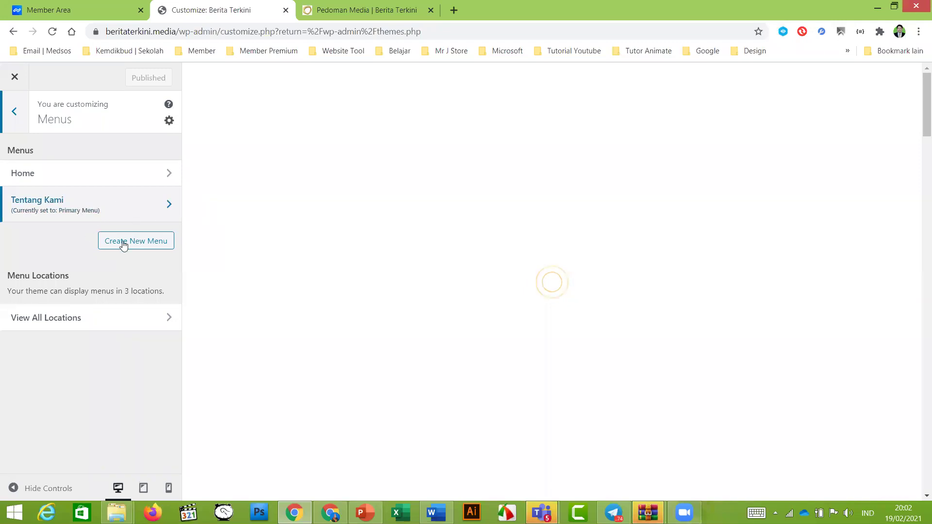
Step: Create a new page 'PKN' in the Tentang Kami menu and publish the menu
click(117, 211)
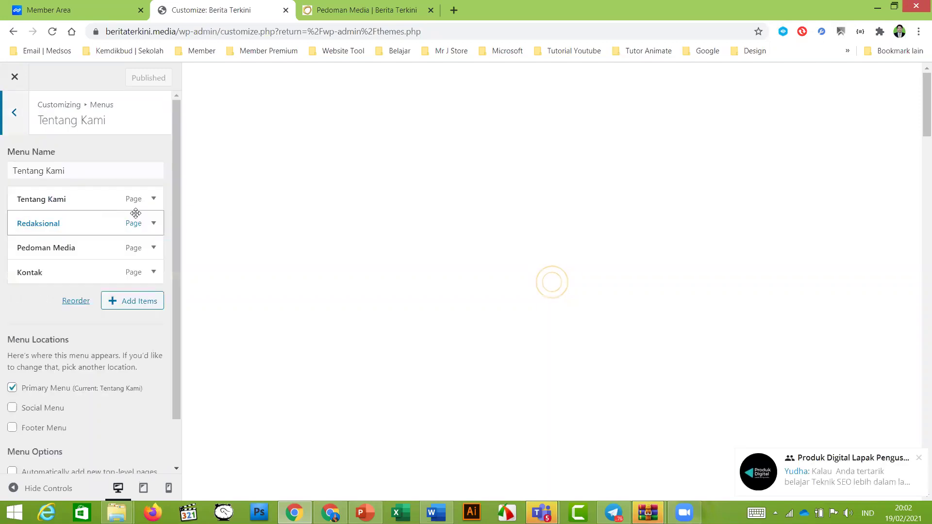
click(136, 305)
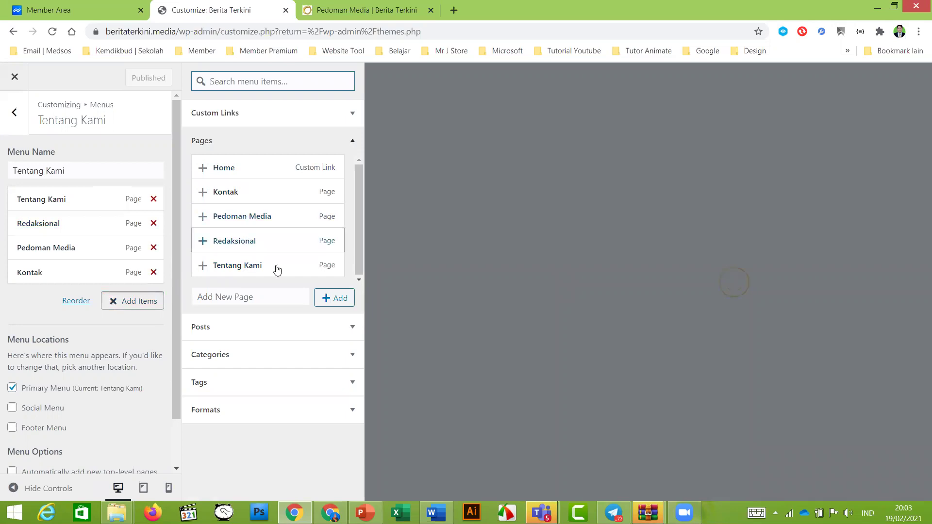
click(270, 299)
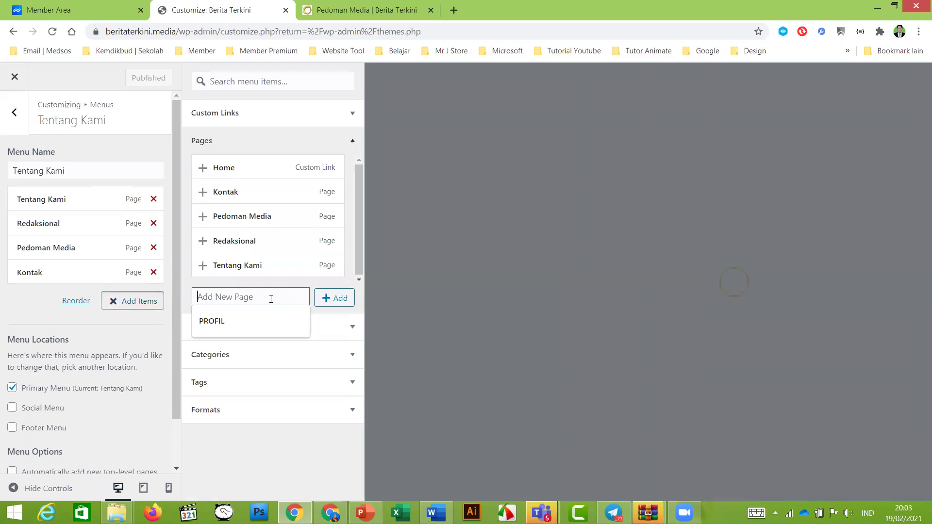
text(PK)
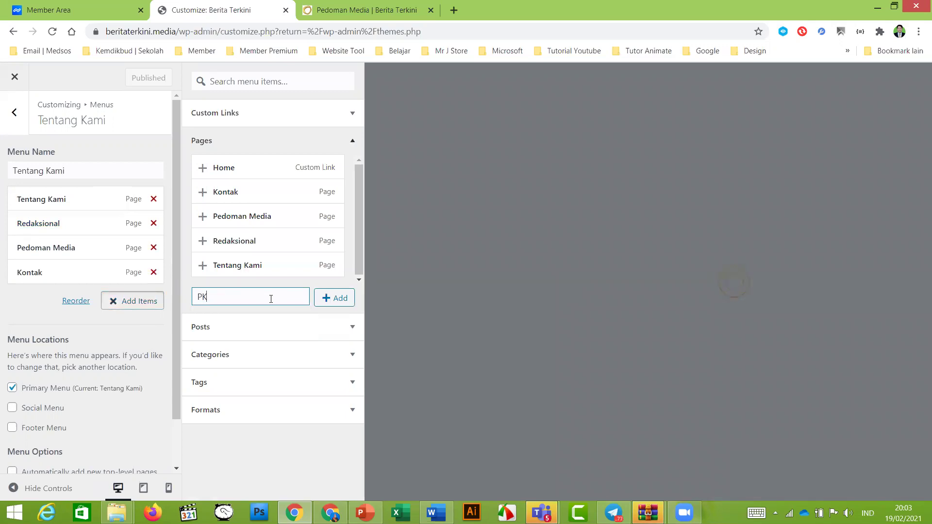
text(N)
click(335, 299)
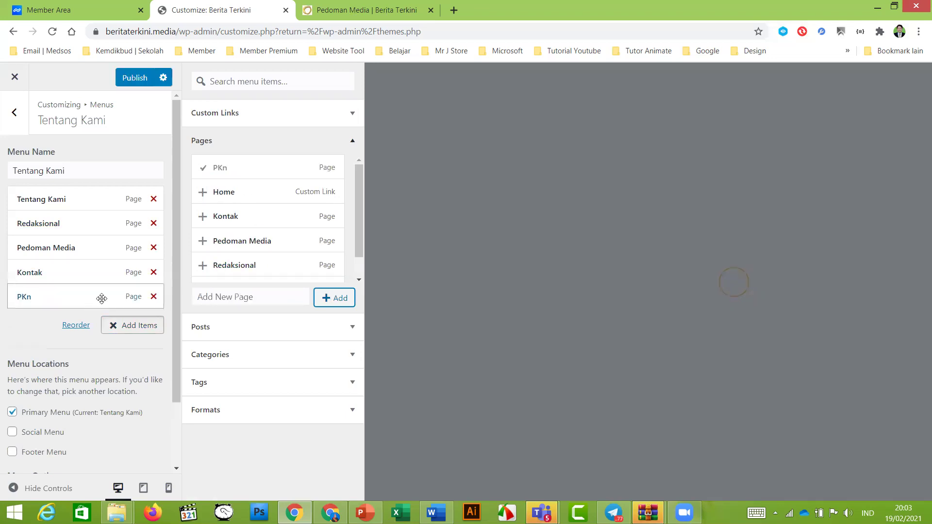
click(146, 84)
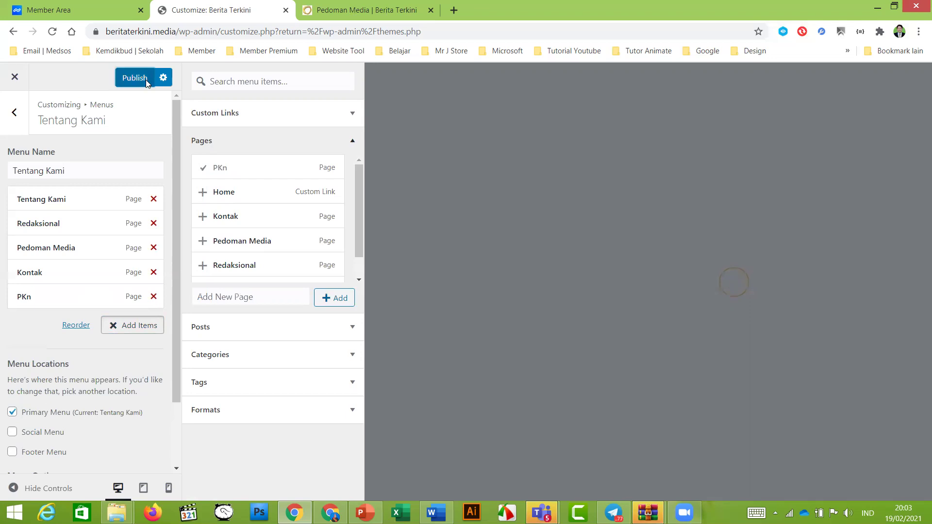
key(ctrl+Tab)
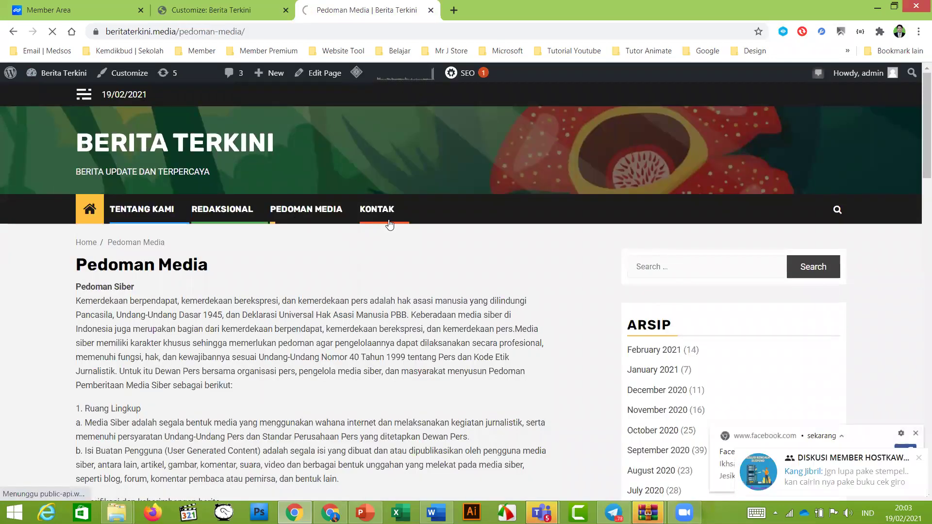
Step: Reload the Pedoman Media tab to see PKN in the header, then return to Customize
key(F5)
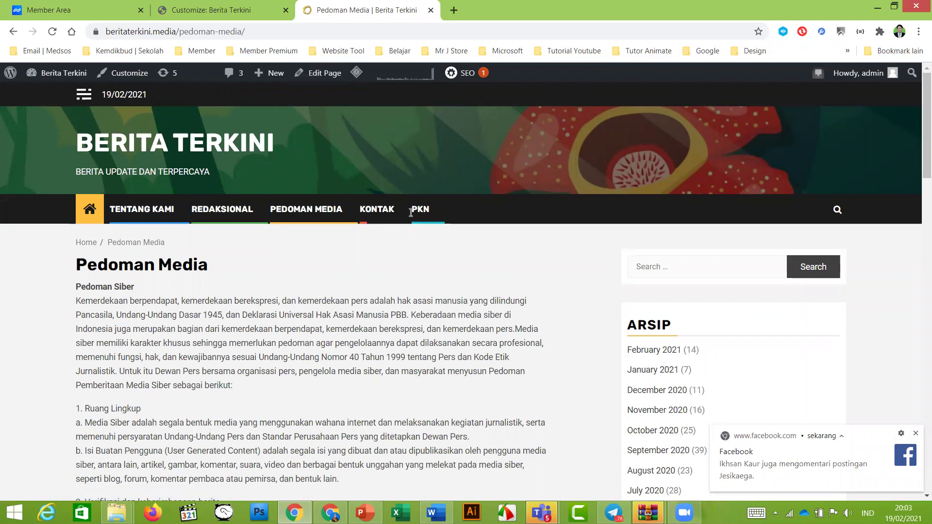
click(191, 10)
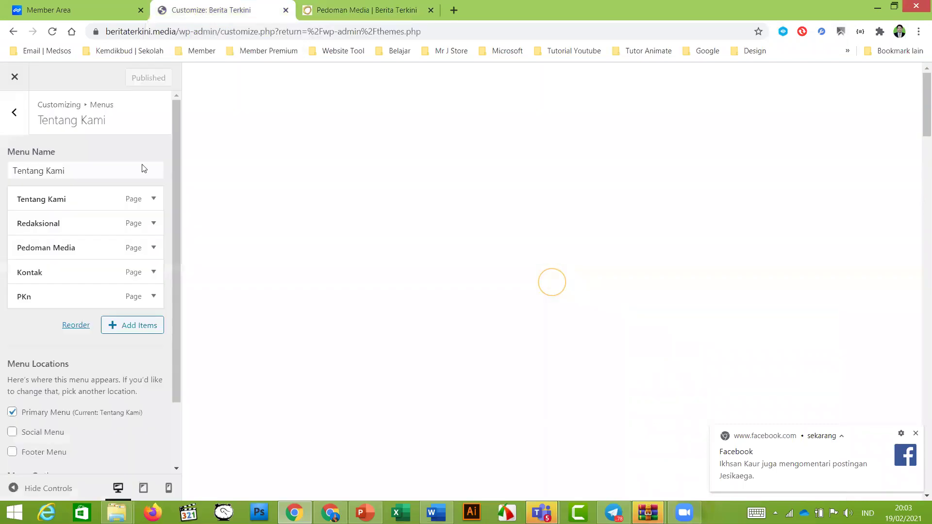
Step: Create a new page named Kelas 7 and add it to the Tentang Kami menu
click(132, 333)
click(242, 300)
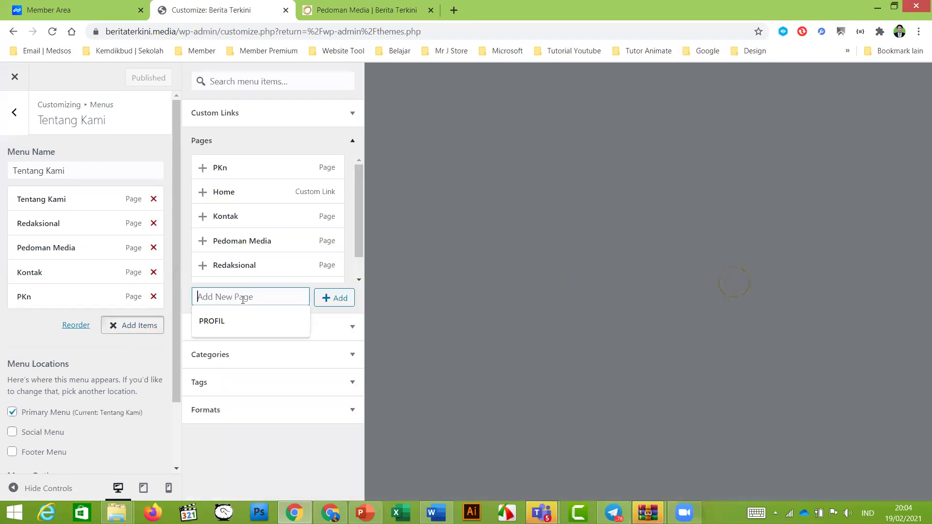
text(BA)
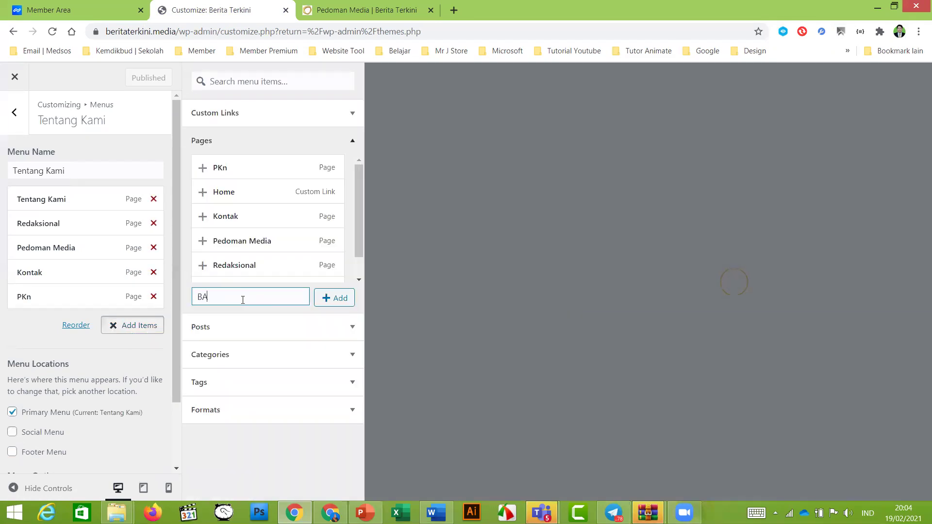
text(KELAS)
key(BackSpace)
key(BackSpace)
key(BackSpace)
key(BackSpace)
text(elas 7)
click(330, 304)
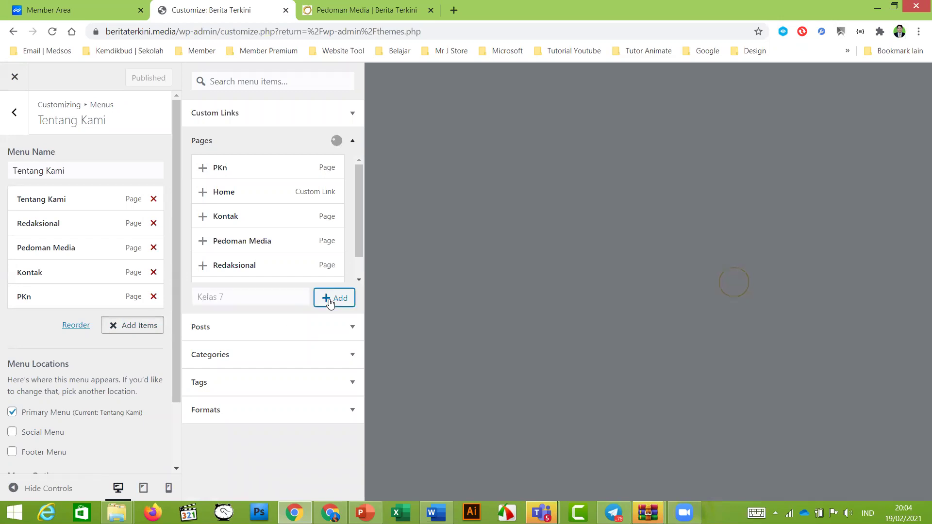
Step: Create pages Kelas 8 and Kelas 9 and add both to the menu after Kelas 7
click(227, 296)
text(ke)
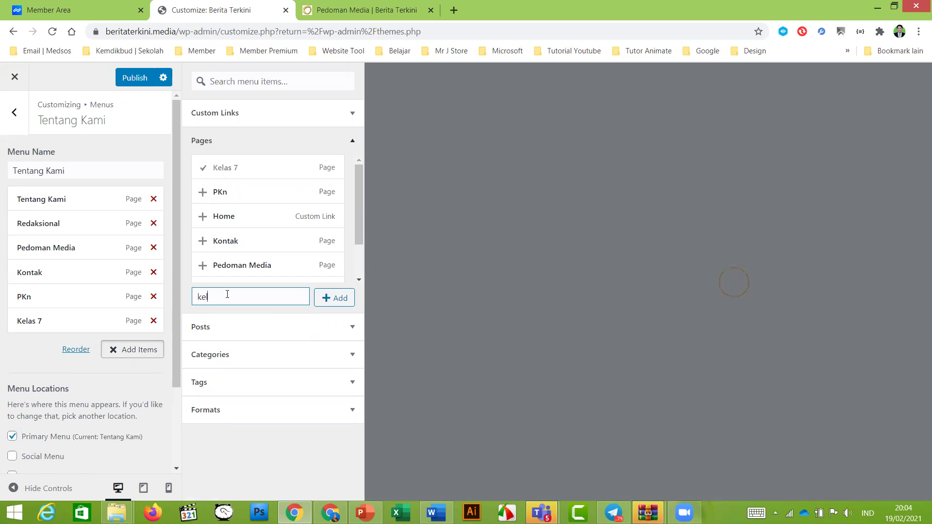
key(BackSpace)
key(BackSpace)
text(KElas)
key(BackSpace)
key(BackSpace)
key(BackSpace)
key(BackSpace)
key(BackSpace)
text(elas 8)
key(Return)
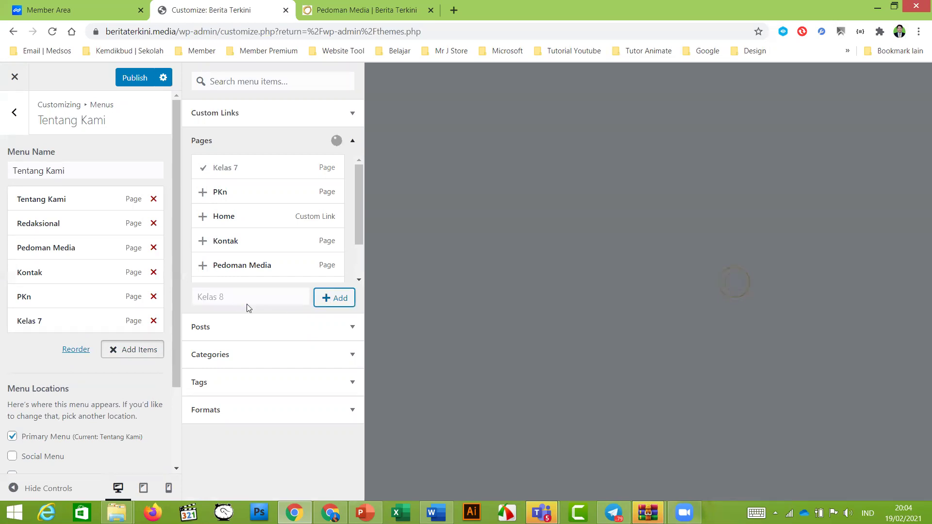
click(234, 295)
text(Kela)
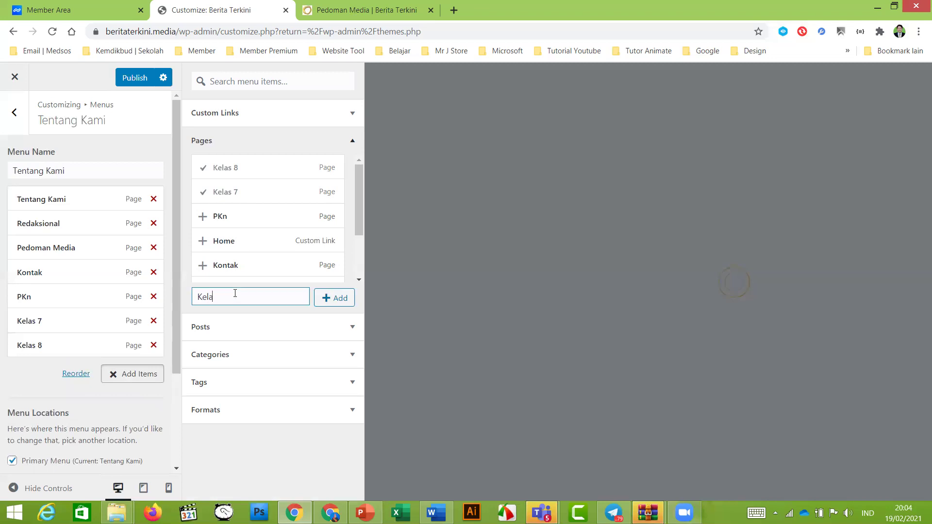
text(s 9)
click(337, 301)
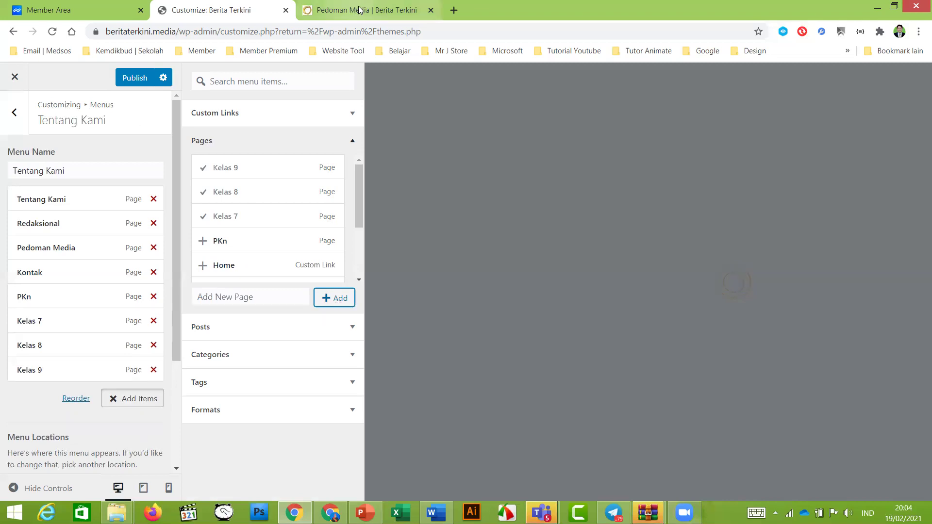
key(ctrl+Tab)
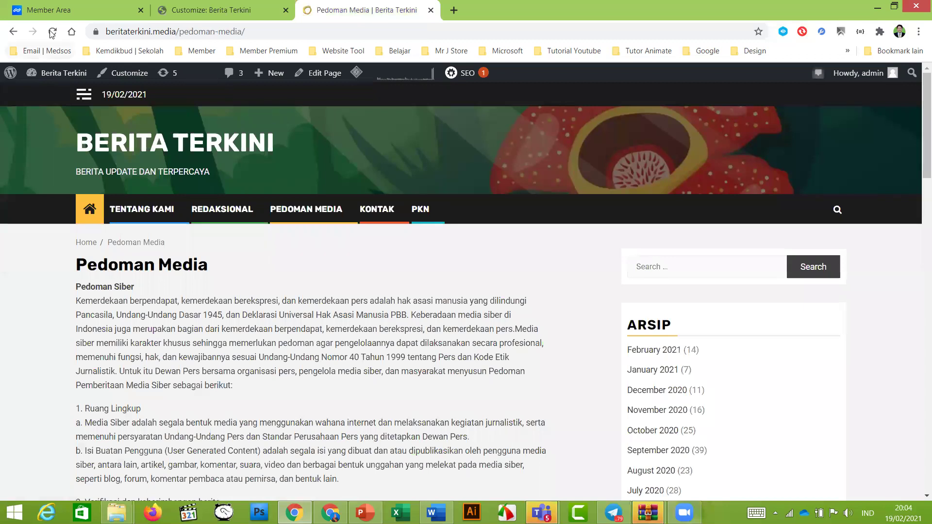
Step: Reload the live site to confirm KELAS 7, KELAS 8 and KELAS 9 appear in the header menu
click(52, 32)
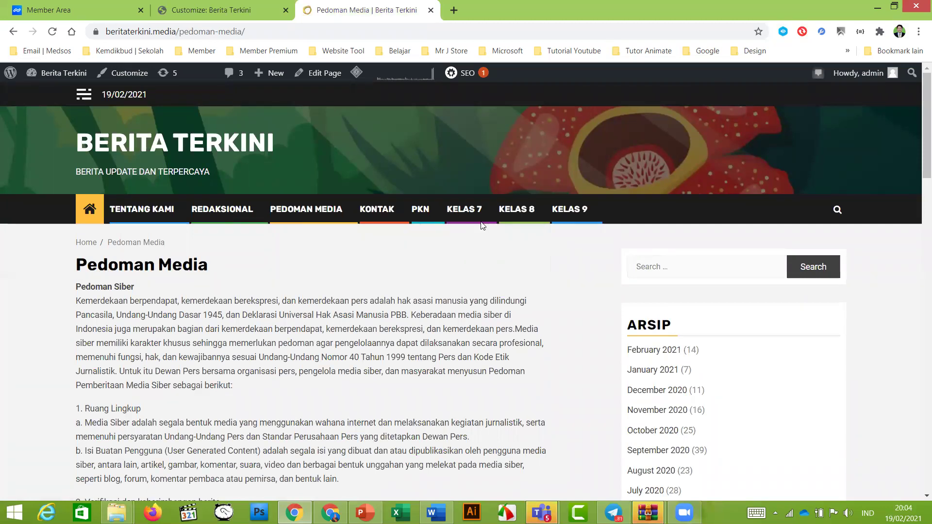
click(192, 10)
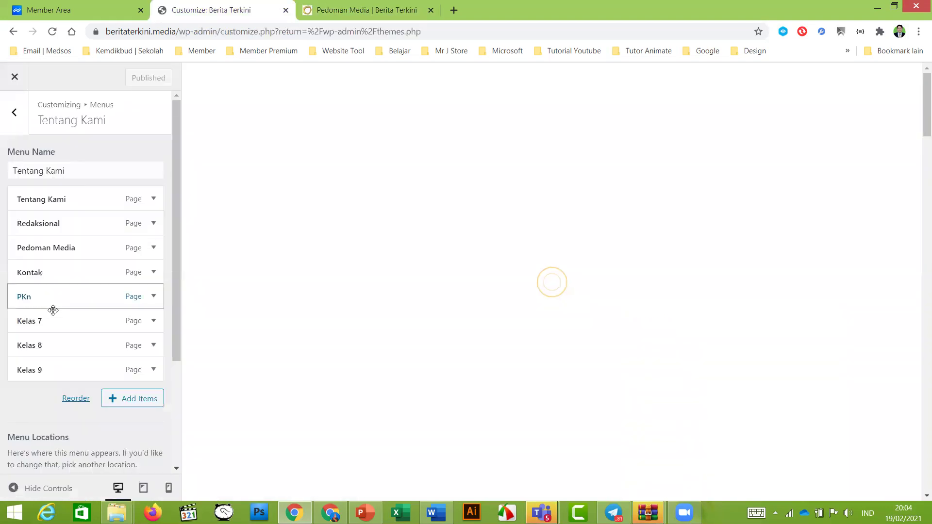
Step: Drag Kelas 7, 8 and 9 beneath PKn as sub-items and publish the Tentang Kami menu
drag(34, 323, 38, 373)
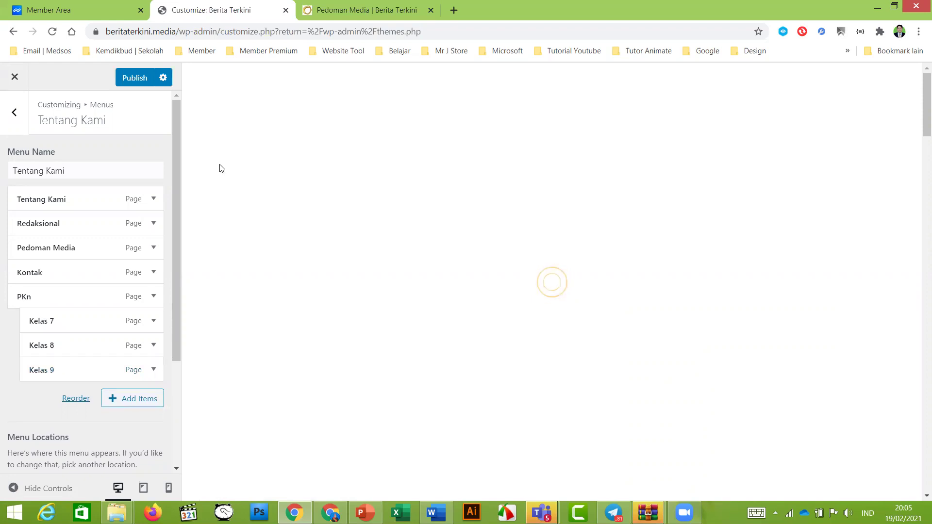
click(143, 83)
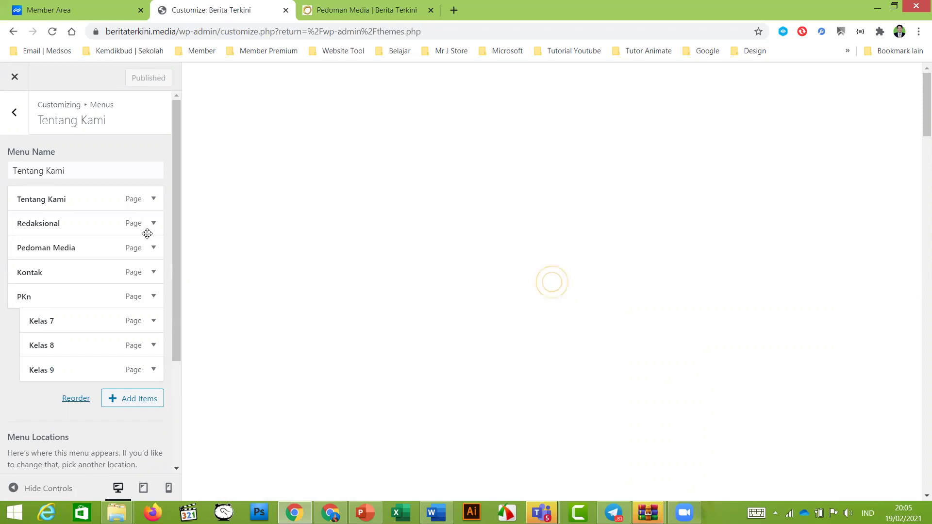
click(344, 6)
click(228, 9)
click(382, 6)
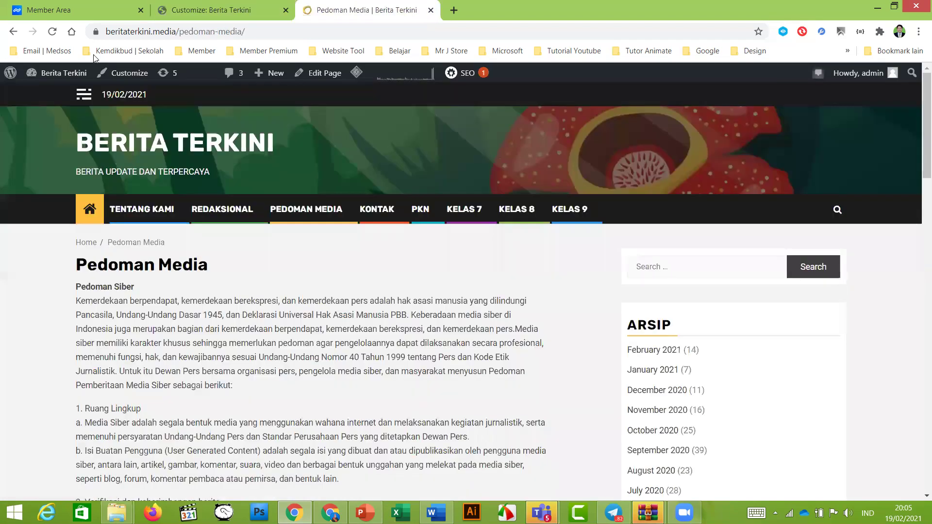
Step: Reload the site, open KELAS 7 from the PKN submenu, and scroll through that page
click(479, 209)
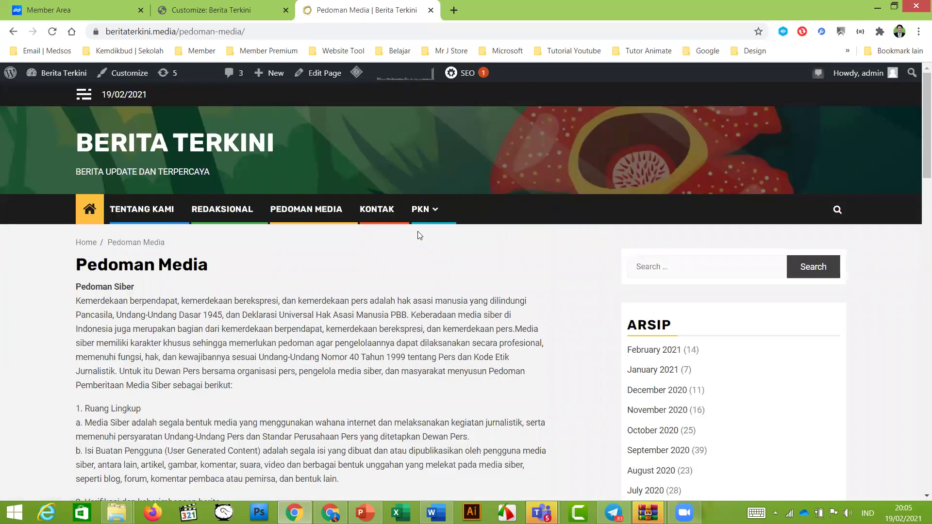
mouse_move(433, 210)
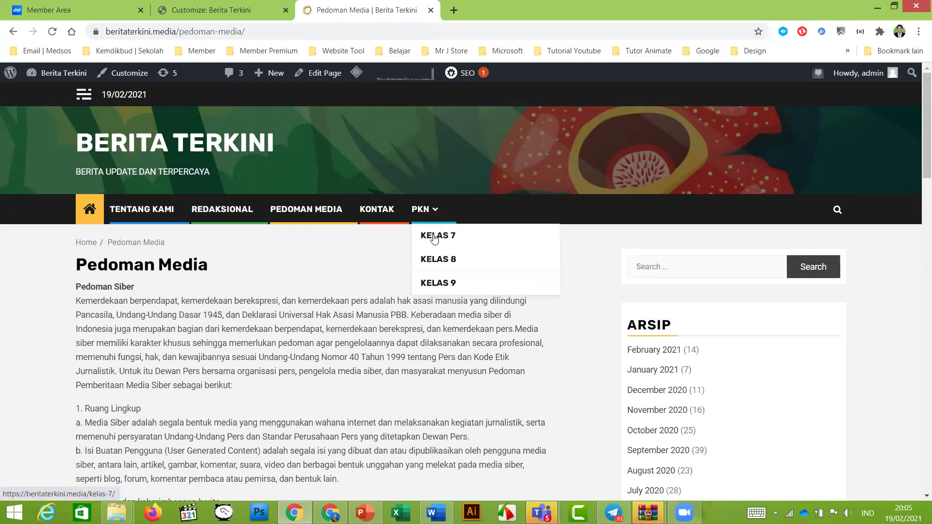
click(435, 236)
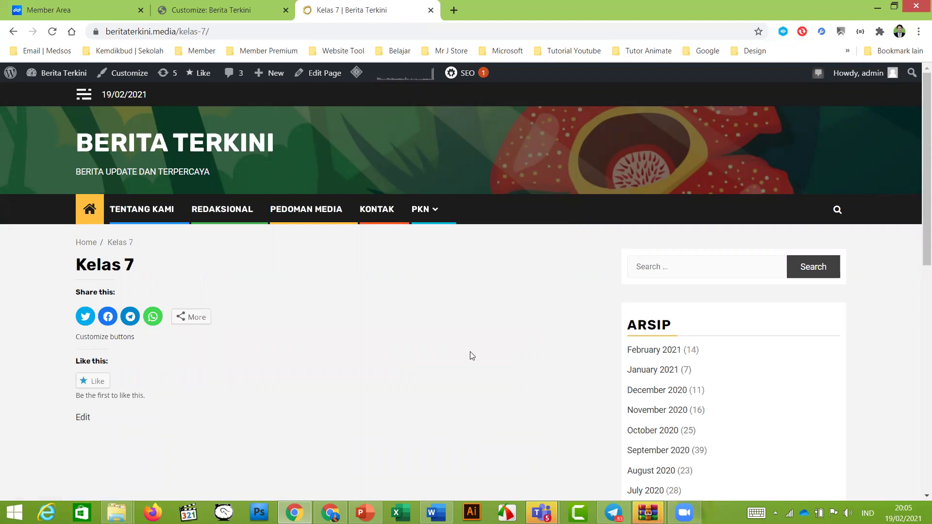
scroll(699, 405, down, 5)
click(699, 392)
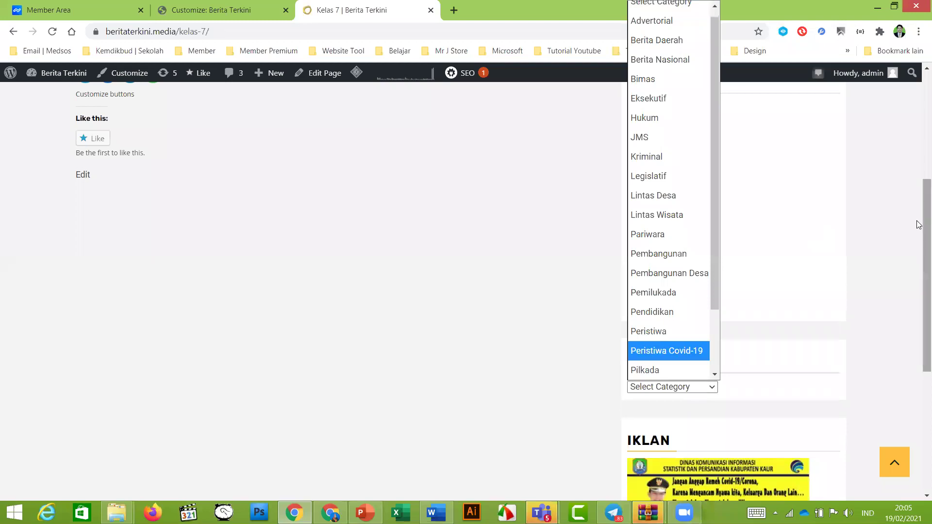
scroll(361, 256, up, 5)
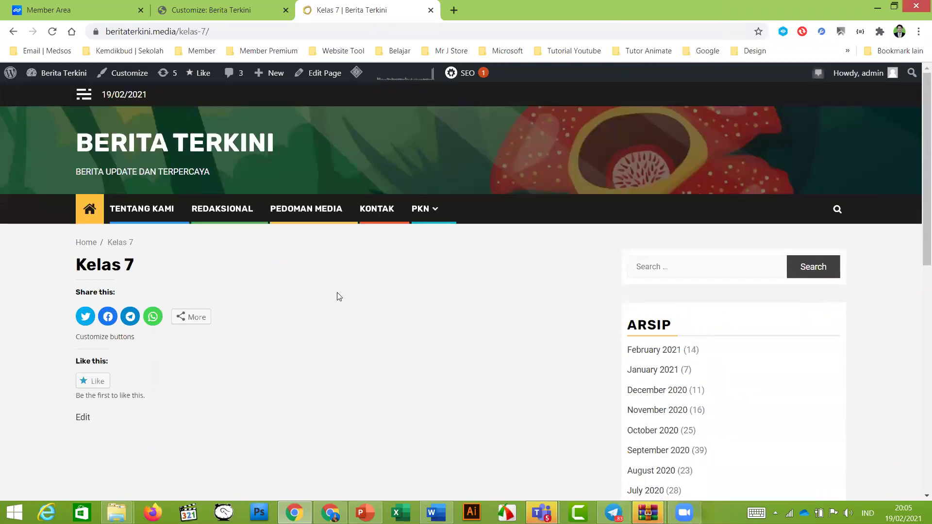
scroll(338, 296, down, 1)
scroll(338, 296, up, 1)
scroll(339, 296, down, 3)
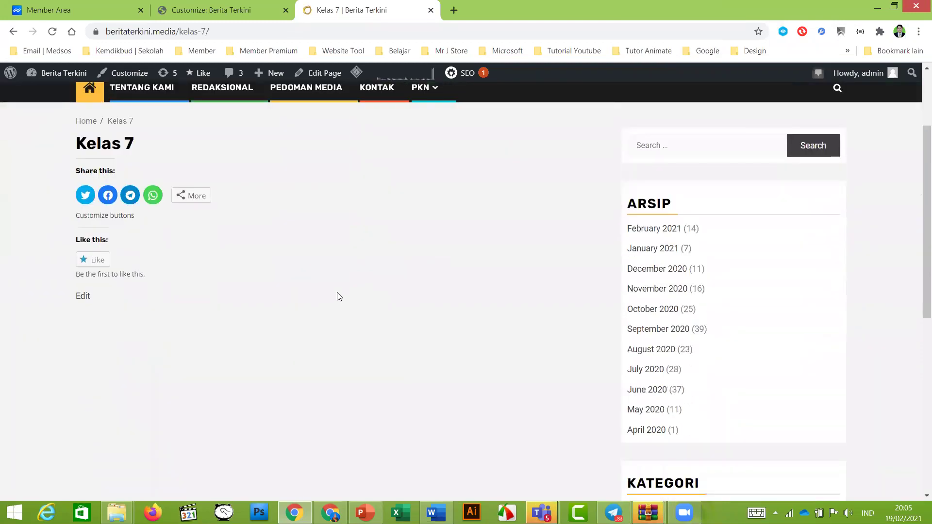
scroll(368, 387, up, 1)
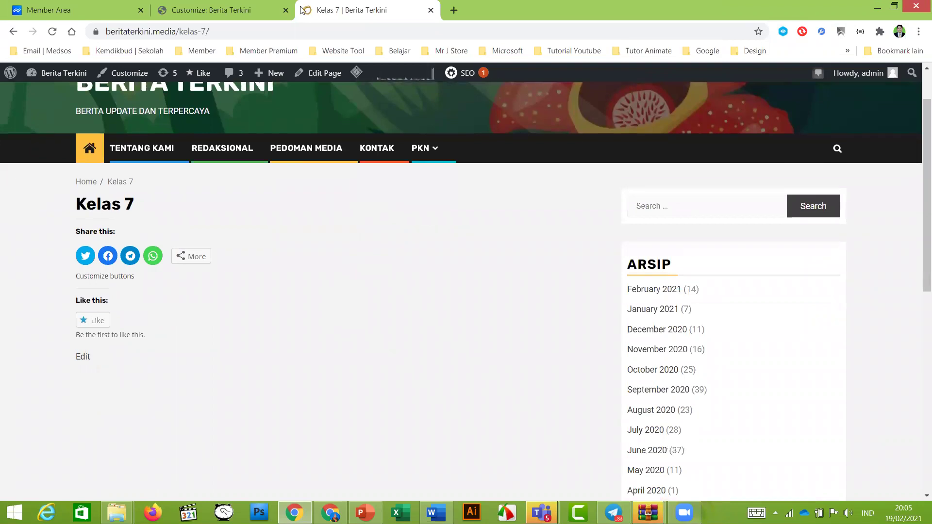
click(248, 10)
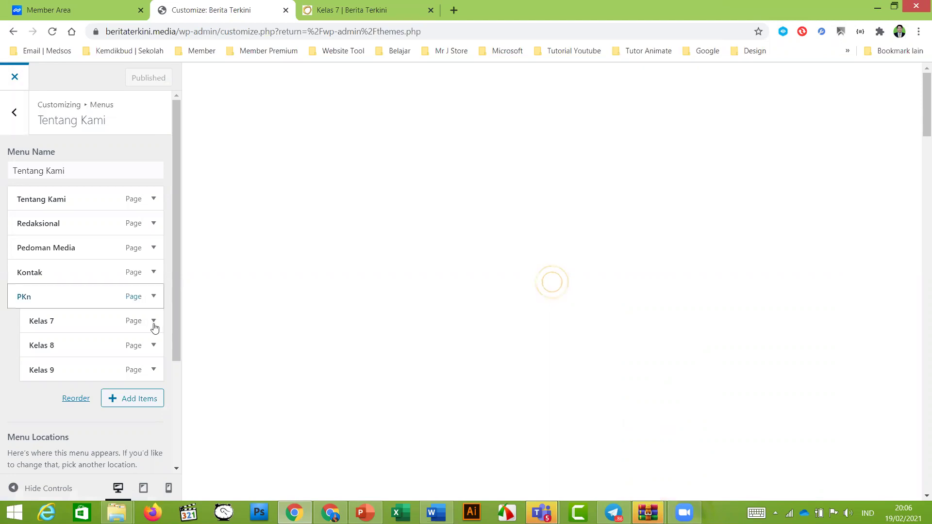
Step: Browse the Home menu and a new-menu form in Customizer Menus, then exit without saving anything
click(153, 321)
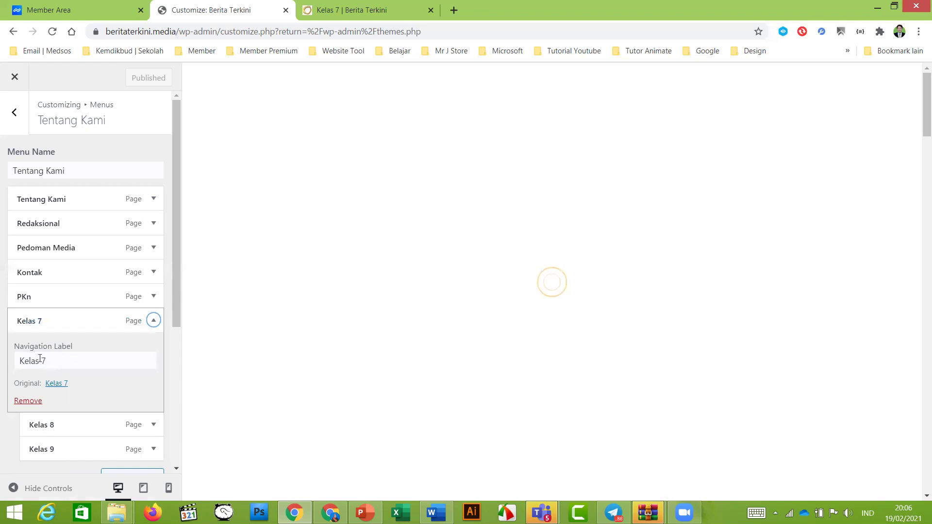
click(15, 80)
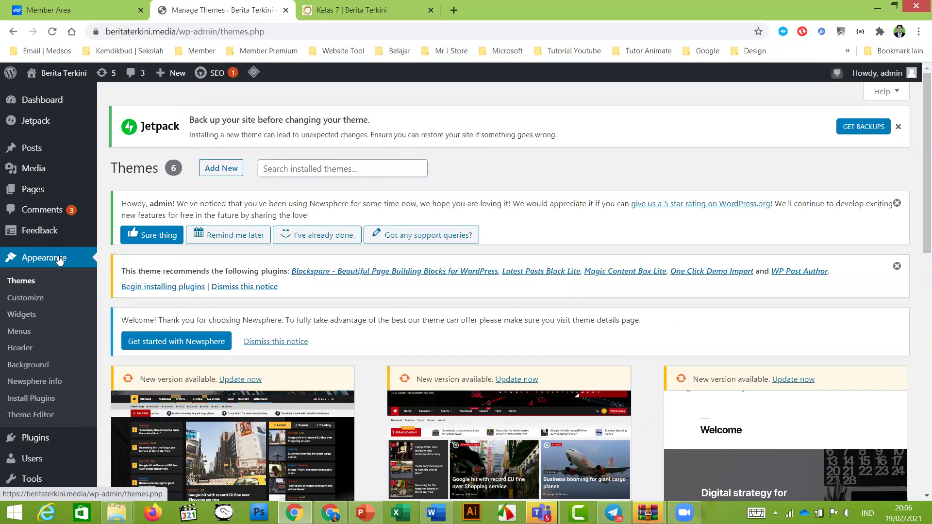
click(27, 300)
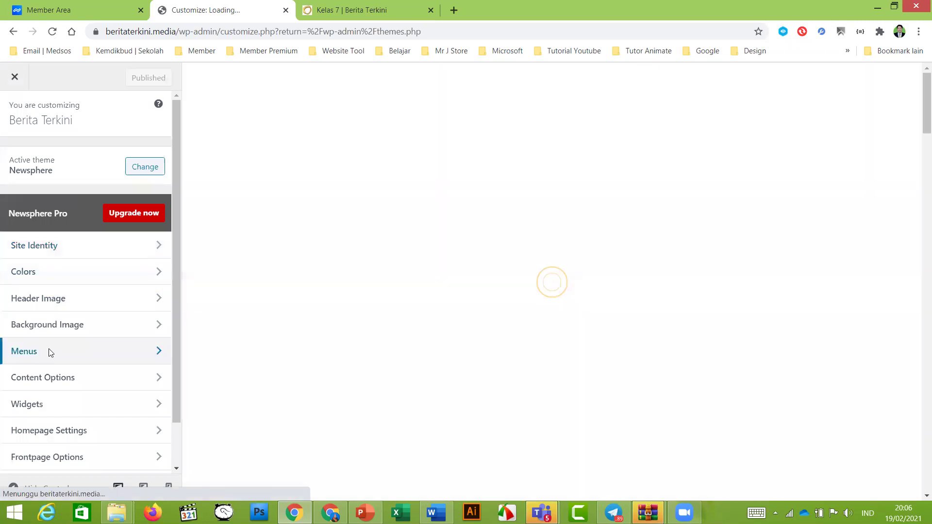
click(50, 353)
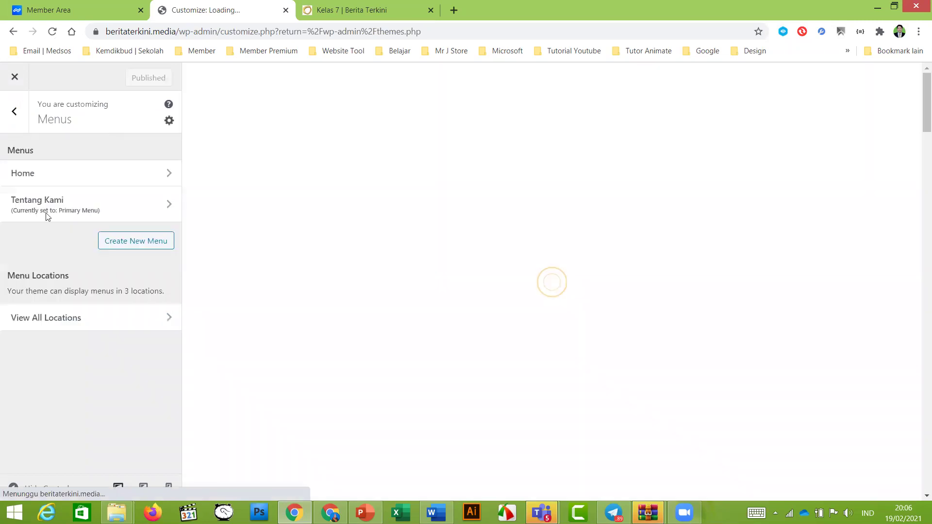
click(139, 172)
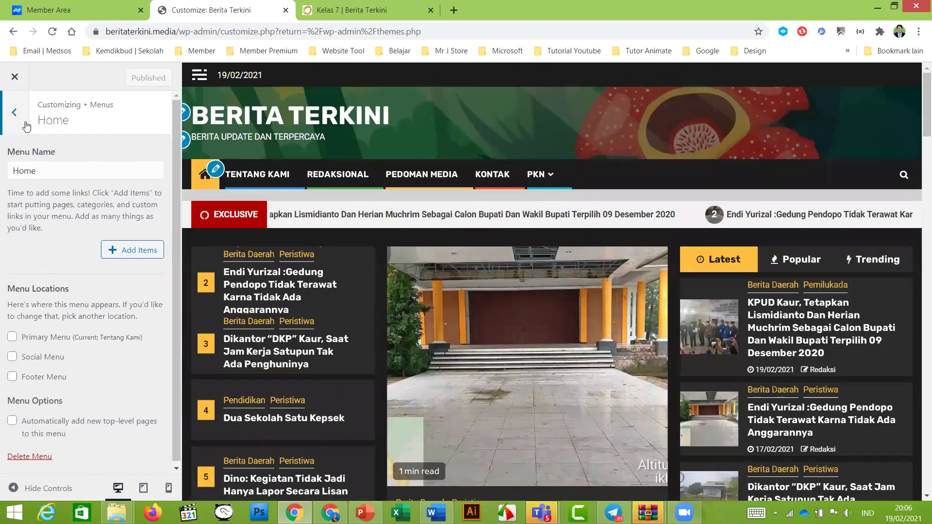
key(Escape)
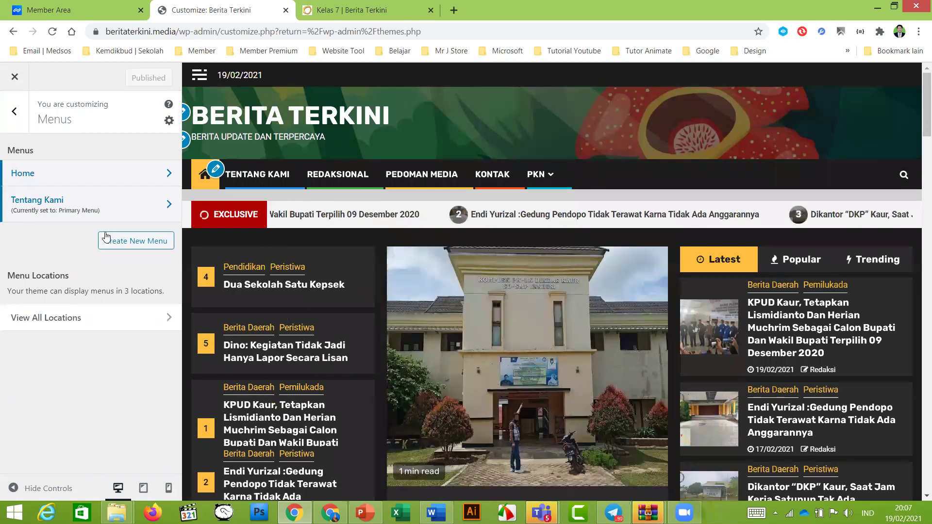
click(122, 245)
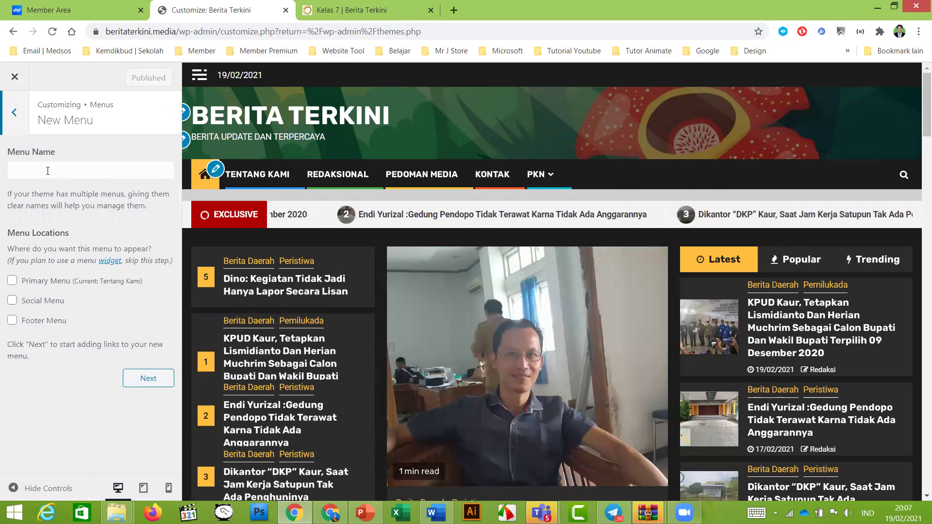
click(74, 173)
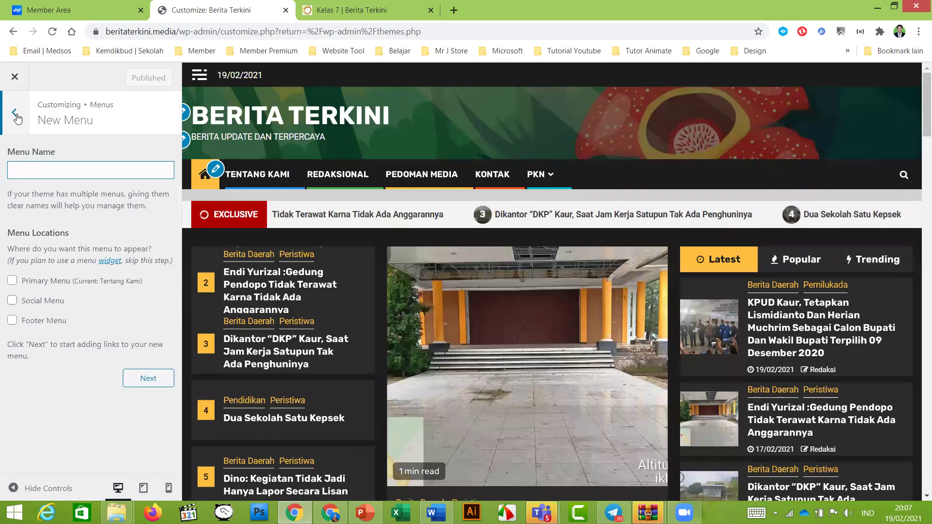
click(16, 115)
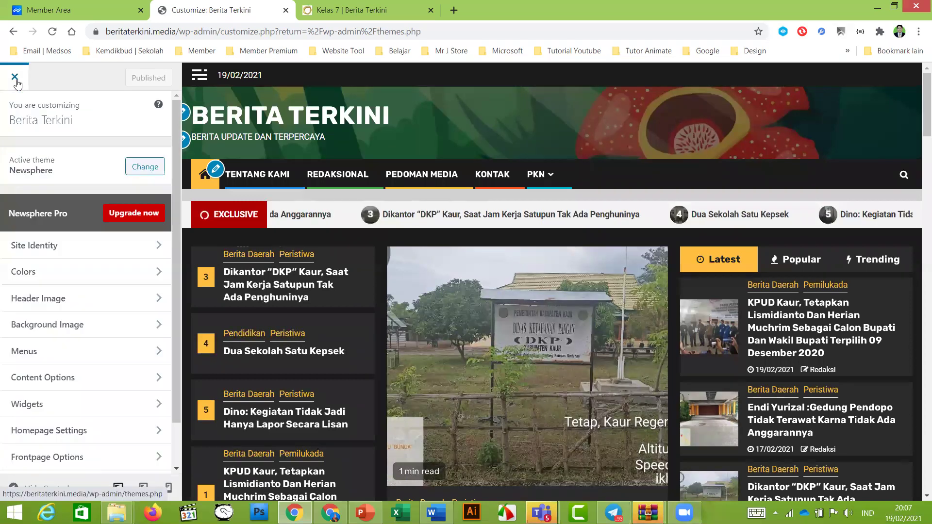
click(15, 82)
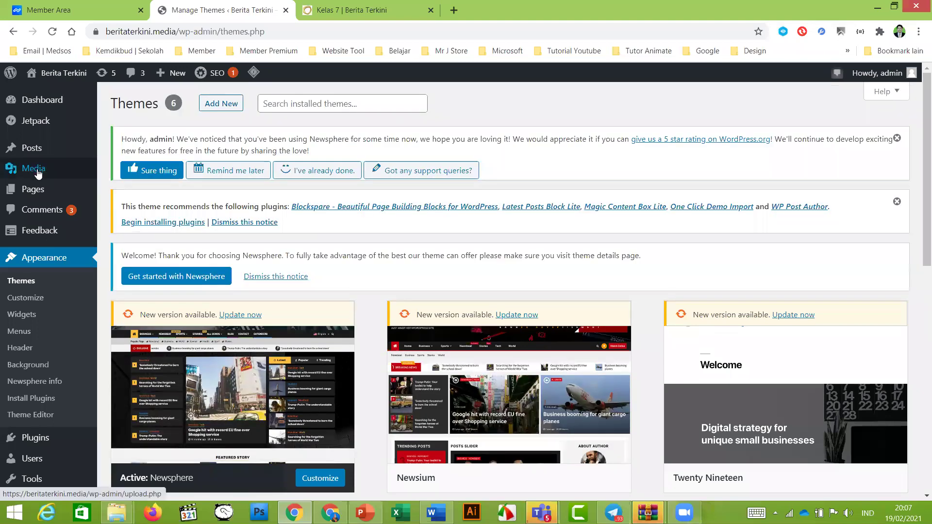
Step: From the Posts list, add a new post and put the cursor in its empty title
mouse_move(35, 160)
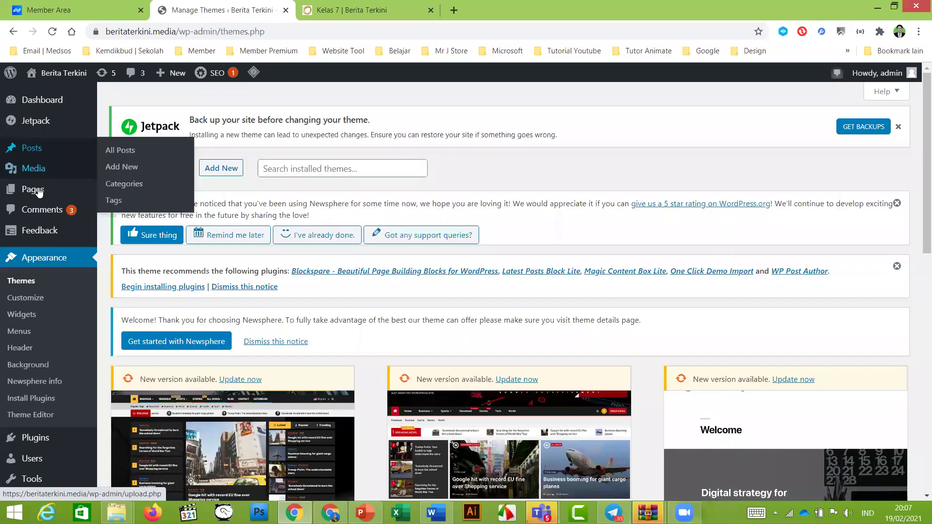
click(35, 152)
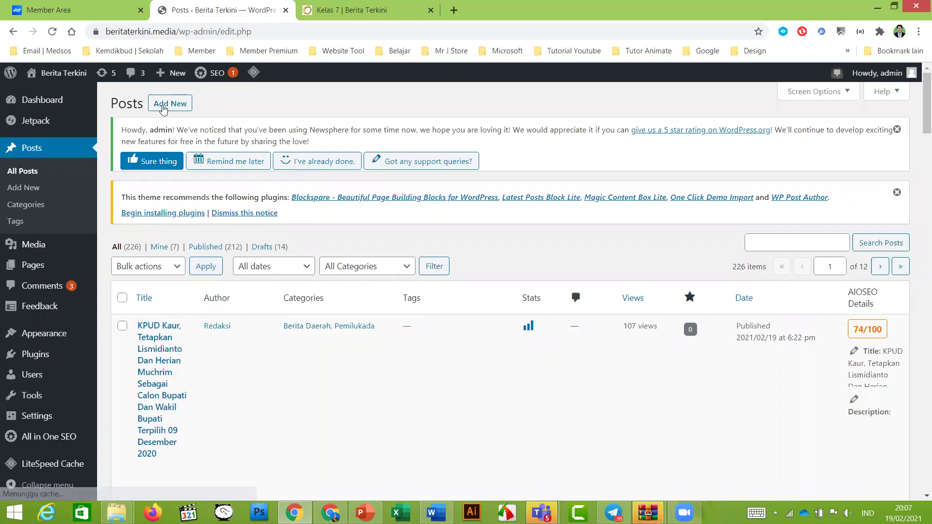
click(163, 110)
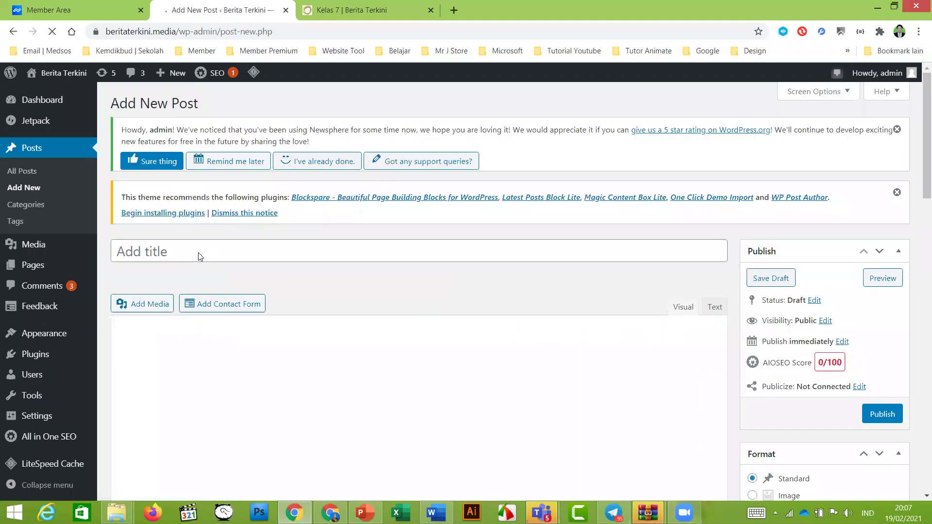
click(200, 253)
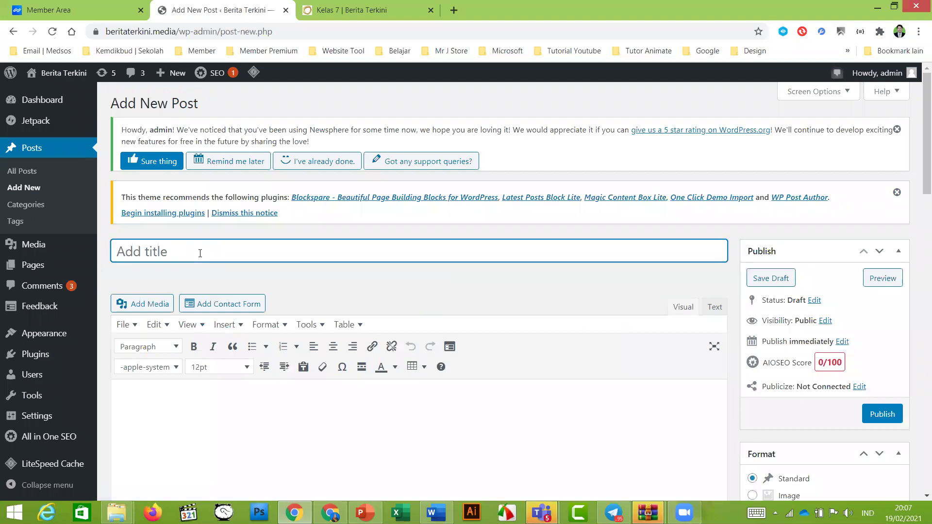
Step: Title the new post 'Bab 1 PKn Kelas 7'
text(Bab 1 PKn Ke)
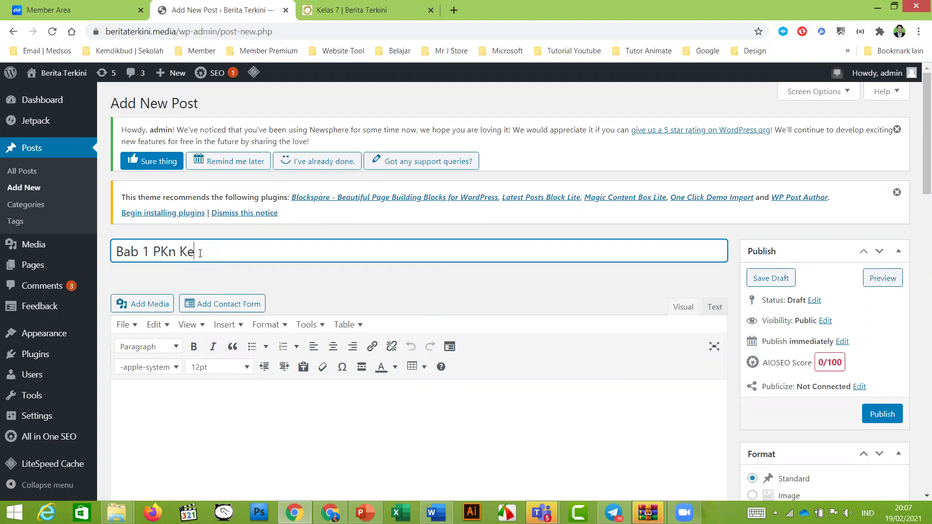
text(las 7)
Step: Type a line of placeholder text into the post body
scroll(256, 394, down, 1)
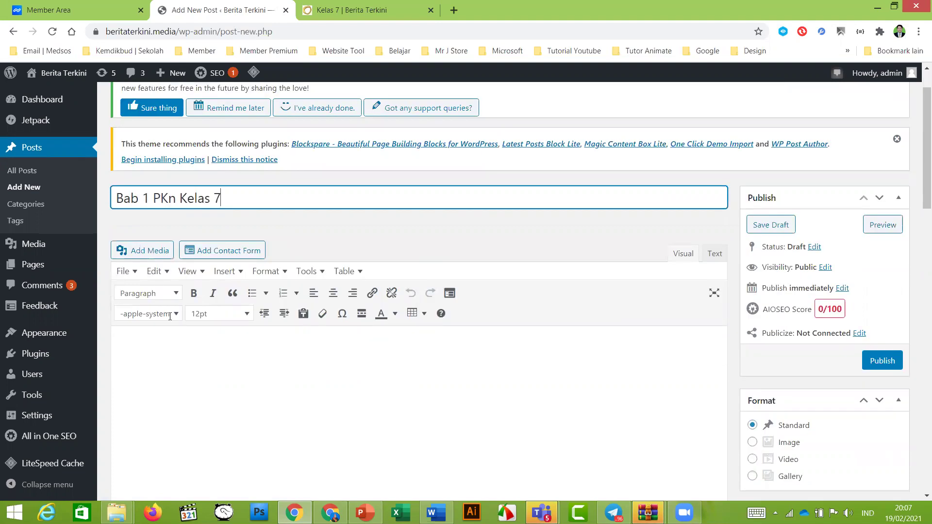
scroll(165, 294, down, 1)
click(165, 294)
text(kdh)
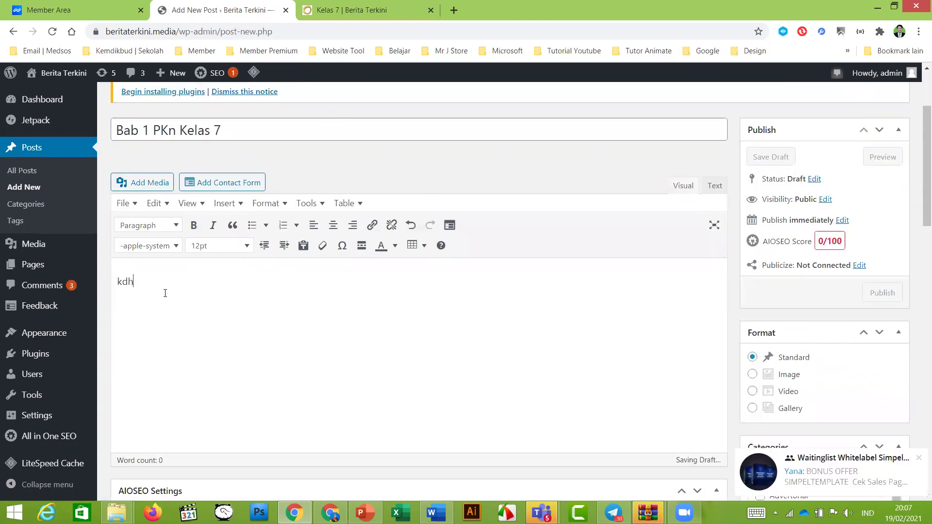
text(kaDKAjdaDJKSGDJSJHJSHDJSHDJH)
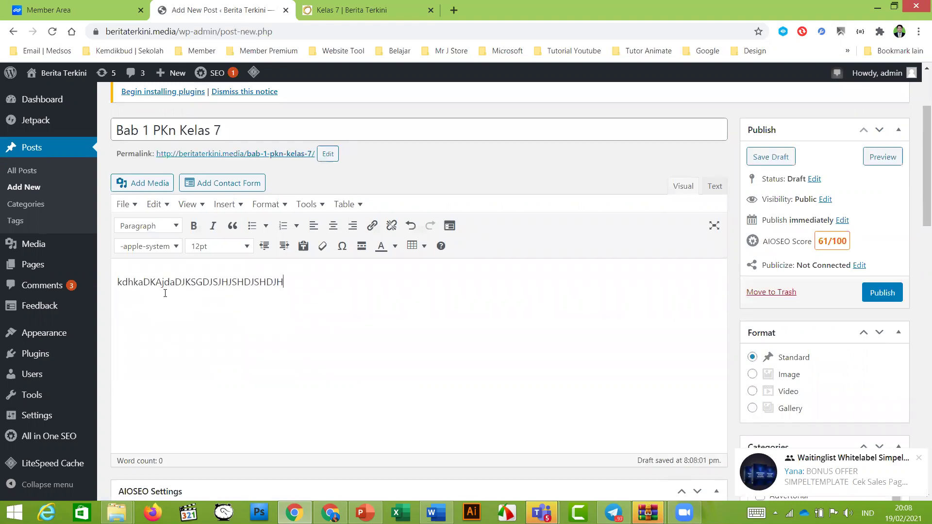
text(SJDHJSHDJSA)
scroll(668, 329, down, 3)
scroll(826, 376, down, 3)
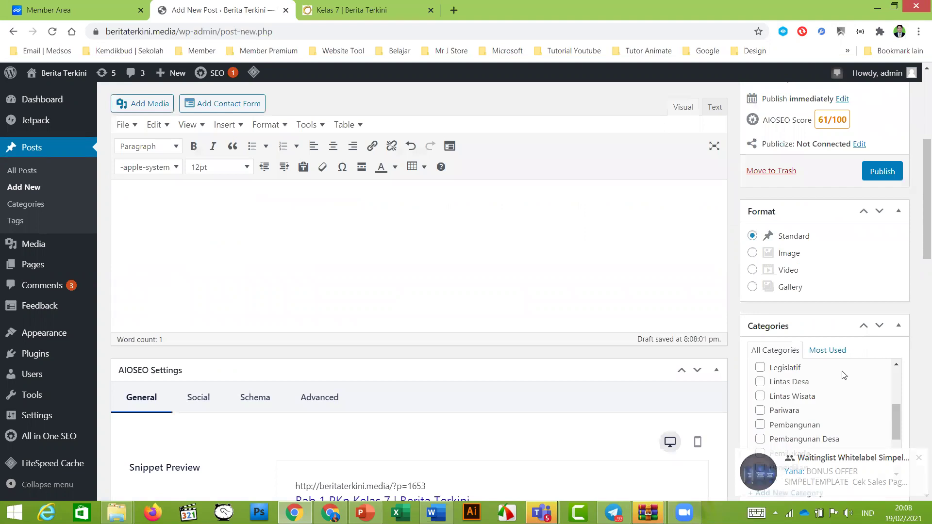
scroll(898, 415, down, 3)
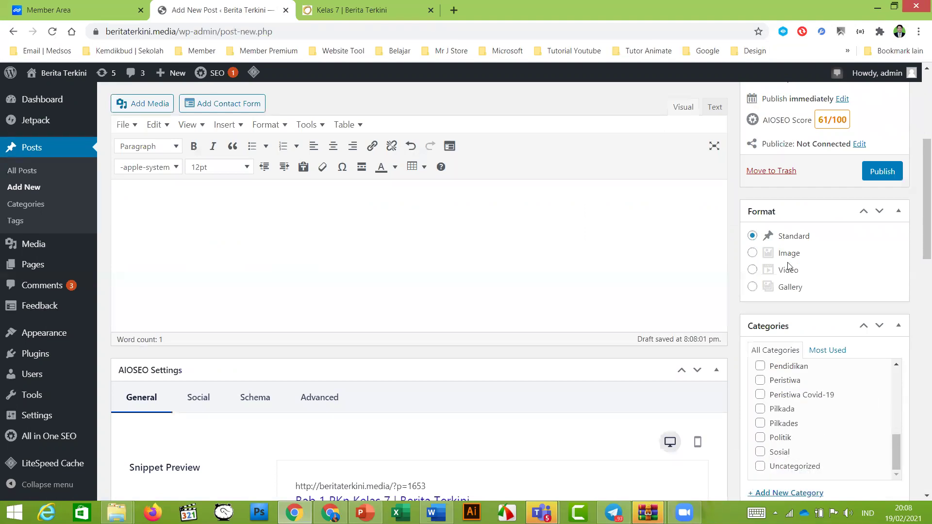
scroll(796, 258, down, 5)
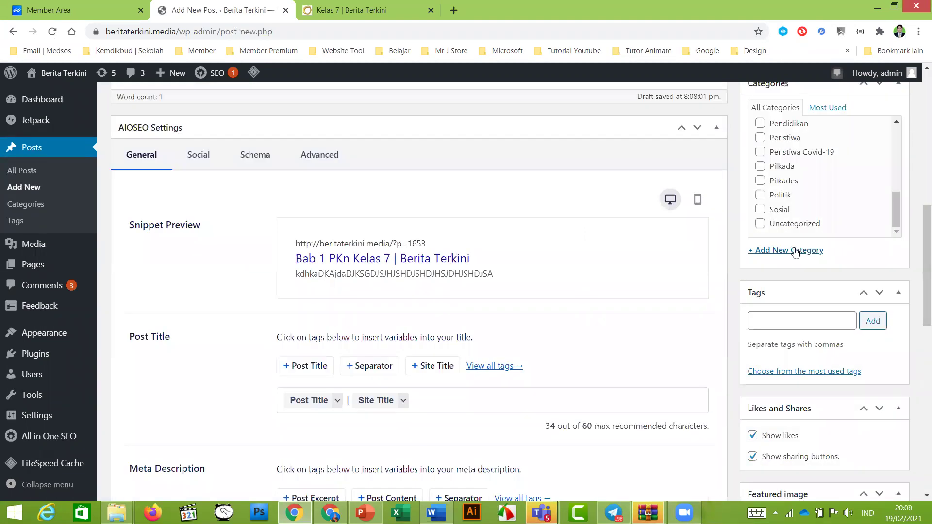
click(795, 252)
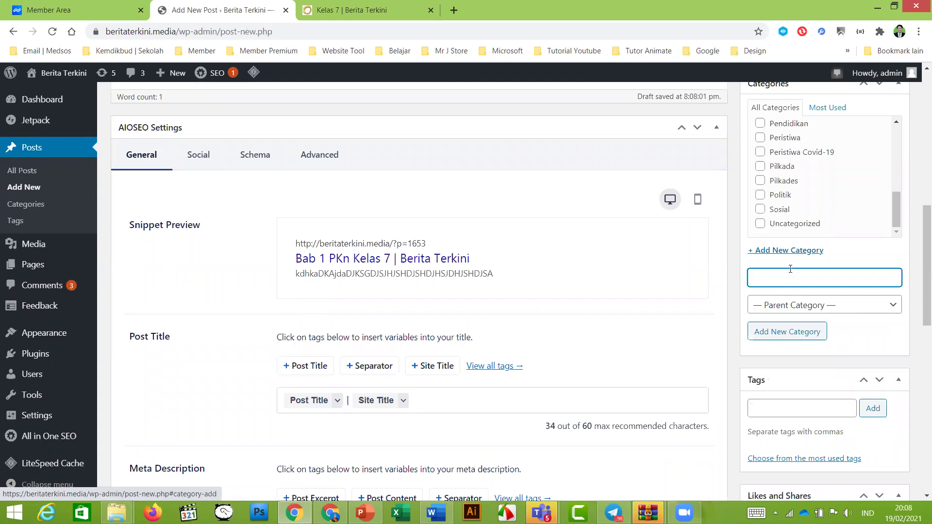
Step: Create a new Kelas 7 category with no parent category
text(KELAS)
key(BackSpace)
key(BackSpace)
key(BackSpace)
key(BackSpace)
key(BackSpace)
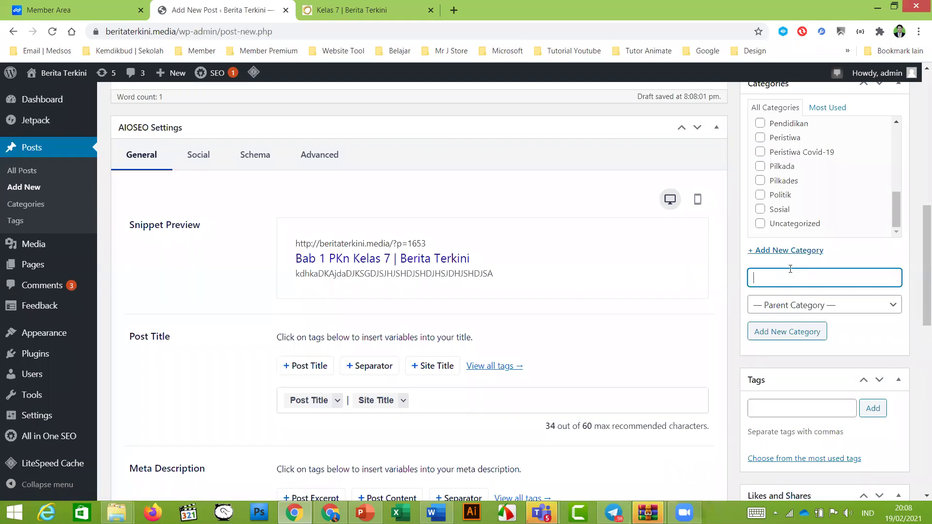
text(Kelas 7)
click(851, 309)
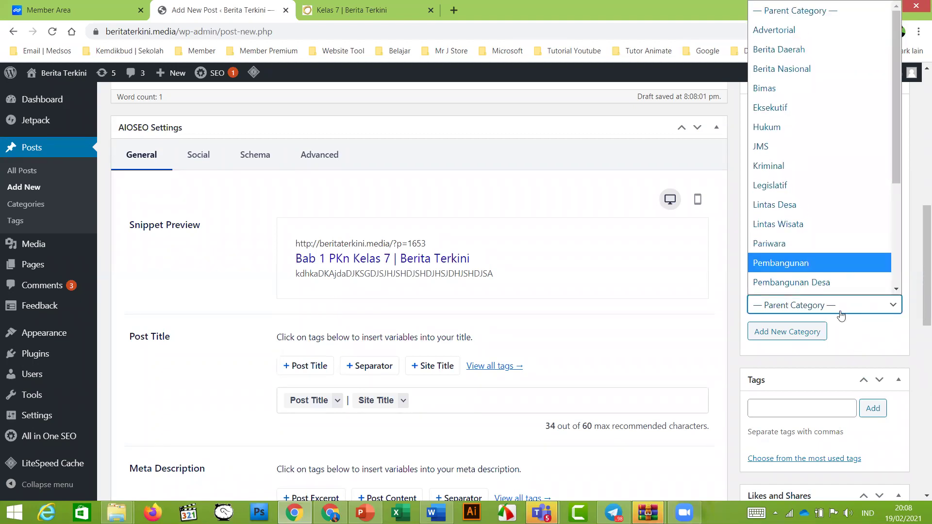
click(847, 304)
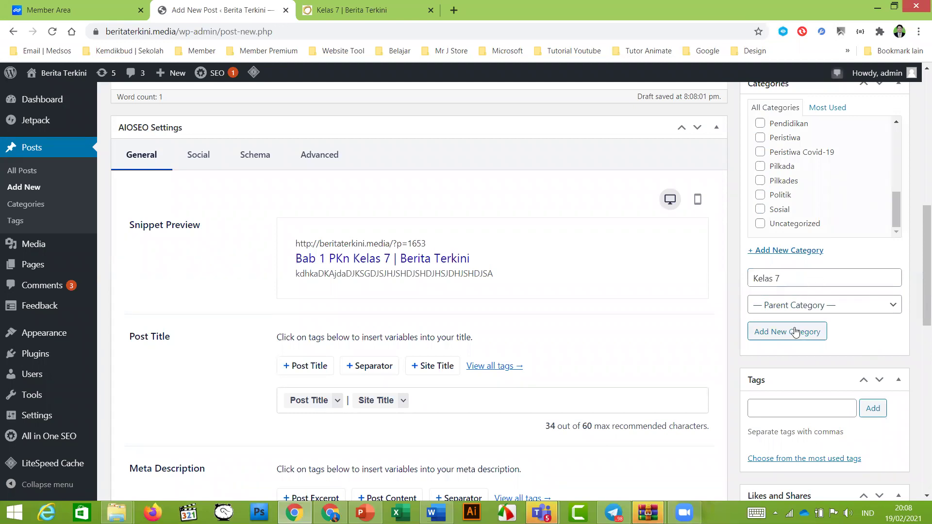
click(802, 278)
key(Return)
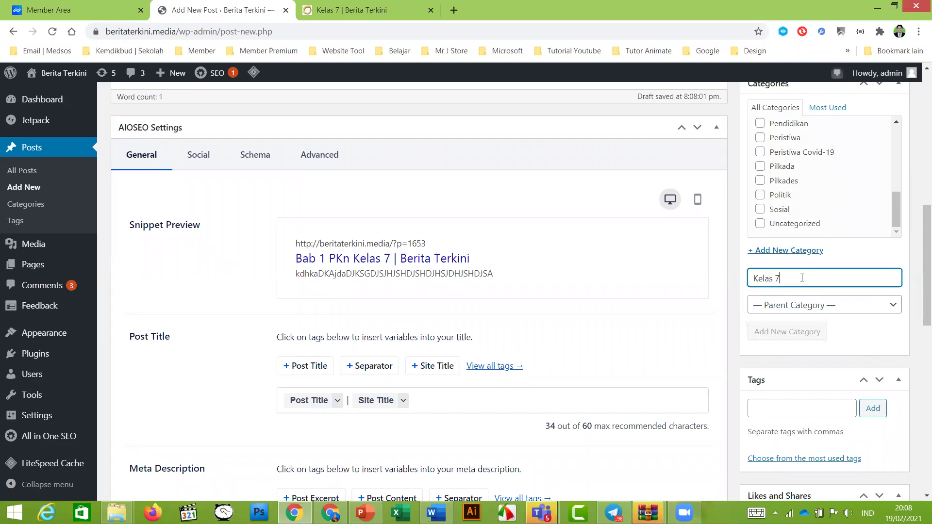
Step: File the post under Kelas 7 and publish it
scroll(803, 280, up, 2)
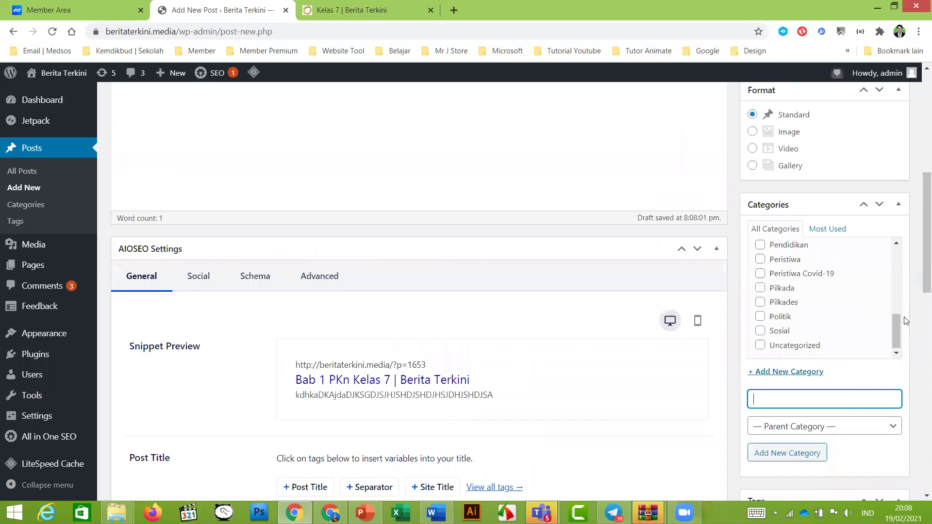
drag(896, 308, 892, 238)
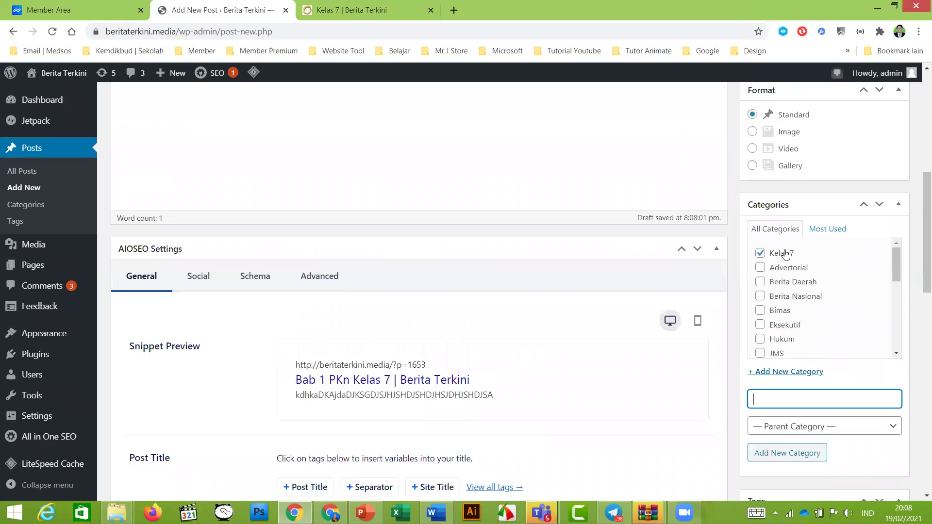
scroll(805, 369, down, 9)
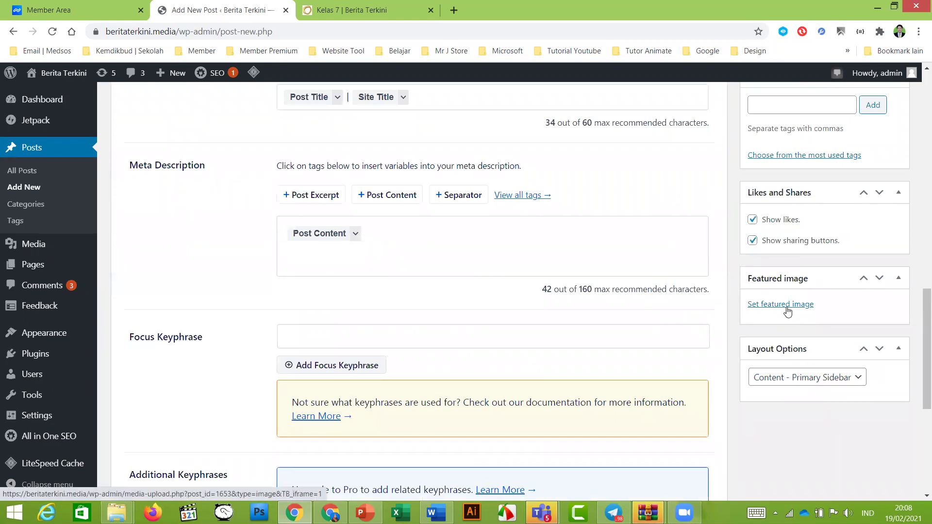
scroll(835, 252, up, 11)
click(887, 177)
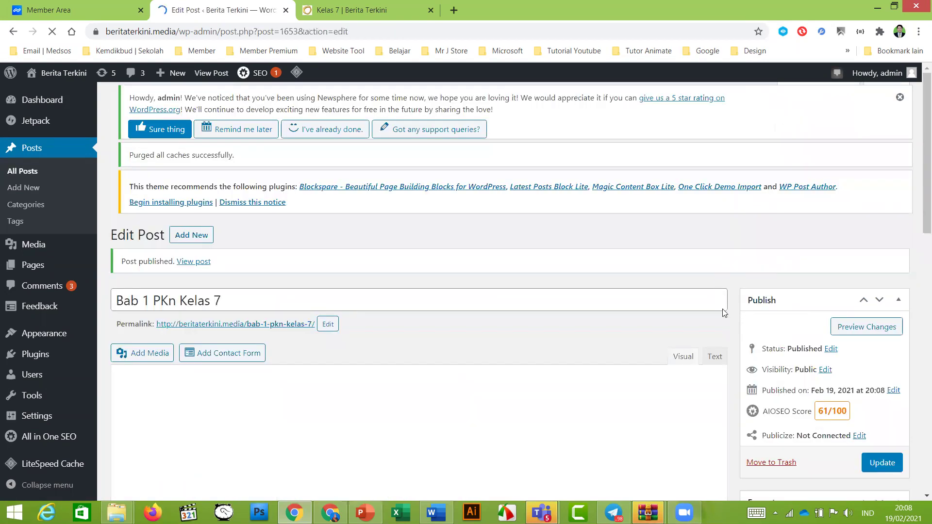
Step: Check the published post, then bring up the site's Kelas 7 page
scroll(452, 305, down, 3)
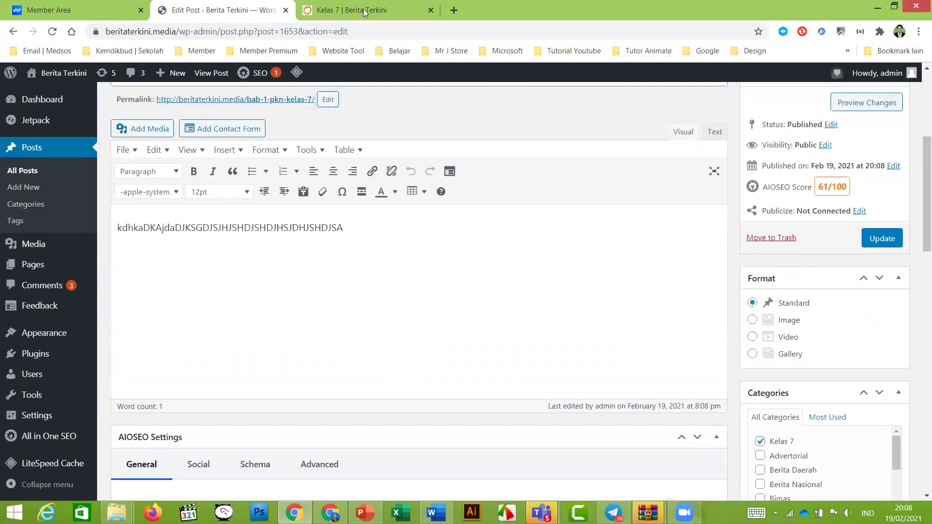
click(364, 11)
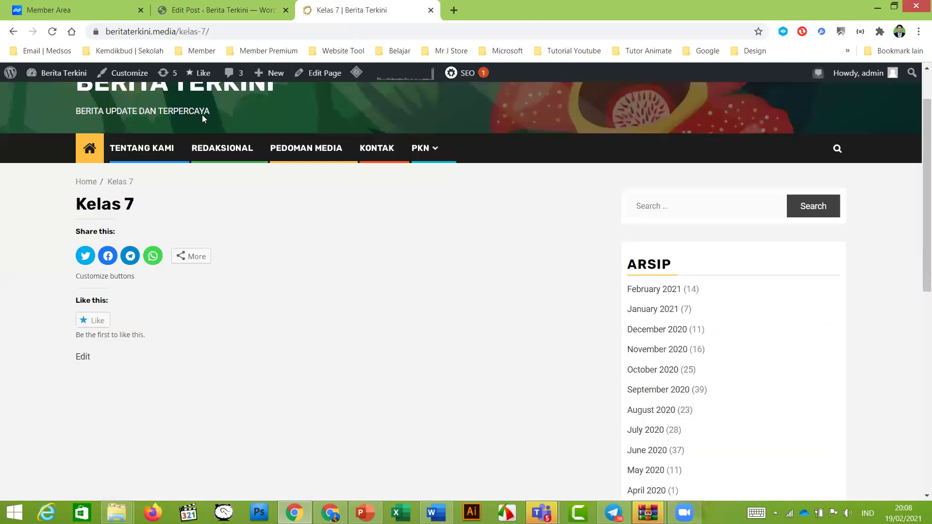
click(52, 32)
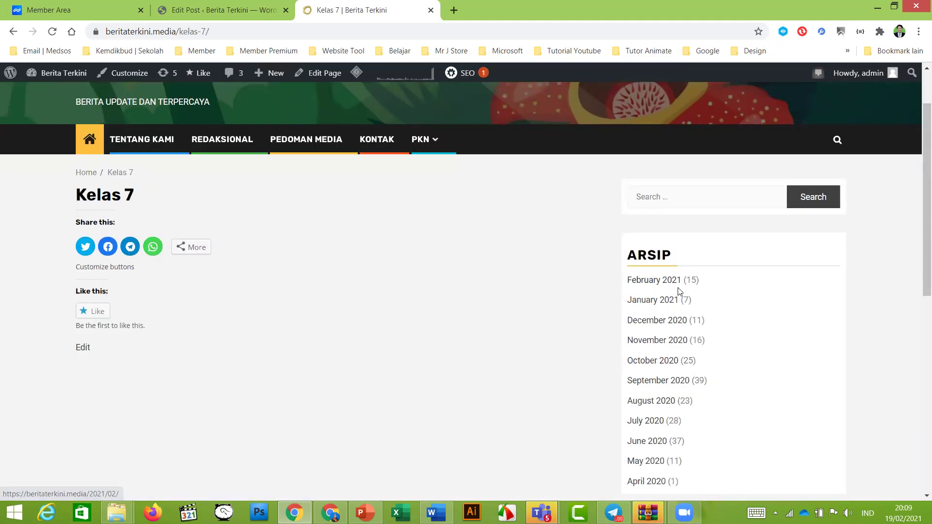
scroll(679, 291, down, 5)
scroll(162, 281, up, 6)
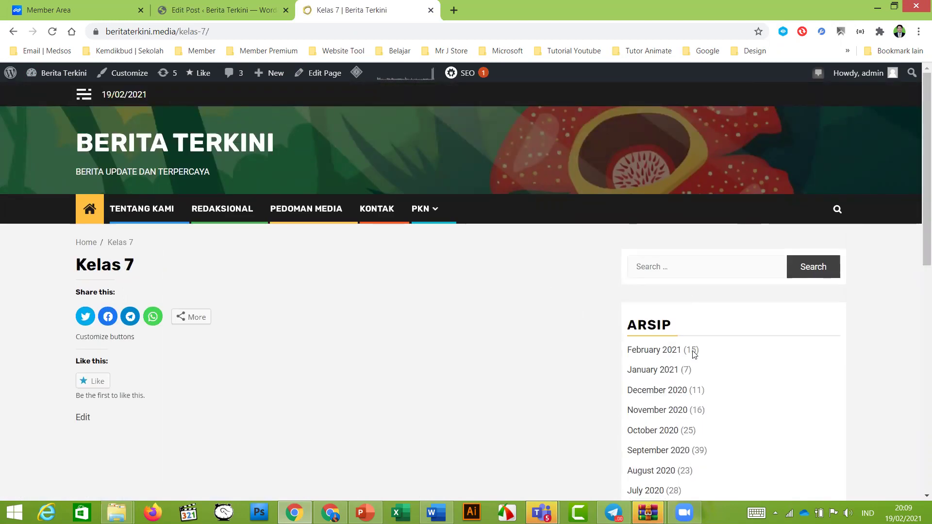
scroll(693, 351, down, 5)
scroll(693, 351, up, 3)
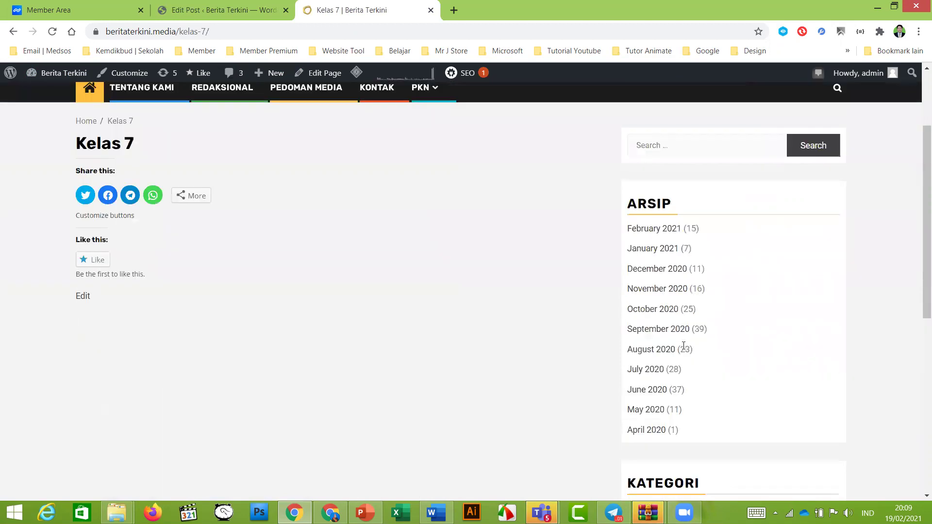
scroll(677, 388, down, 3)
click(679, 387)
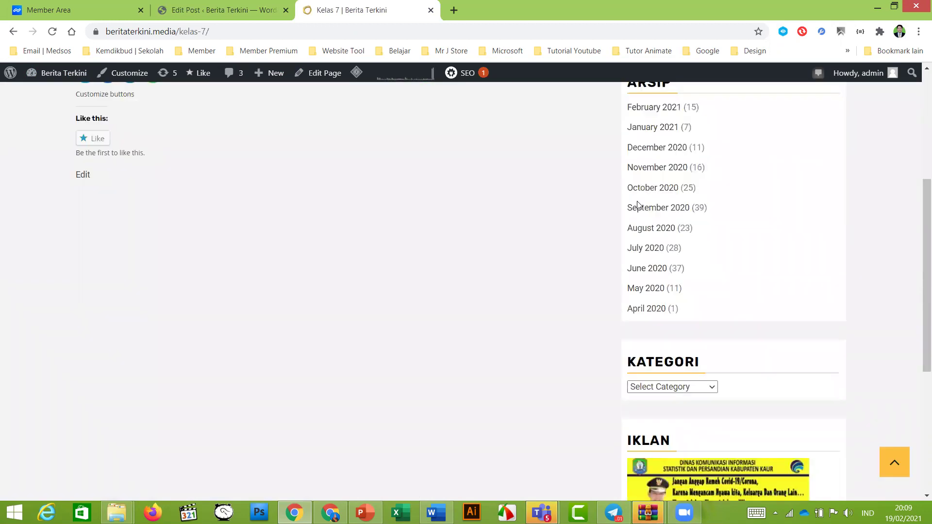
click(643, 138)
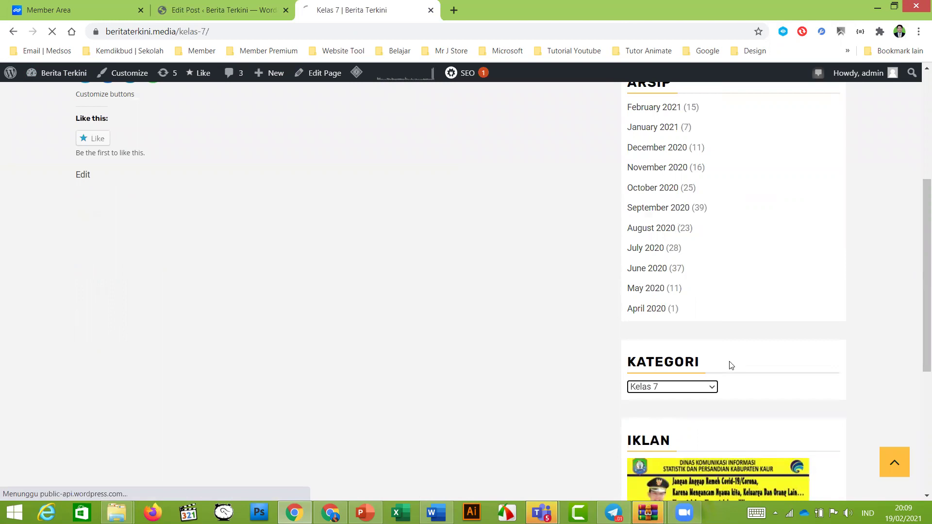
scroll(714, 374, down, 1)
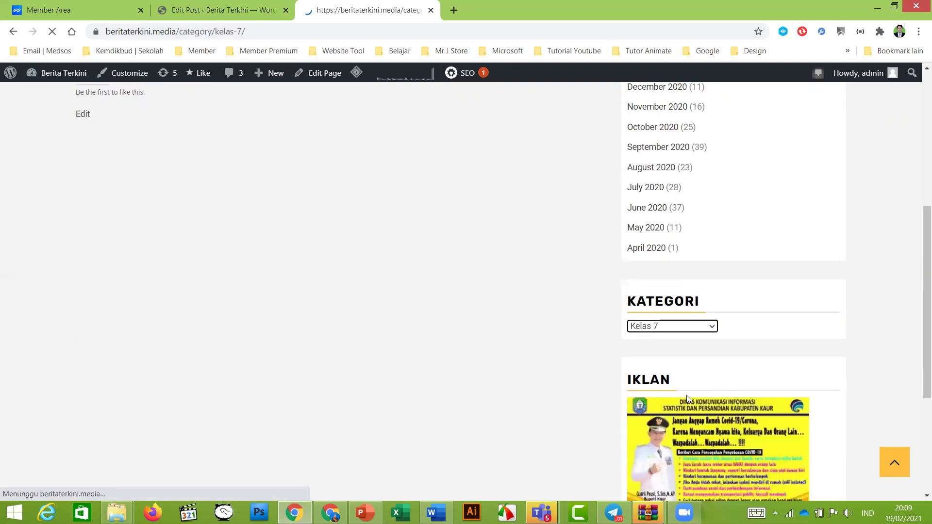
scroll(687, 399, up, 1)
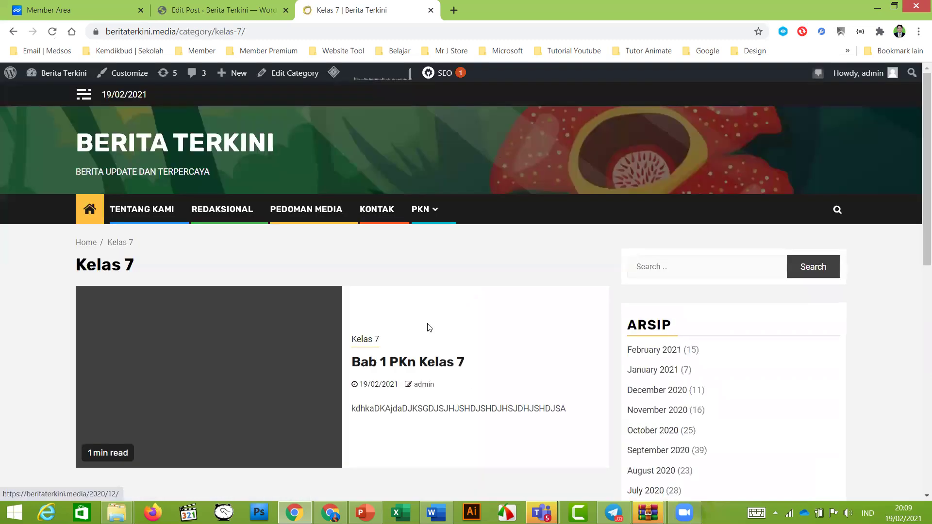
scroll(506, 339, down, 1)
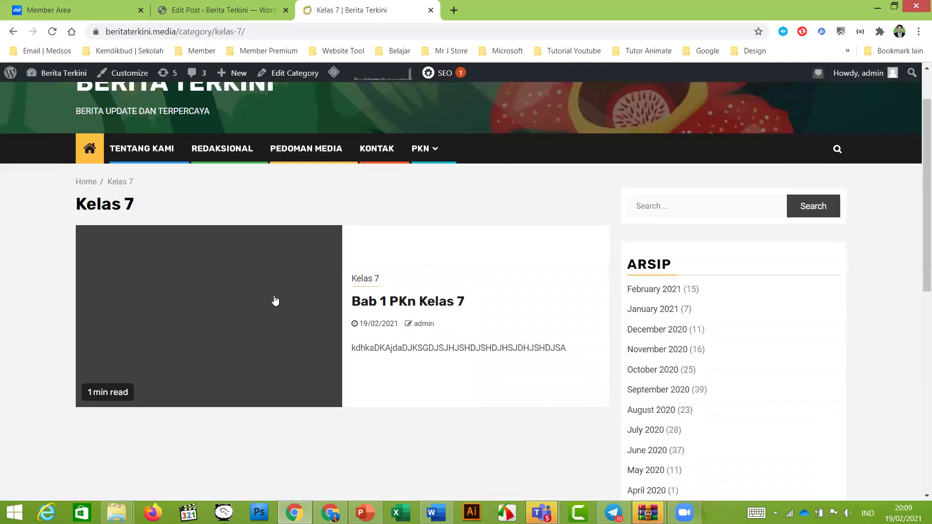
scroll(275, 302, down, 1)
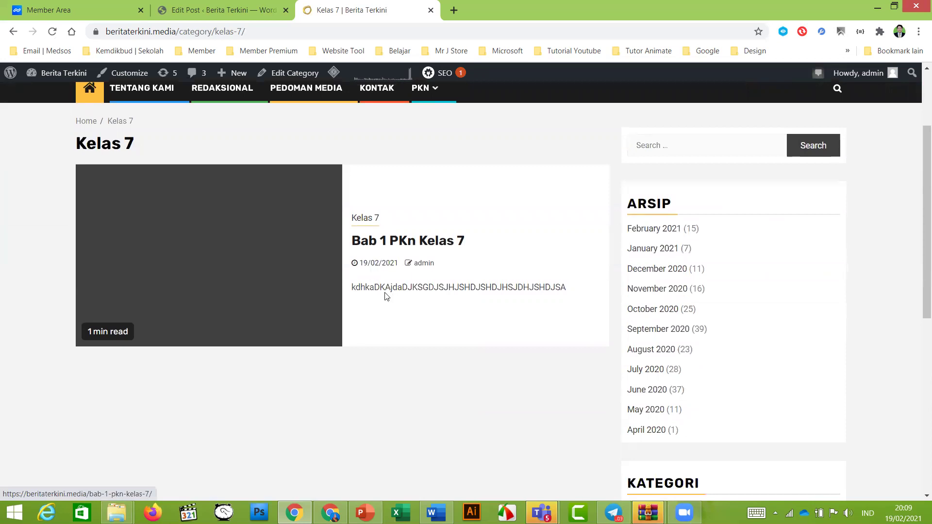
scroll(396, 294, up, 1)
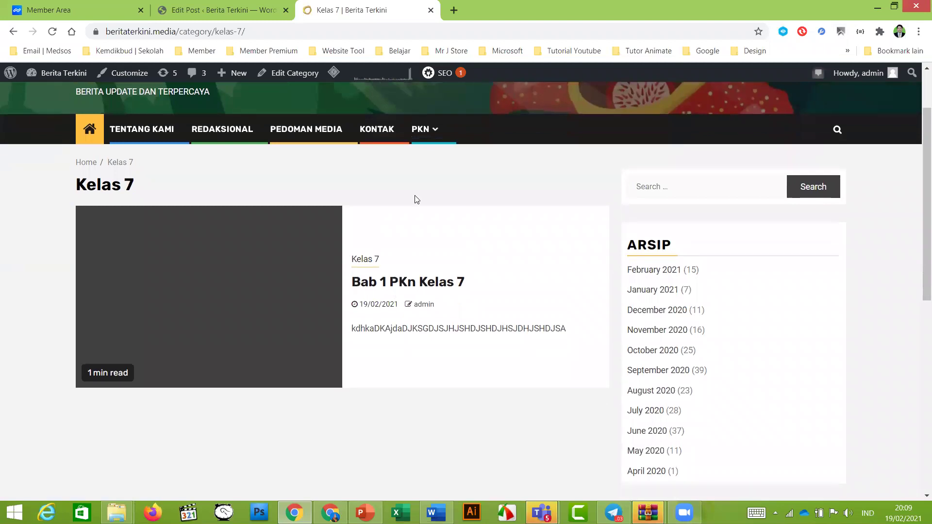
scroll(414, 200, up, 1)
click(434, 236)
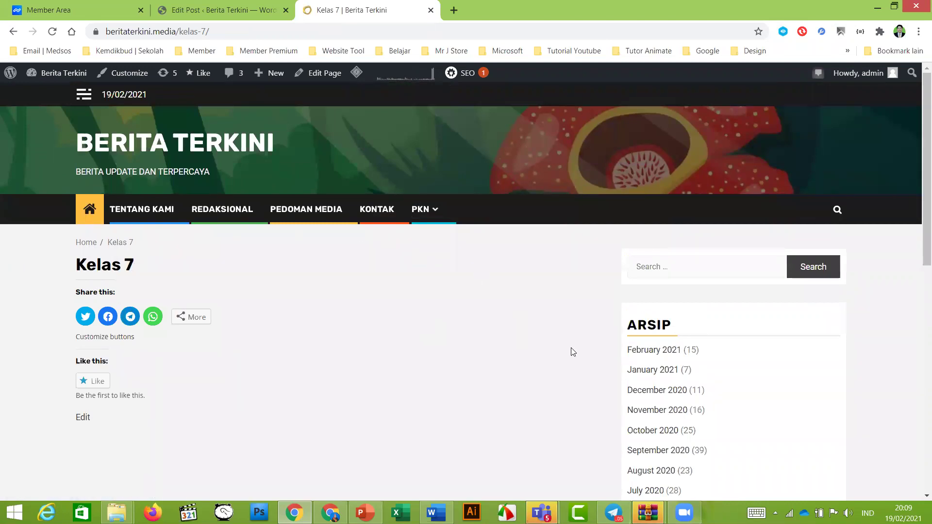
scroll(589, 386, down, 1)
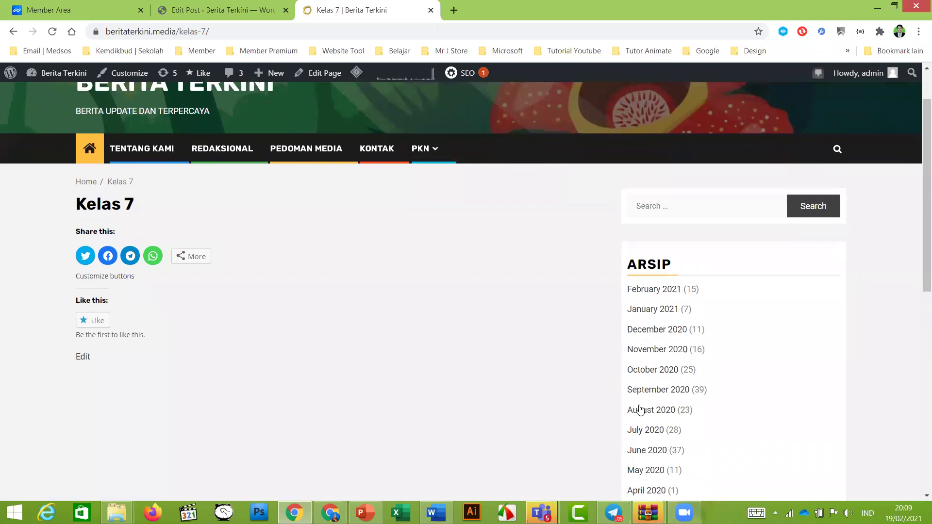
scroll(660, 393, down, 2)
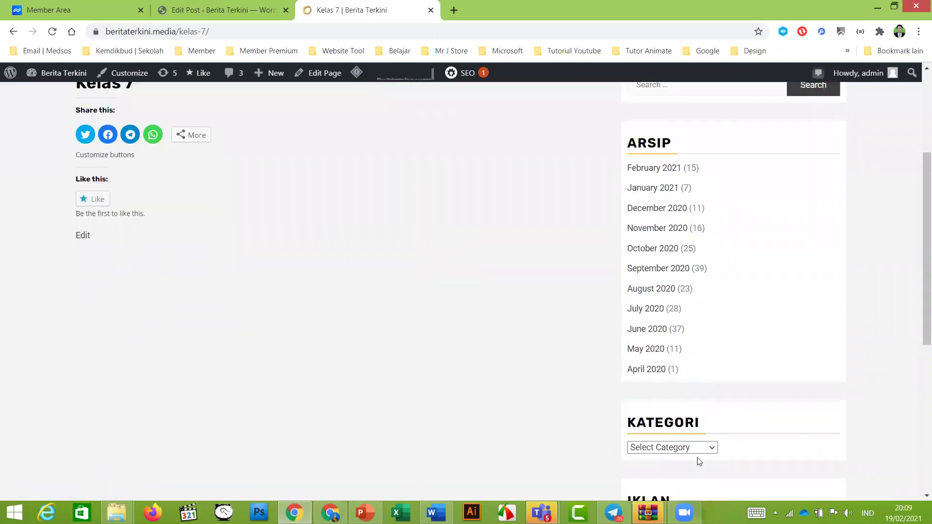
key(alt+Down)
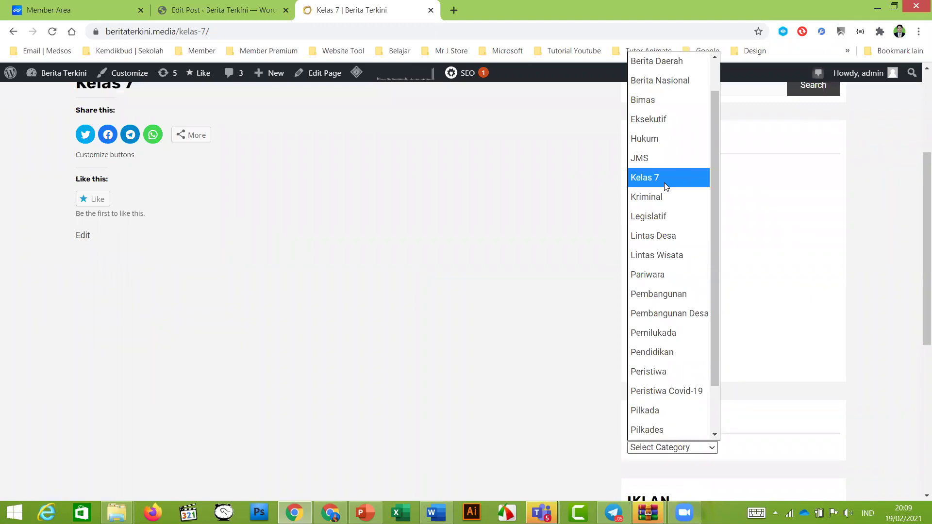
Step: Open Bab 1 PKn Kelas 7 via the Kelas 7 category, copy its URL, return to the editor
click(665, 188)
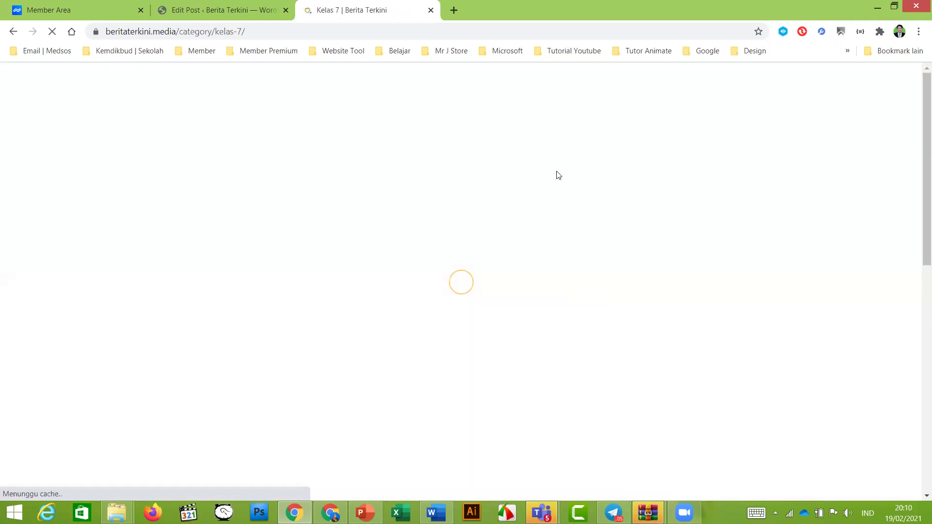
key(ctrl+l)
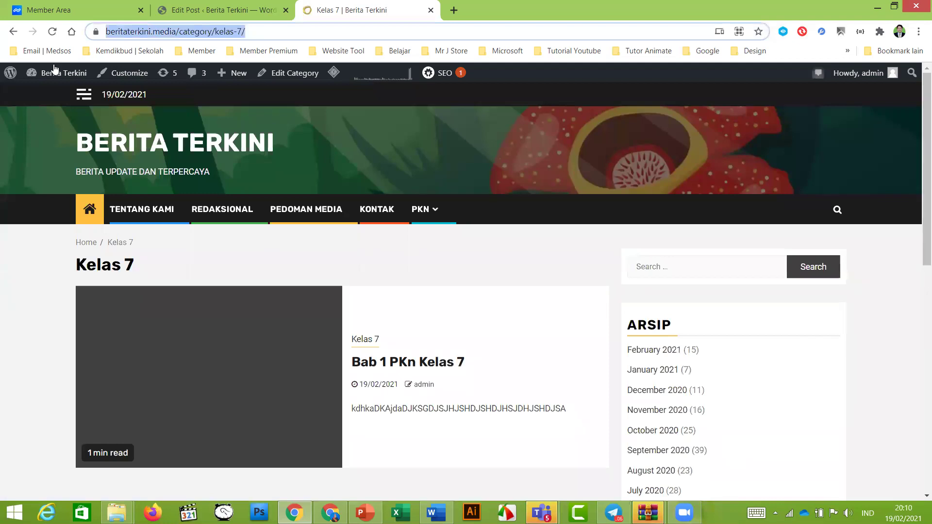
click(393, 371)
click(393, 371)
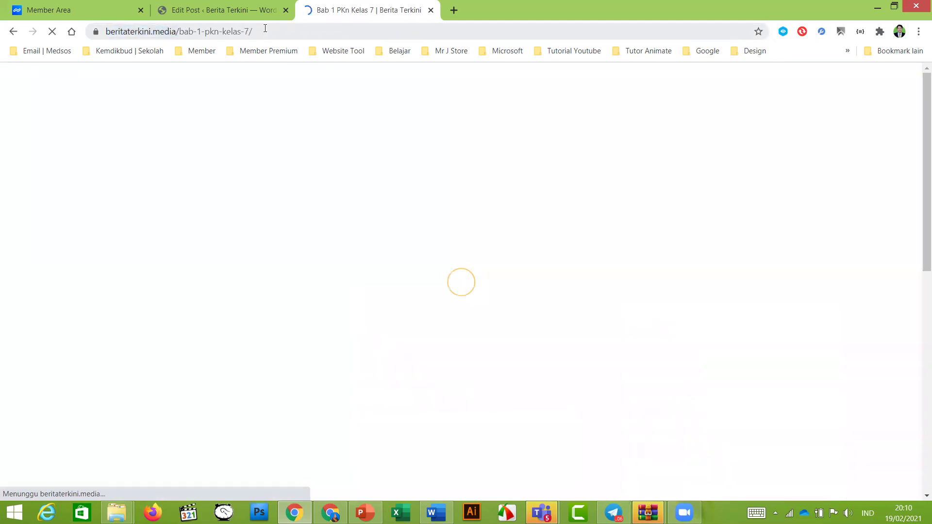
drag(264, 30, 94, 28)
key(ctrl+c)
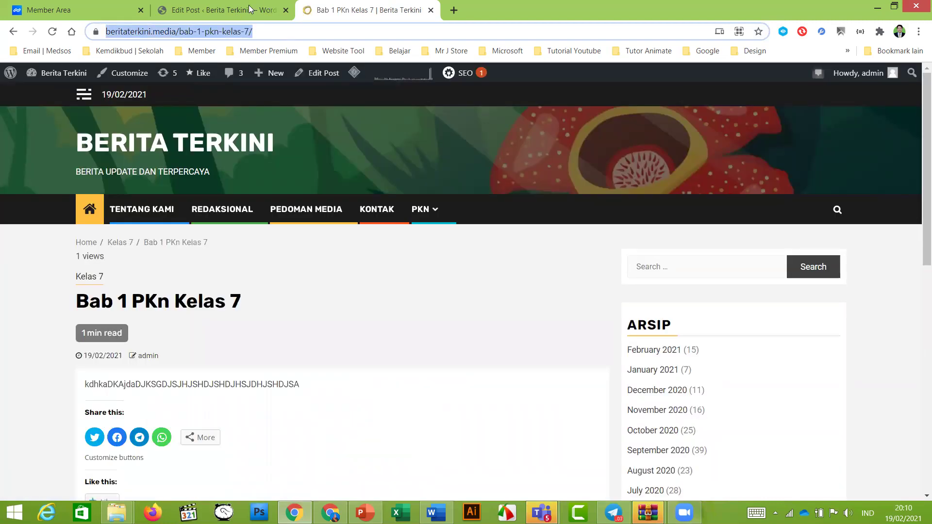
click(266, 6)
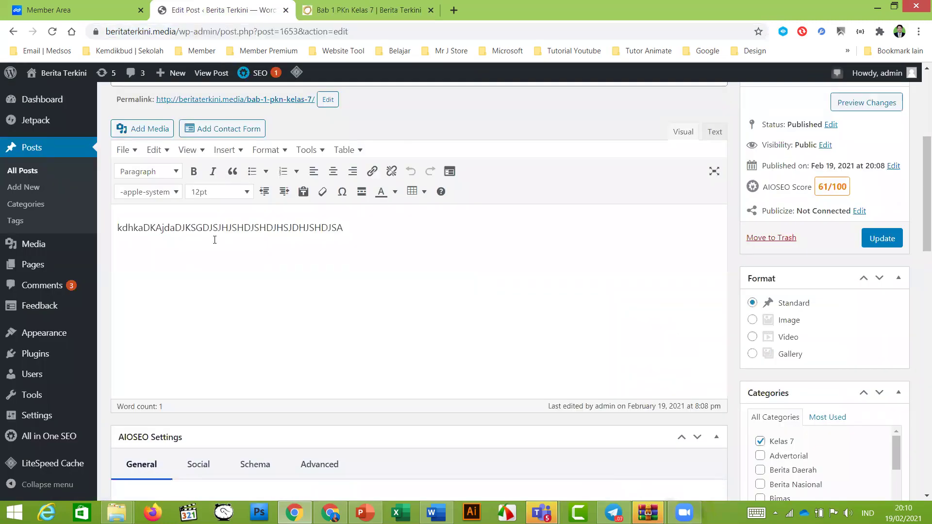
Step: Open the All Pages list showing the eight published pages, including Kelas 7, 8 and 9
scroll(131, 228, up, 1)
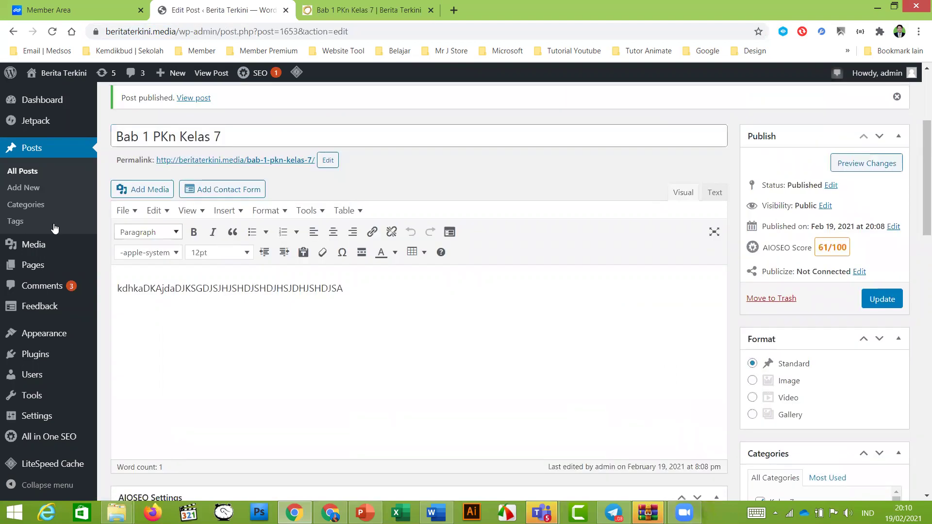
click(42, 267)
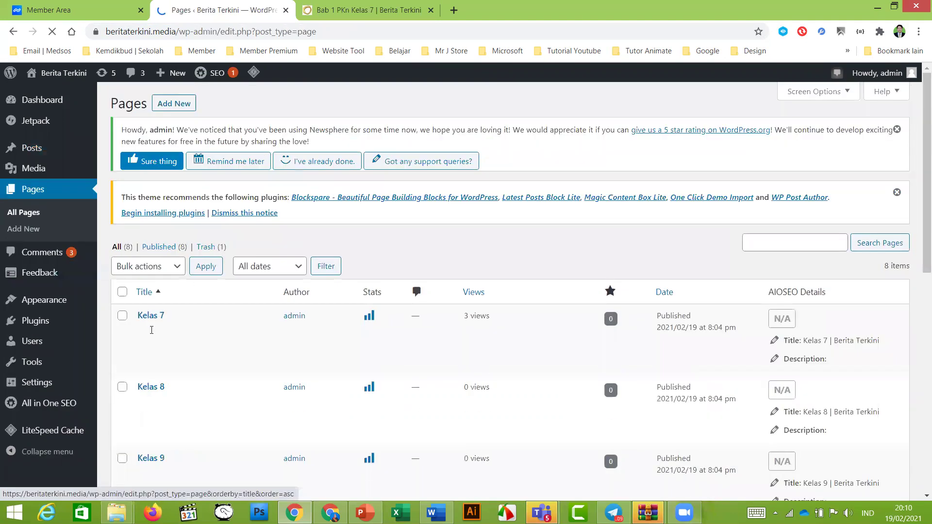
Step: Add 'Materi Bab 1' and the pasted Bab 1 PKn Kelas 7 post link to the Kelas 7 page and update it
mouse_move(147, 333)
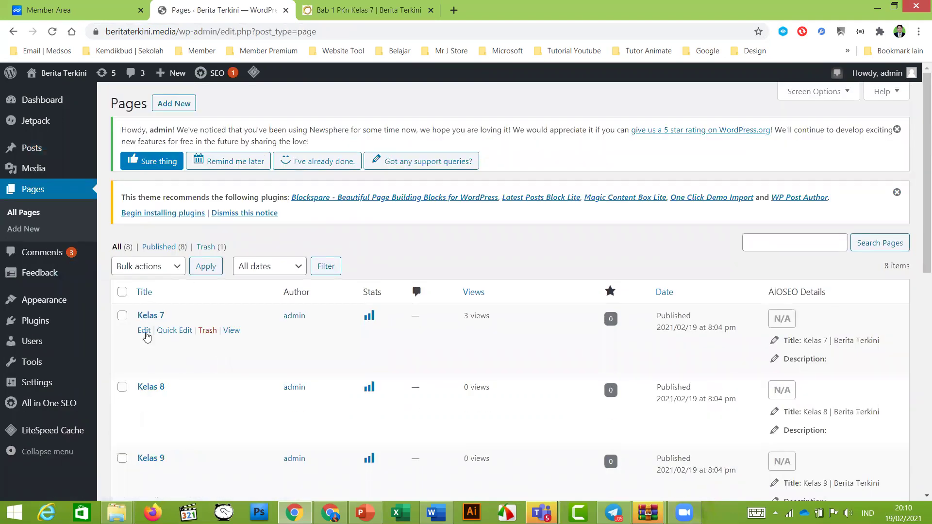
click(144, 331)
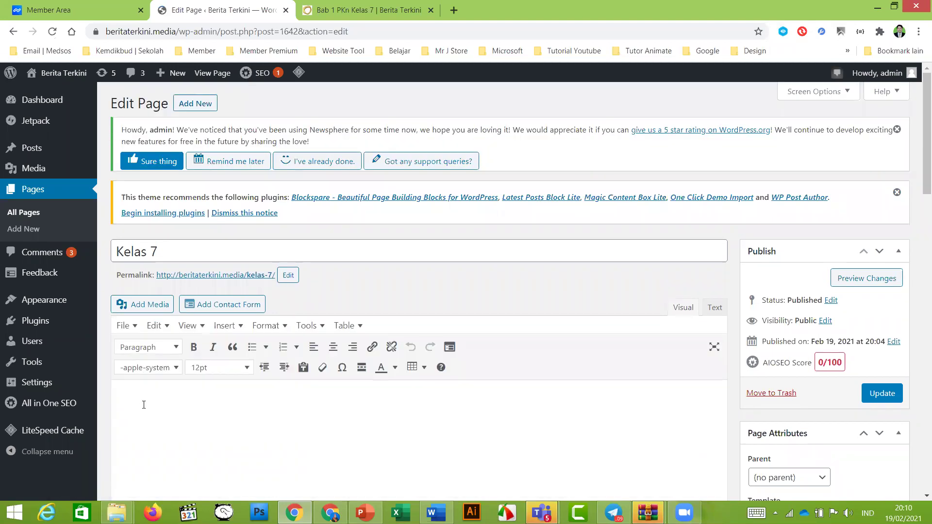
text(Materi Bab 1)
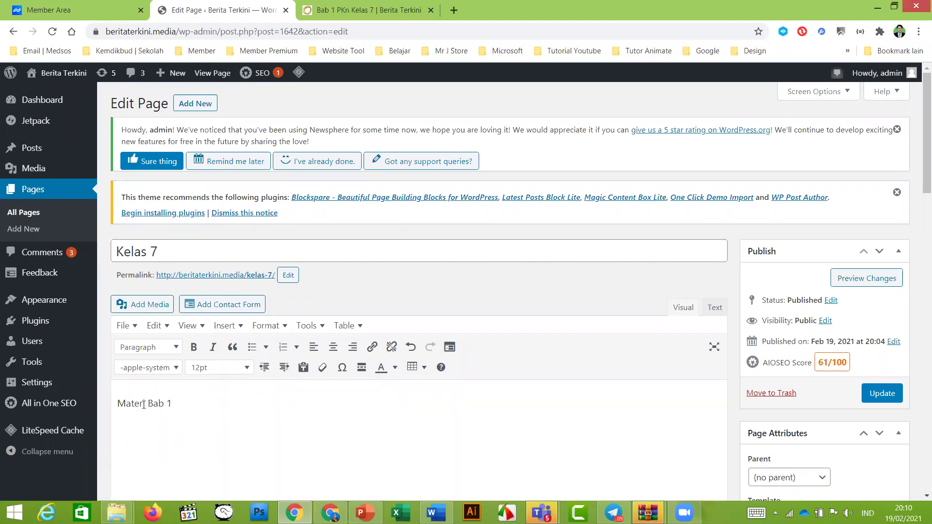
key(shift+Return)
key(ctrl+v)
click(878, 393)
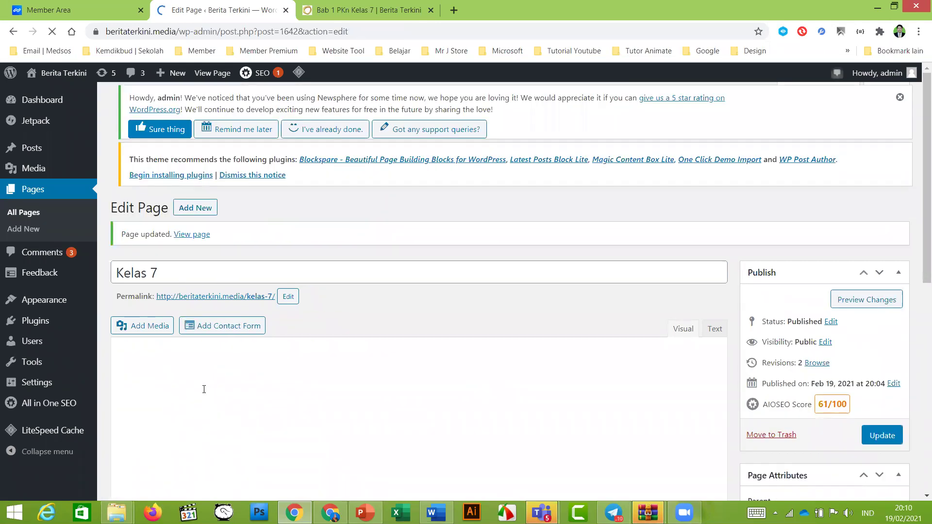
scroll(204, 388, down, 1)
click(362, 11)
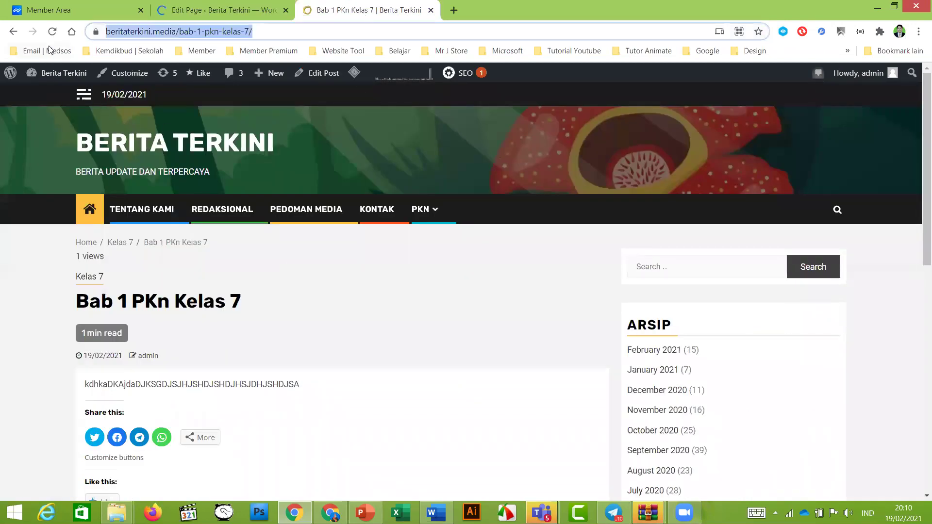
Step: Reload the live post, open the live Kelas 7 page from the menu, then return to its editor
key(F5)
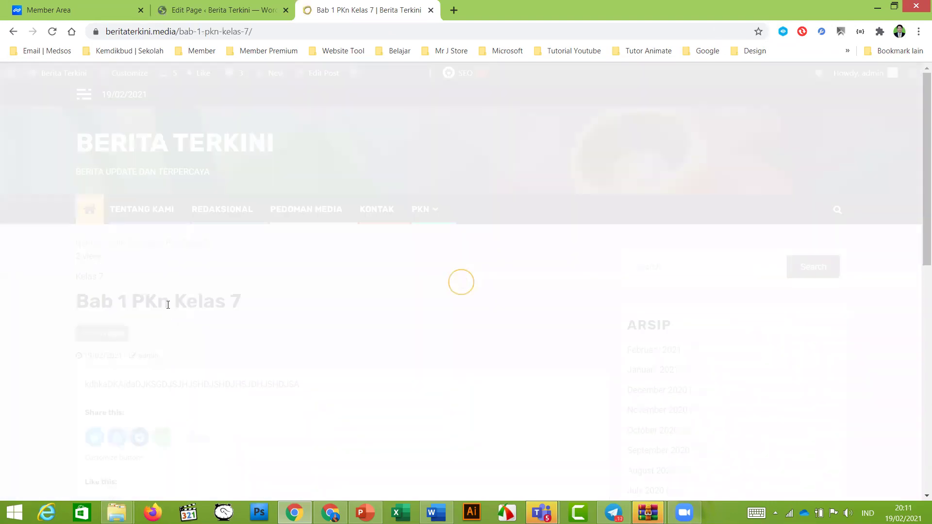
scroll(143, 355, down, 1)
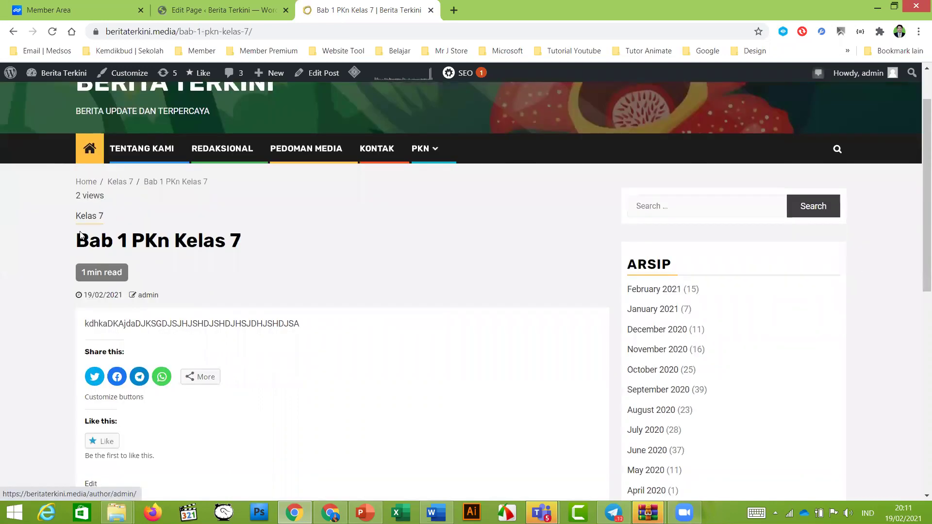
scroll(81, 235, down, 1)
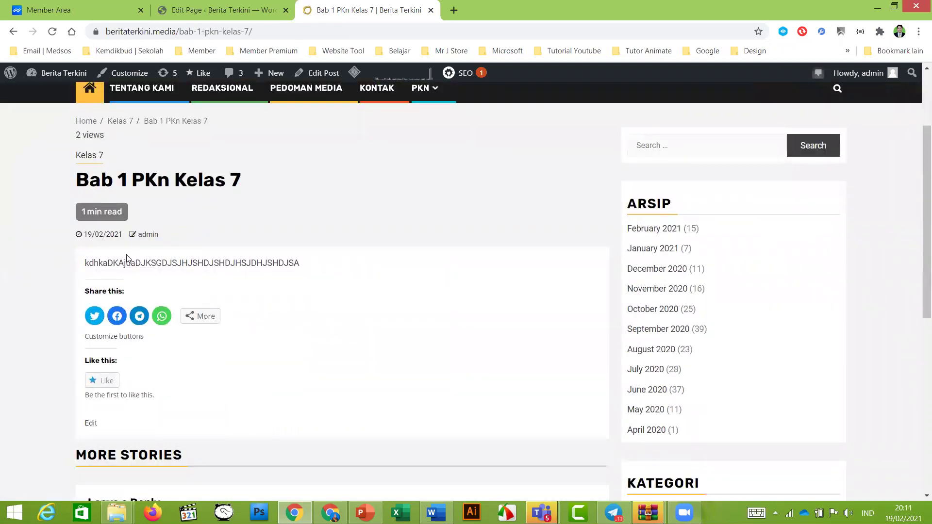
scroll(145, 262, up, 2)
scroll(401, 208, up, 1)
mouse_move(423, 210)
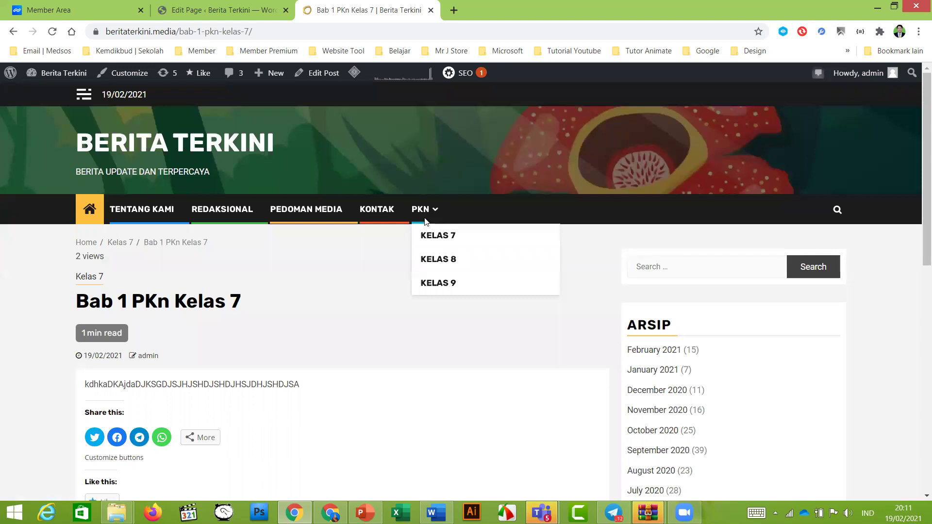
click(432, 236)
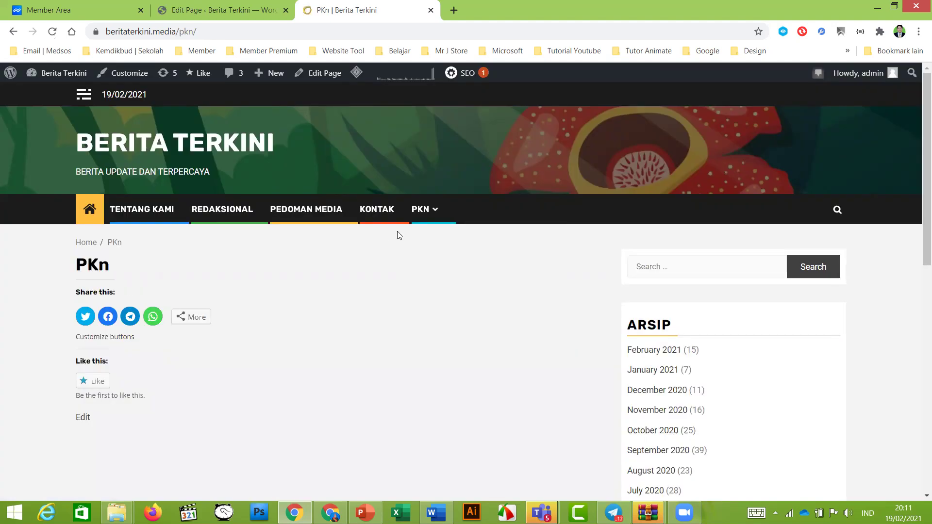
click(206, 10)
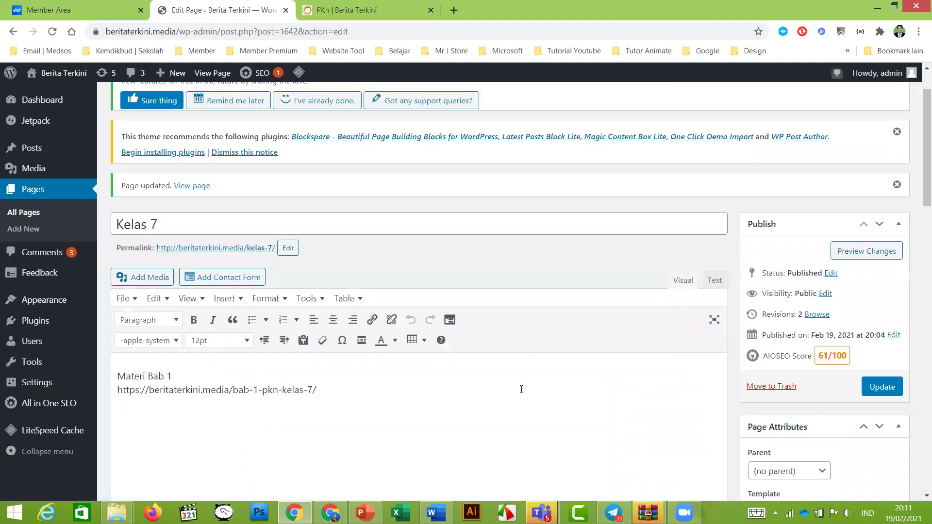
Step: Update the Kelas 7 page and reload the live PKn page
click(881, 389)
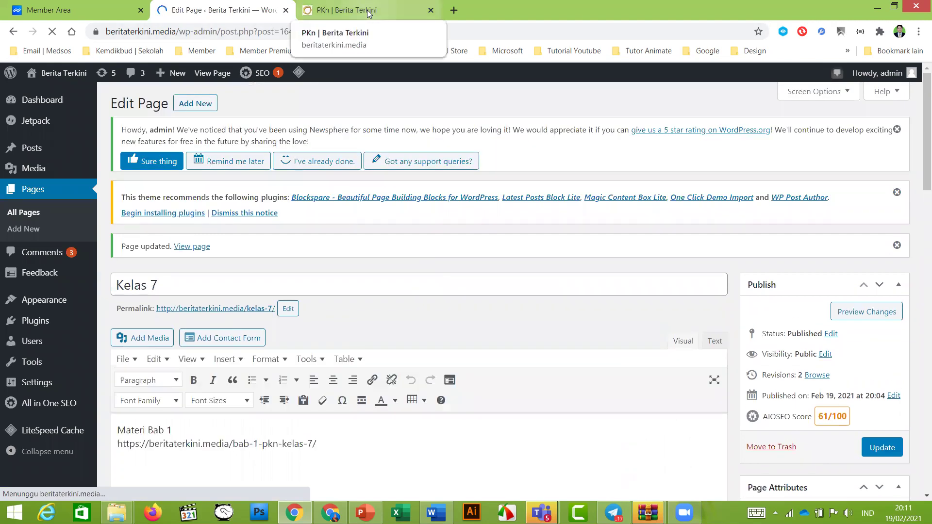
click(367, 14)
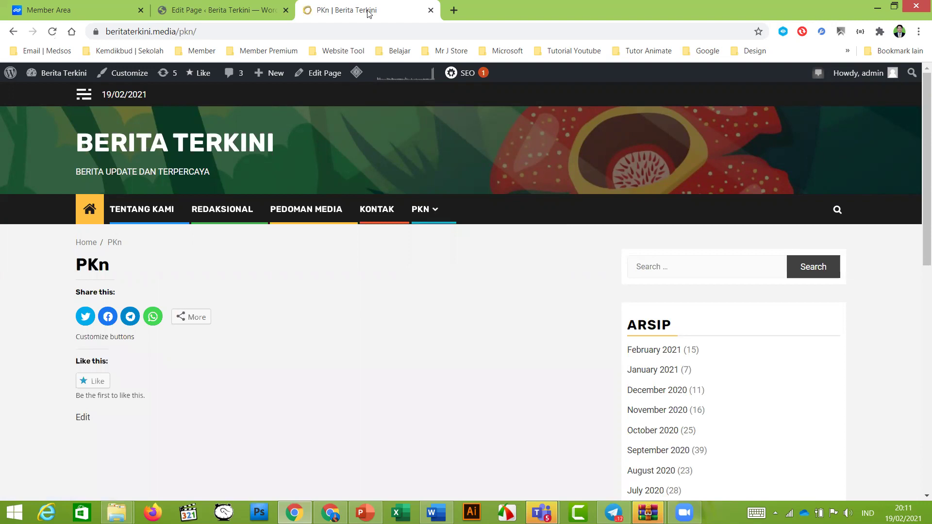
click(52, 32)
Step: Open KELAS 7 from the PKN menu, review the embedded Bab 1 PKn Kelas 7 post, then return to the editor
mouse_move(431, 218)
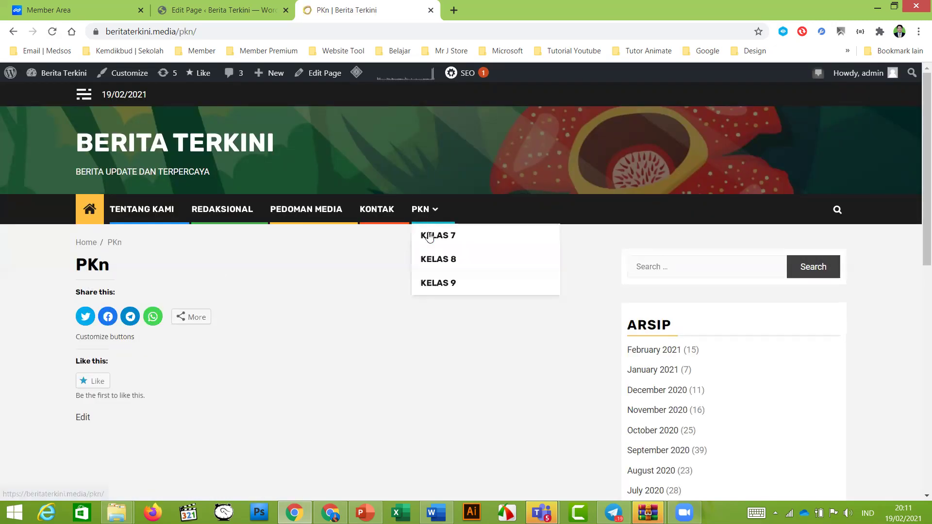
click(430, 236)
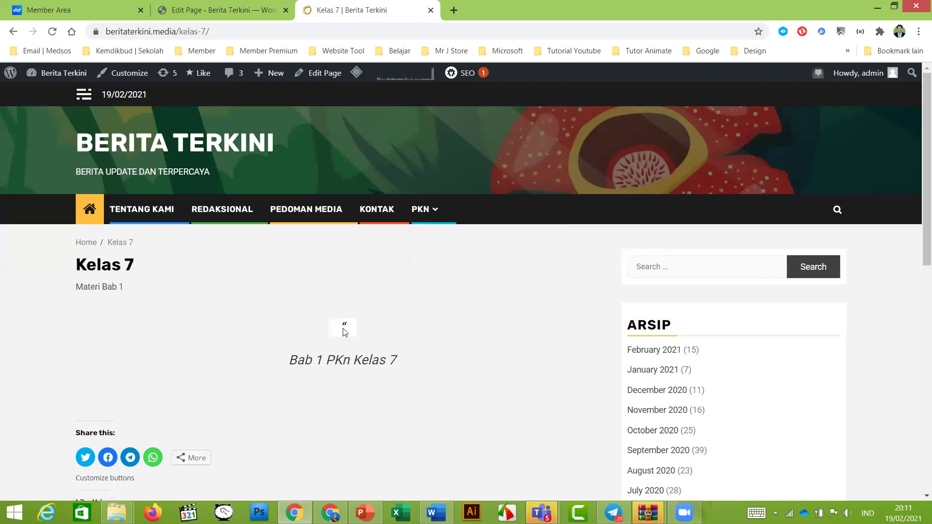
scroll(328, 244, down, 2)
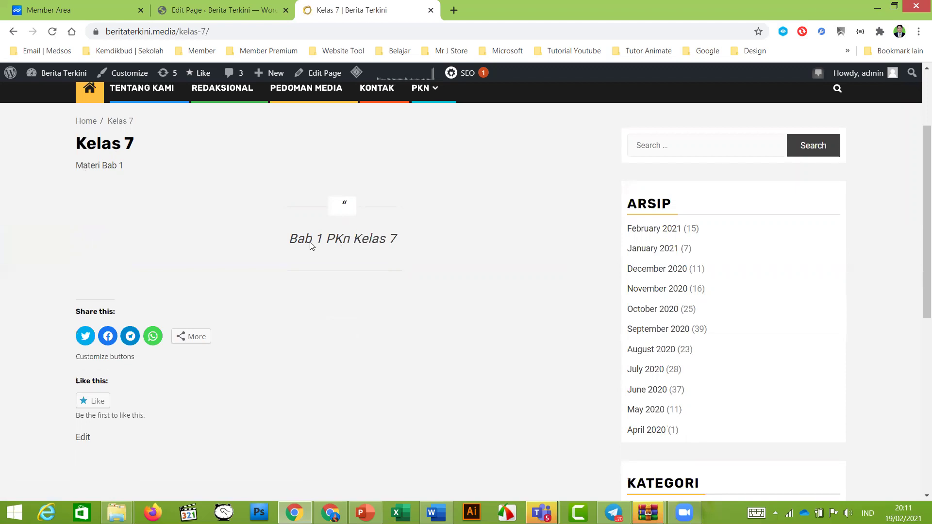
scroll(432, 249, down, 3)
scroll(393, 252, up, 2)
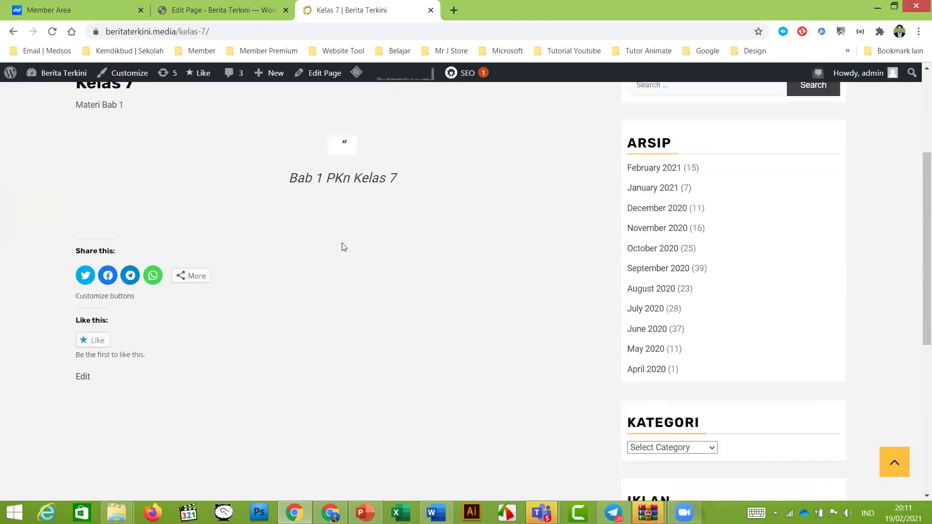
scroll(322, 272, up, 3)
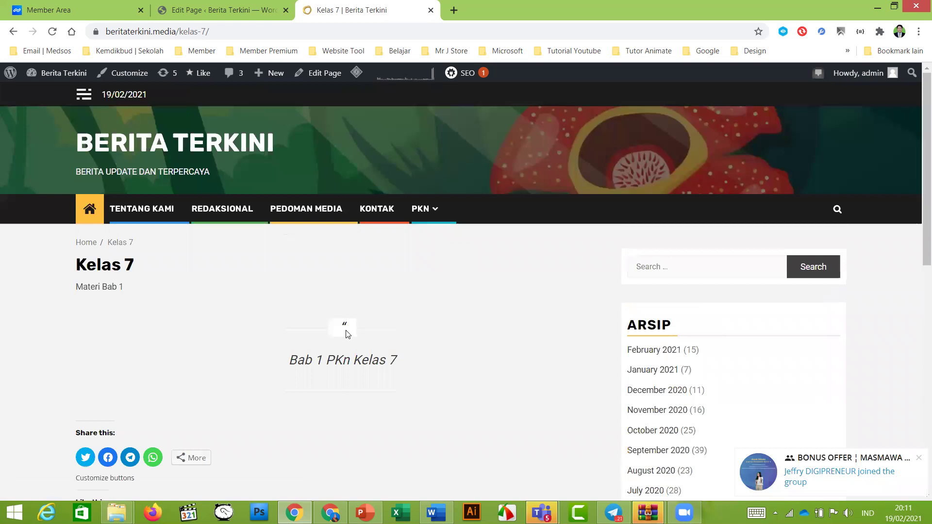
scroll(351, 254, down, 1)
scroll(350, 254, down, 3)
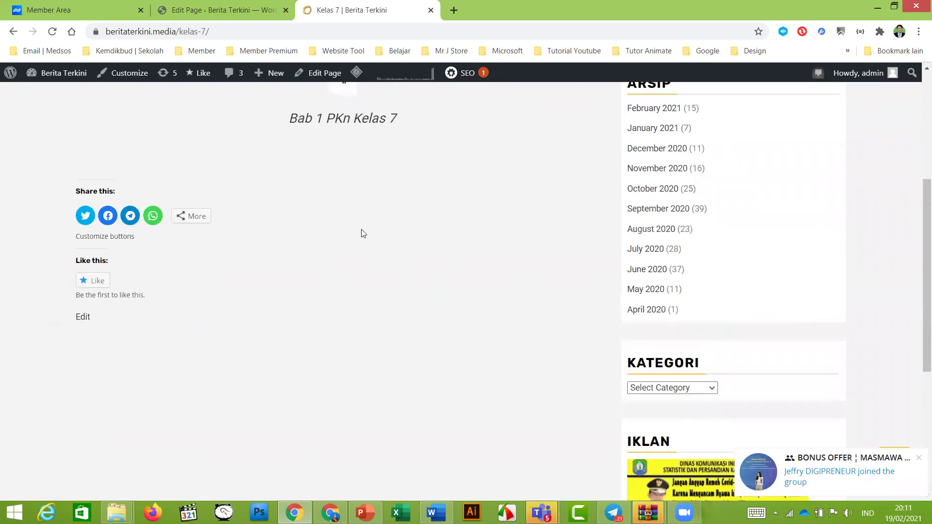
scroll(360, 233, up, 4)
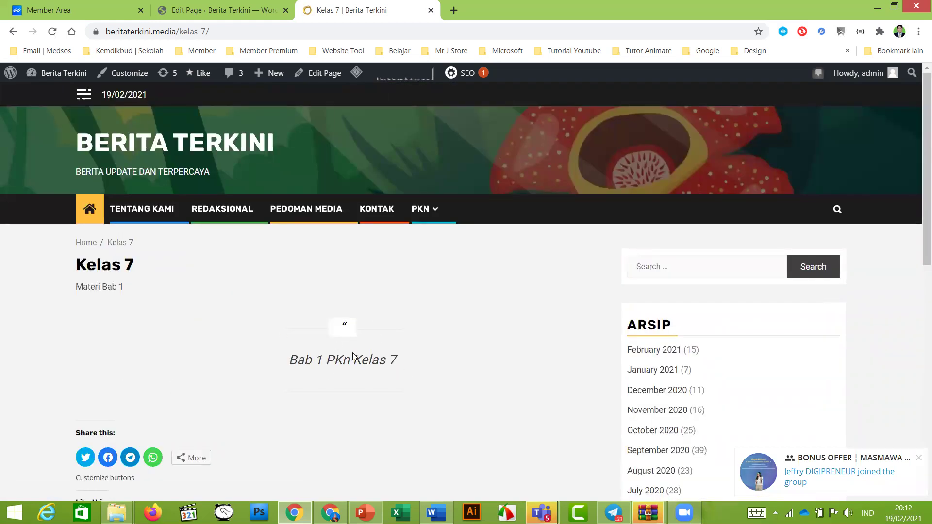
scroll(549, 312, down, 3)
scroll(380, 258, up, 3)
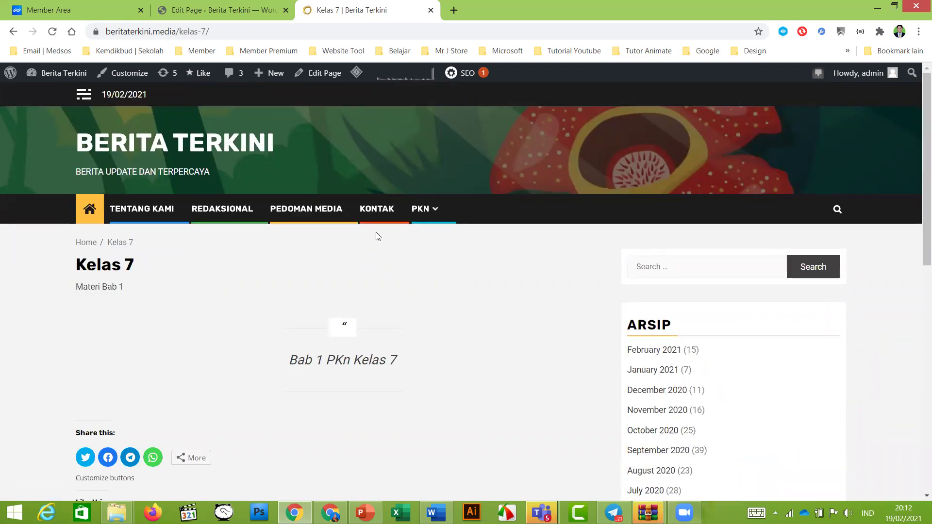
mouse_move(424, 223)
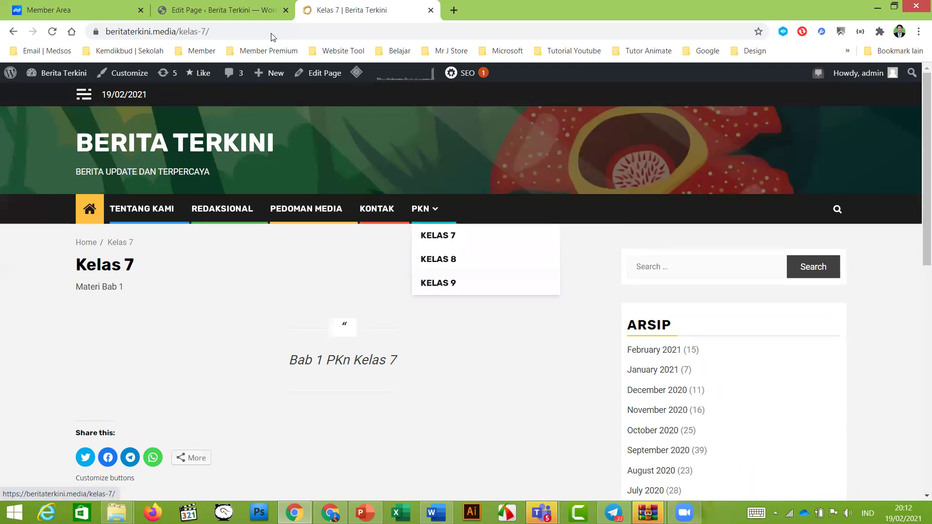
click(247, 9)
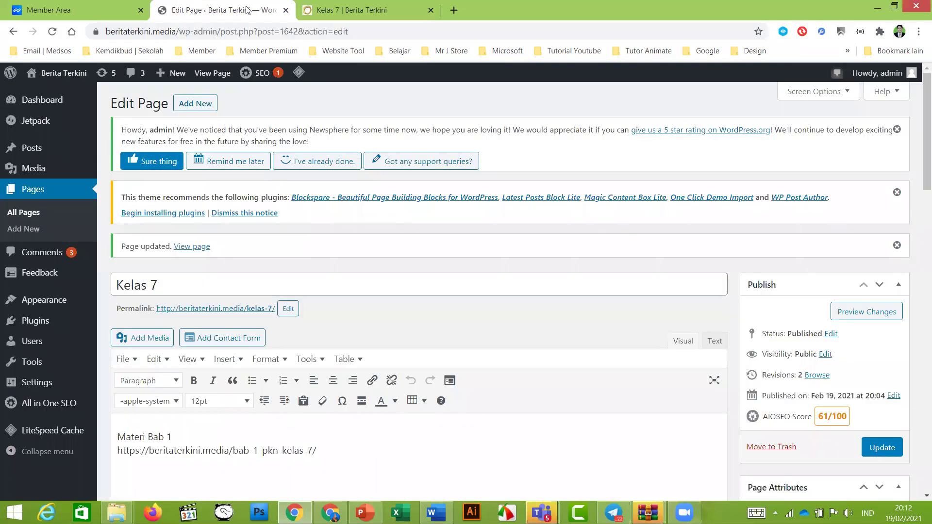
Step: Leave the Kelas 7 editor for All Pages, confirming Keluar, then go to Appearance
click(35, 215)
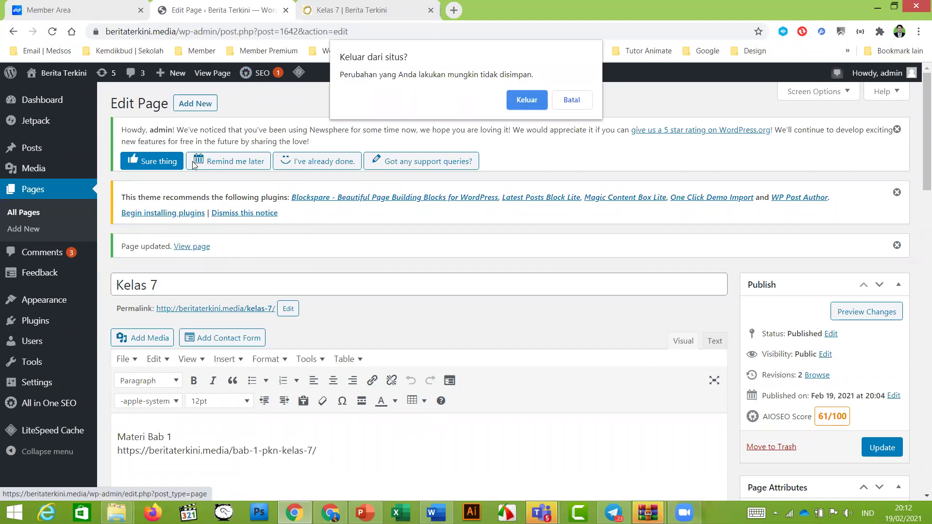
click(523, 100)
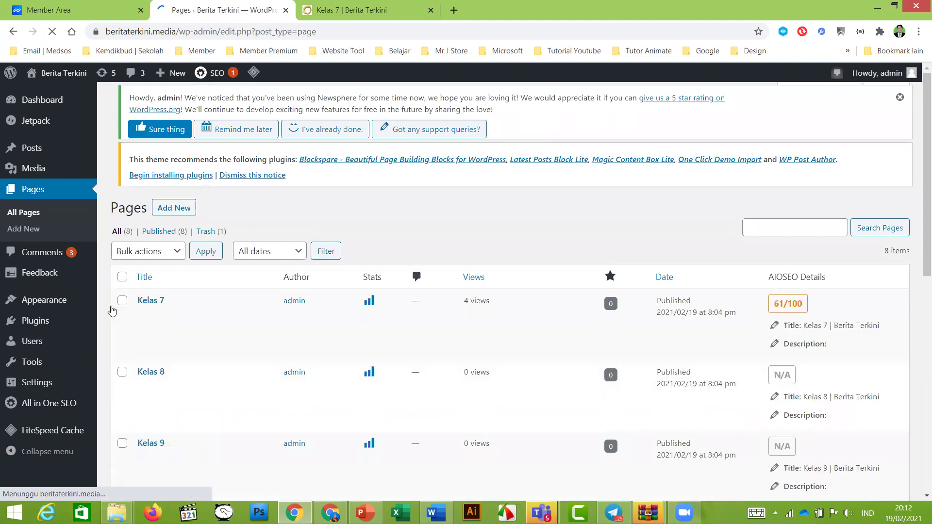
click(77, 300)
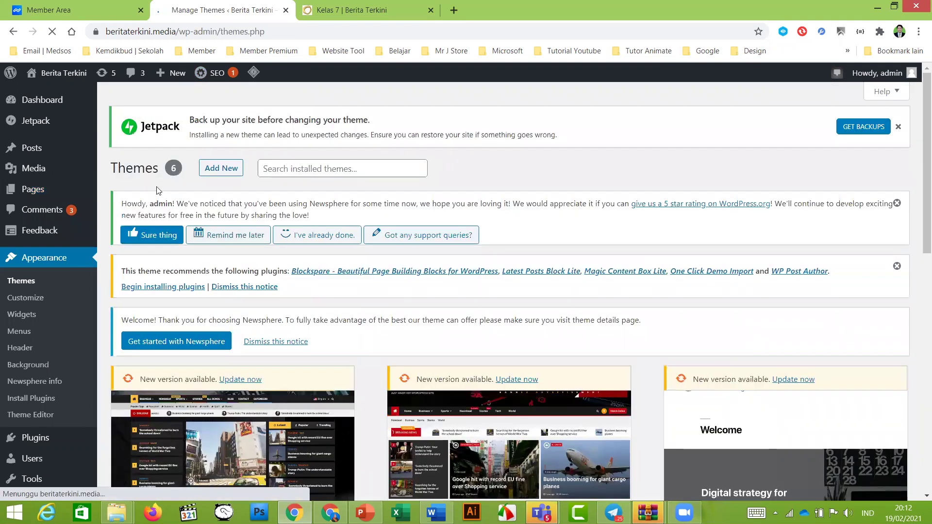
Step: Open the Tentang Kami menu in the Customizer and remove its PKn item
click(26, 298)
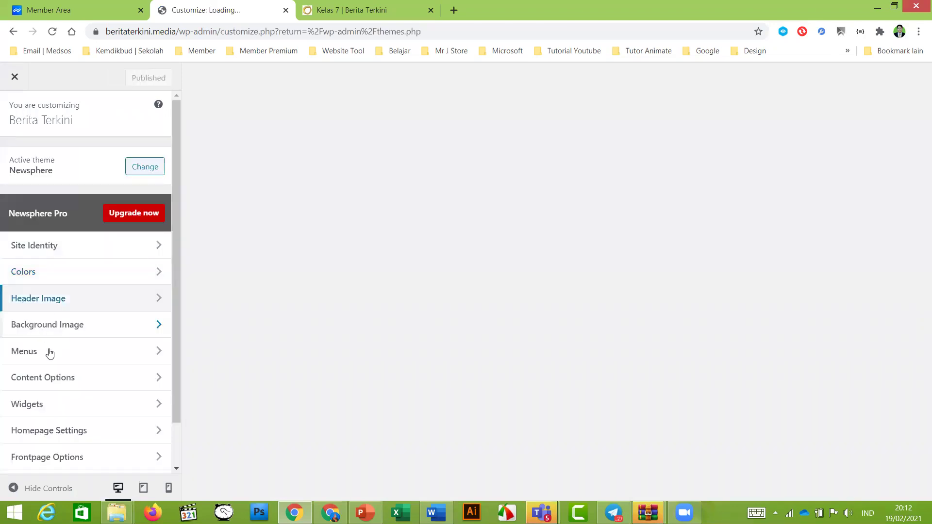
click(48, 351)
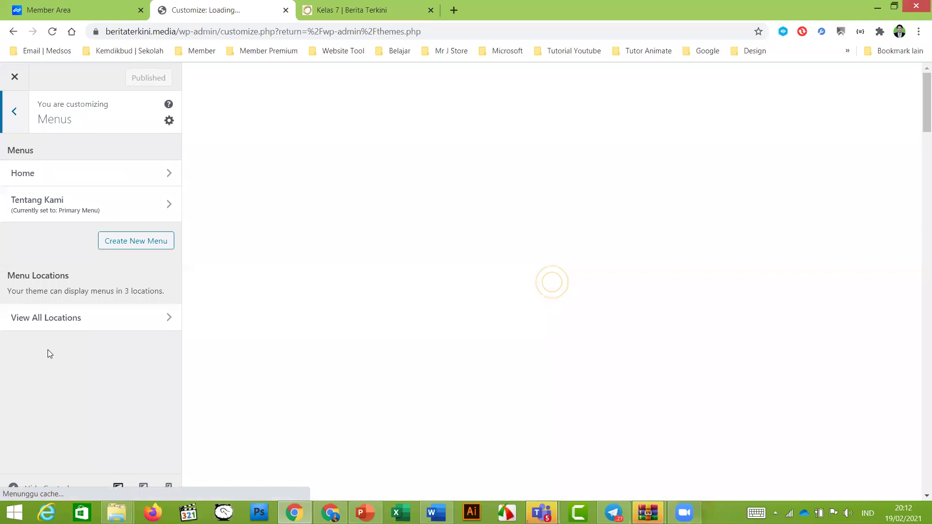
click(74, 205)
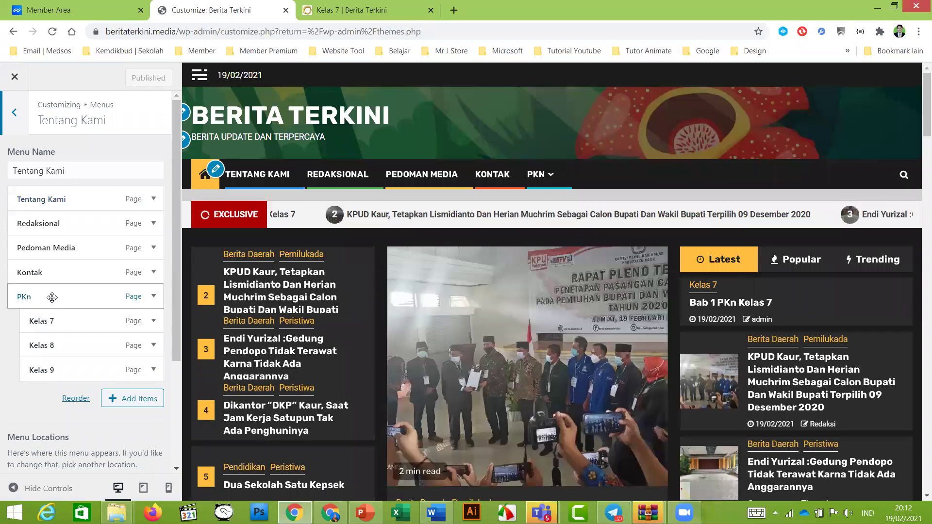
click(51, 297)
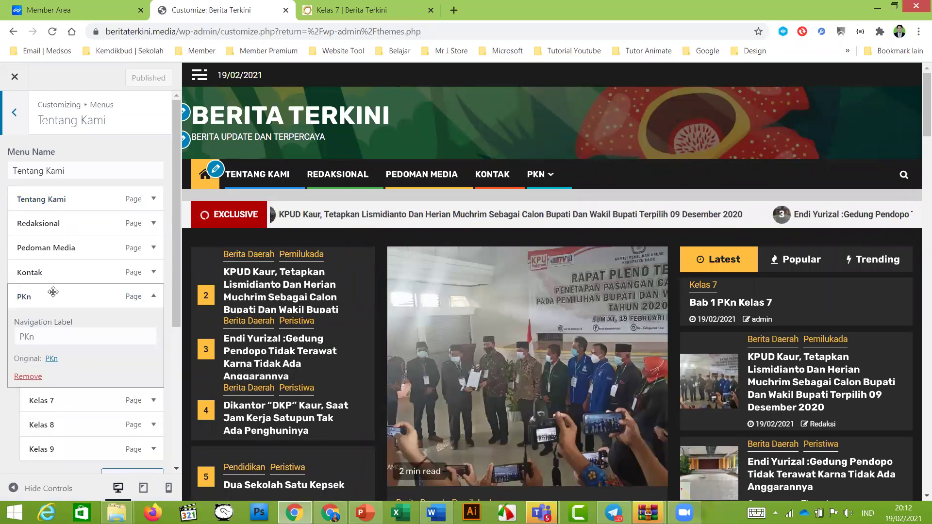
click(28, 377)
Step: Remove Kelas 7, Kelas 8 and Kelas 9 from the menu and publish
click(51, 297)
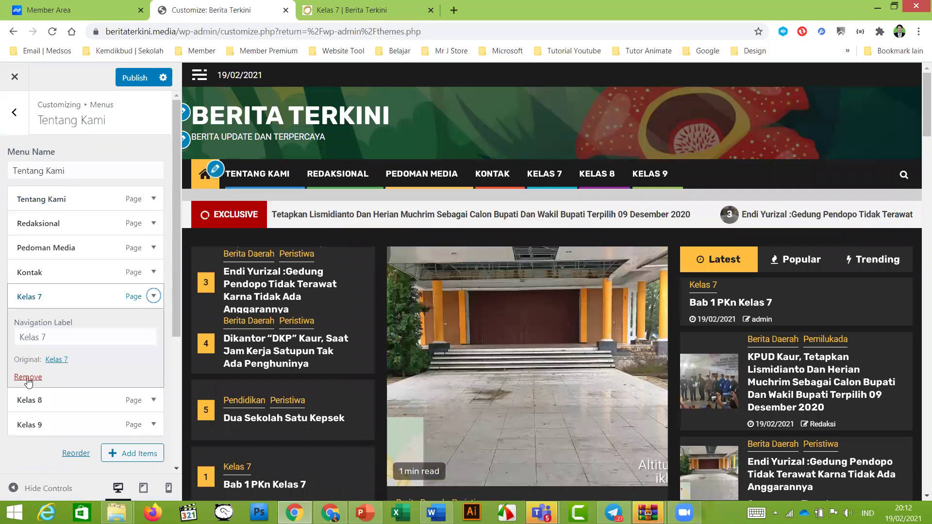
click(28, 379)
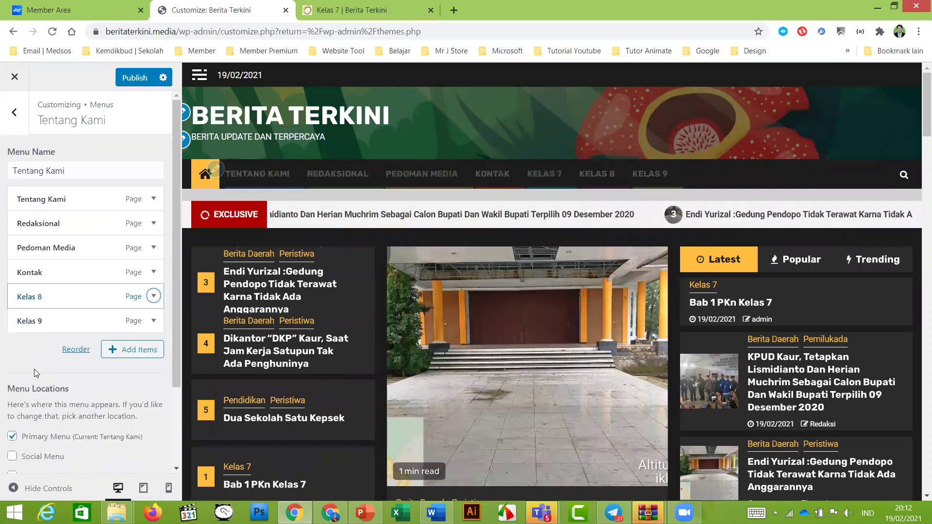
click(44, 297)
click(29, 375)
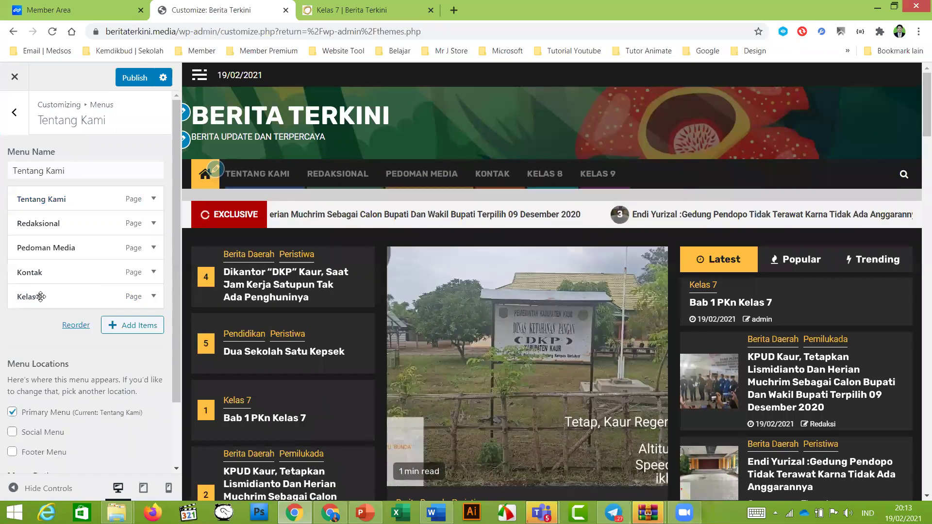
click(41, 296)
click(26, 357)
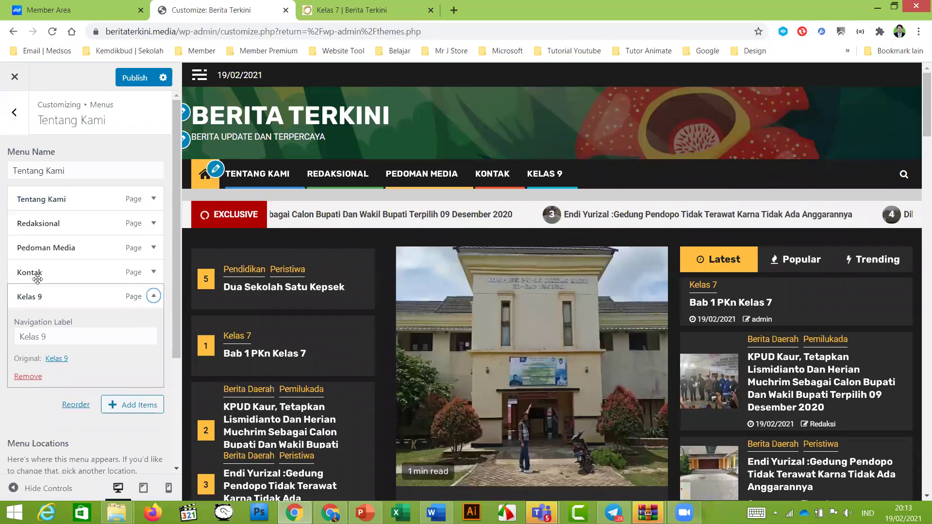
click(139, 78)
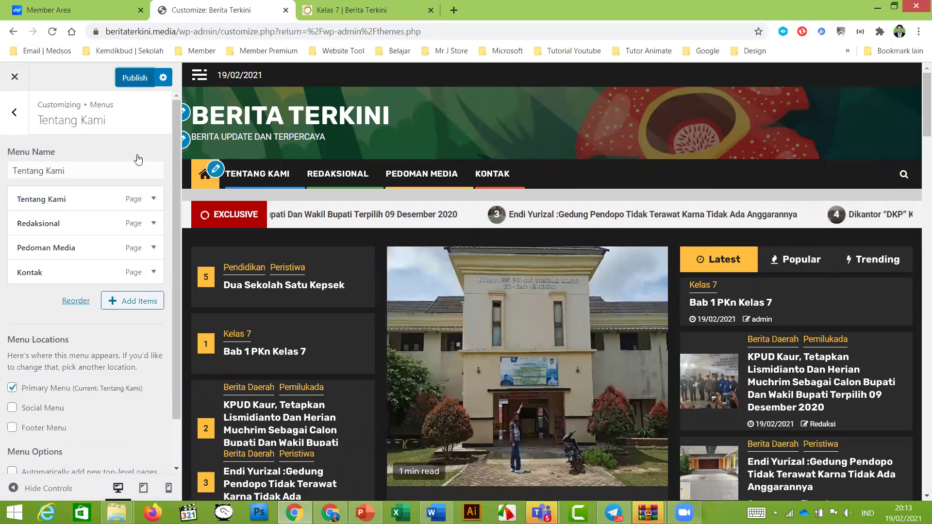
Step: Reload the live Kelas 7 page to confirm the main menu now shows only four items
click(348, 11)
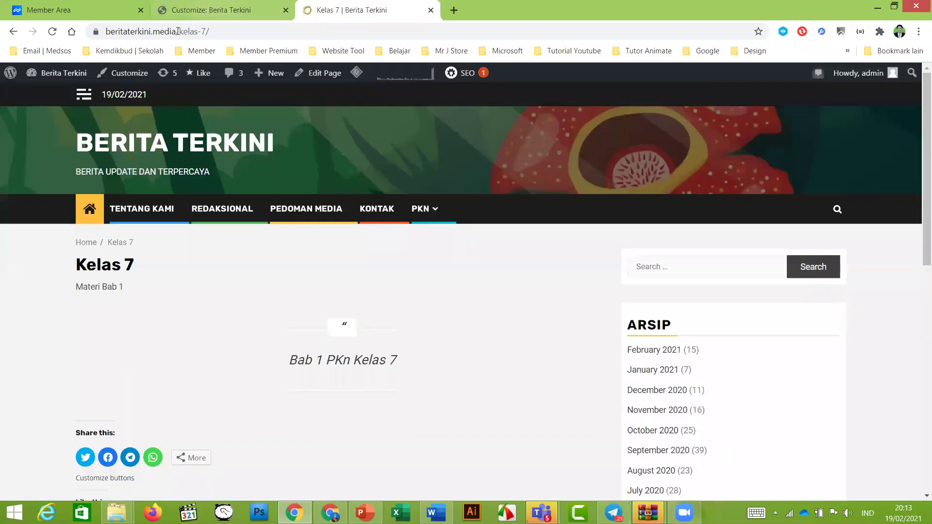
key(ctrl+shift+Tab)
click(396, 11)
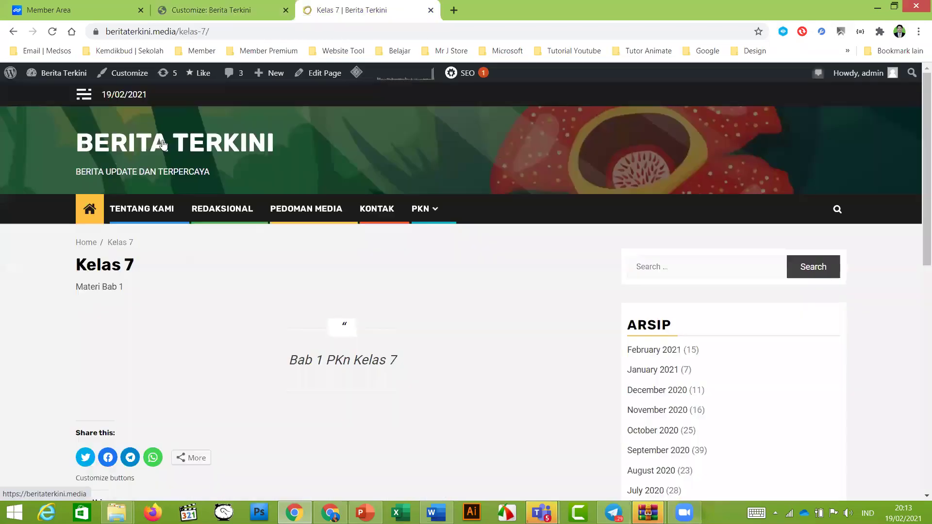
click(52, 32)
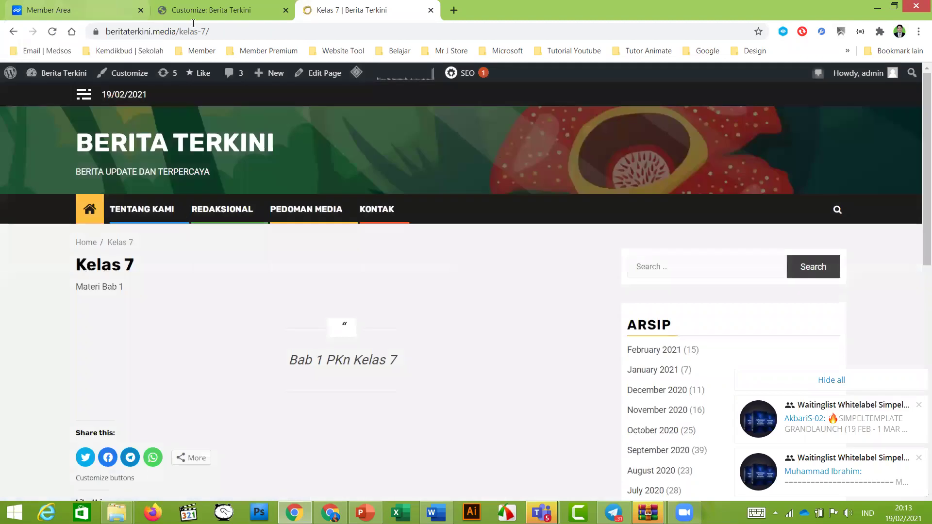
click(207, 11)
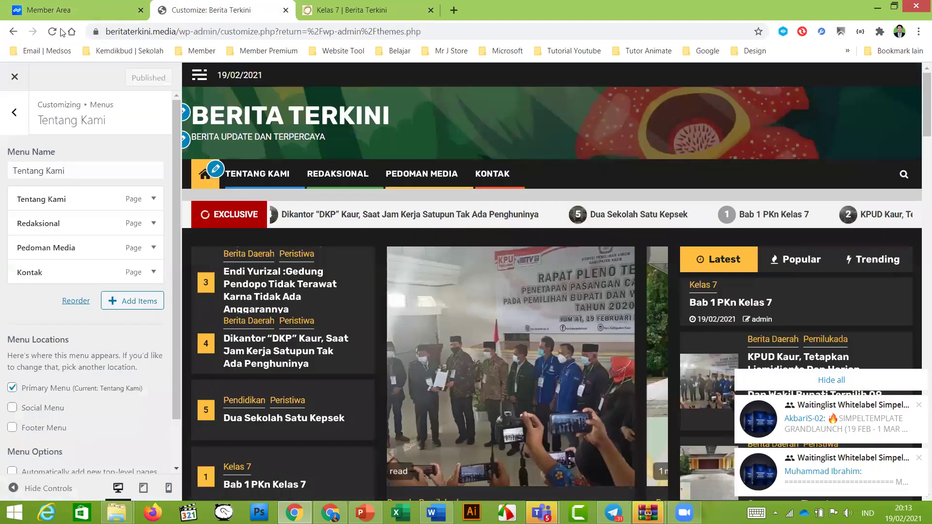
Step: Select the kelas-7/ path in the address bar, then close the customizer back to the admin
click(344, 10)
drag(209, 32, 180, 31)
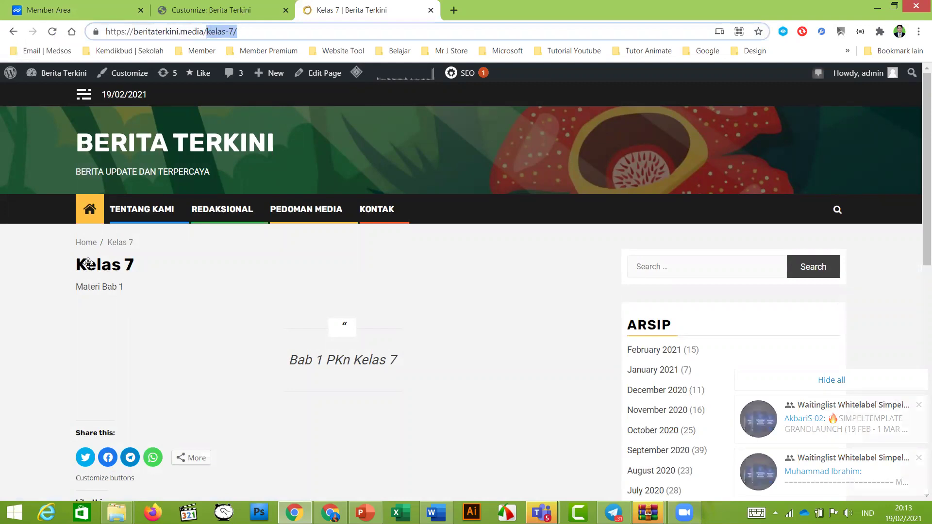
click(242, 11)
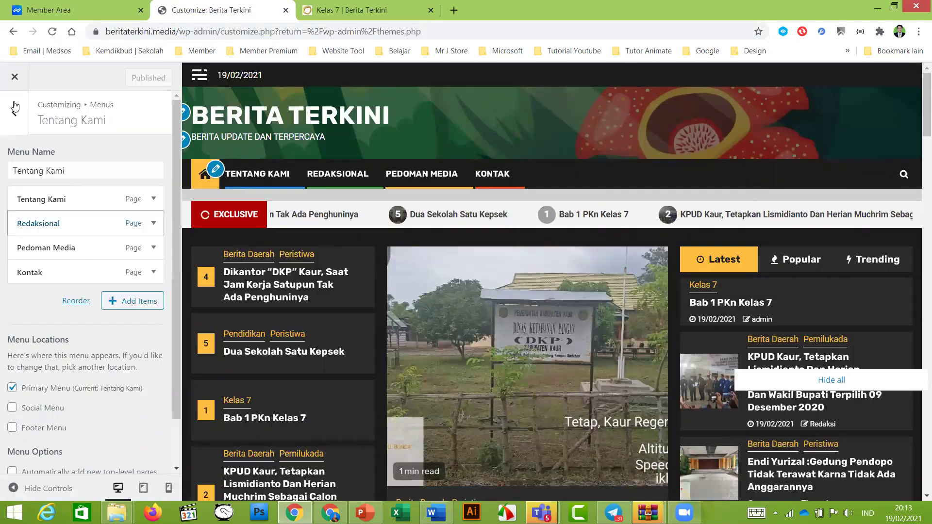
scroll(14, 95, down, 1)
scroll(15, 87, up, 1)
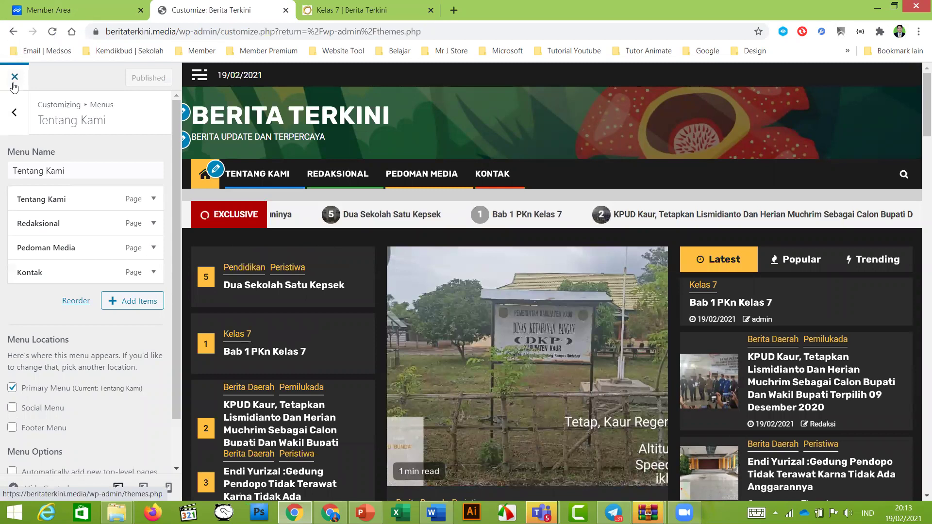
click(14, 84)
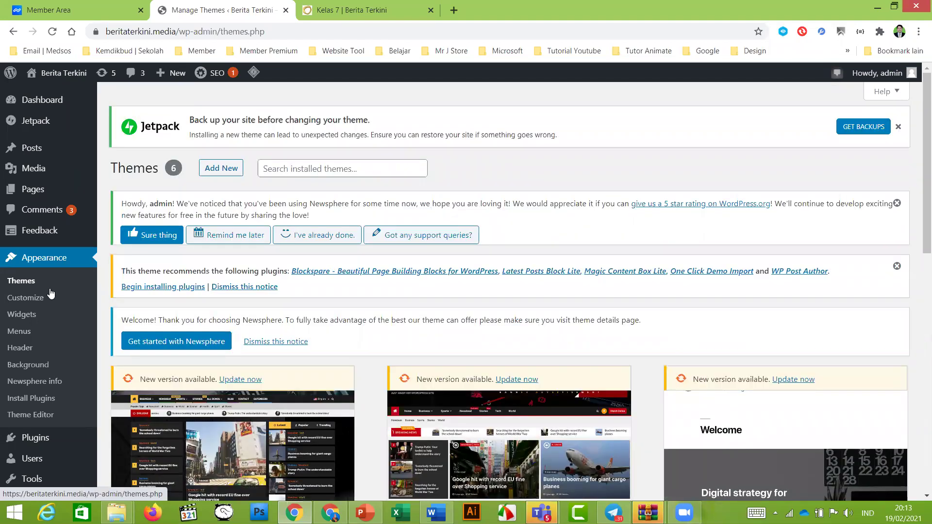
Step: Move the Bab 1 PKn Kelas 7 post to the Trash from the Posts list
click(32, 149)
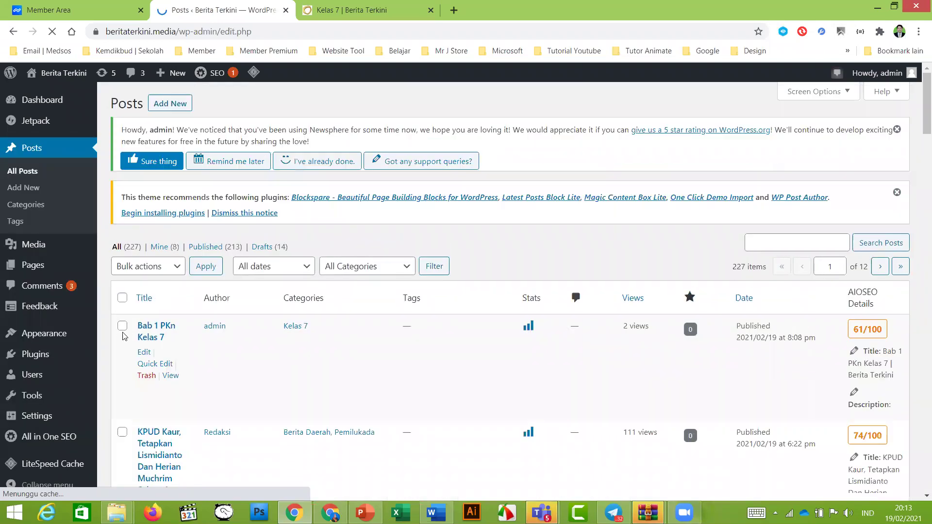
click(146, 377)
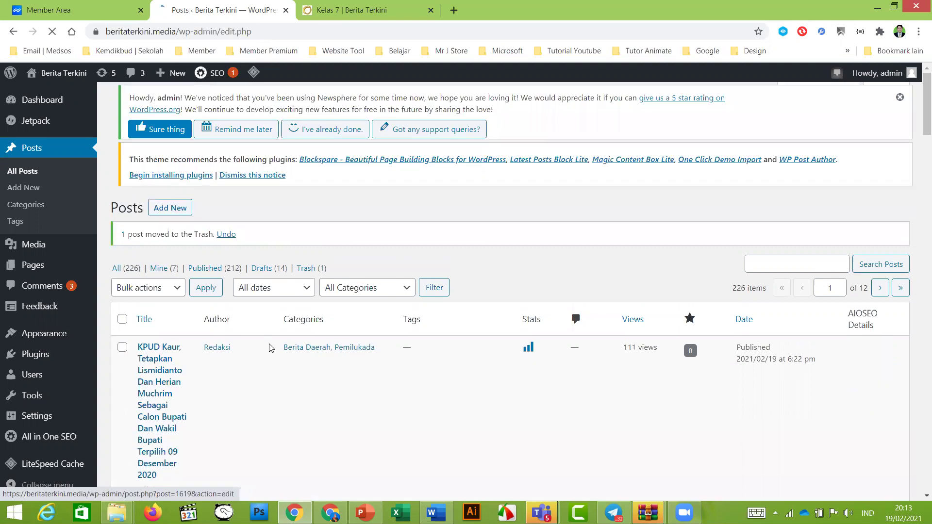
scroll(165, 279, down, 2)
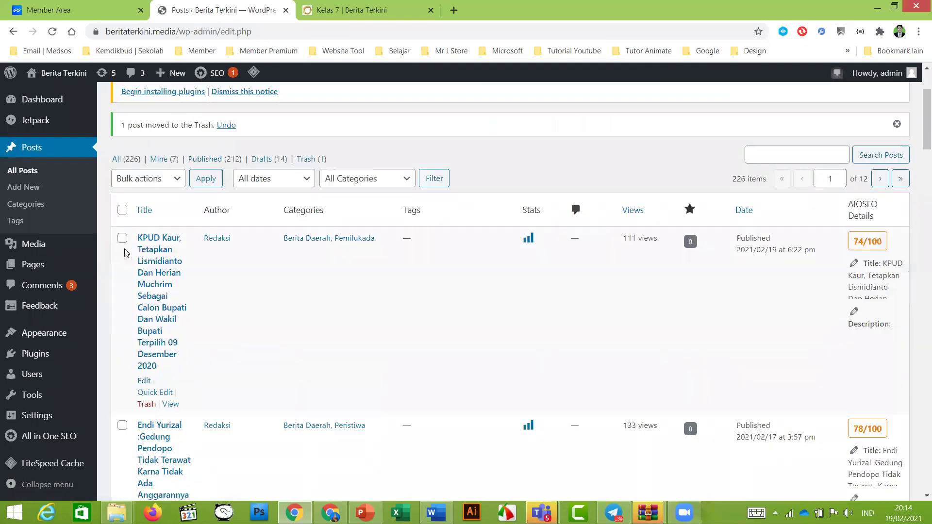
click(123, 238)
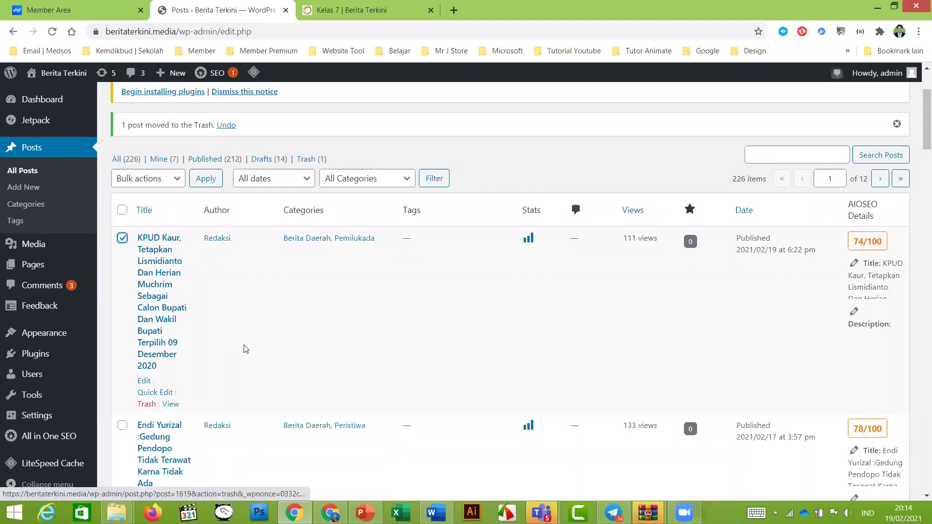
scroll(246, 349, up, 2)
click(122, 359)
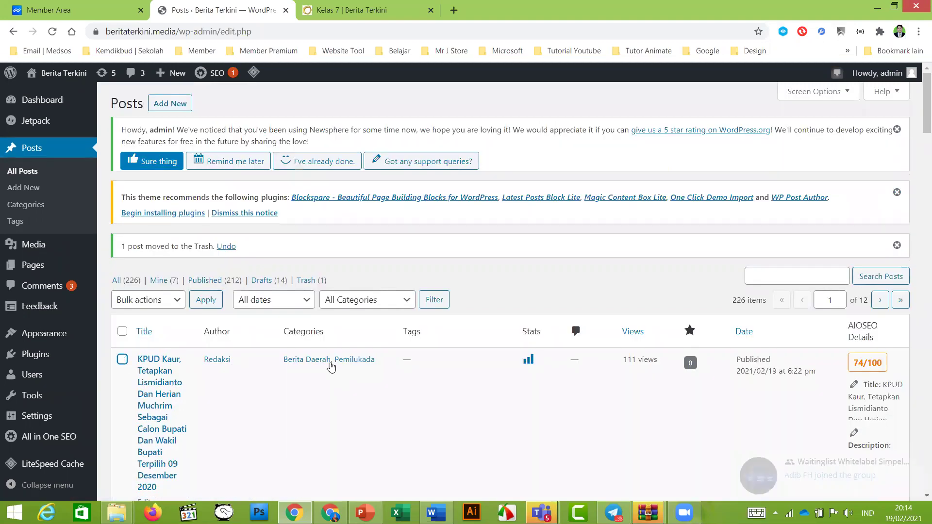
Step: Permanently delete the Bab 1 PKn Kelas 7 post from the Trash view
click(305, 281)
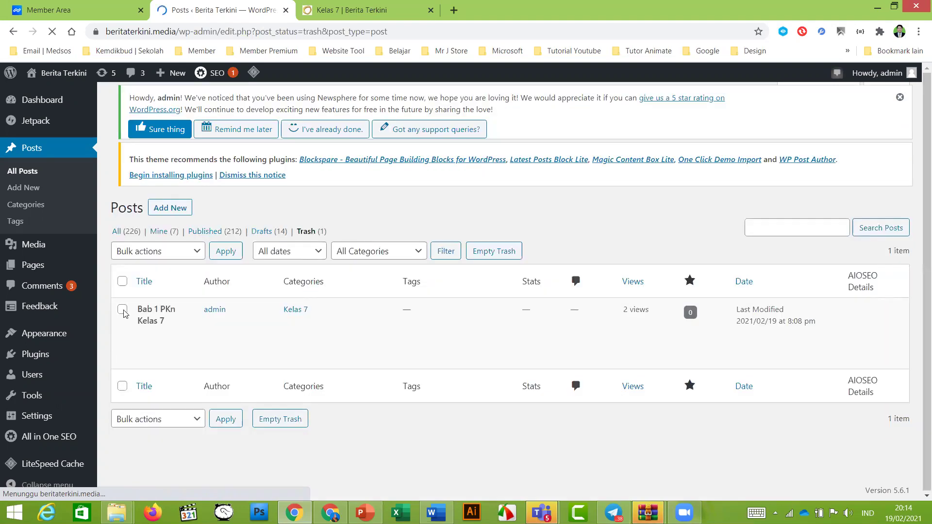
click(123, 325)
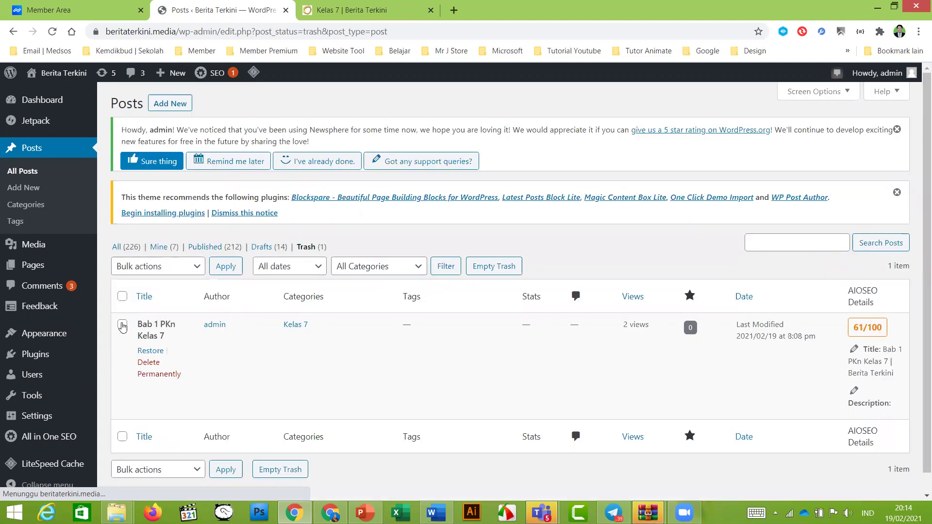
click(147, 373)
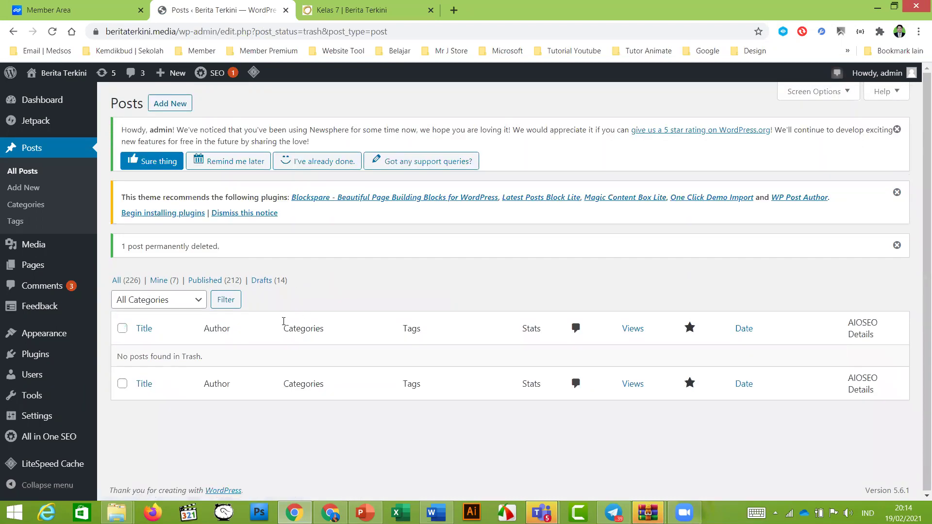
click(264, 282)
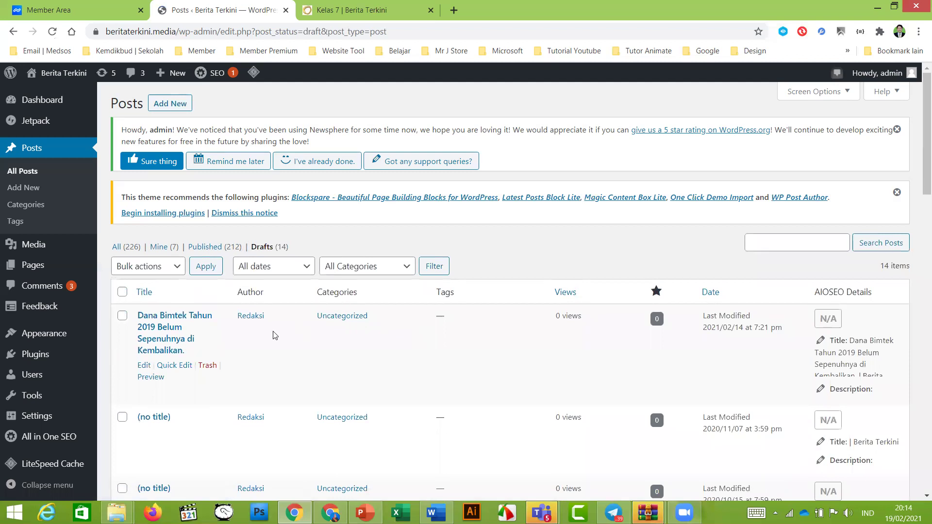
Step: Open the Dana Bimtek Tahun 2019 draft in the editor and scroll through its 118-word body
scroll(231, 334, down, 1)
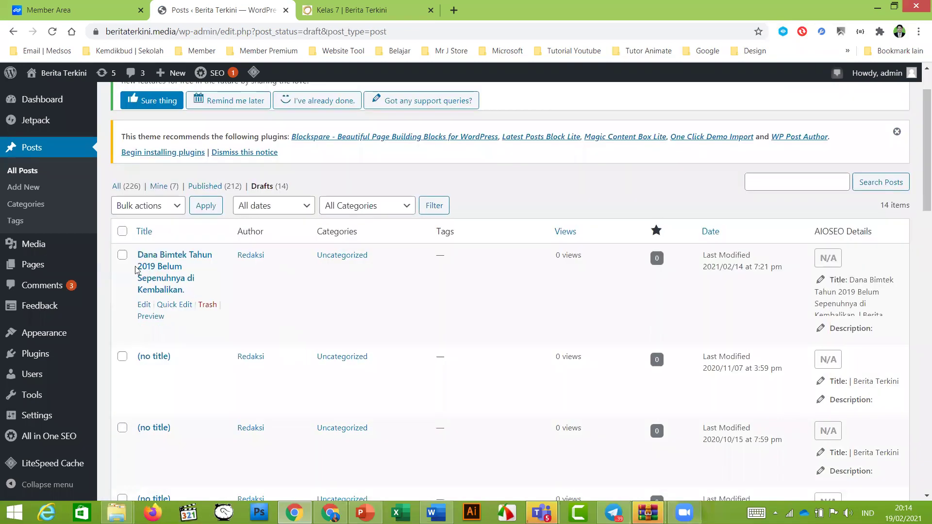
click(122, 260)
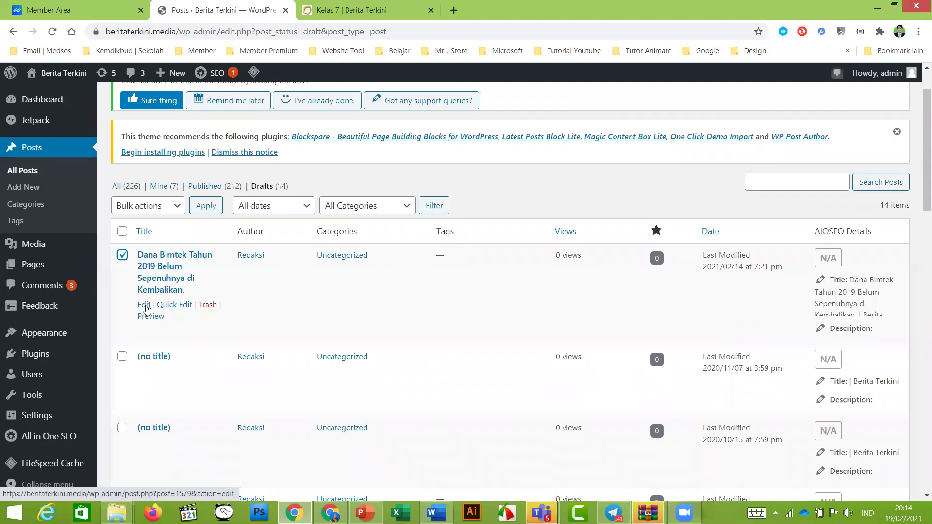
click(145, 305)
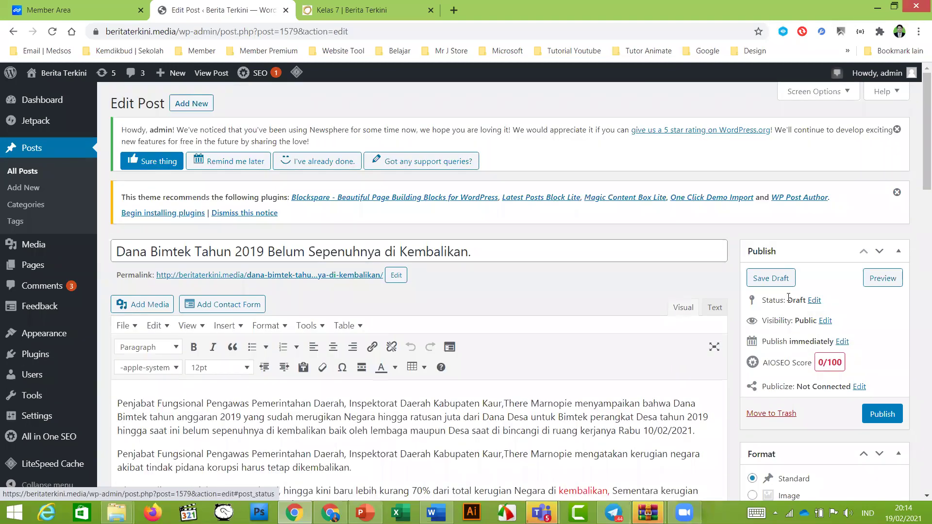
scroll(811, 301, down, 1)
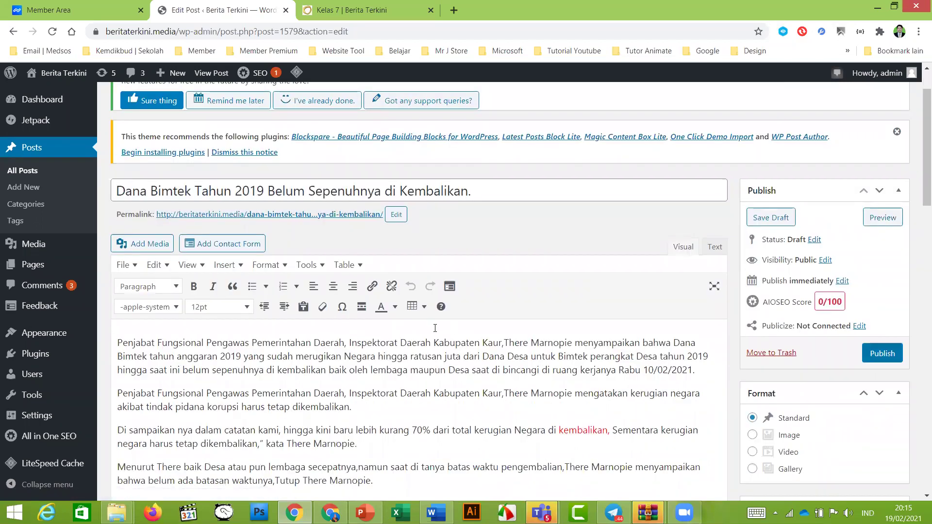
scroll(434, 328, down, 1)
scroll(435, 328, up, 1)
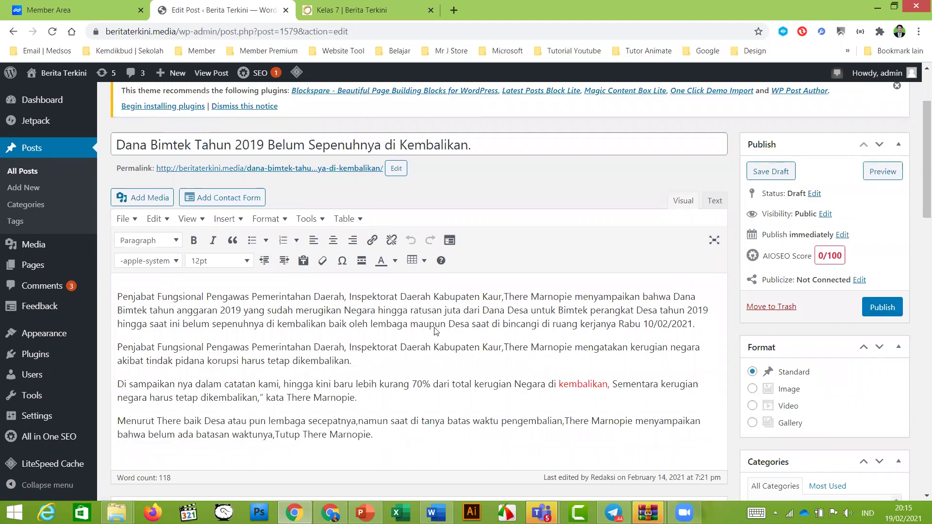
scroll(428, 321, up, 2)
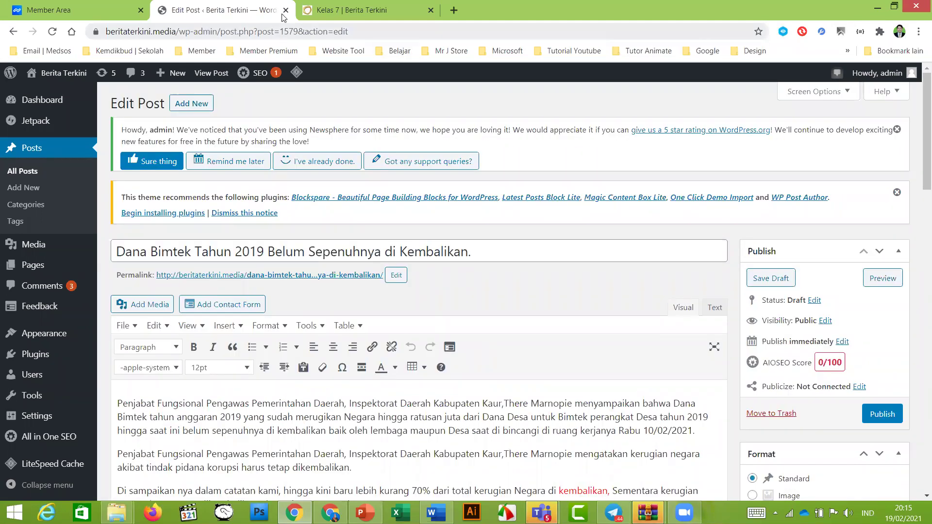
Step: Close the Dana Bimtek draft editor and return to the Berita Terkini list of 14 drafts
click(16, 37)
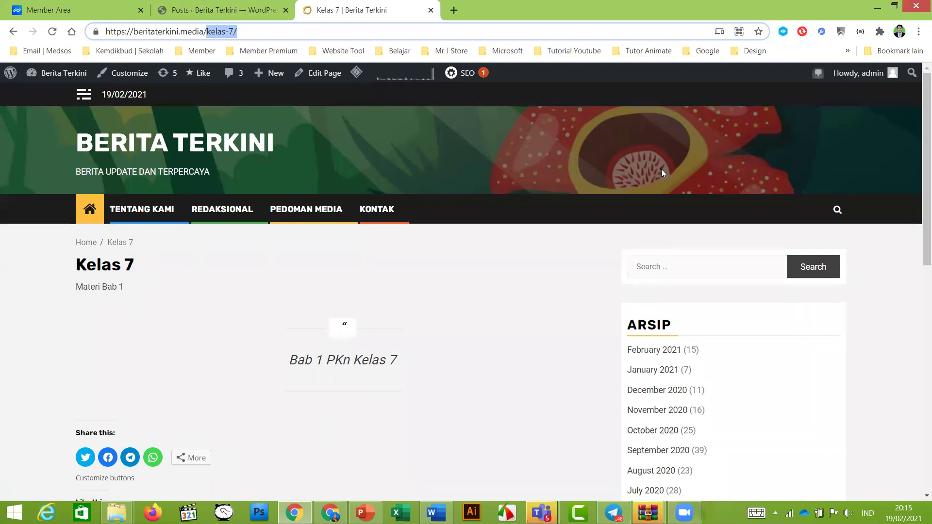
click(246, 10)
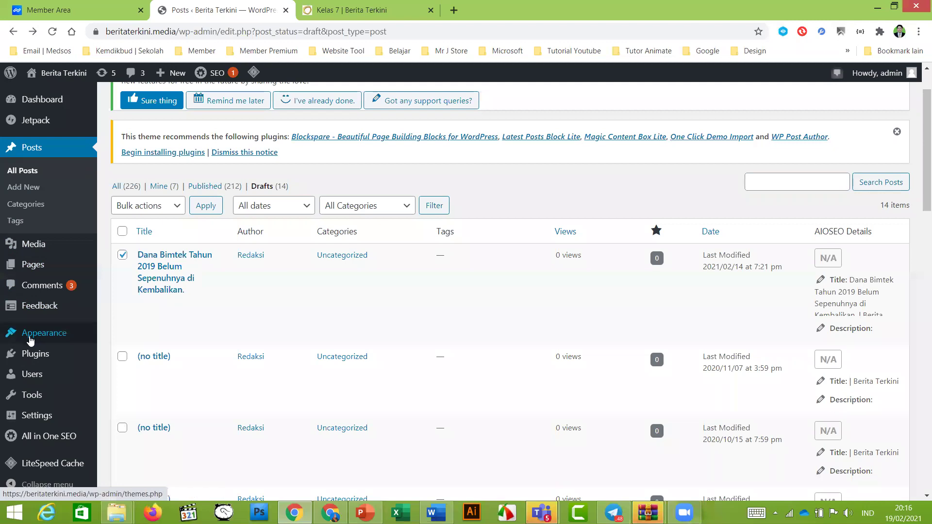
mouse_move(30, 341)
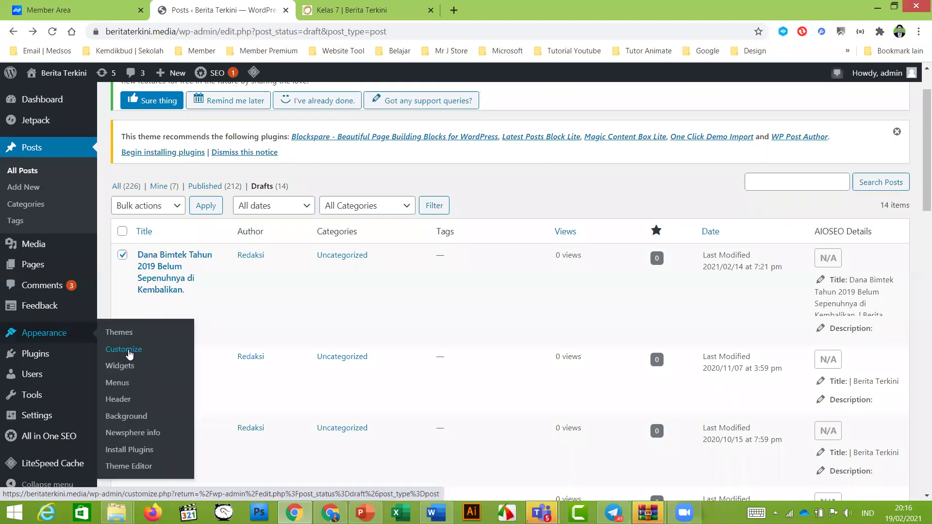
Step: Open the Berita Terkini Customizer and its Header Image section for the Newsphere theme
click(130, 355)
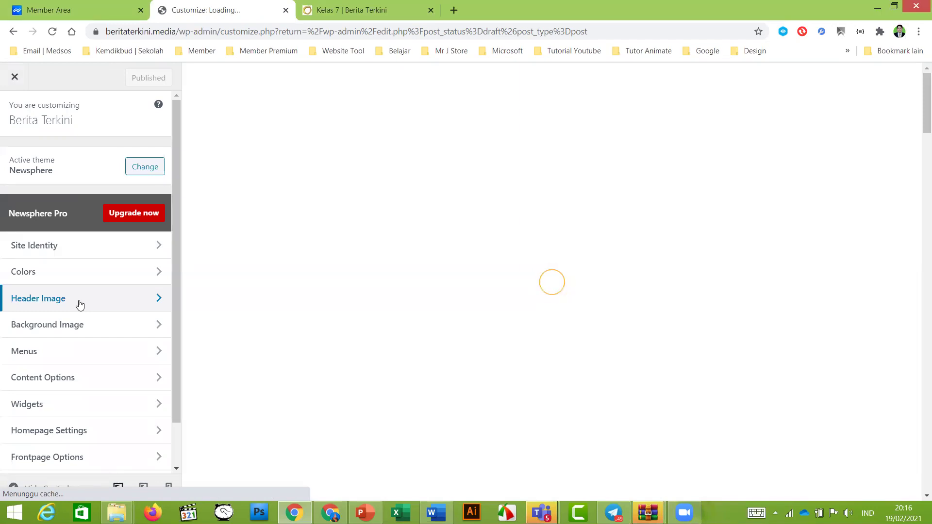
click(80, 305)
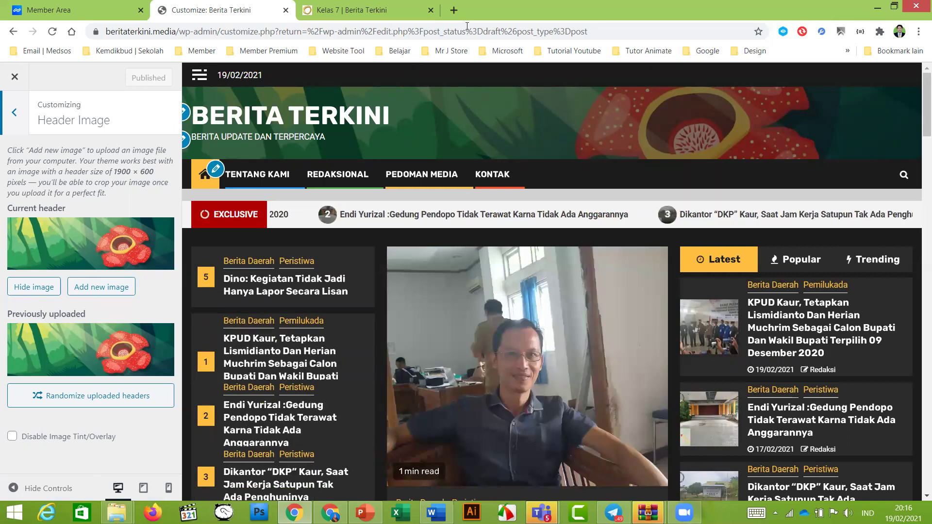
Step: Load the Kontak Publik website in a new browser tab
click(453, 10)
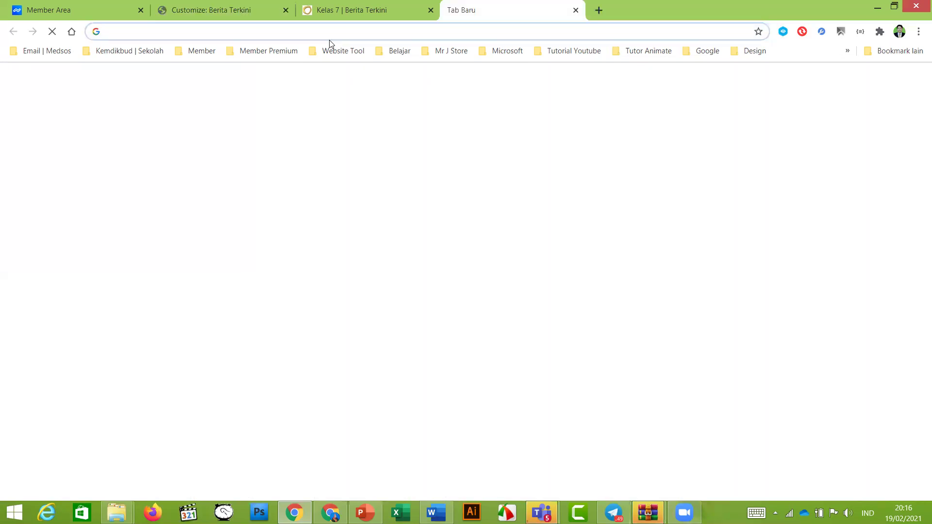
text(kontakpublik.com)
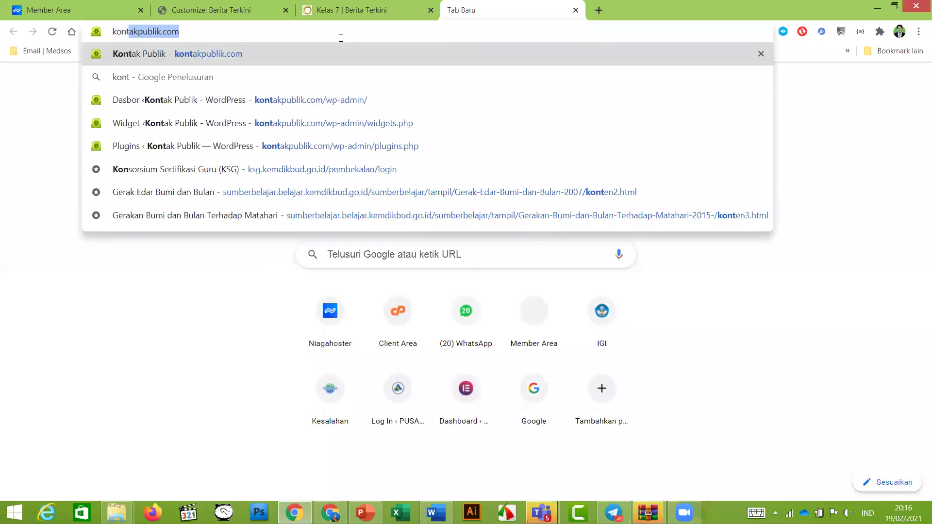
key(Return)
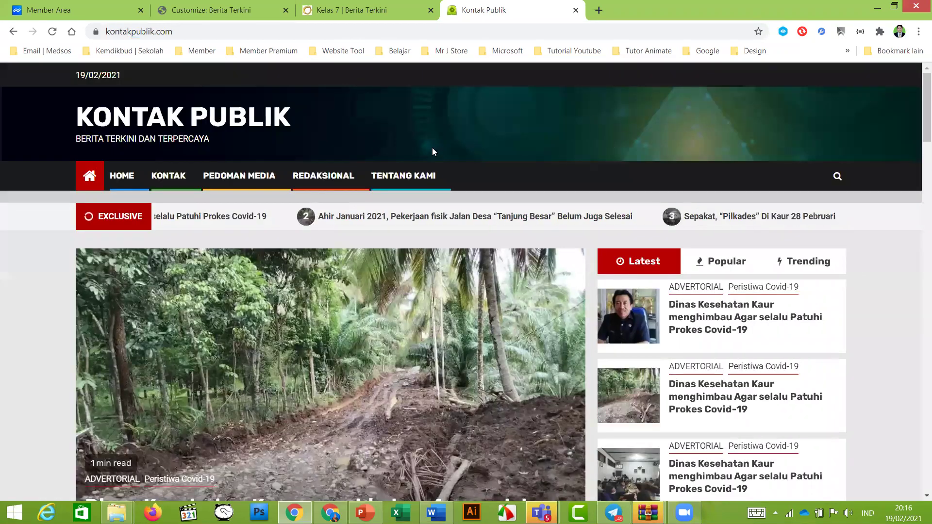
scroll(439, 191, down, 1)
scroll(440, 174, up, 1)
Step: Go to Kontak Publik's /wp-admin login page and sign in with the account credentials
click(223, 29)
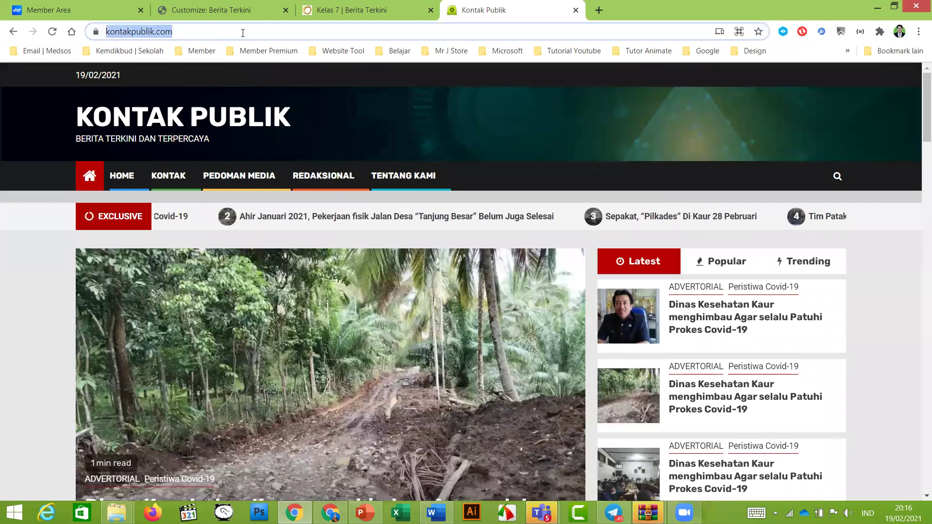
text(/w)
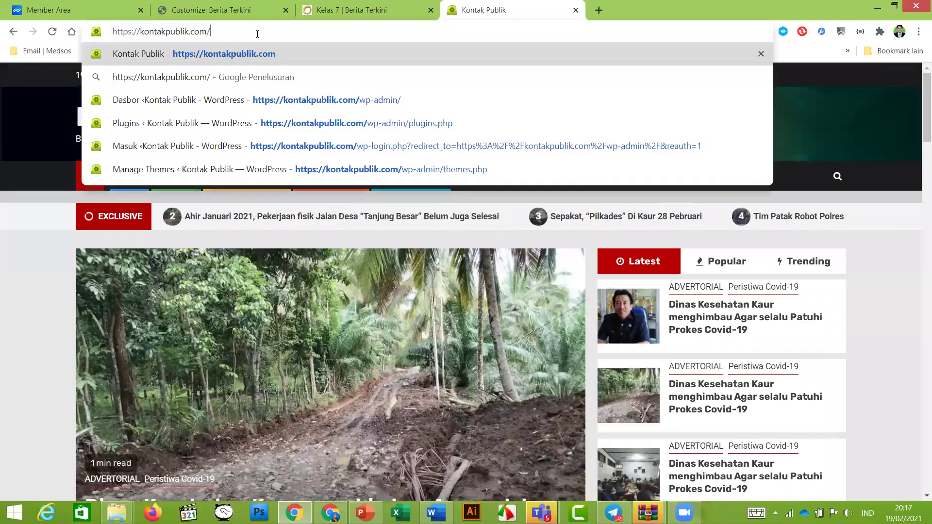
key(Return)
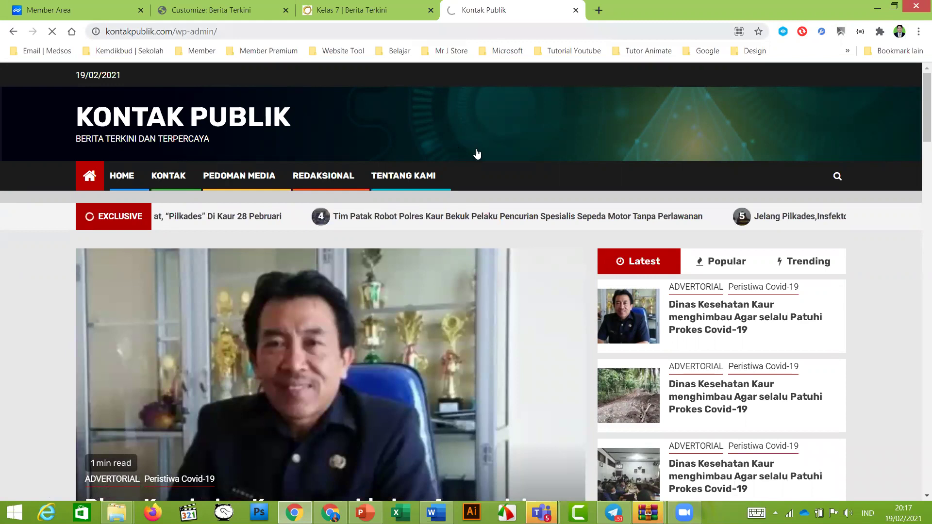
scroll(477, 154, down, 1)
scroll(478, 153, down, 1)
scroll(476, 147, up, 2)
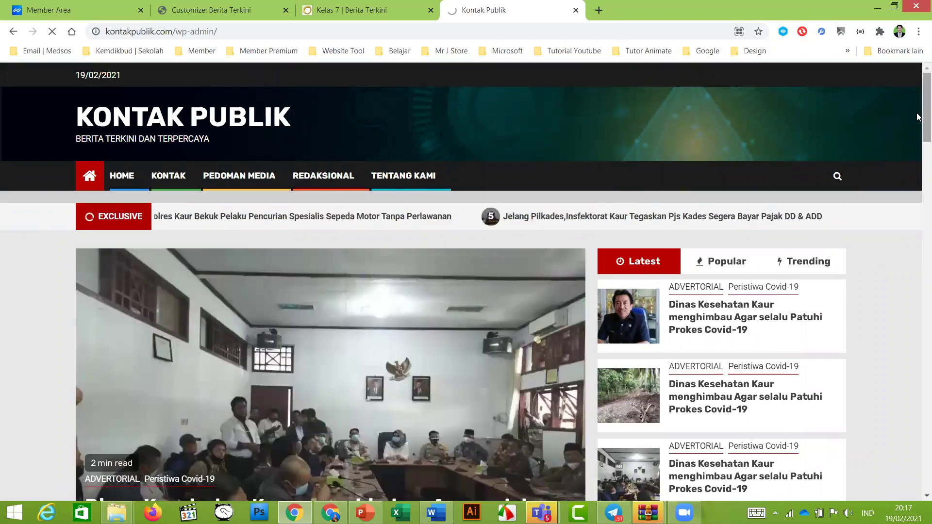
scroll(917, 116, down, 1)
scroll(917, 92, up, 1)
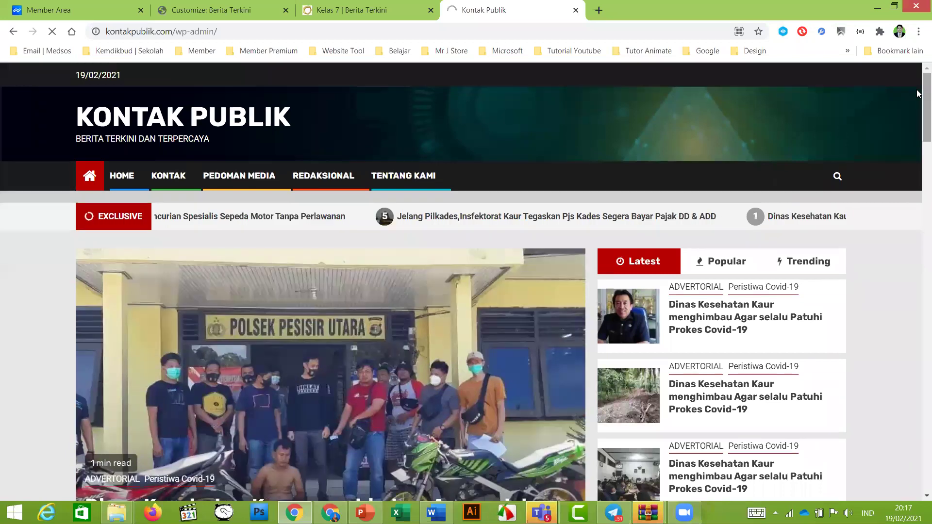
drag(918, 93, 918, 440)
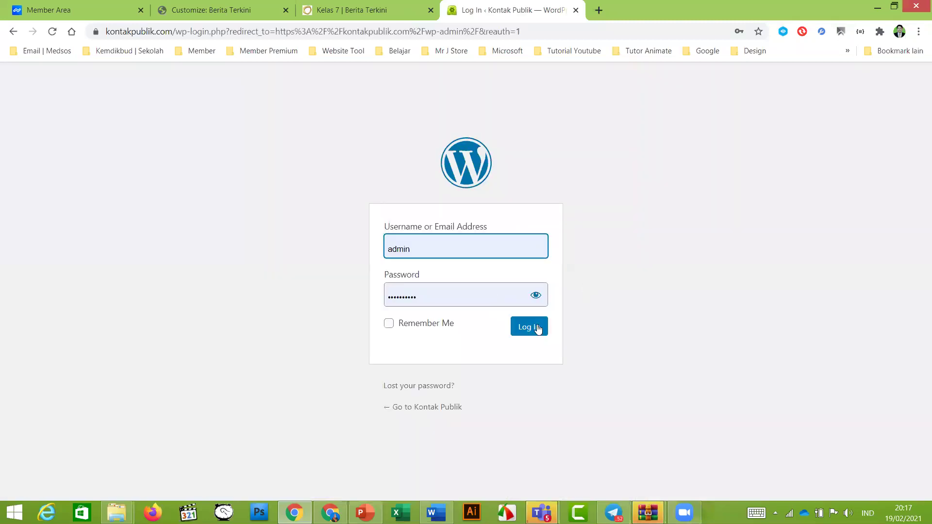
key(Return)
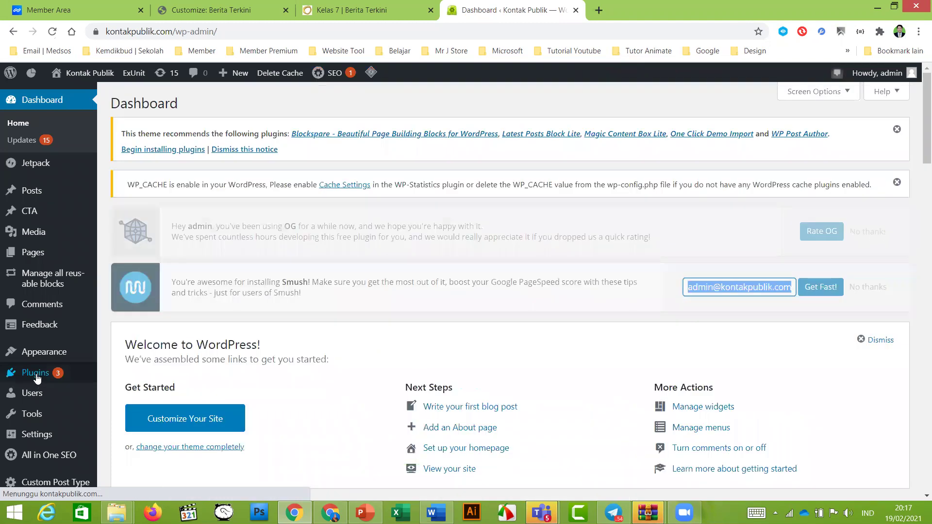
Step: Open the Installed Plugins page from Kontak Publik's Dashboard
scroll(224, 358, down, 10)
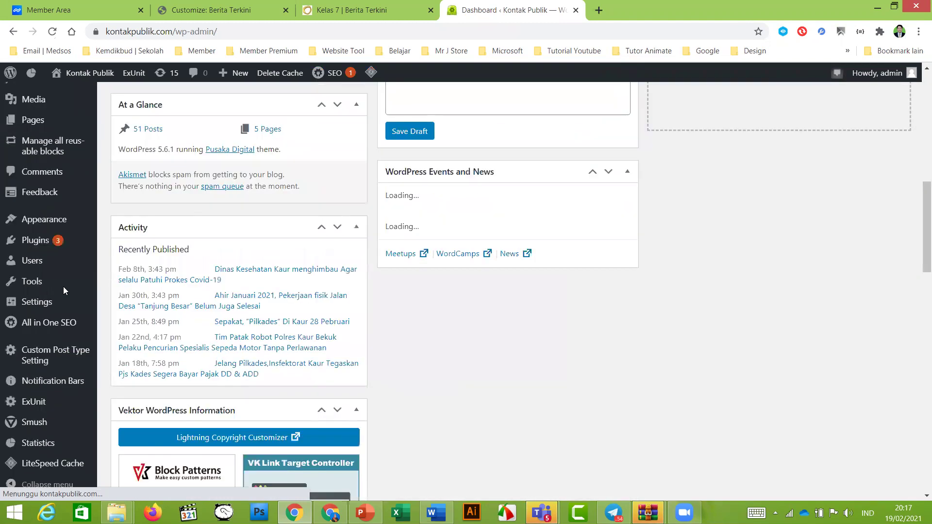
scroll(39, 243, down, 2)
click(40, 245)
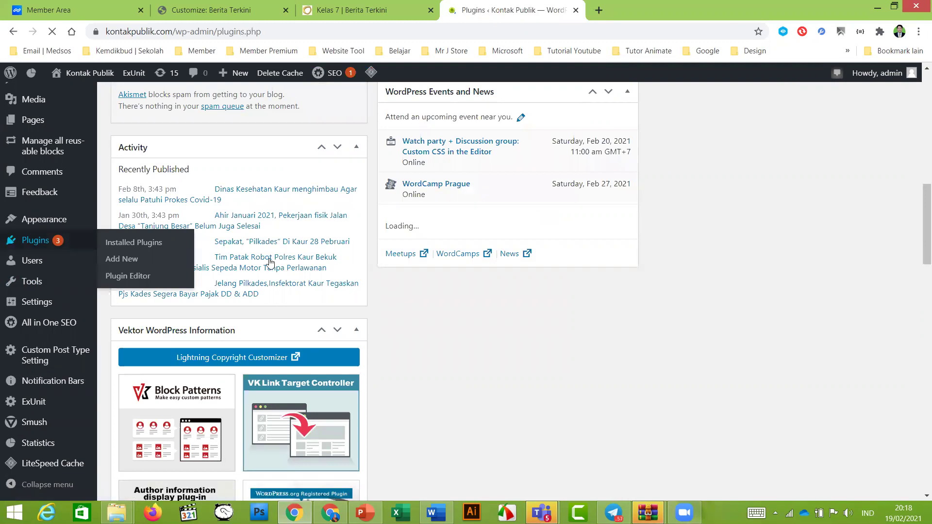
Step: Review all 15 active plugins, including All in One SEO, Jetpack and those with updates
scroll(396, 313, down, 4)
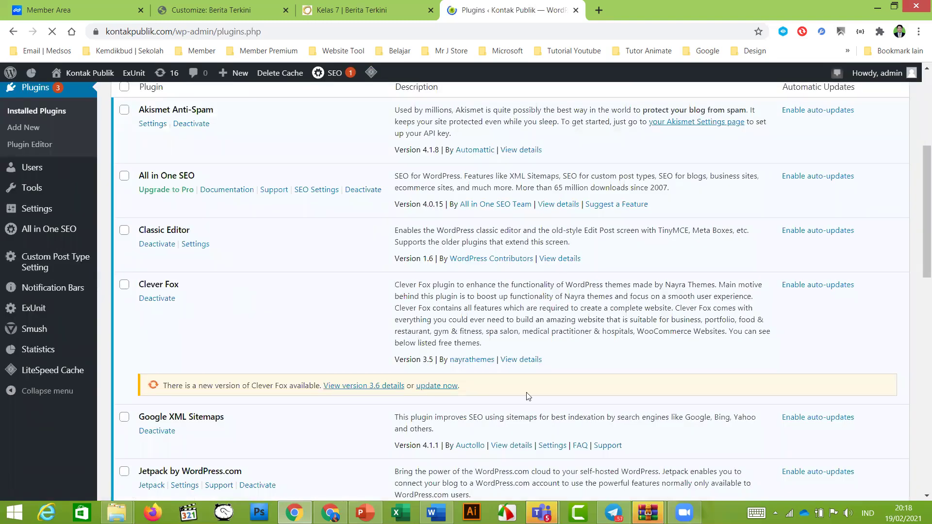
scroll(431, 404, down, 5)
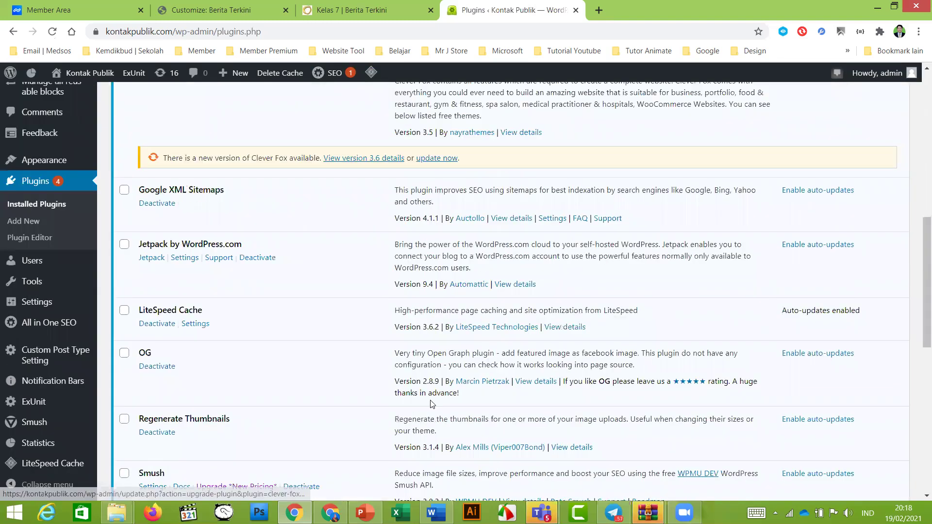
scroll(388, 379, down, 1)
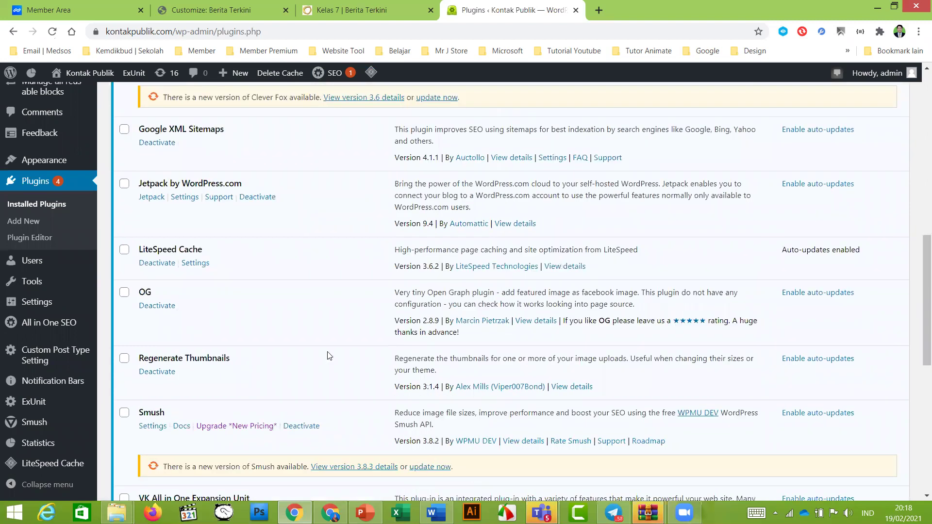
scroll(286, 297, down, 4)
scroll(436, 345, up, 1)
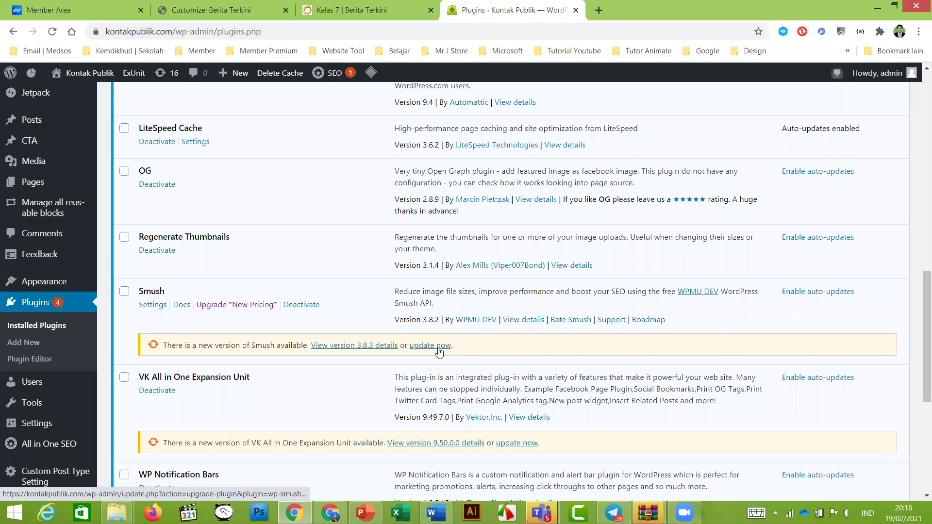
scroll(432, 348, down, 2)
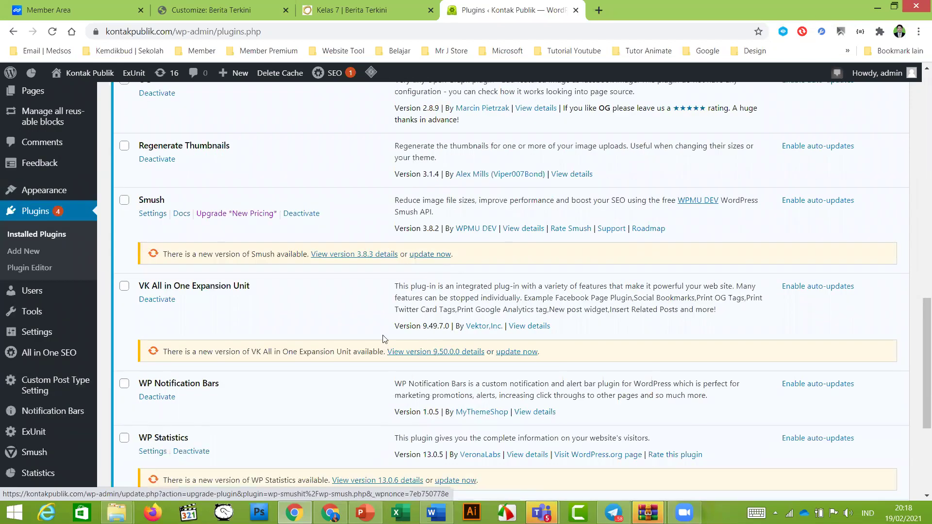
scroll(436, 328, down, 1)
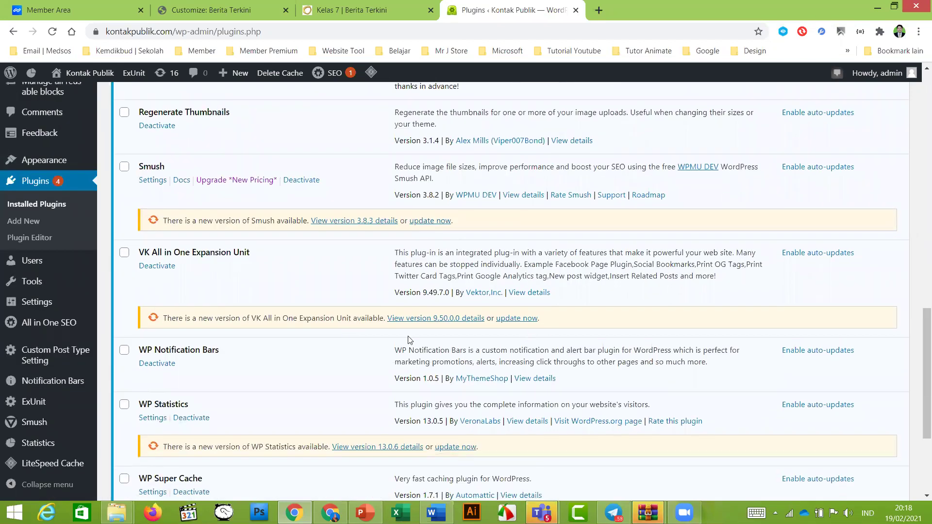
scroll(460, 337, down, 2)
scroll(461, 338, down, 1)
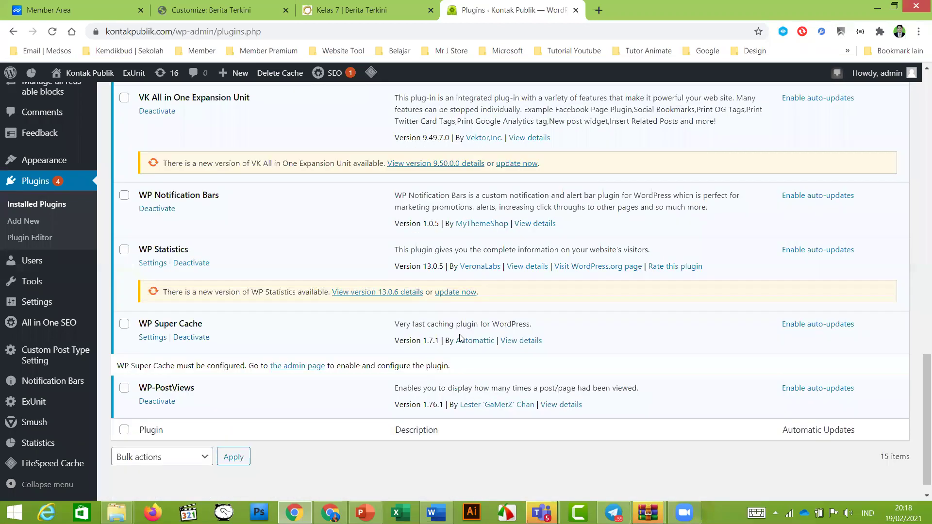
scroll(461, 335, up, 2)
scroll(460, 334, up, 6)
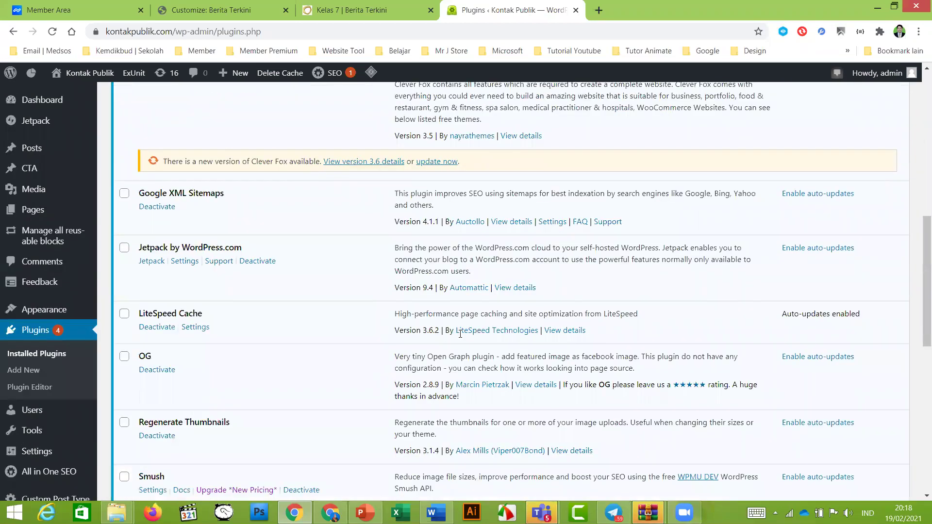
scroll(460, 333, up, 8)
scroll(461, 338, down, 4)
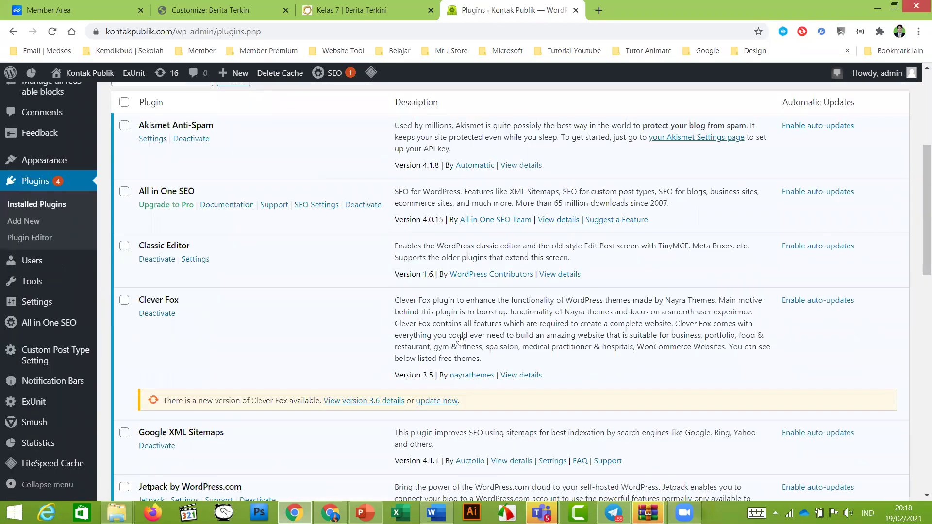
scroll(461, 338, down, 1)
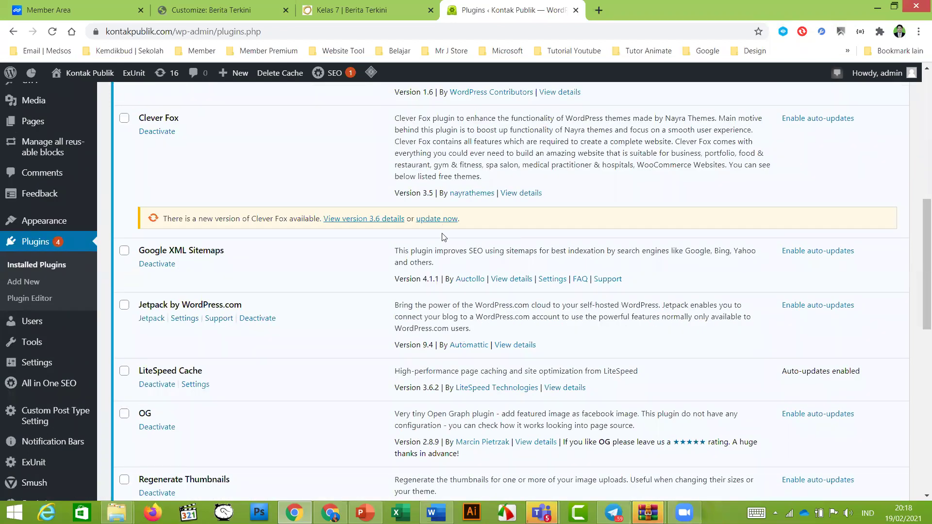
scroll(73, 272, up, 1)
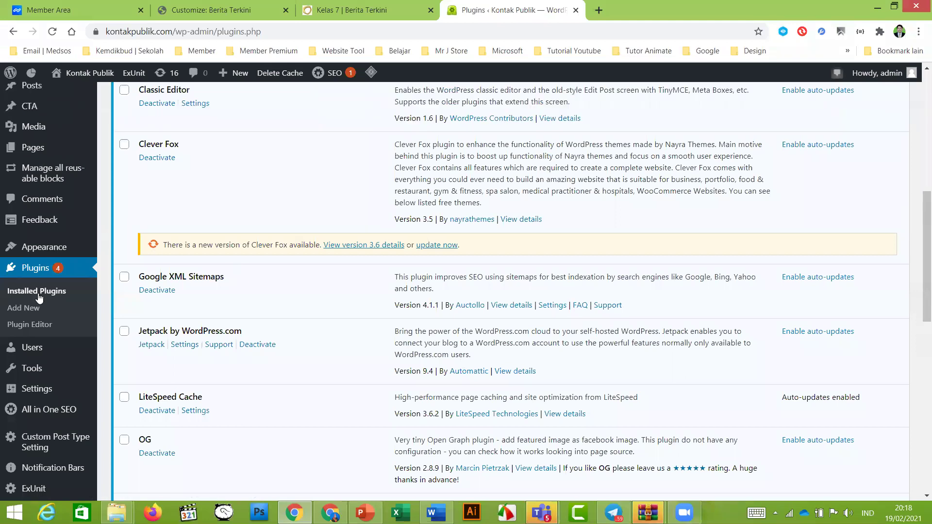
scroll(47, 335, up, 4)
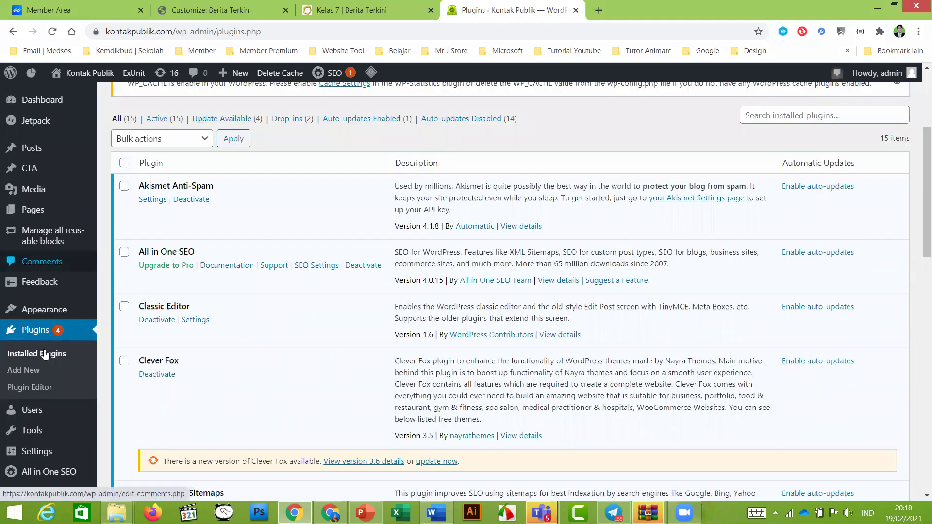
scroll(47, 366, down, 4)
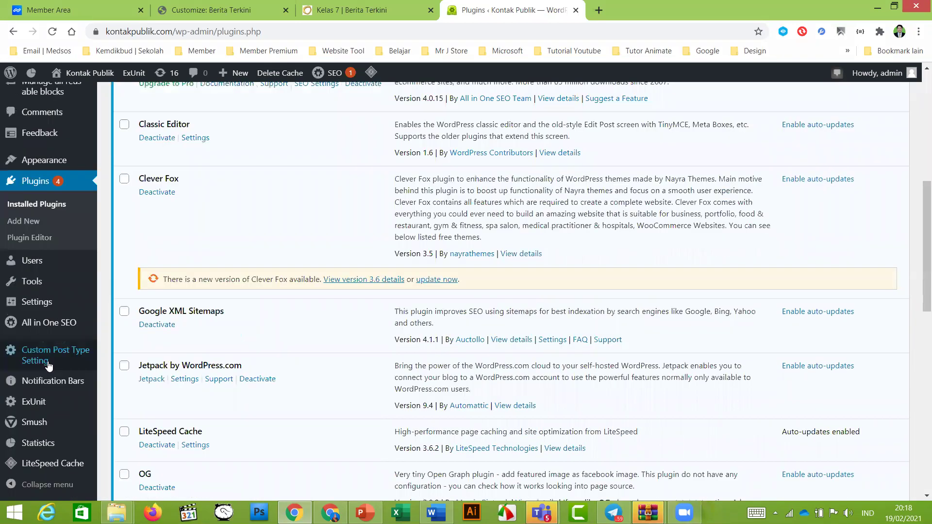
scroll(48, 359, up, 1)
Step: Check Kontak Publik's Header Image in the Customizer, then return to the Berita Terkini Kelas 7 tab
mouse_move(43, 221)
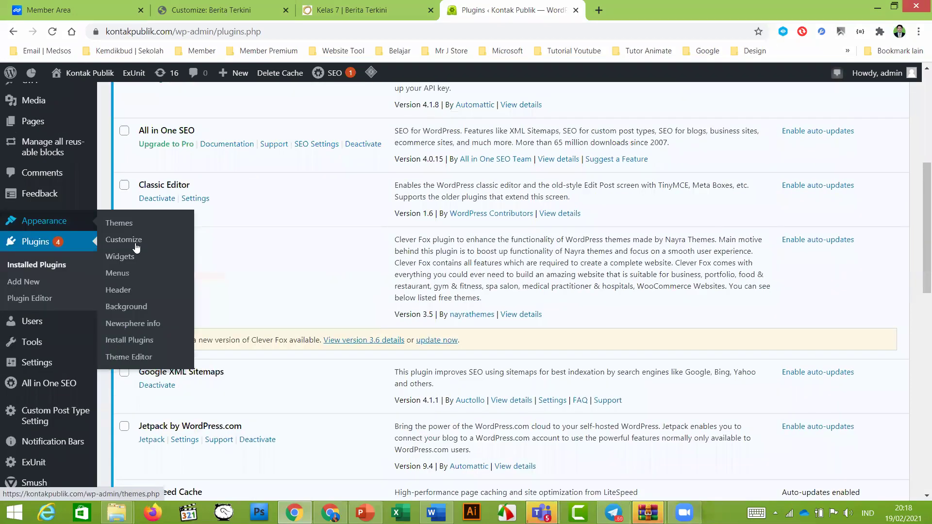
click(135, 244)
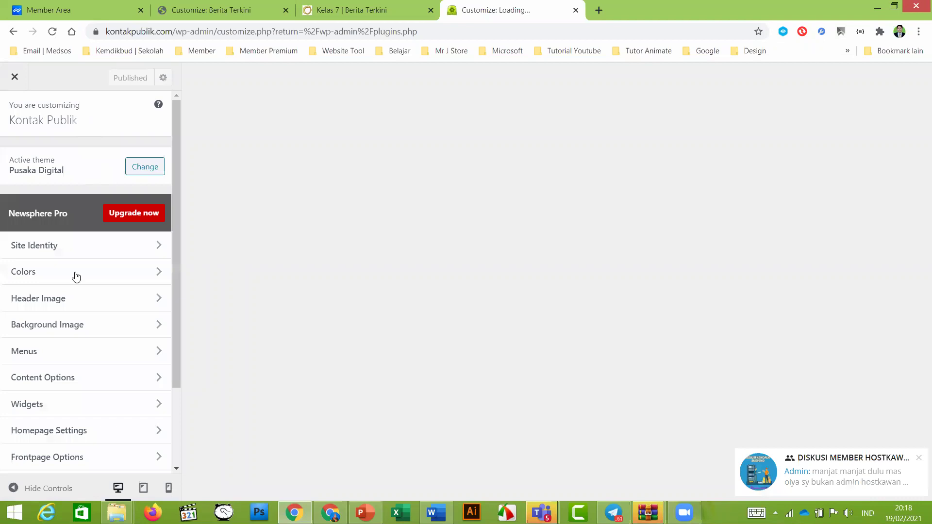
click(67, 301)
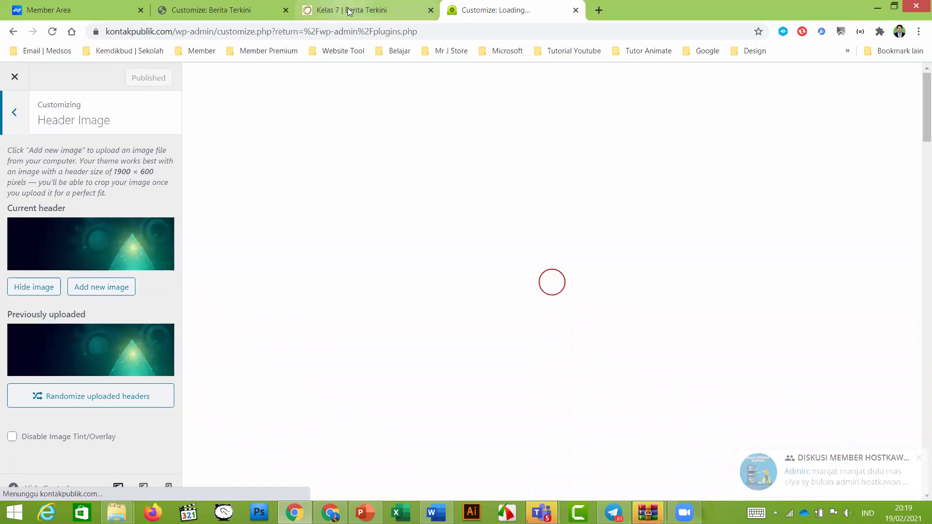
key(ctrl+shift+Tab)
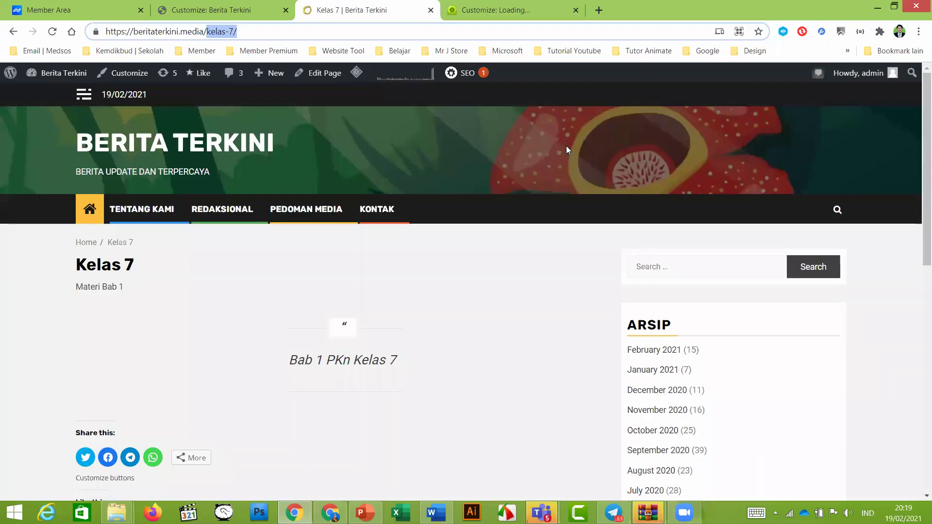
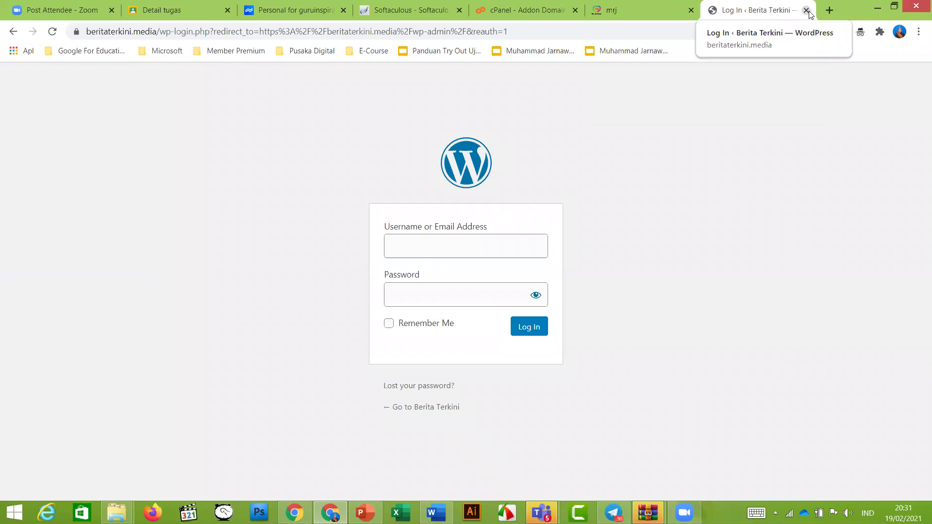
Step: Leave the Berita Terkini login and start a new browser tab with the wurimei.my.id/wp-admin/ address
key(alt+Tab)
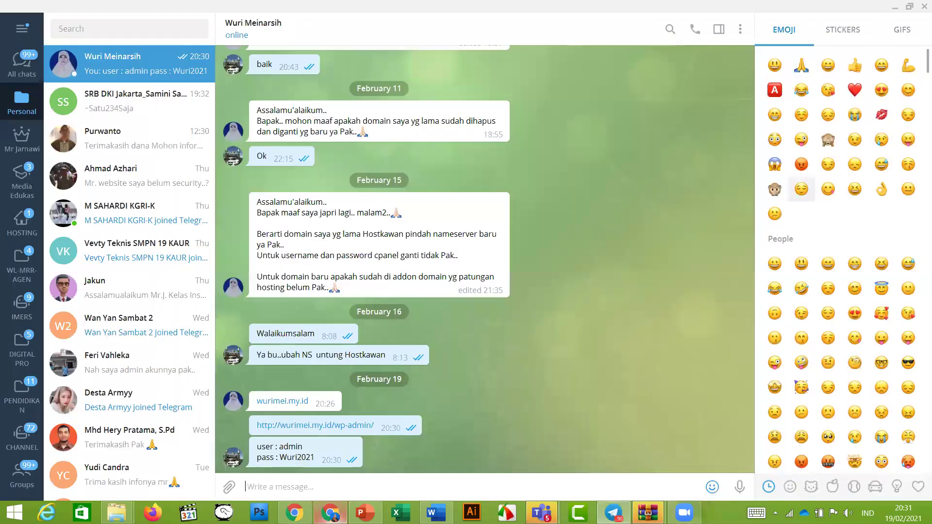
click(330, 512)
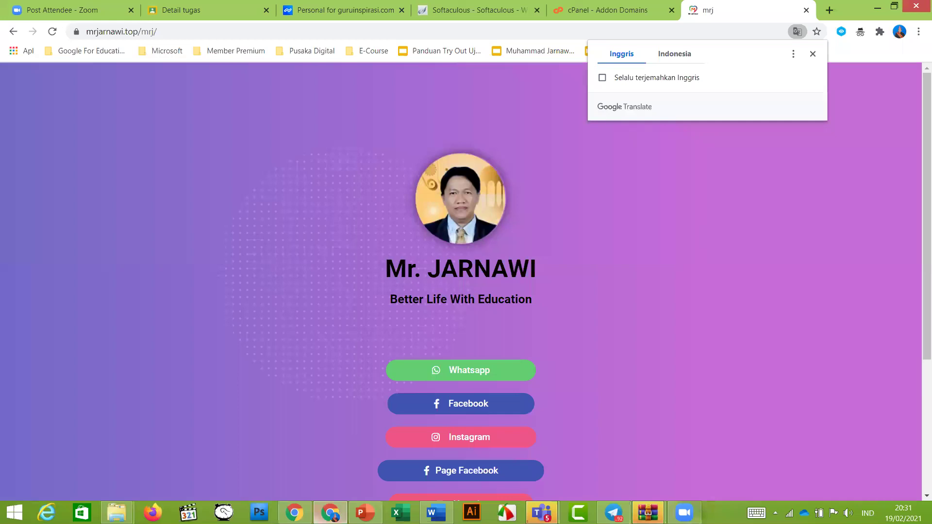
click(294, 512)
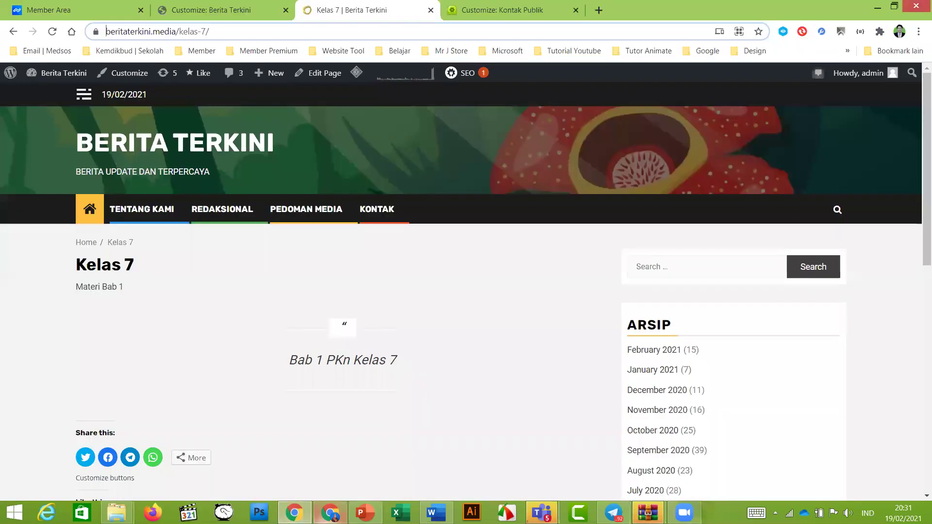
click(330, 512)
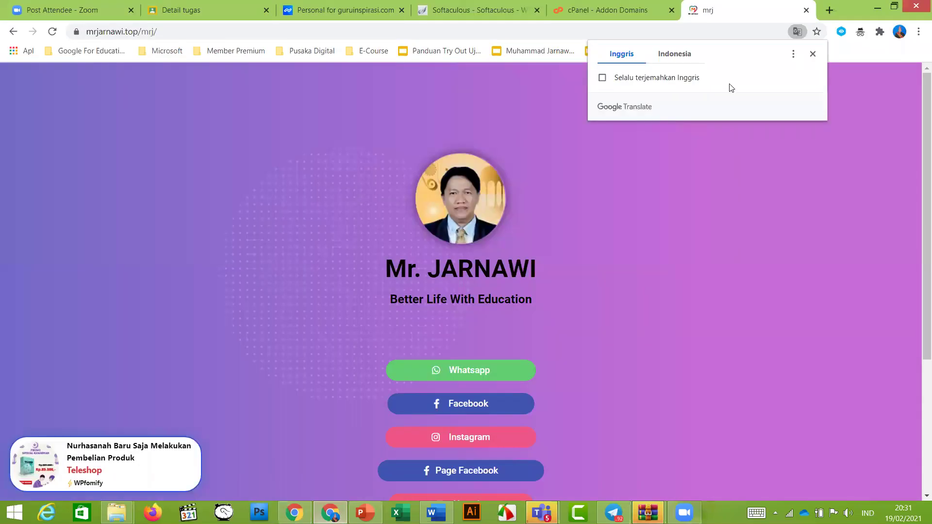
click(829, 10)
text(http://wurimei.my.id/wp-admin/)
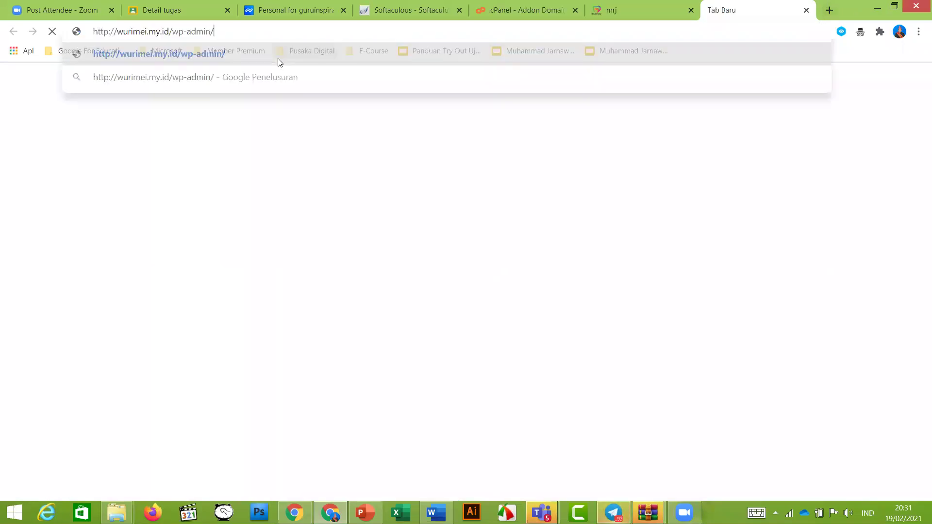
Step: Sign in to wurimei.my.id/wp-admin with the admin account and decline saving the password
key(Return)
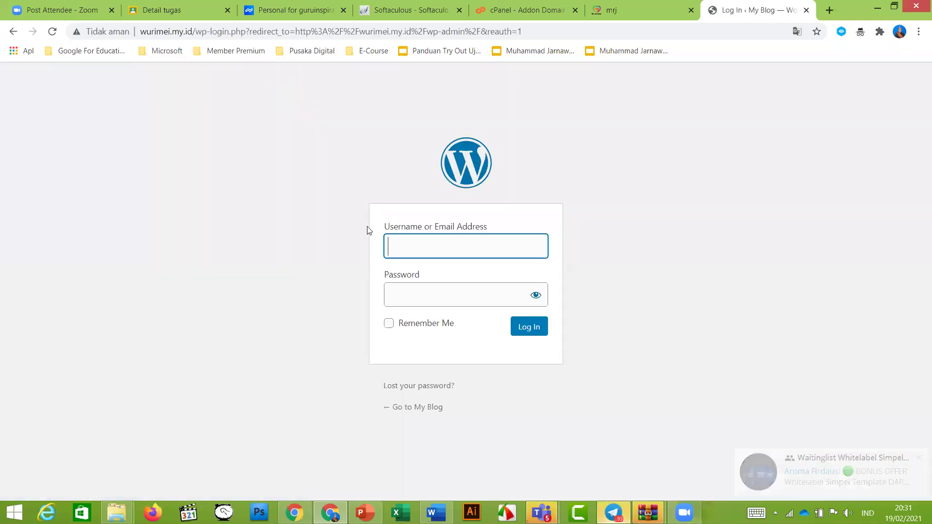
click(421, 242)
text(admin)
key(Tab)
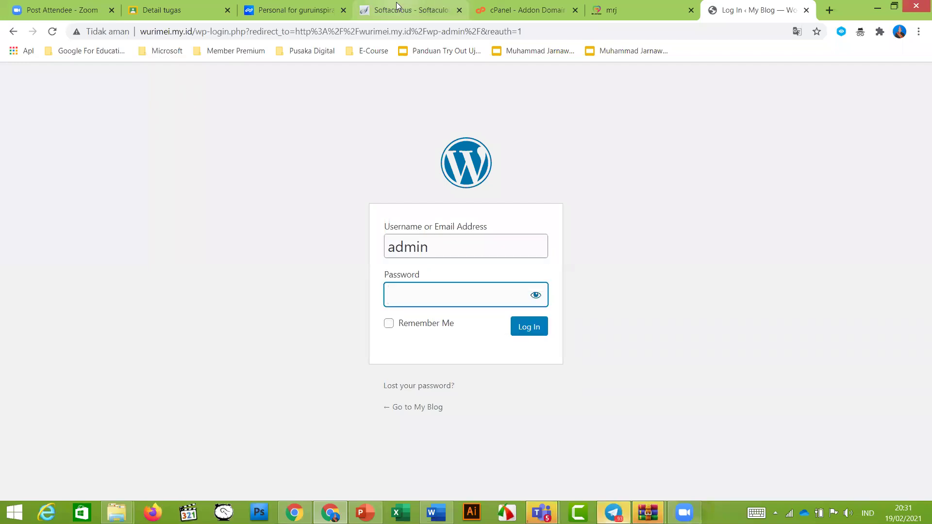
text(••••••••)
click(529, 330)
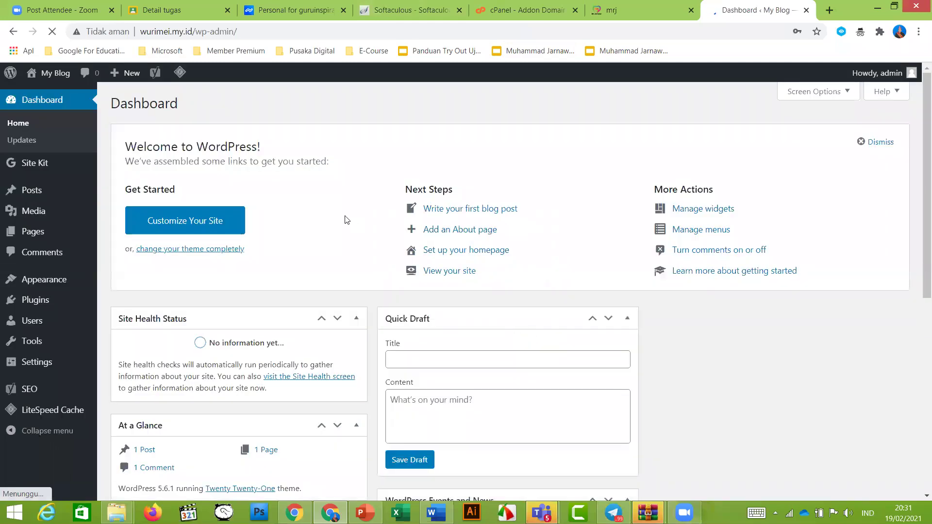
scroll(358, 227, down, 1)
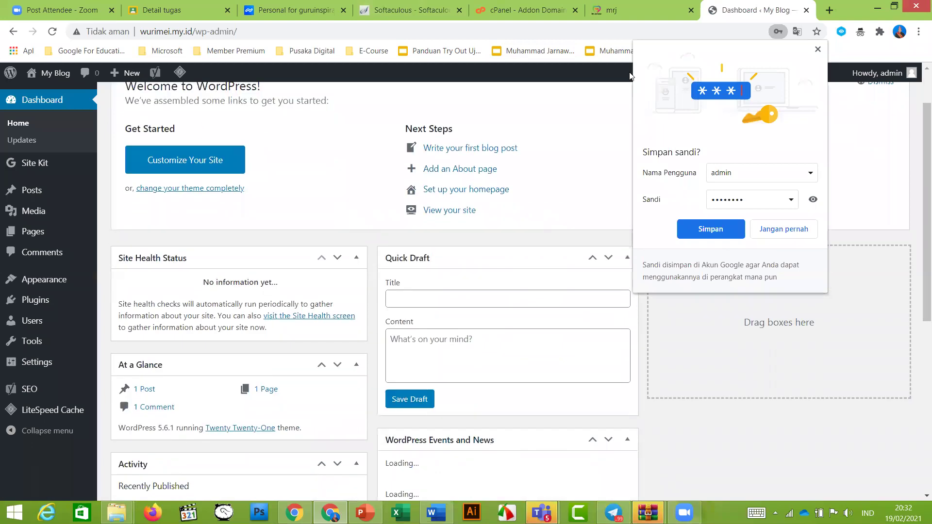
click(819, 50)
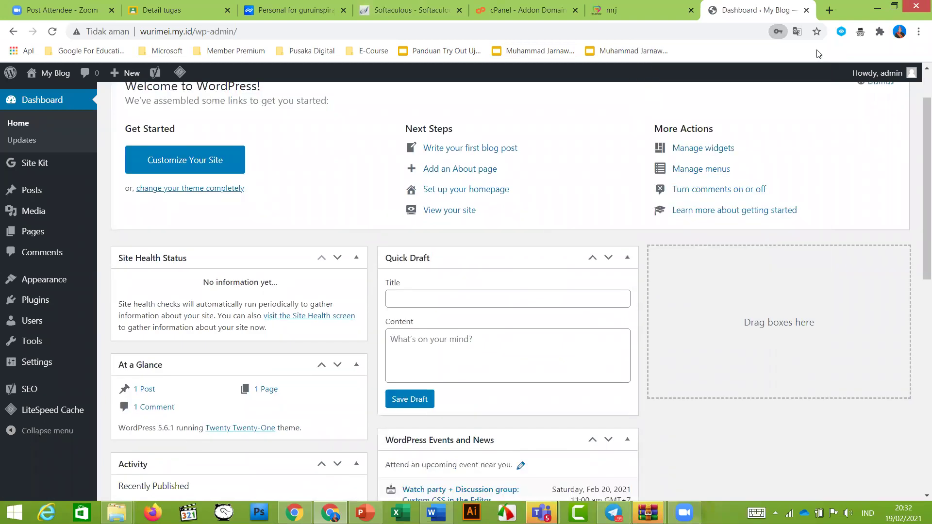
Step: From Appearance > Themes, go to Add New Theme and search for 'newsphere'
mouse_move(57, 282)
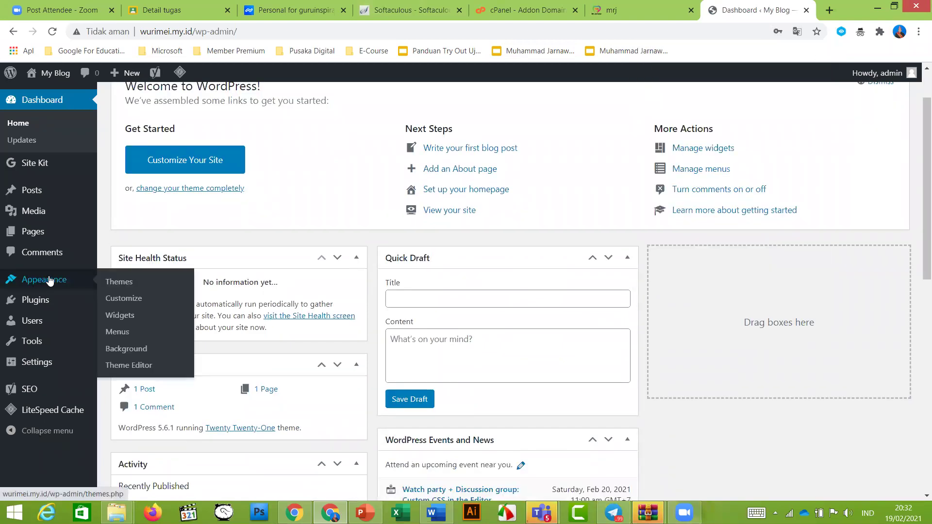
click(115, 283)
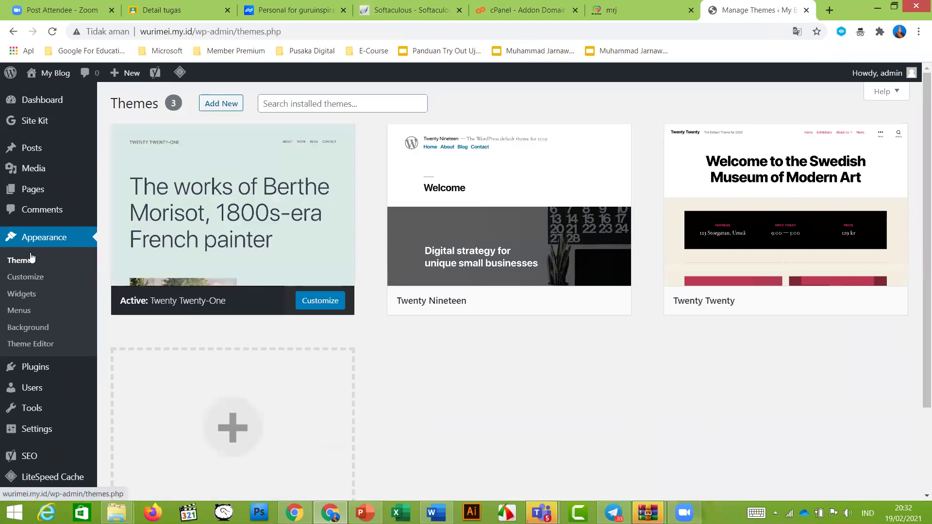
scroll(194, 272, down, 1)
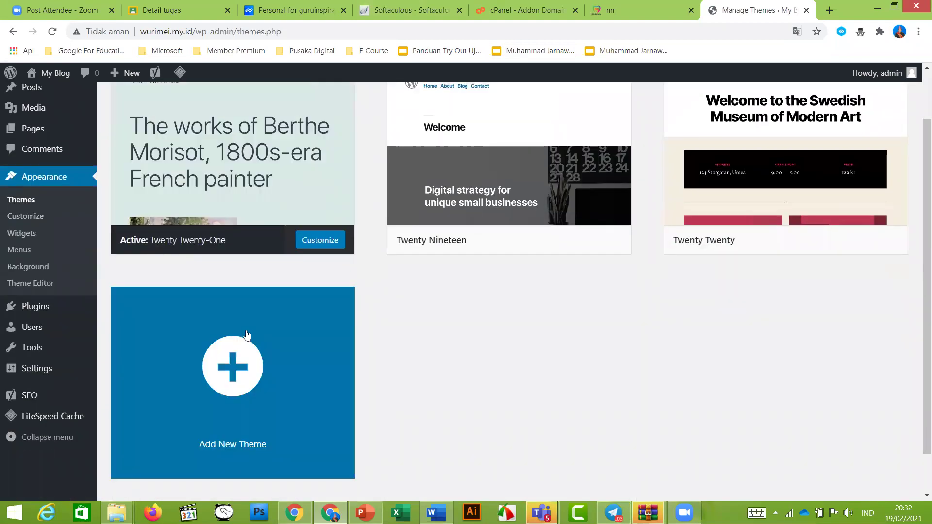
click(247, 375)
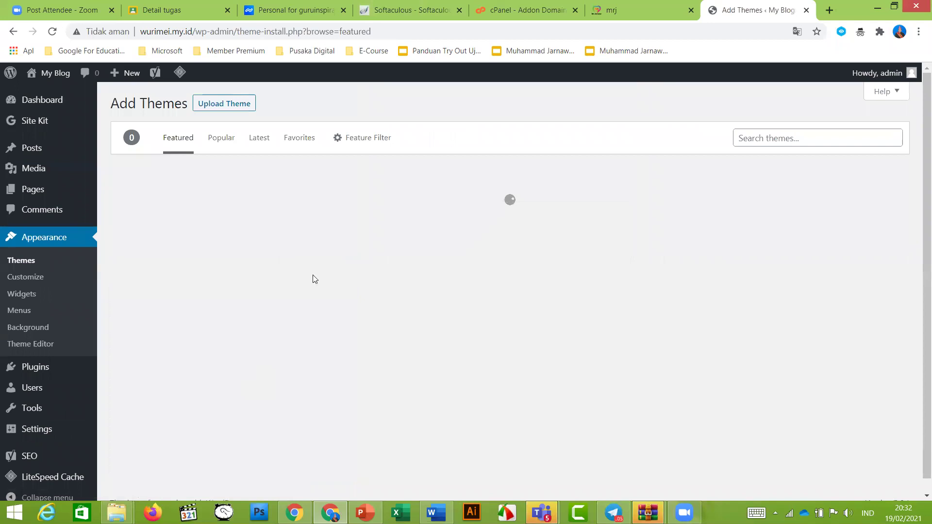
click(753, 139)
text(new)
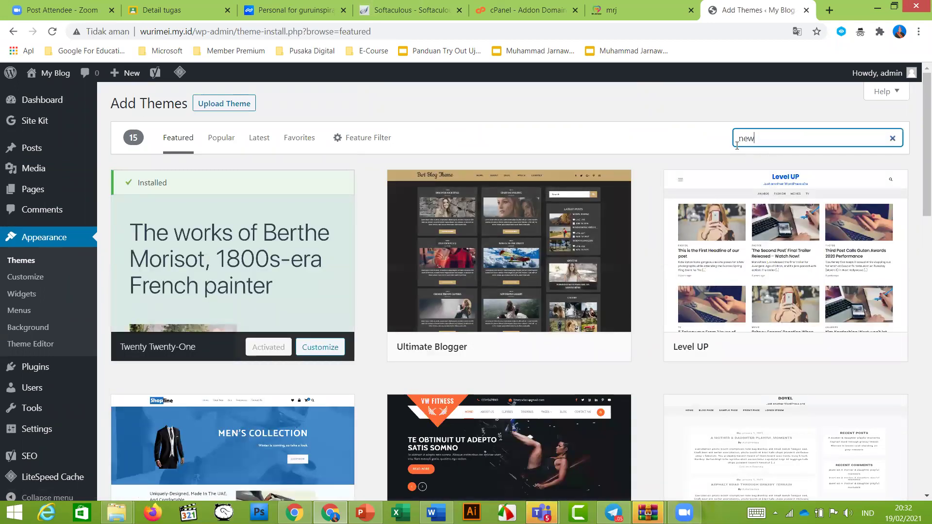
text(sp)
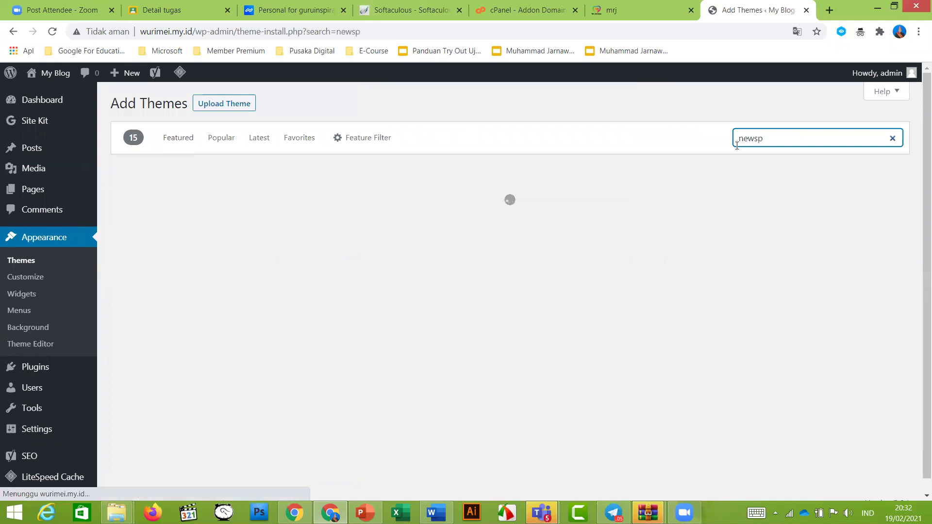
text(here)
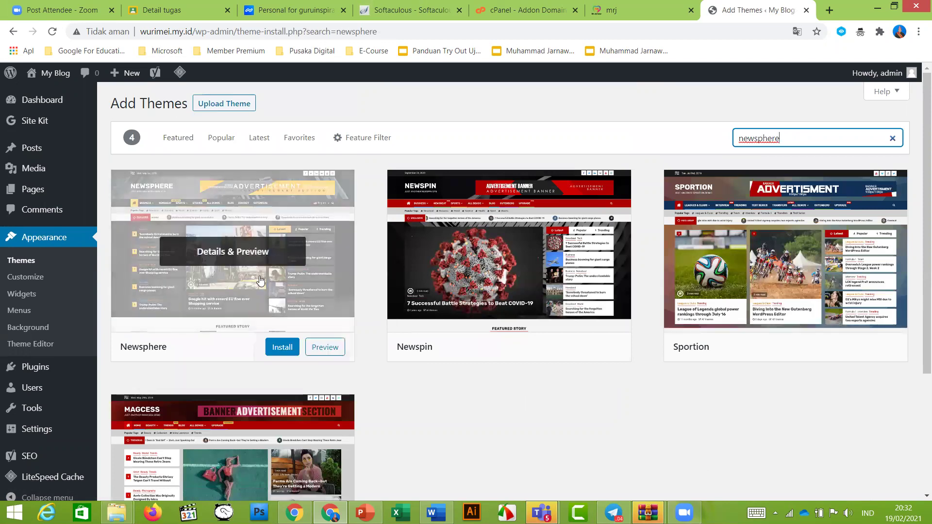
Step: Install and activate Newsphere from its details preview, then select the site's domain
click(265, 297)
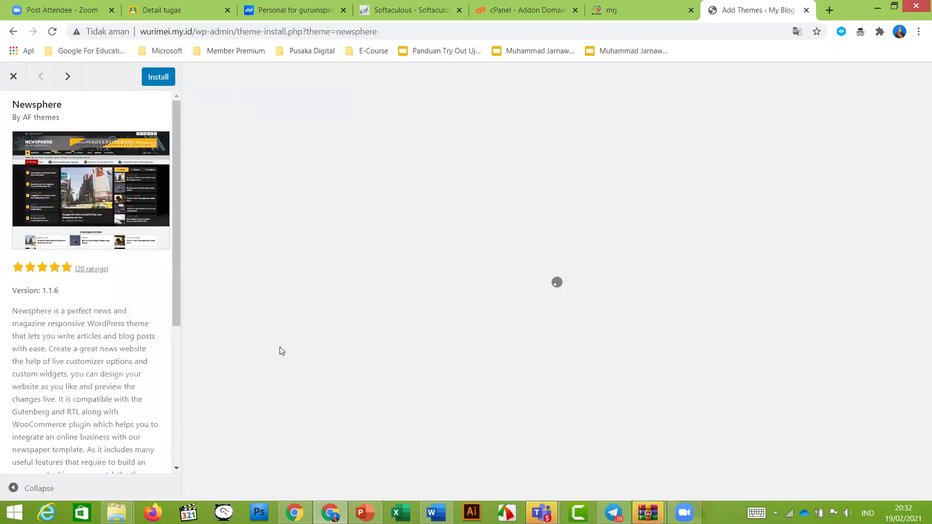
click(160, 77)
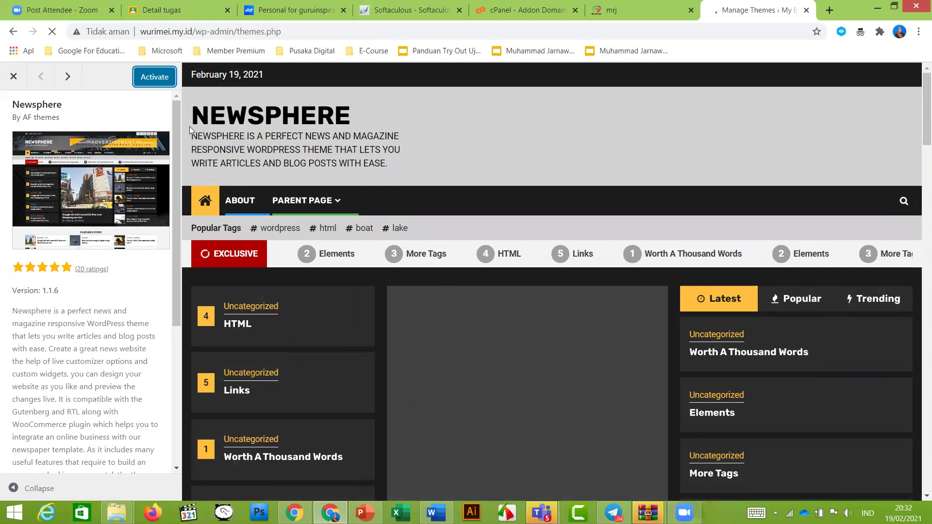
scroll(303, 278, down, 3)
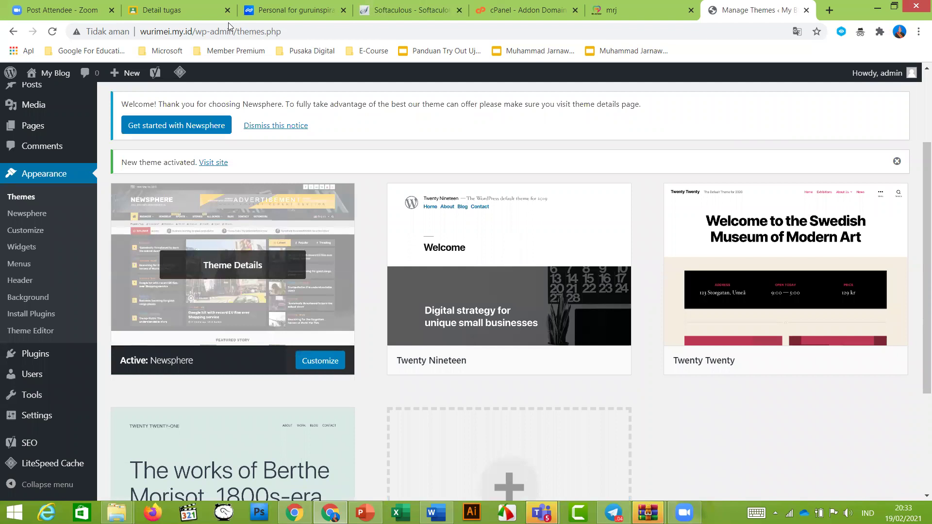
double_click(165, 32)
key(ctrl+c)
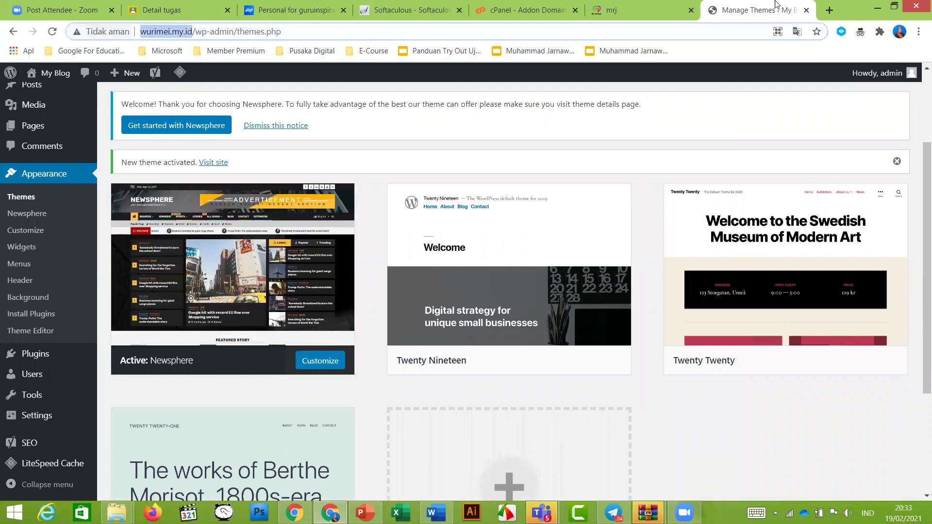
Step: Load wurimei.my.id in a new tab, scroll its Newsphere homepage, then return to Manage Themes
key(ctrl+t)
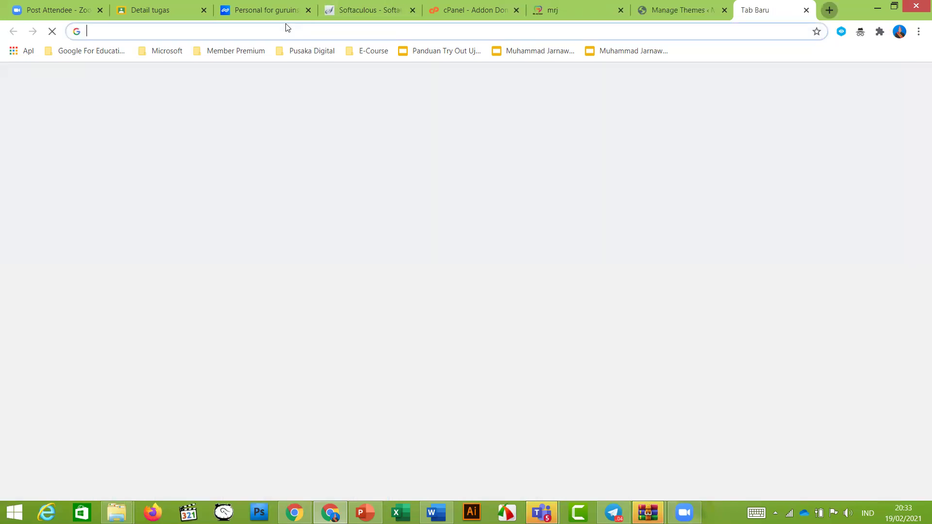
key(ctrl+v)
key(Return)
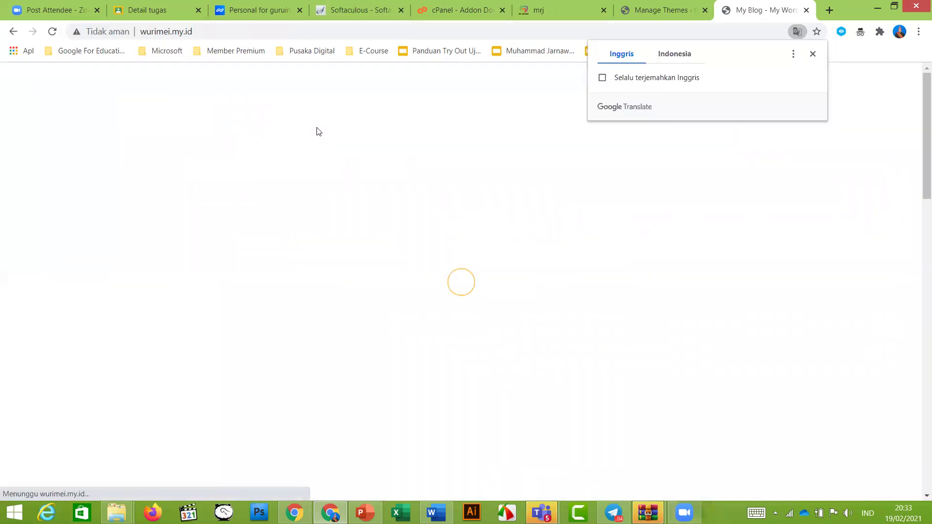
scroll(318, 138, down, 2)
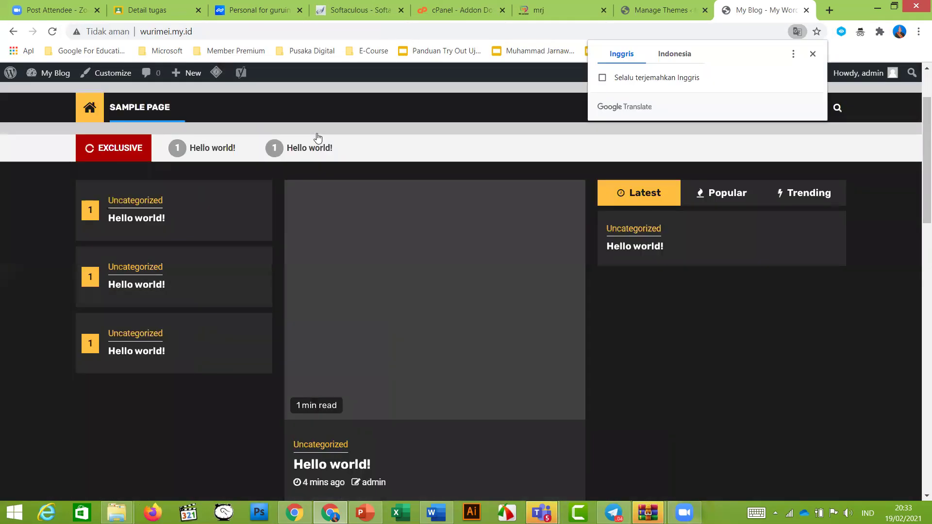
scroll(318, 138, down, 5)
scroll(318, 138, down, 10)
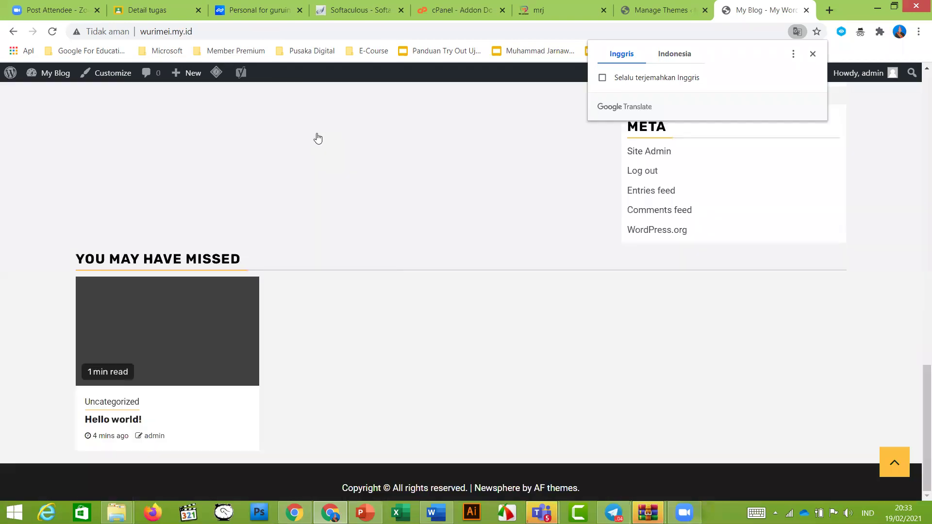
scroll(318, 138, up, 15)
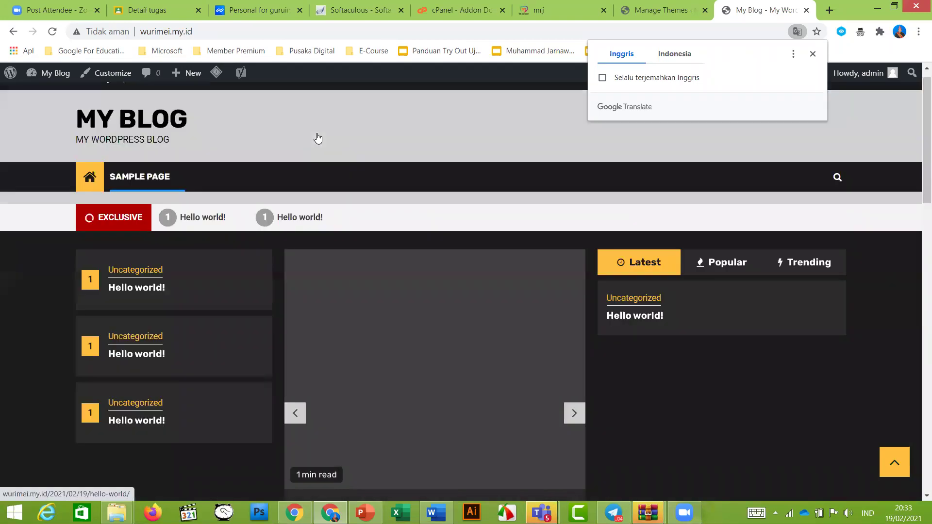
scroll(318, 139, up, 1)
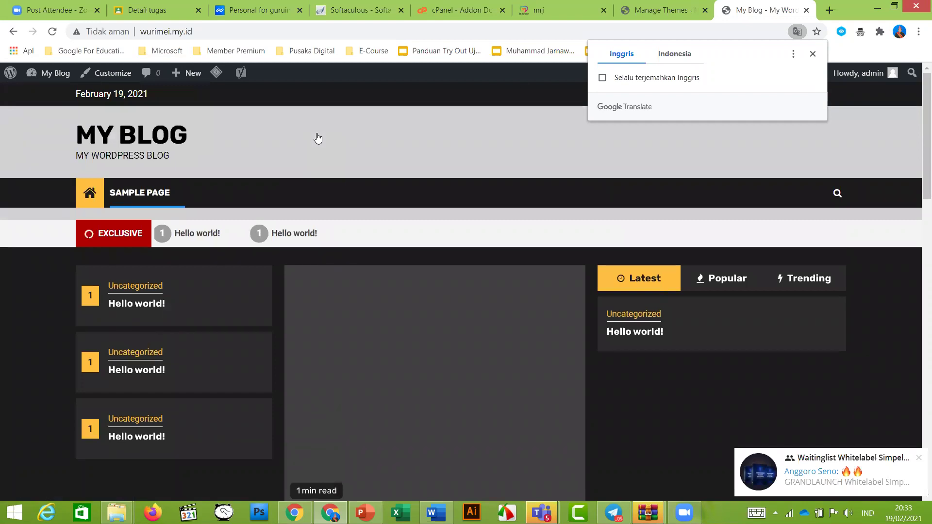
click(651, 7)
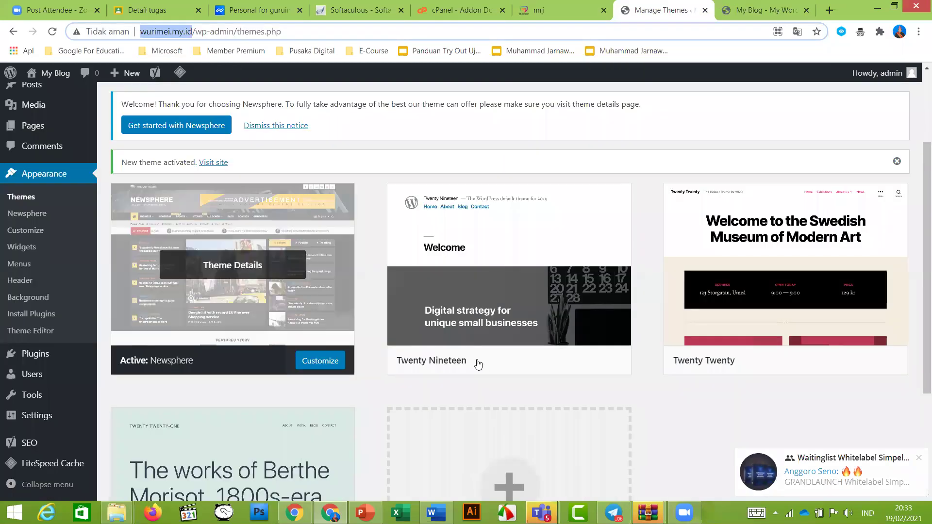
scroll(507, 358, down, 2)
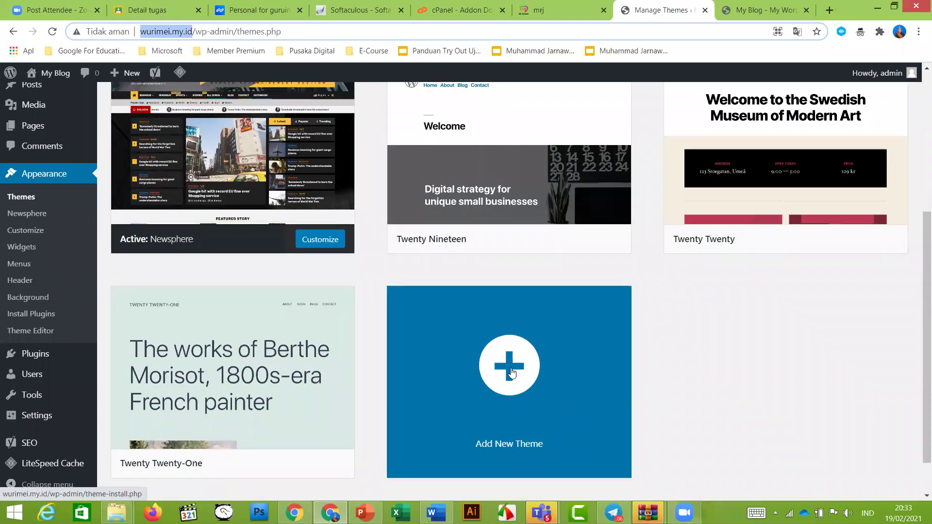
Step: Search Add Themes for 'news' and scroll the 908 results down to Special News
click(510, 373)
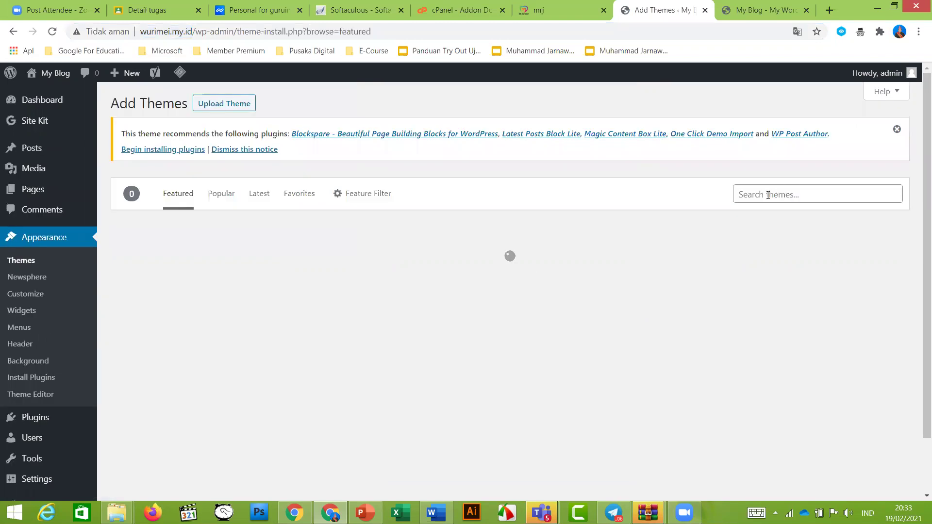
click(766, 191)
text(n)
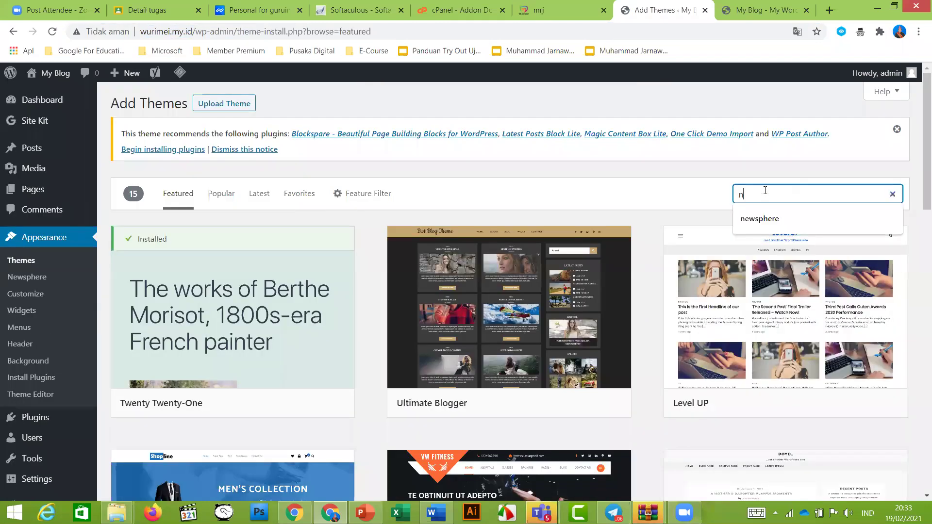
text(ews)
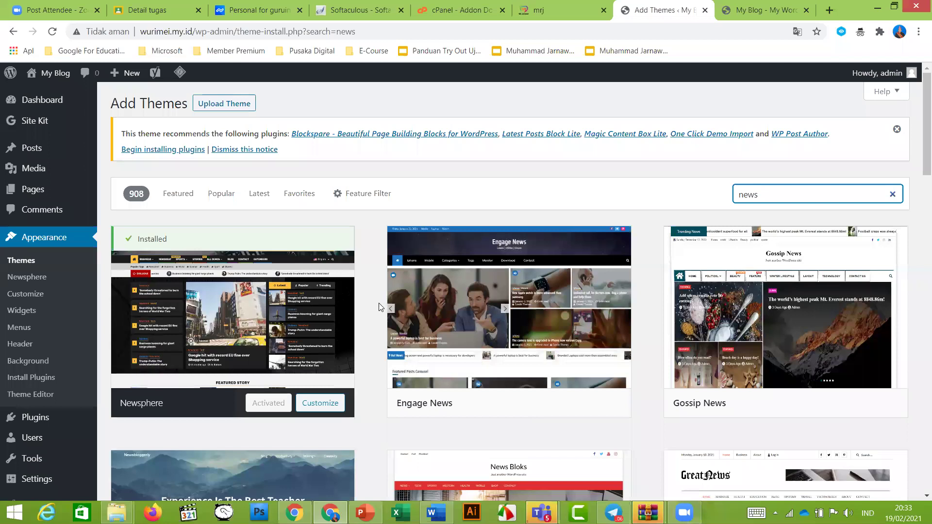
scroll(756, 340, down, 3)
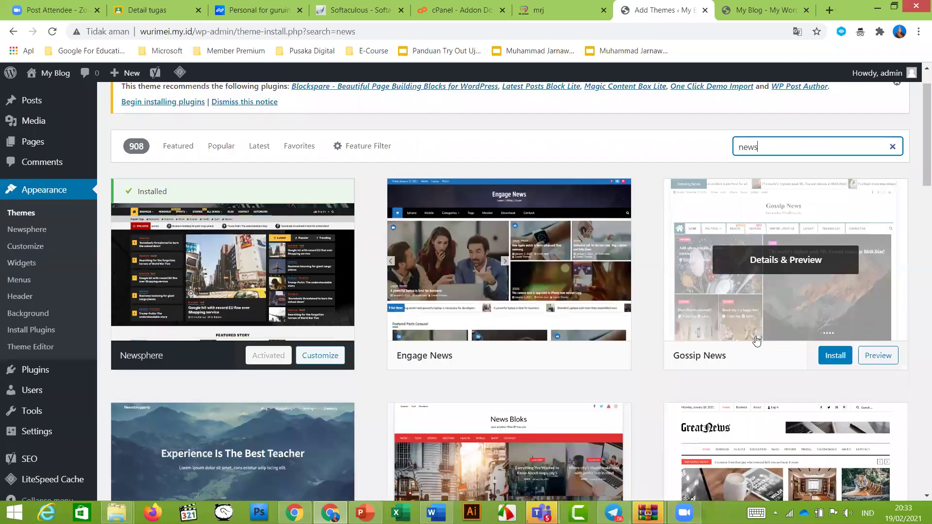
scroll(638, 312, down, 3)
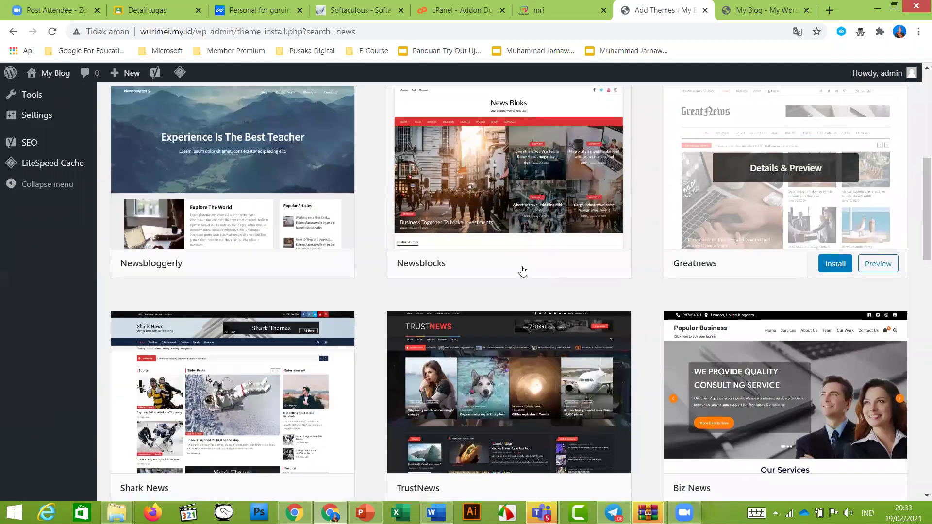
scroll(574, 291, down, 3)
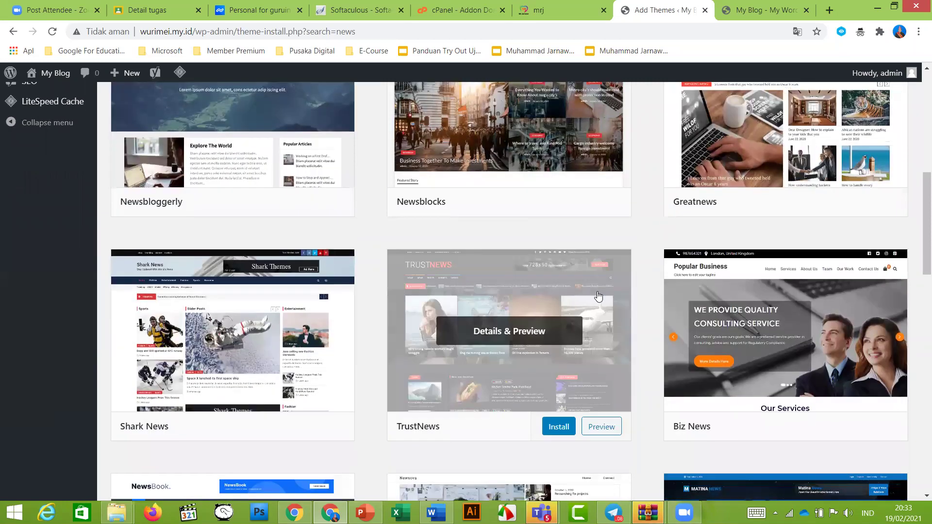
scroll(597, 296, down, 2)
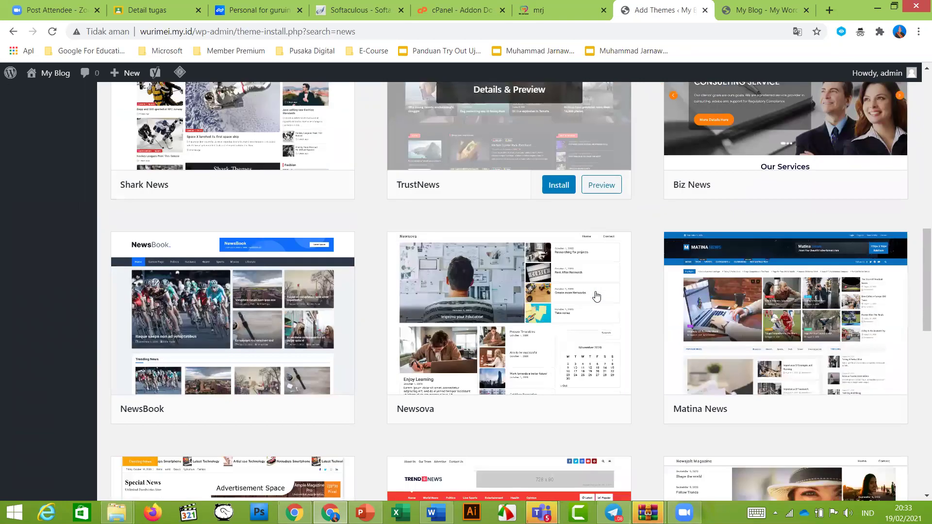
scroll(571, 301, down, 1)
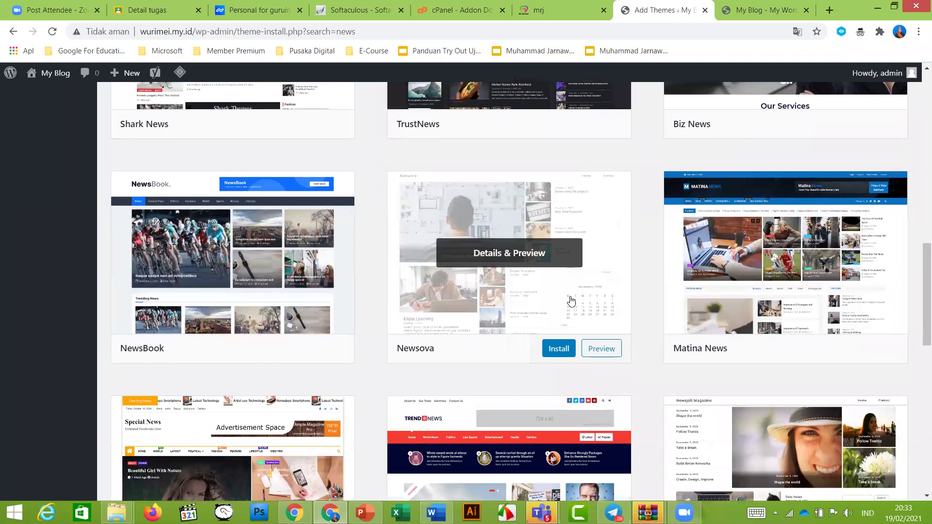
scroll(571, 302, down, 1)
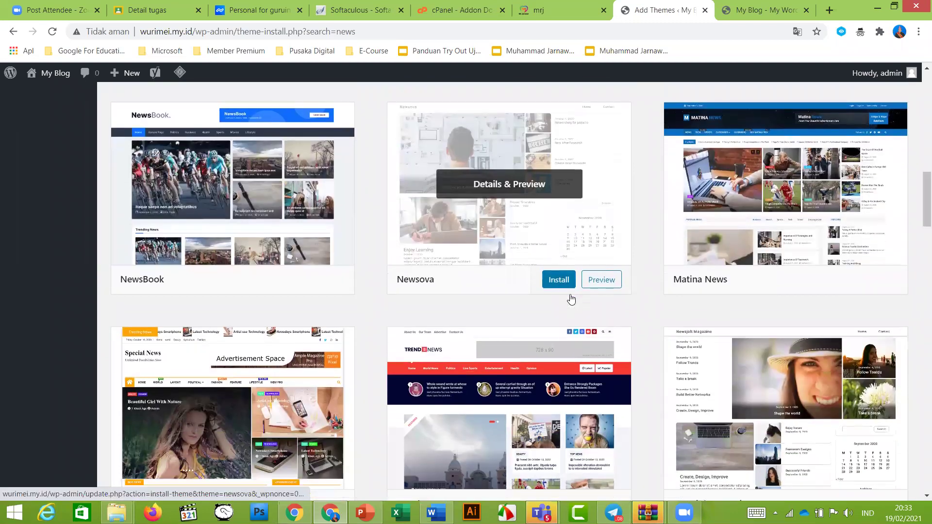
scroll(571, 300, down, 2)
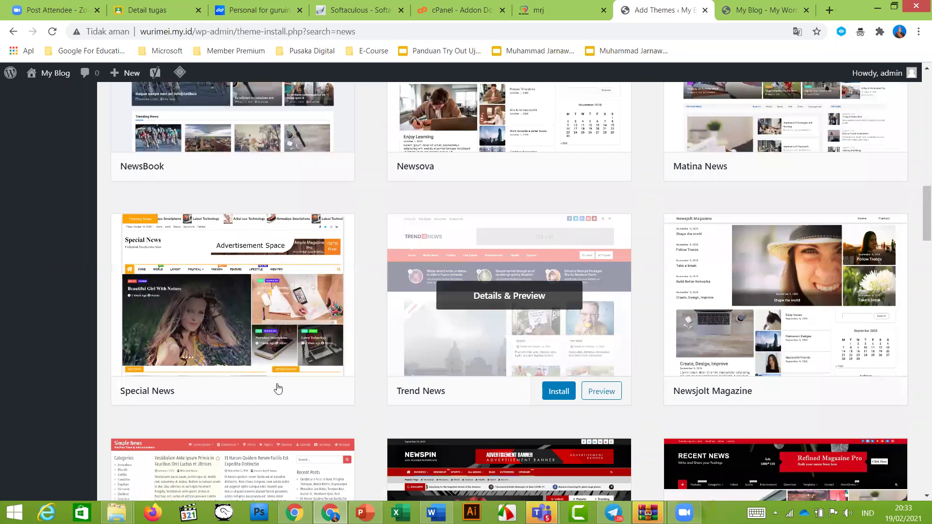
Step: Install Special News from its details preview and activate it
click(191, 213)
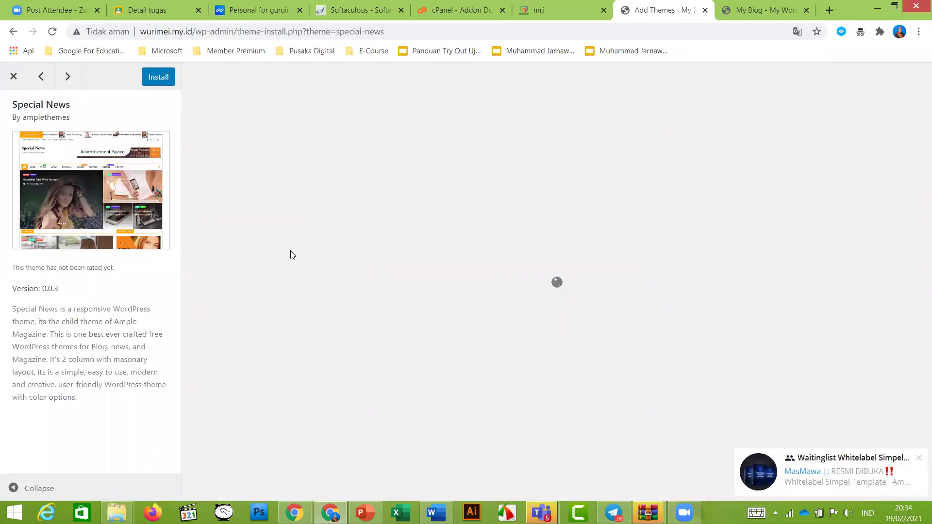
key(Return)
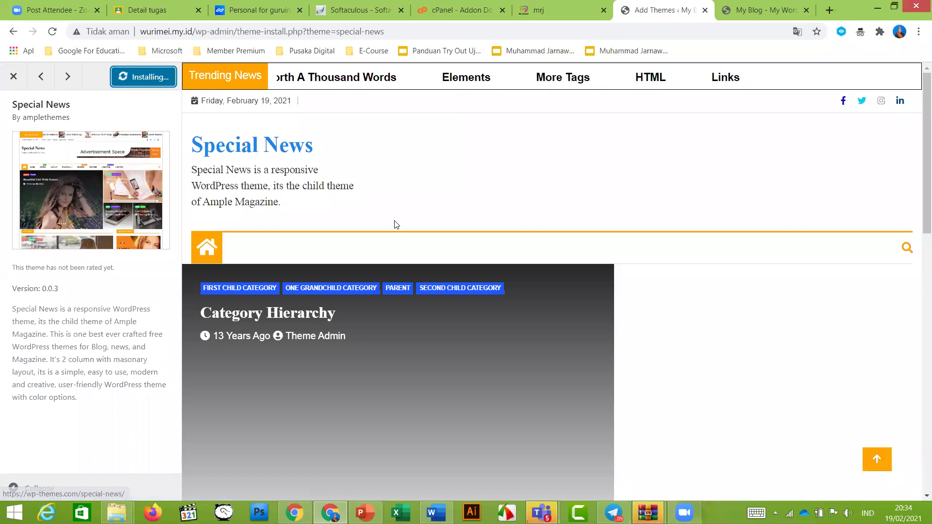
scroll(396, 251, down, 15)
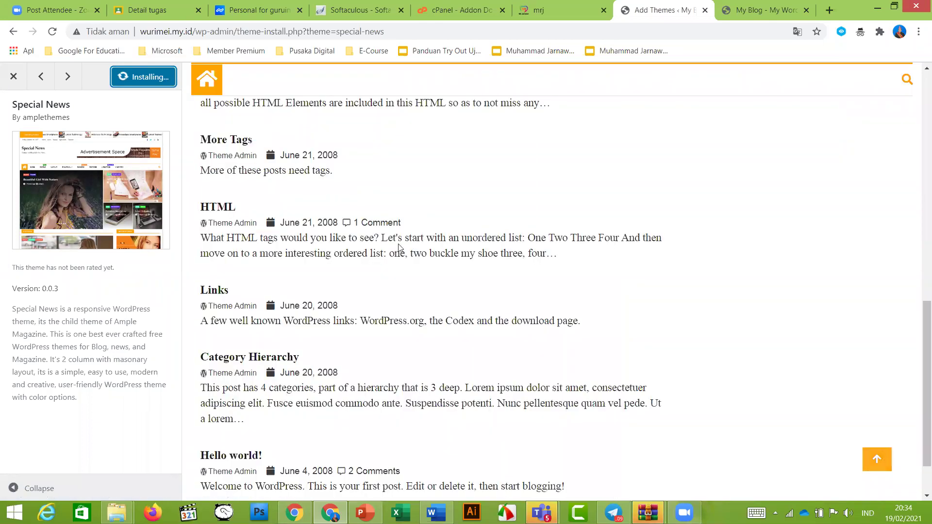
scroll(397, 250, up, 15)
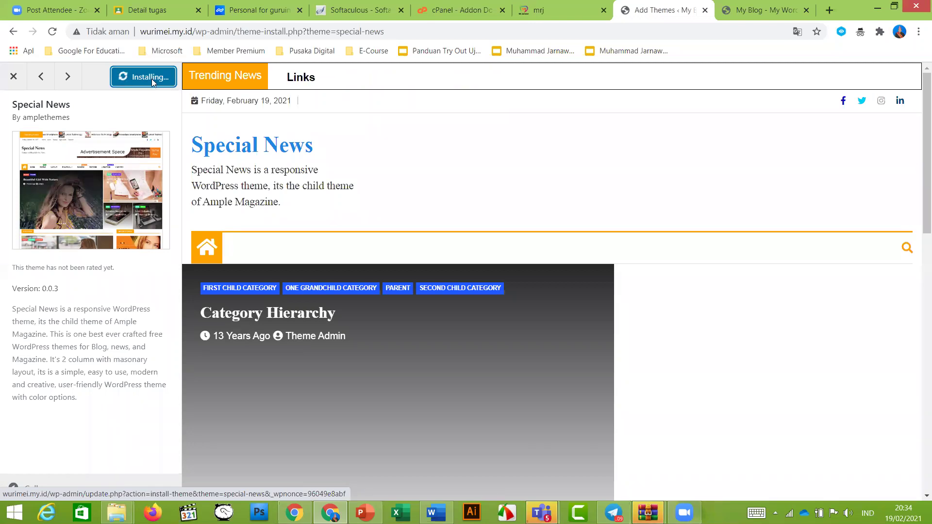
click(158, 81)
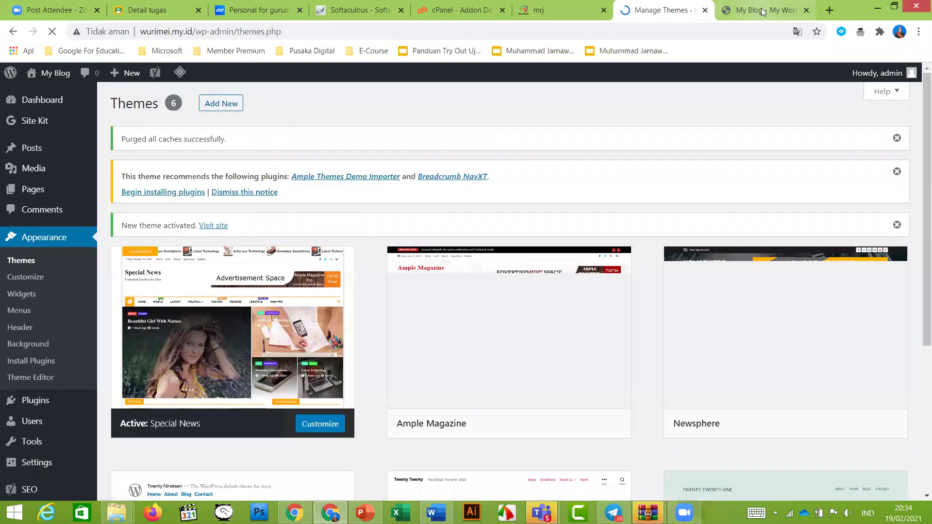
click(757, 10)
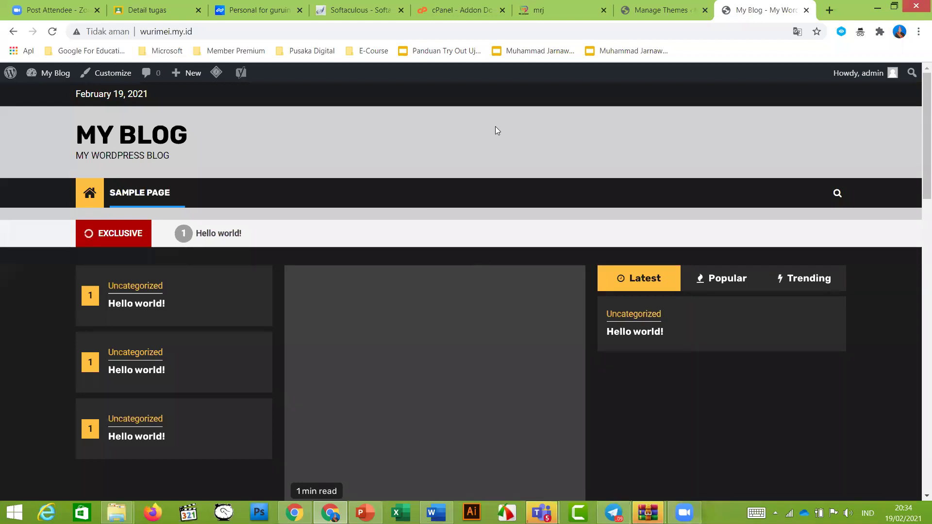
click(52, 32)
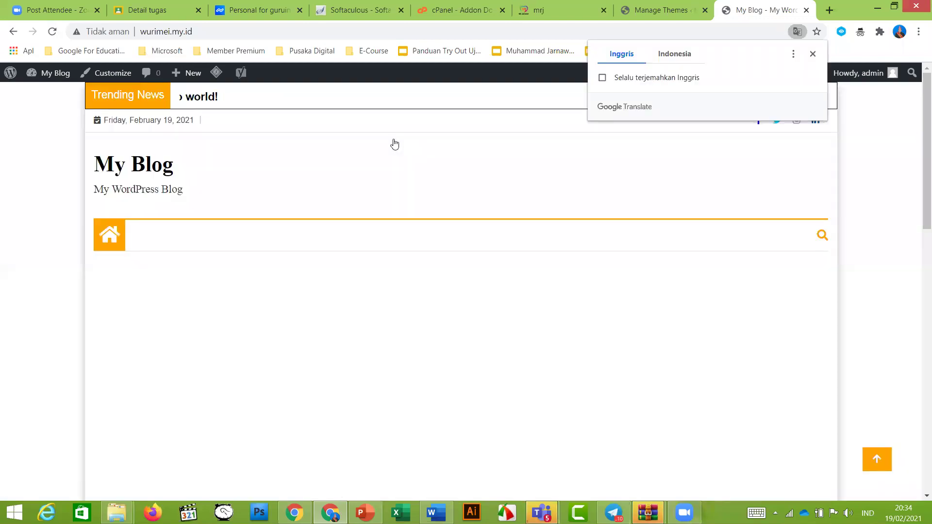
scroll(394, 144, down, 5)
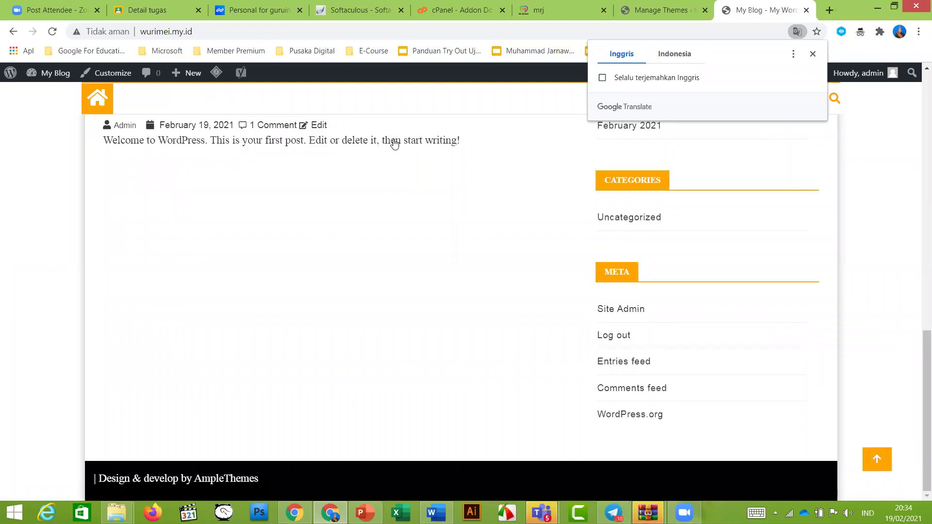
scroll(394, 144, up, 1)
scroll(394, 144, up, 10)
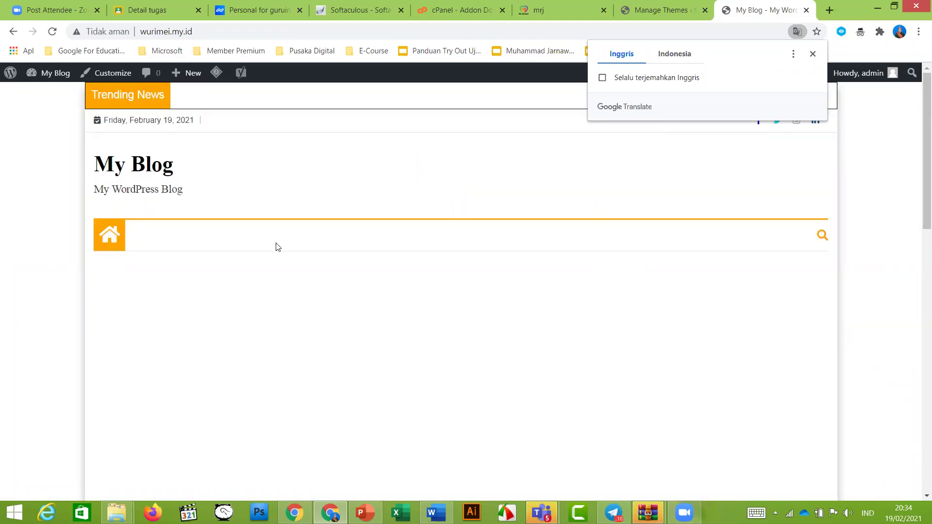
scroll(275, 247, down, 10)
scroll(284, 234, up, 10)
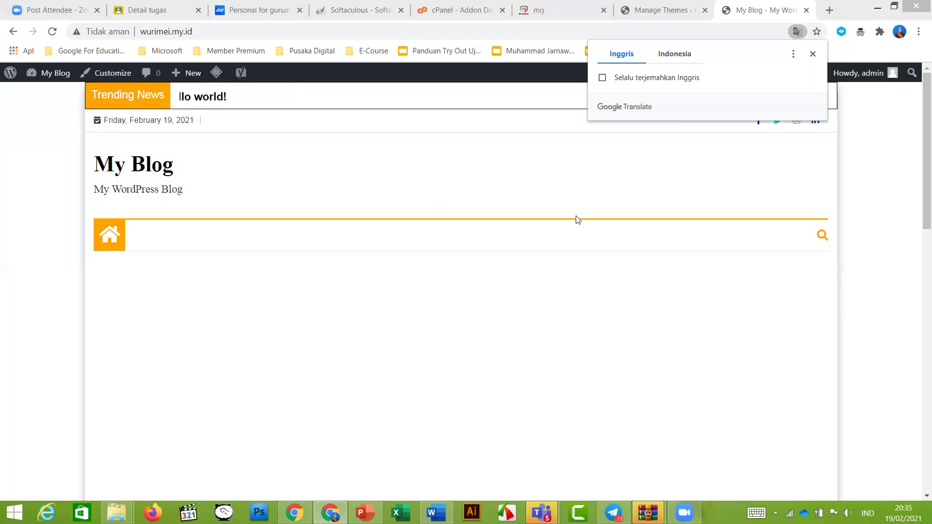
click(653, 9)
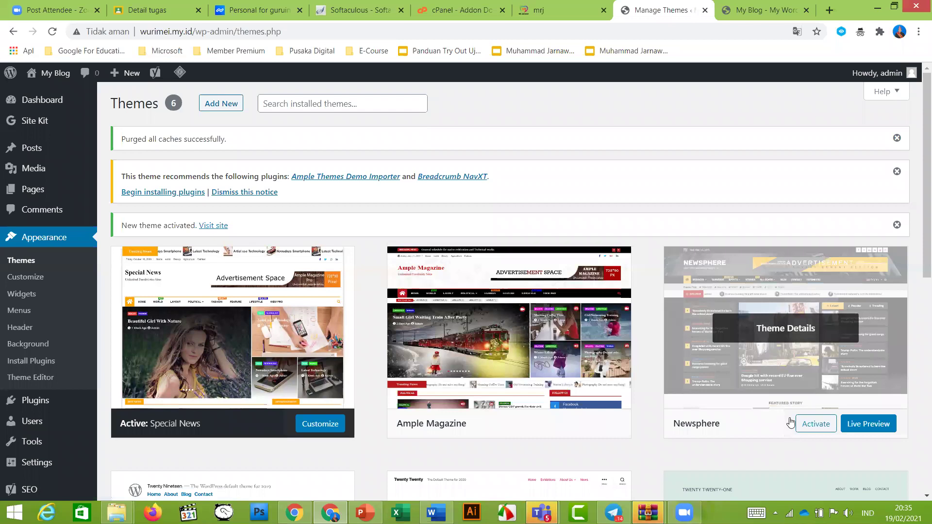
Step: Reactivate Newsphere on the Themes page and switch to the My Blog front page
scroll(814, 367, down, 1)
scroll(836, 366, down, 1)
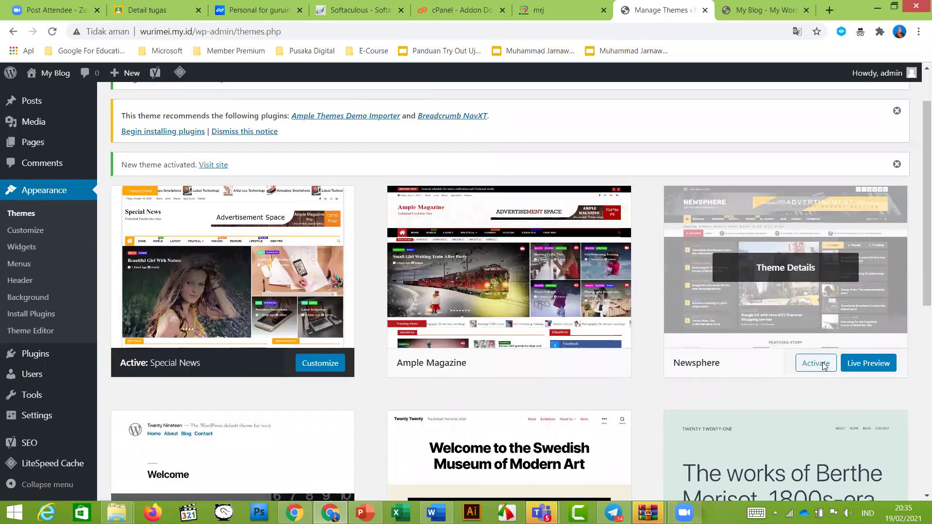
click(823, 368)
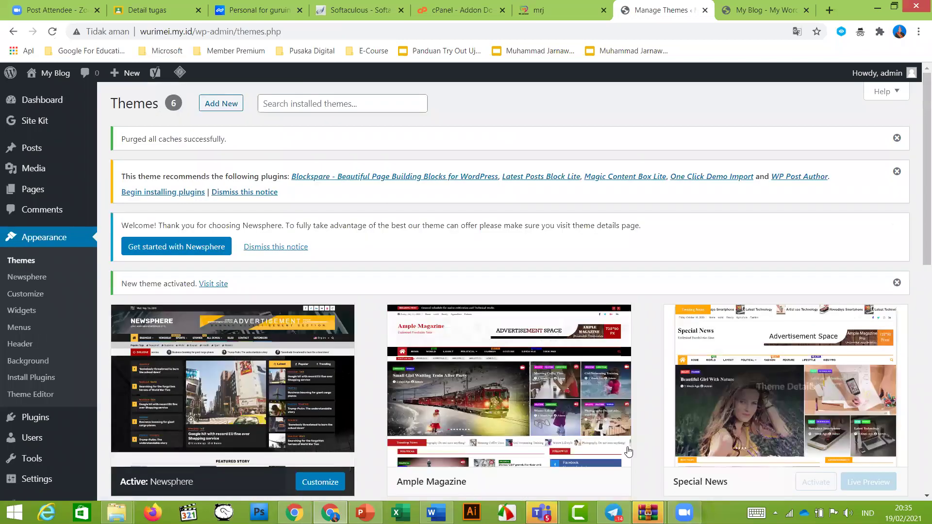
scroll(799, 219, down, 5)
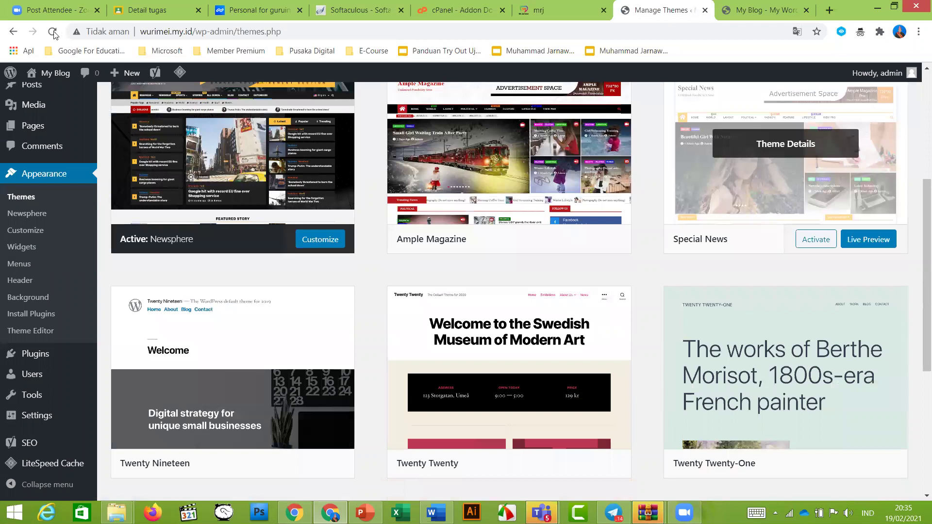
key(ctrl+Tab)
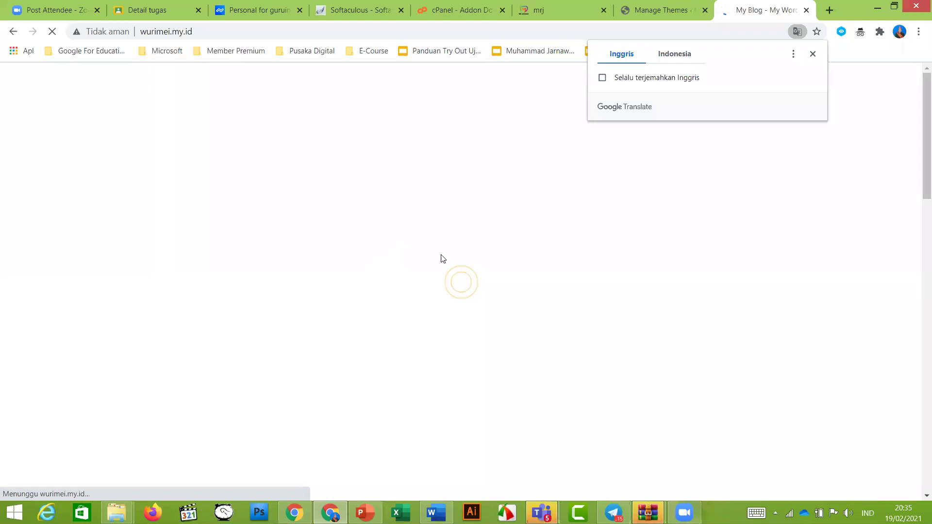
Step: Scroll the My Blog front page down to the Newsphere footer credit
scroll(451, 292, down, 10)
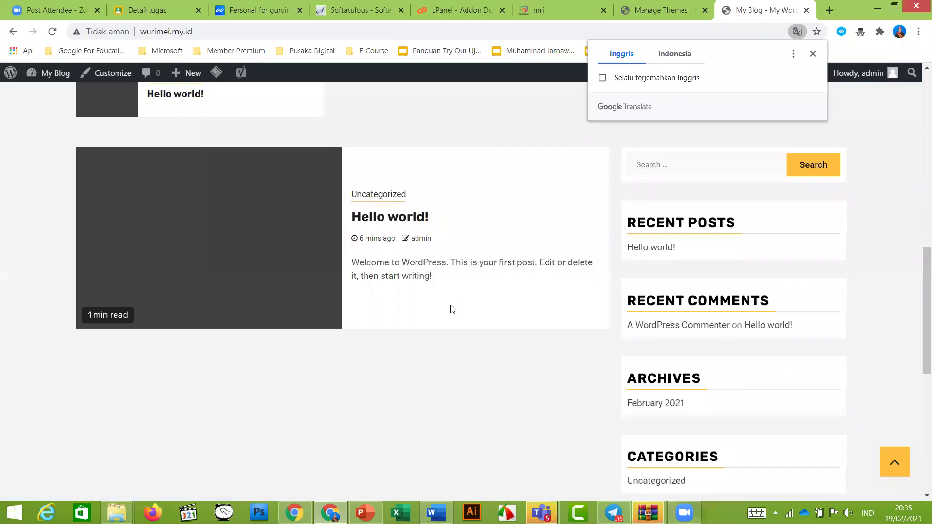
scroll(453, 309, down, 6)
scroll(519, 247, down, 3)
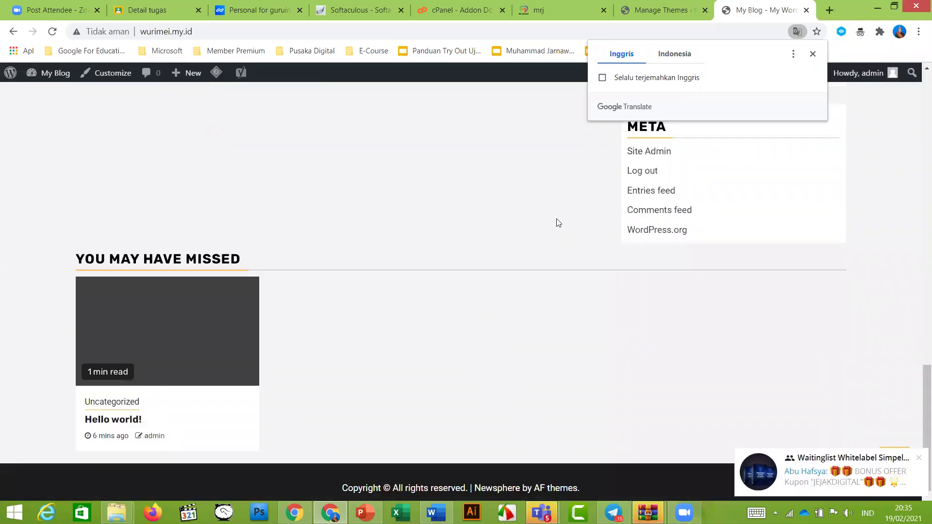
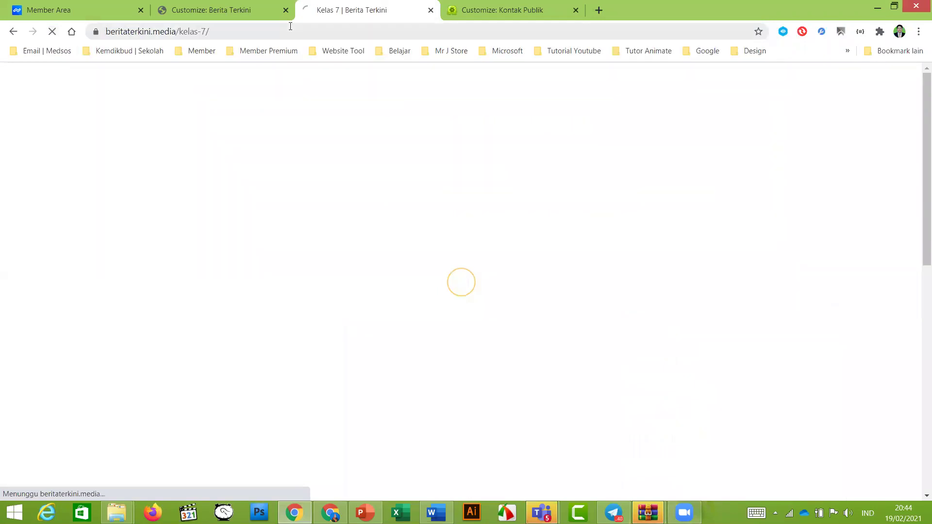
Step: Open the DKP Kaur office article from the Berita Terkini home page
click(218, 152)
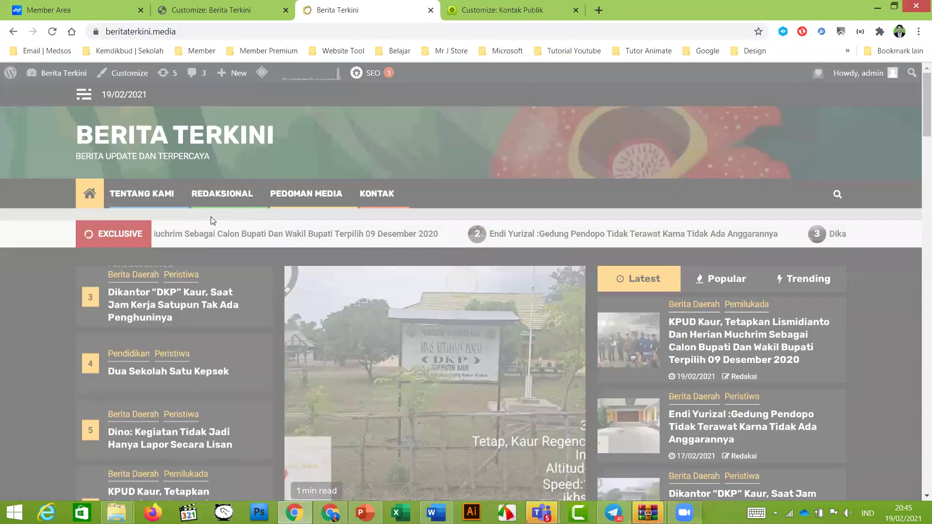
scroll(210, 219, down, 1)
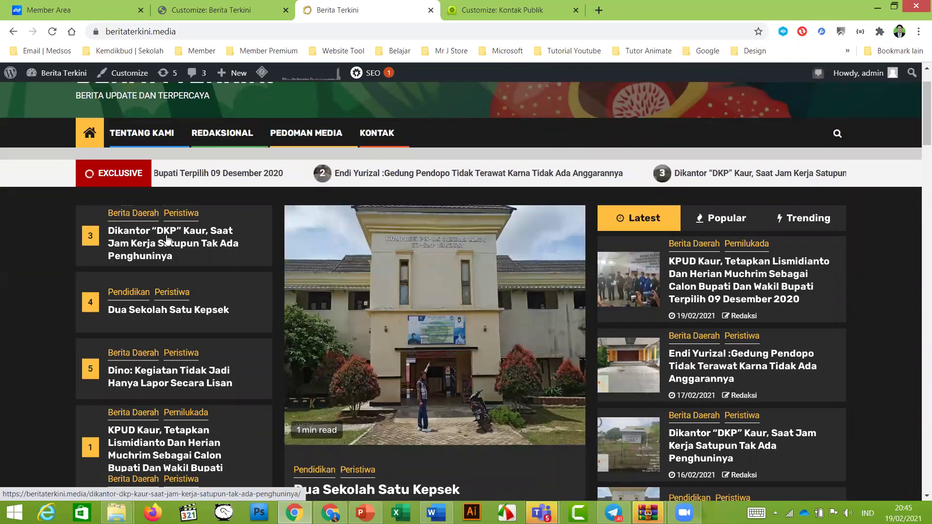
click(149, 236)
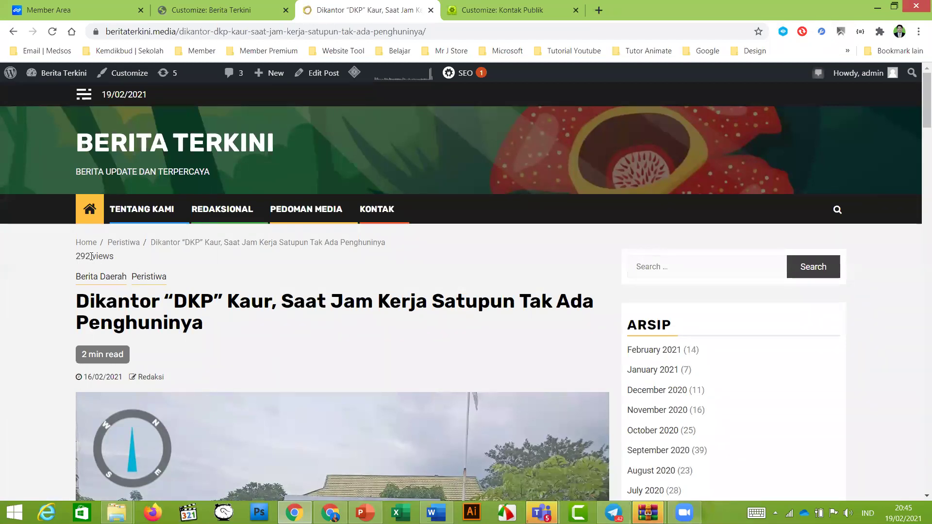
Step: Highlight the article's 292 views count, read through the article, then go back home
drag(78, 260, 123, 259)
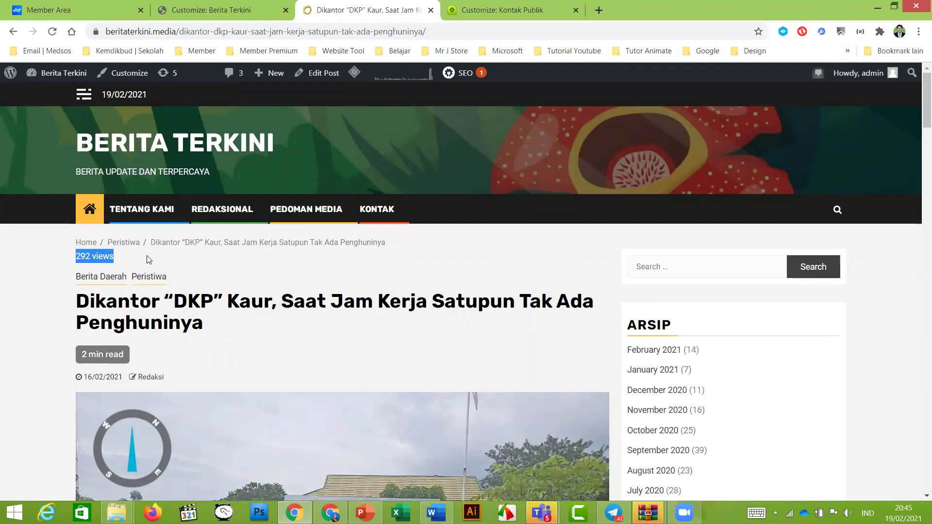
scroll(148, 260, down, 1)
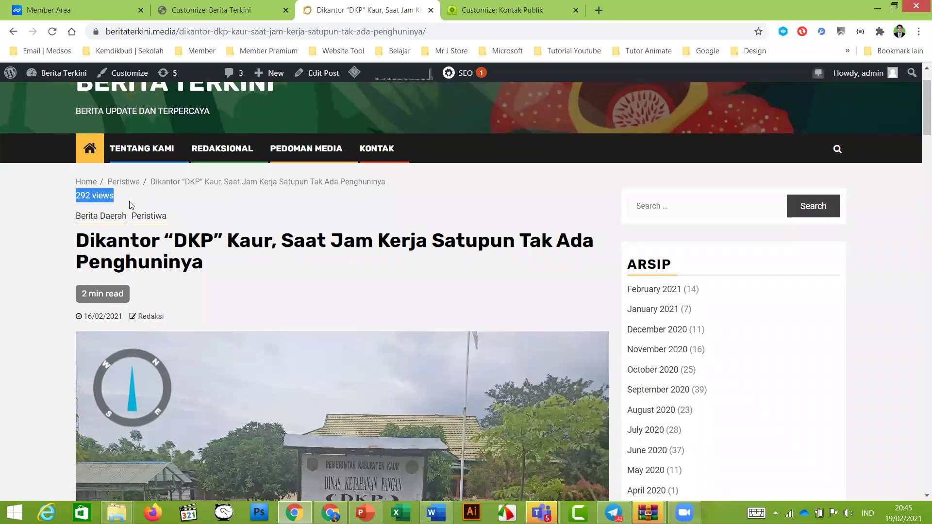
click(146, 201)
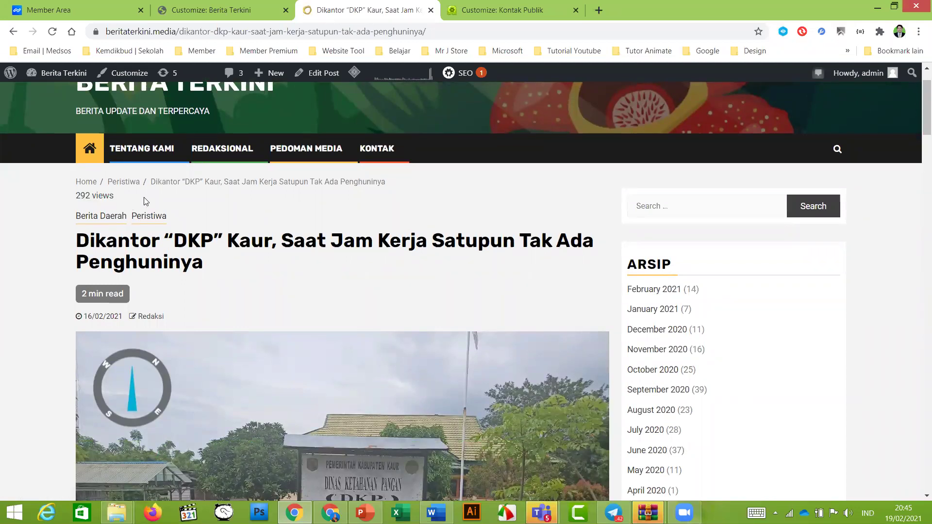
scroll(117, 206, down, 15)
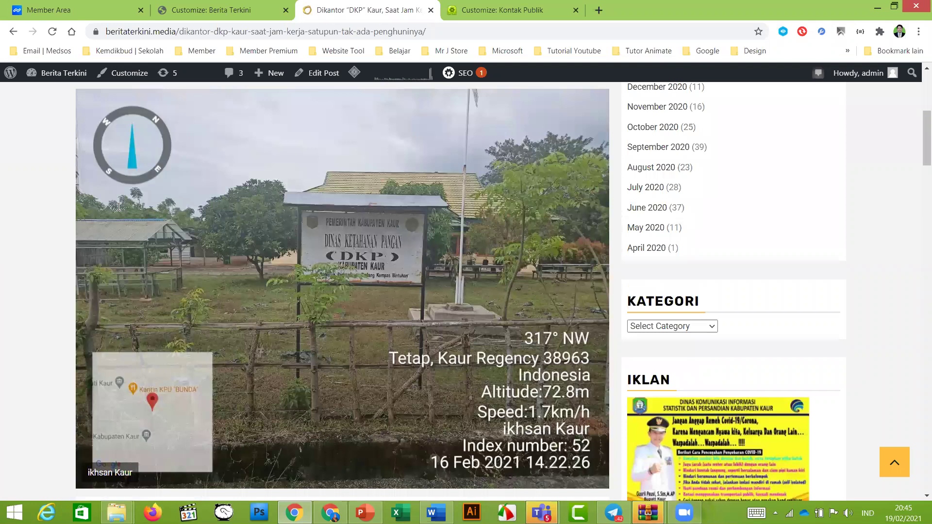
scroll(518, 262, down, 20)
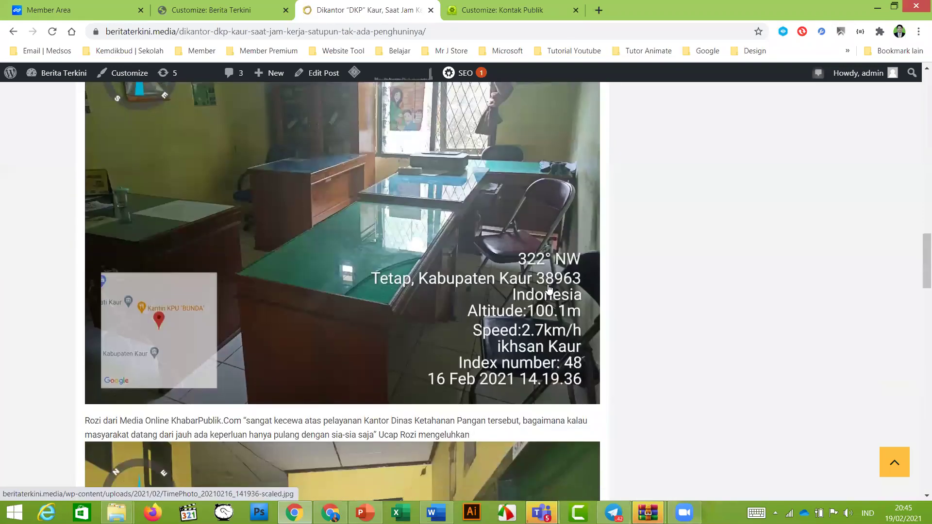
scroll(548, 280, down, 7)
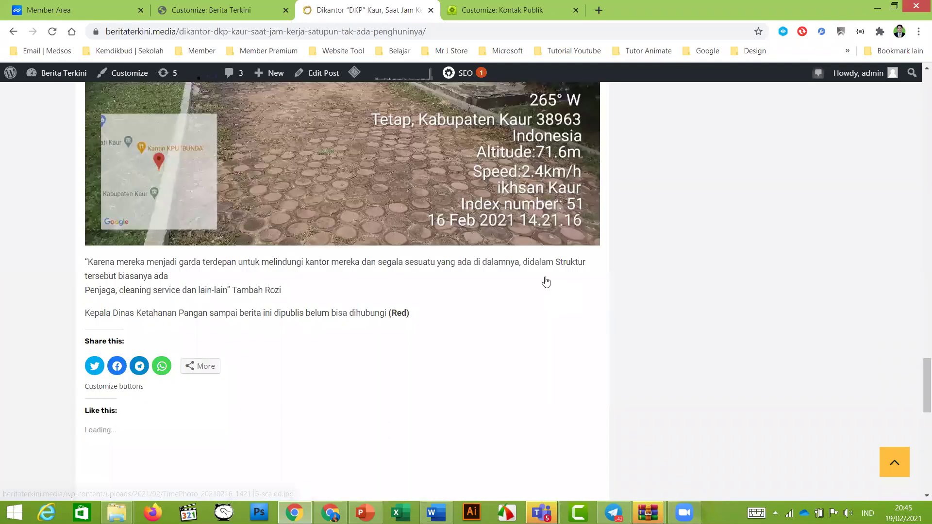
scroll(547, 281, up, 7)
scroll(546, 276, up, 20)
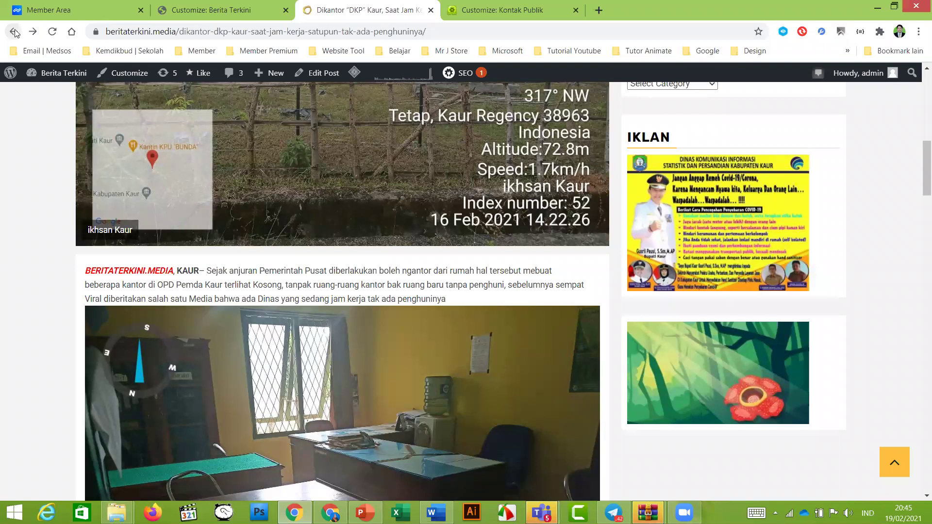
scroll(64, 93, up, 5)
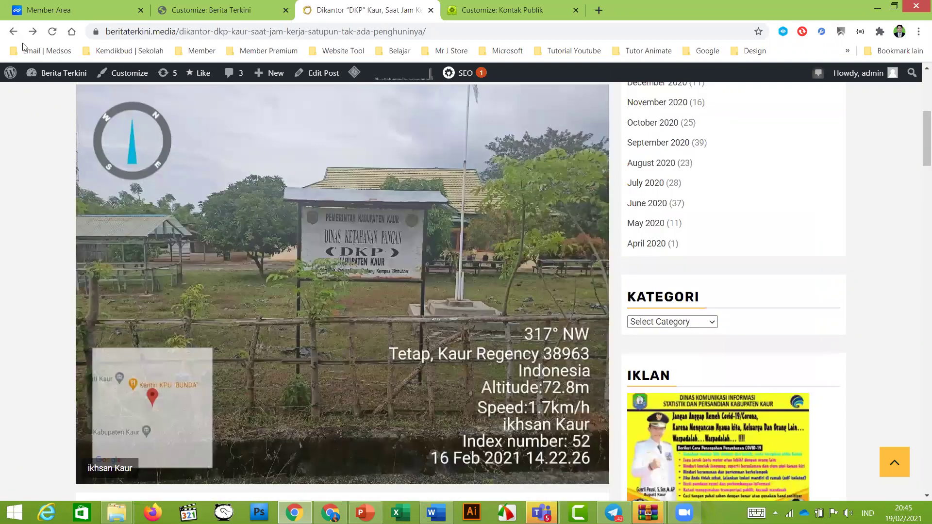
click(14, 32)
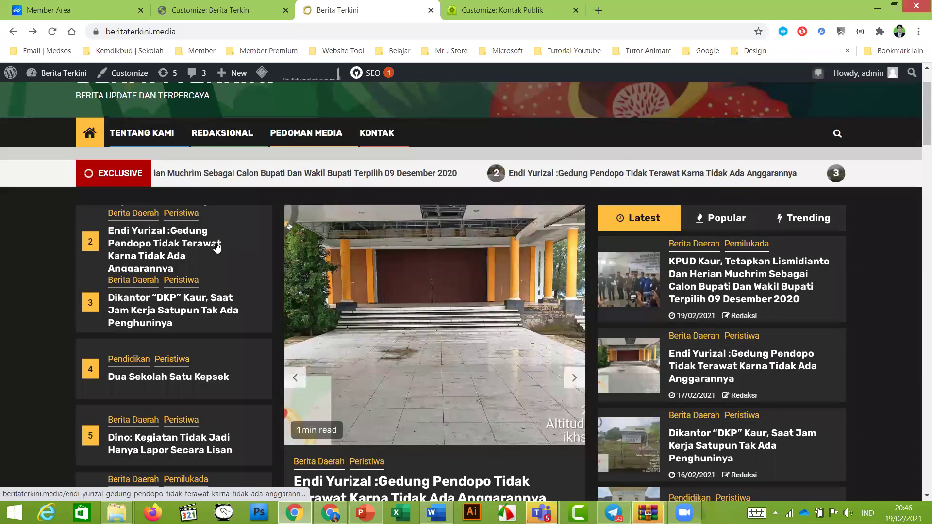
Step: Read the KPUD Kaur election article with 118 views, then switch to the Customize: Berita Terkini tab
scroll(182, 262, up, 1)
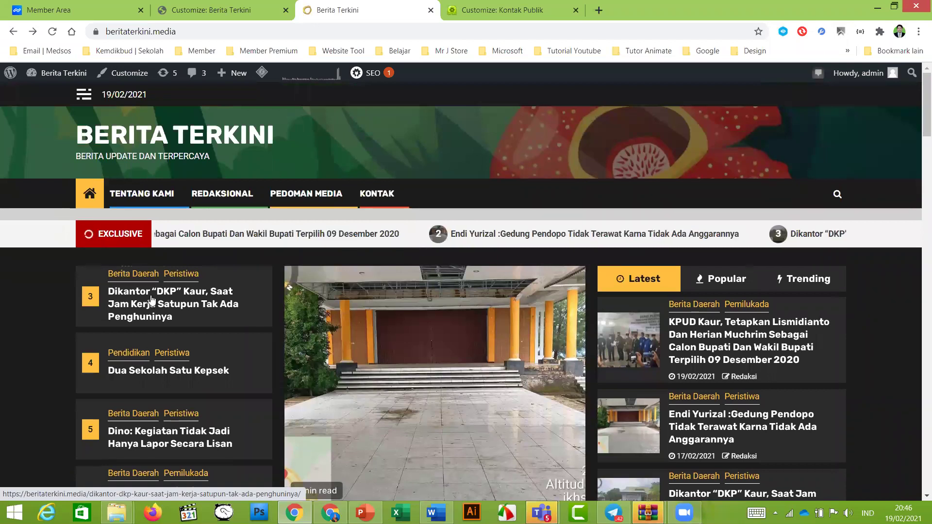
click(695, 329)
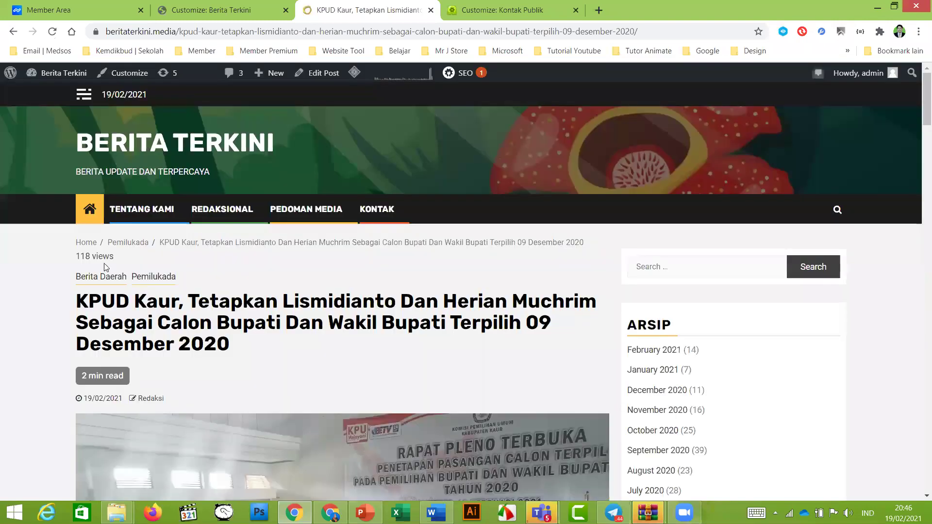
scroll(103, 265, down, 1)
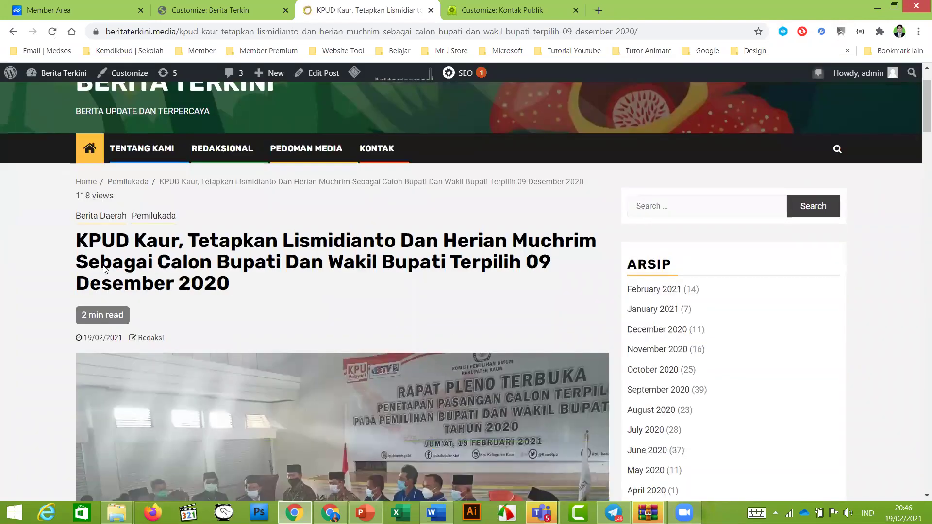
scroll(103, 267, down, 3)
scroll(103, 267, down, 3)
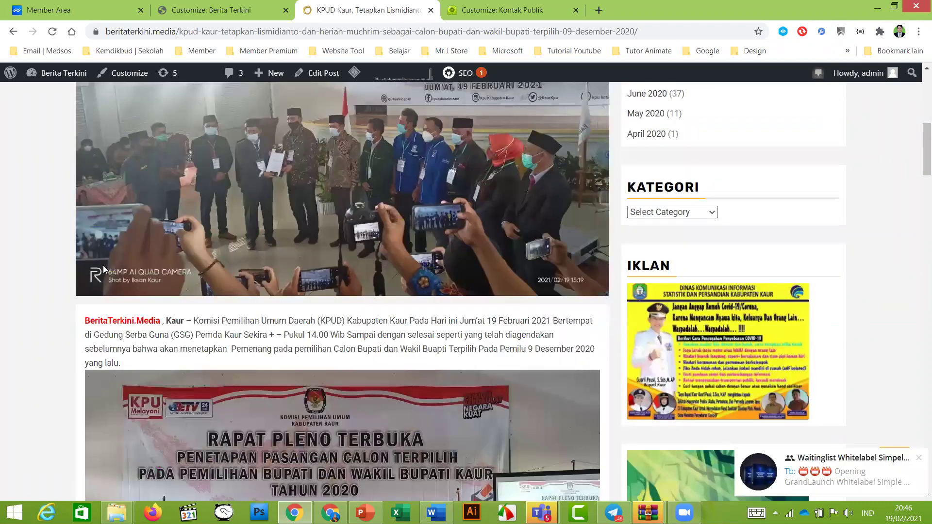
scroll(104, 270, down, 3)
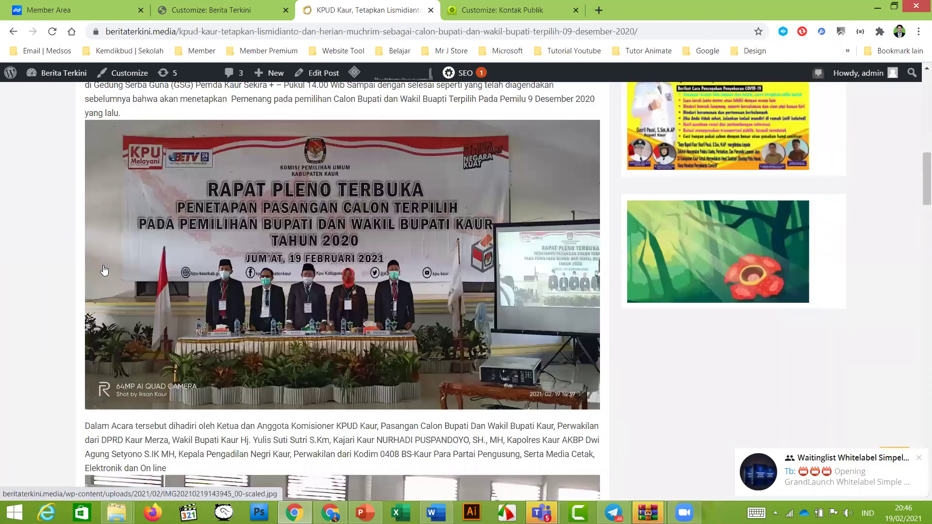
scroll(107, 262, up, 5)
key(Home)
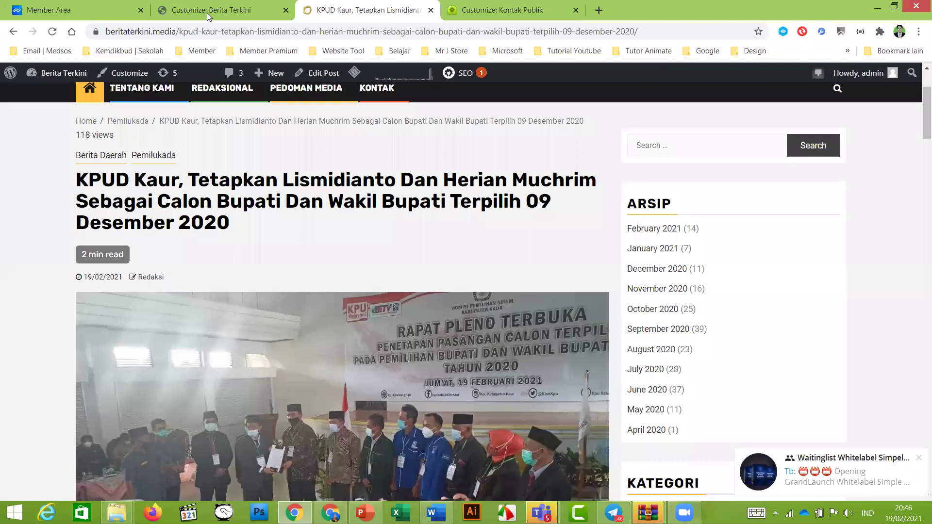
click(207, 12)
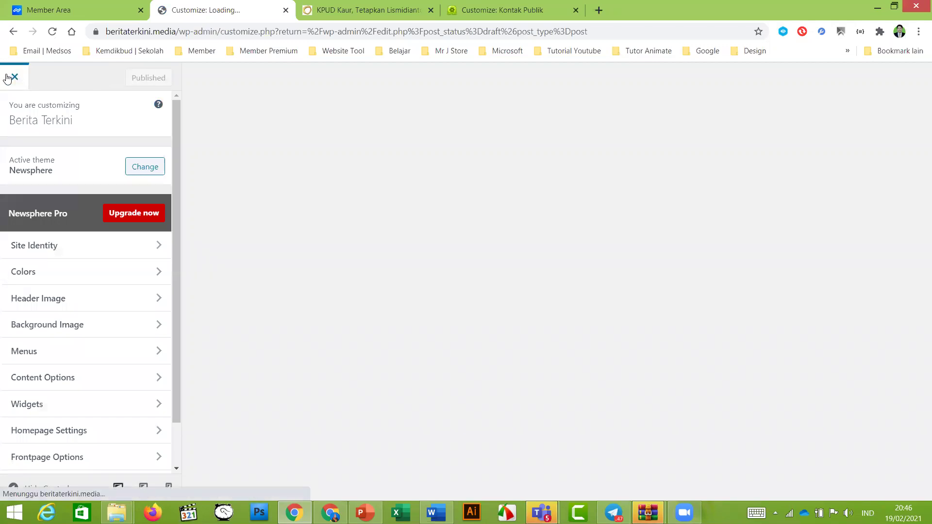
click(8, 78)
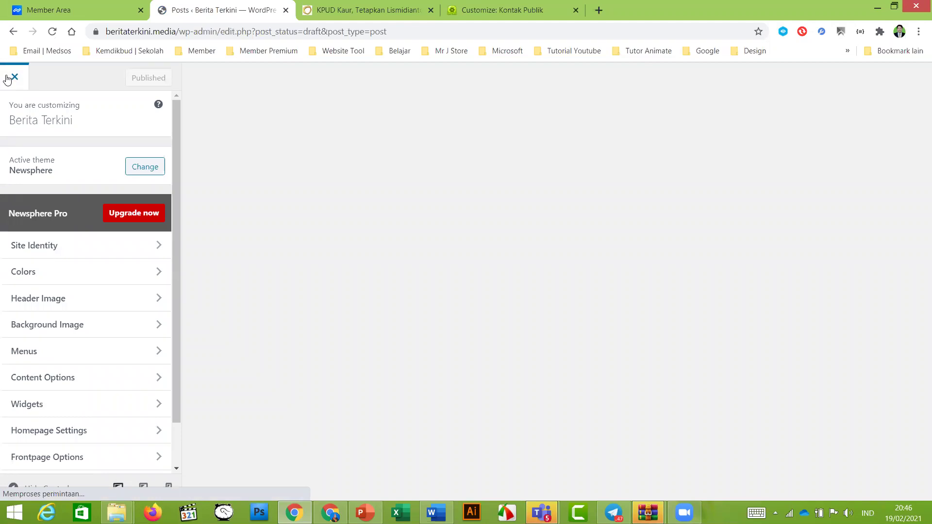
scroll(43, 241, down, 2)
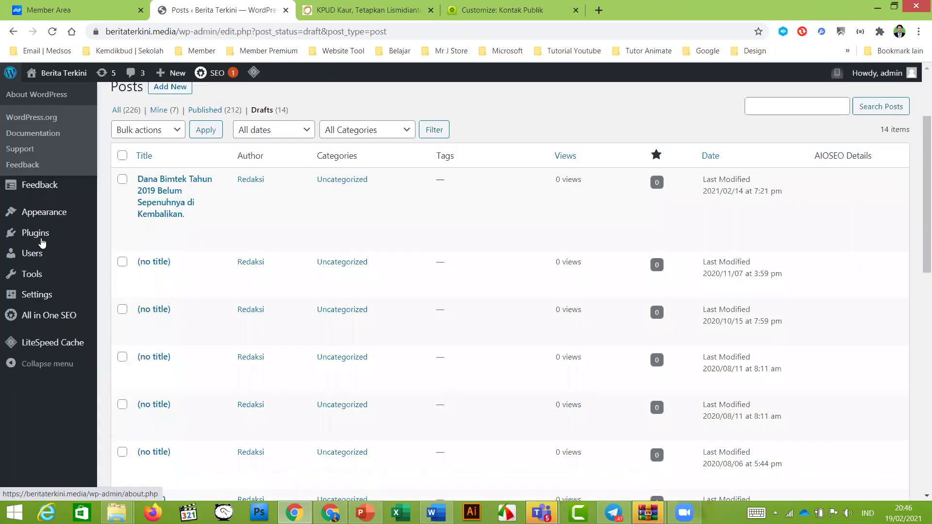
click(43, 233)
scroll(42, 243, up, 2)
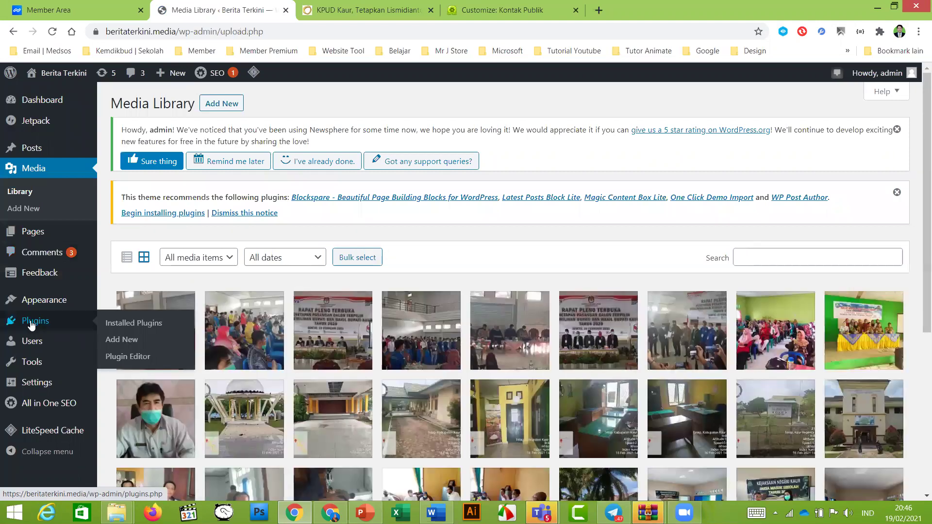
click(32, 325)
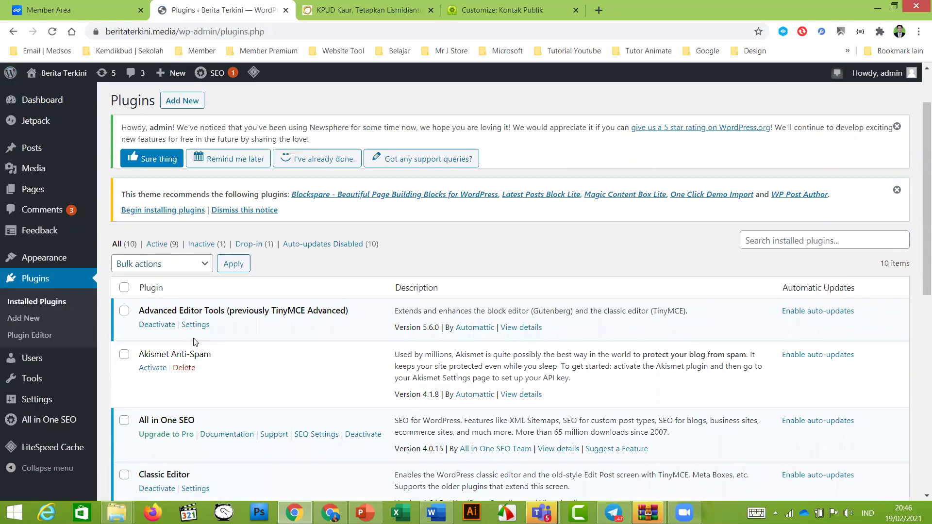
scroll(194, 342, down, 10)
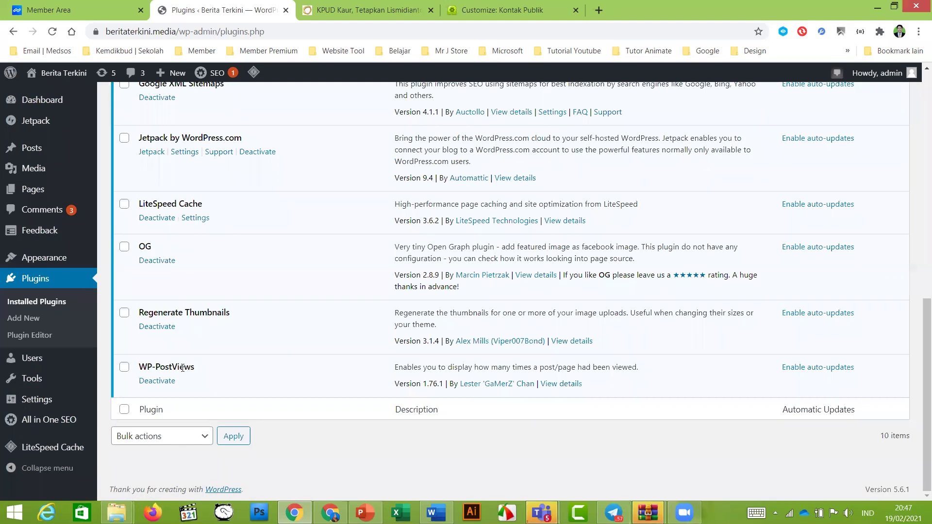
drag(140, 367, 203, 371)
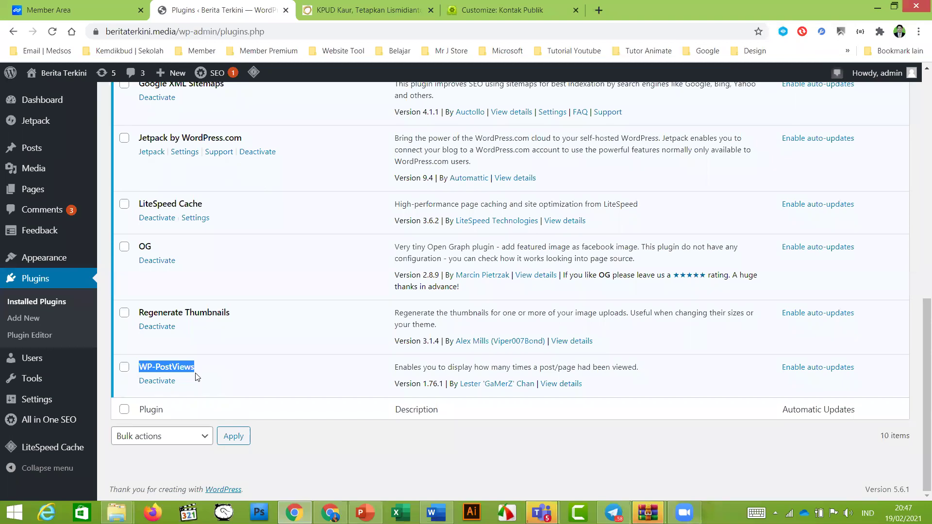
scroll(196, 377, up, 1)
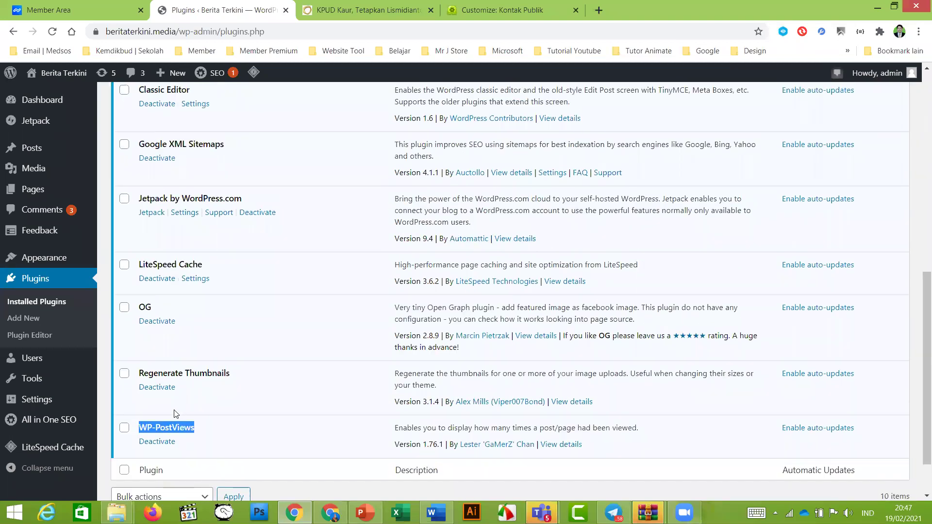
scroll(177, 403, up, 5)
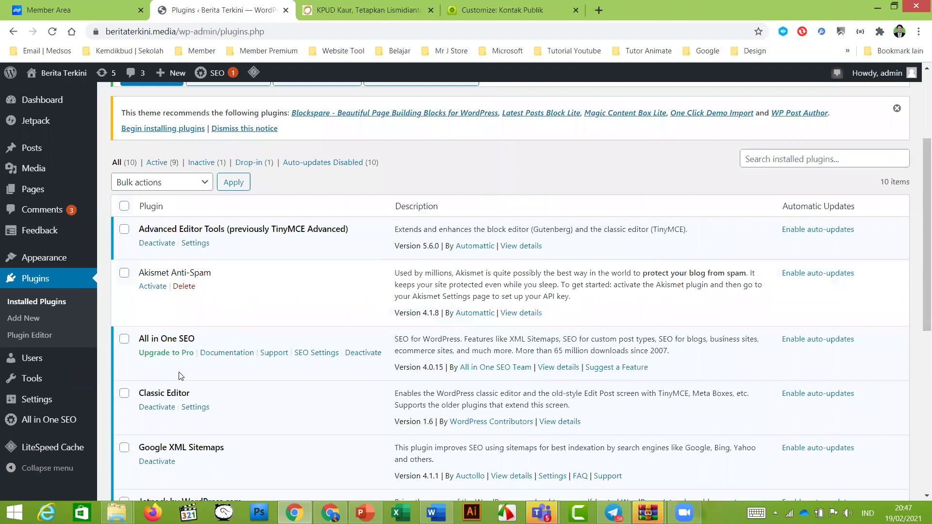
scroll(182, 369, down, 2)
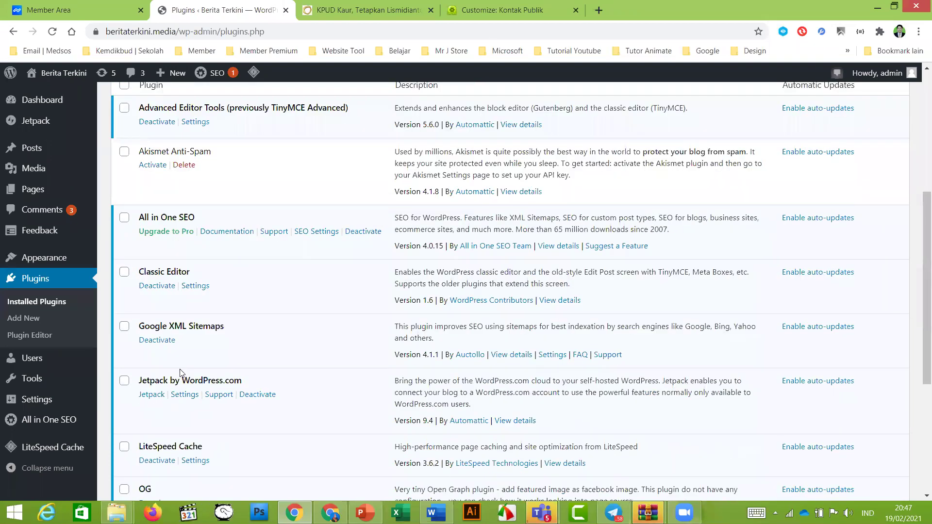
scroll(180, 372, down, 4)
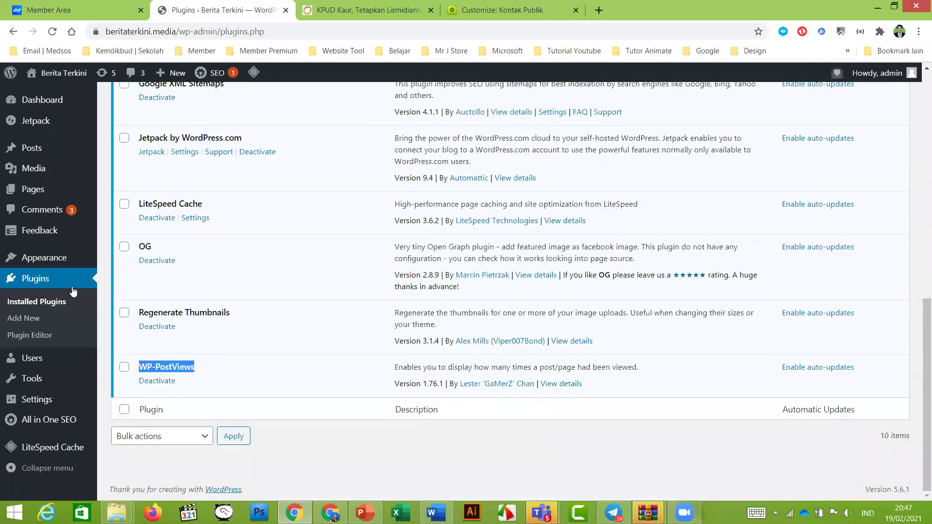
scroll(217, 225, up, 6)
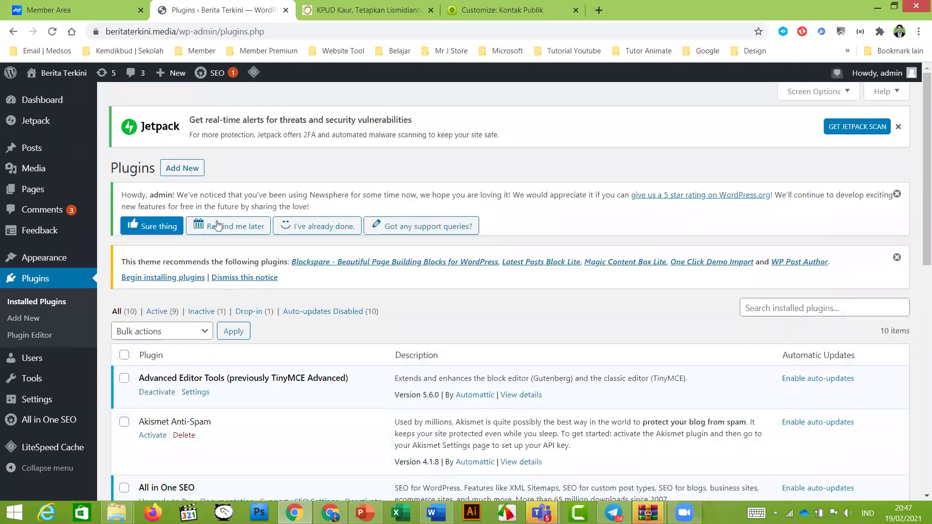
Step: Open Plugins > Add New and search the plugin directory for 'wp statisti'
click(192, 169)
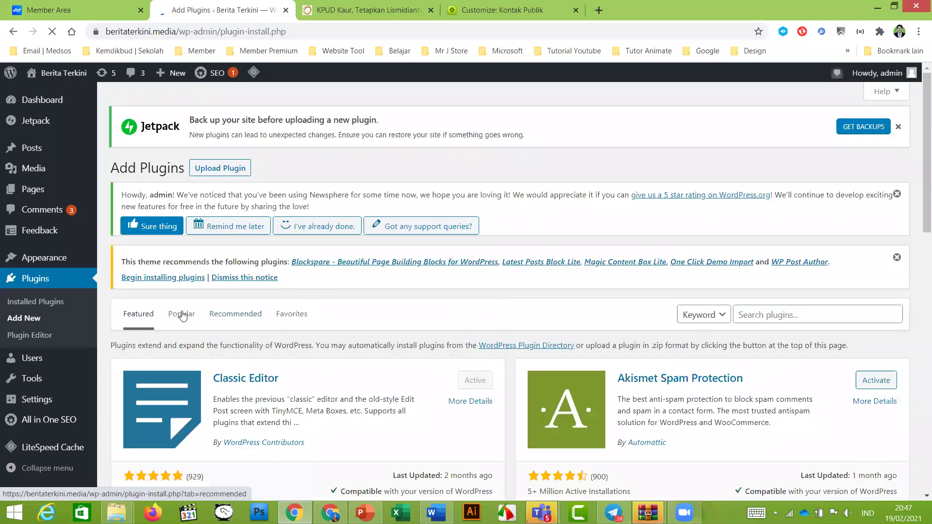
click(738, 313)
text(wo)
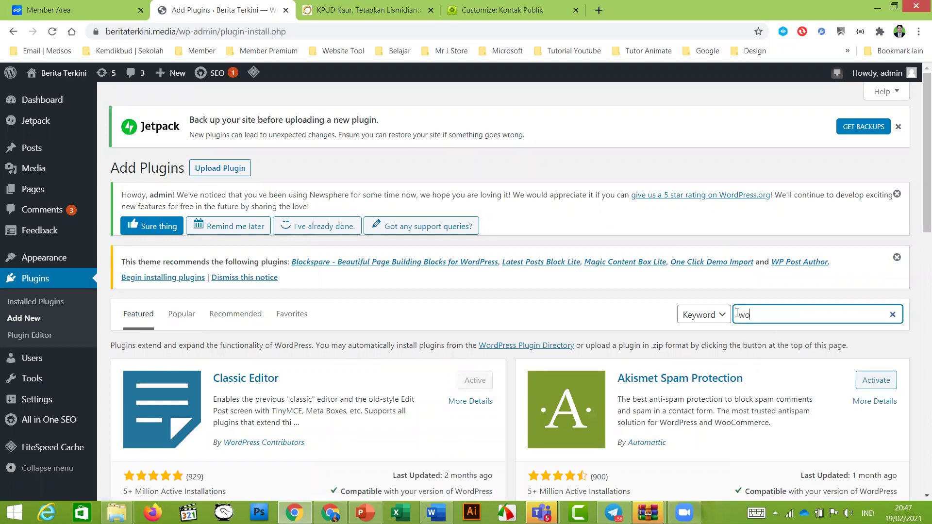
key(BackSpace)
text(p s)
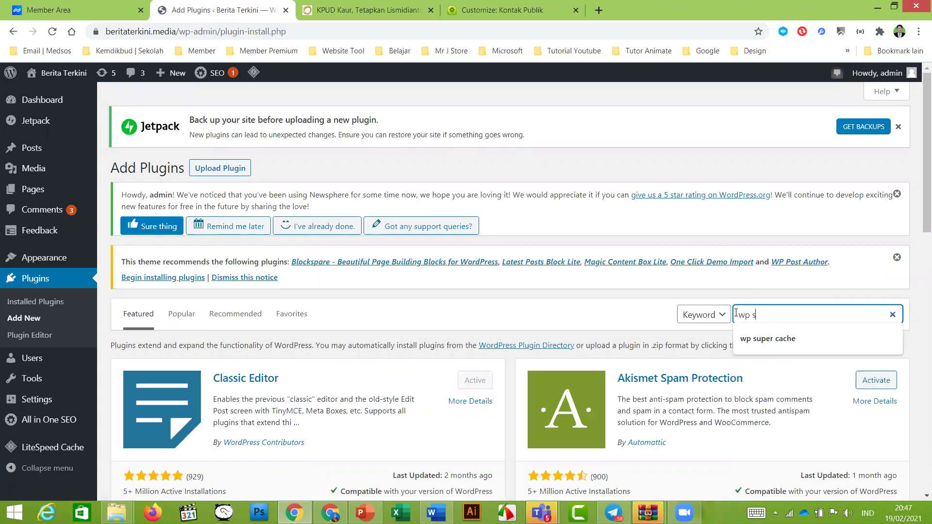
text(ta)
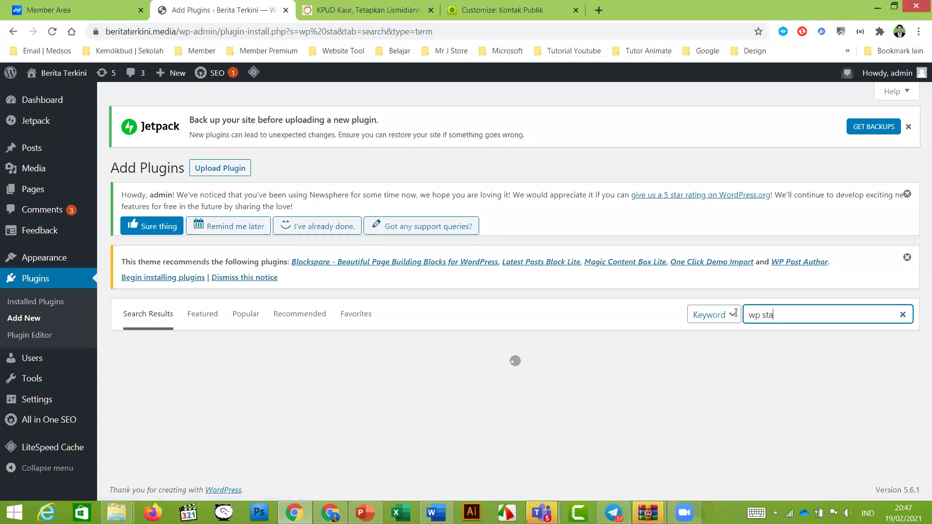
text(ti)
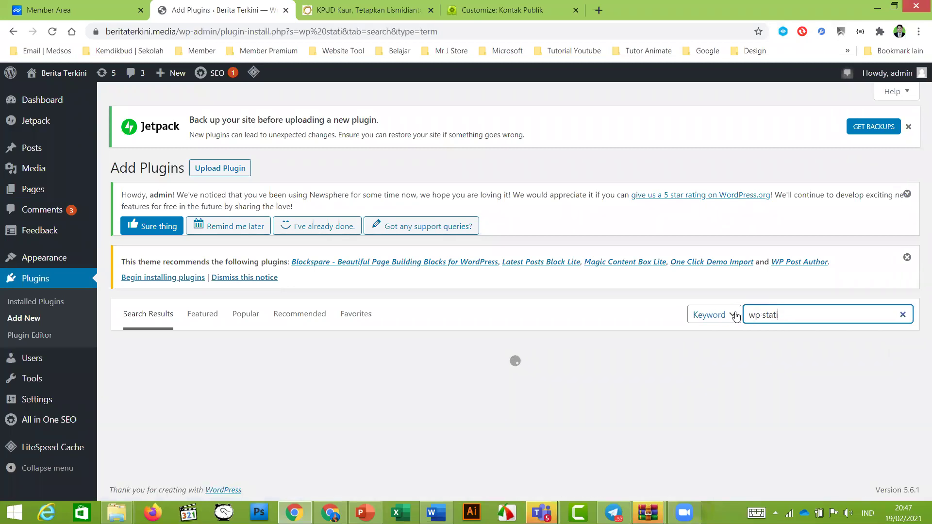
text(stic)
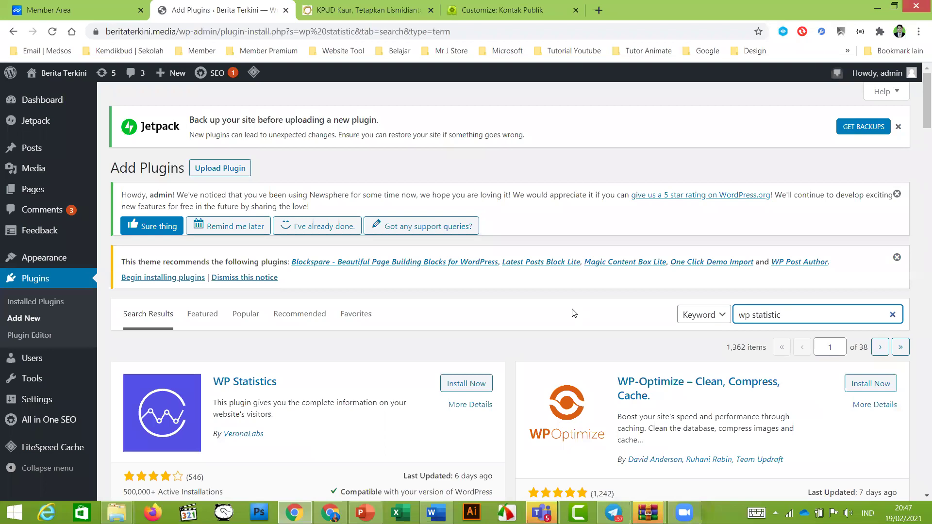
Step: Scroll the 1,362 'wp statistic' results comparing WP Statistics and Visitor Traffic Real Time Statistics
scroll(557, 320, down, 3)
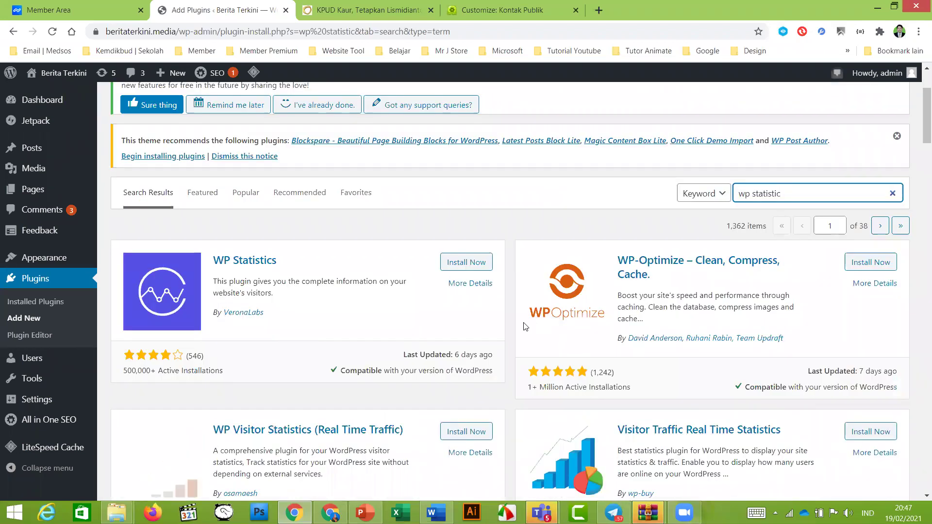
scroll(531, 326, down, 1)
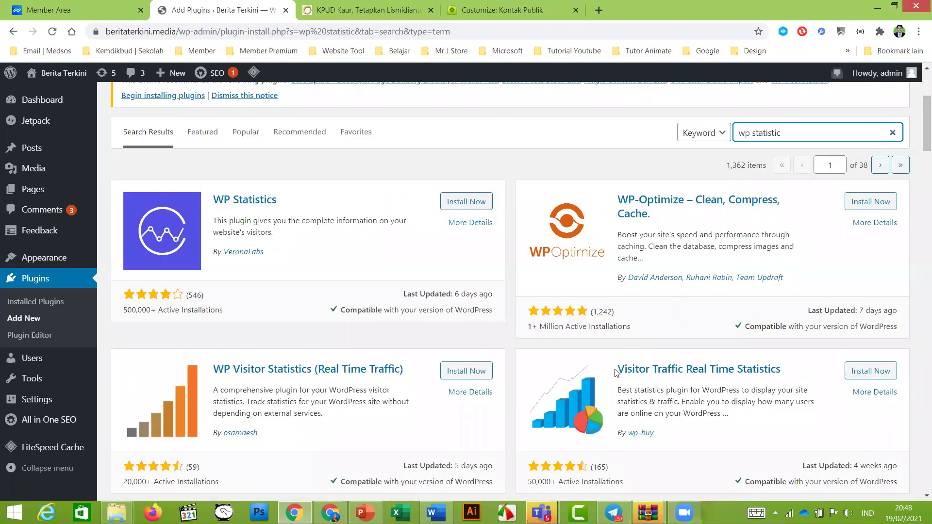
scroll(416, 355, down, 2)
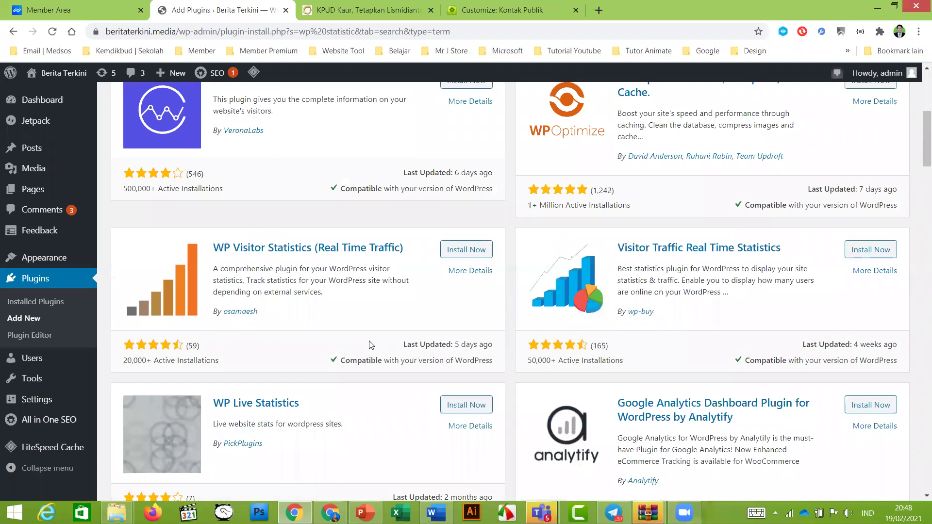
scroll(373, 344, up, 1)
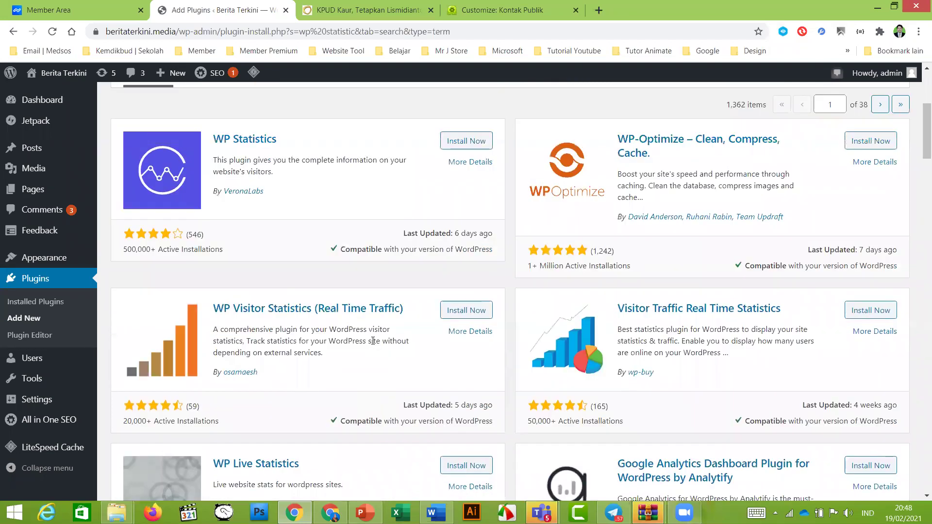
scroll(323, 327, down, 1)
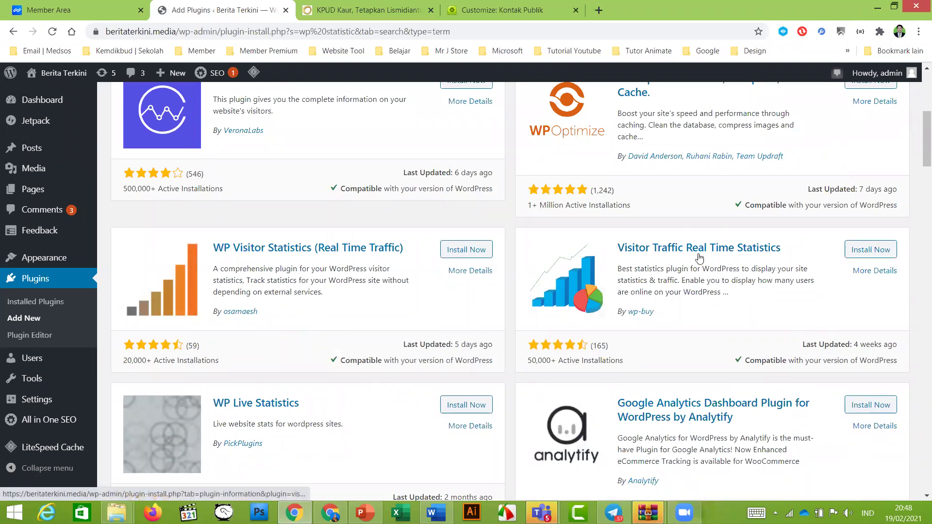
scroll(700, 257, down, 1)
scroll(700, 257, down, 3)
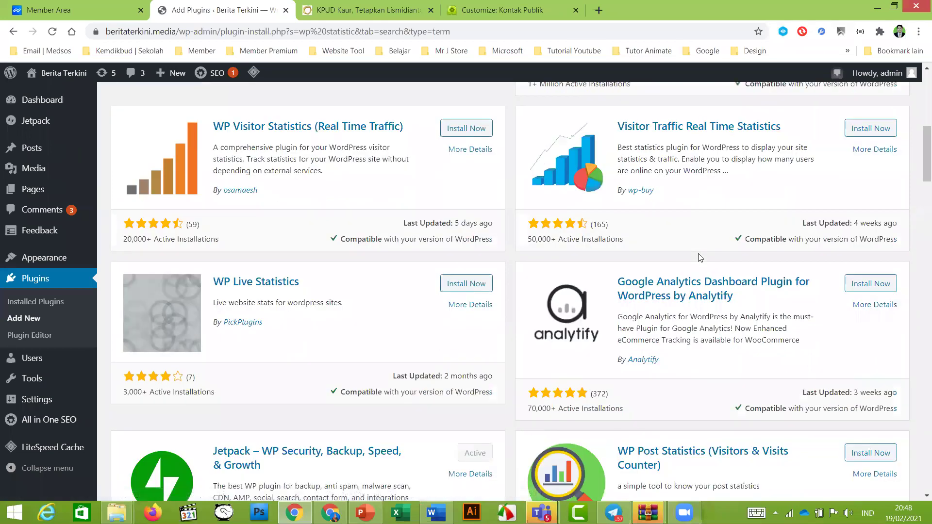
scroll(701, 264, down, 2)
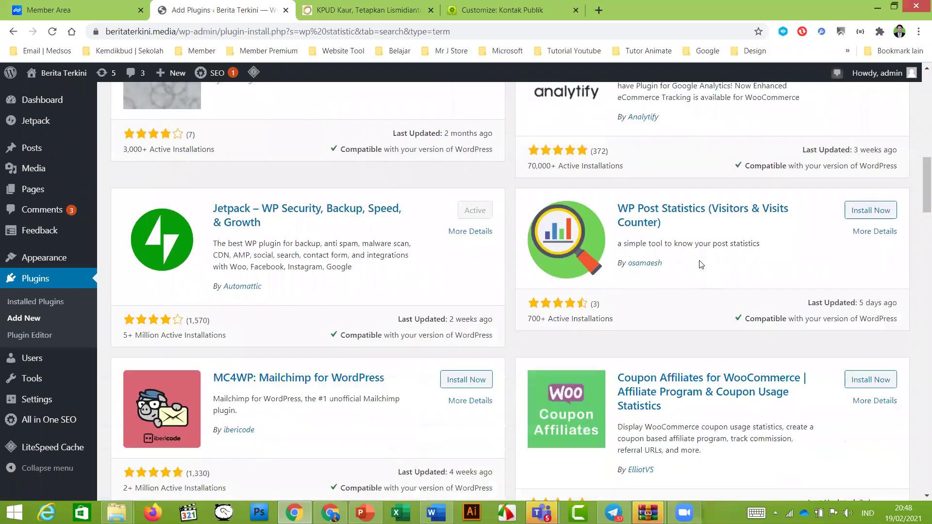
scroll(700, 264, down, 1)
scroll(699, 264, up, 8)
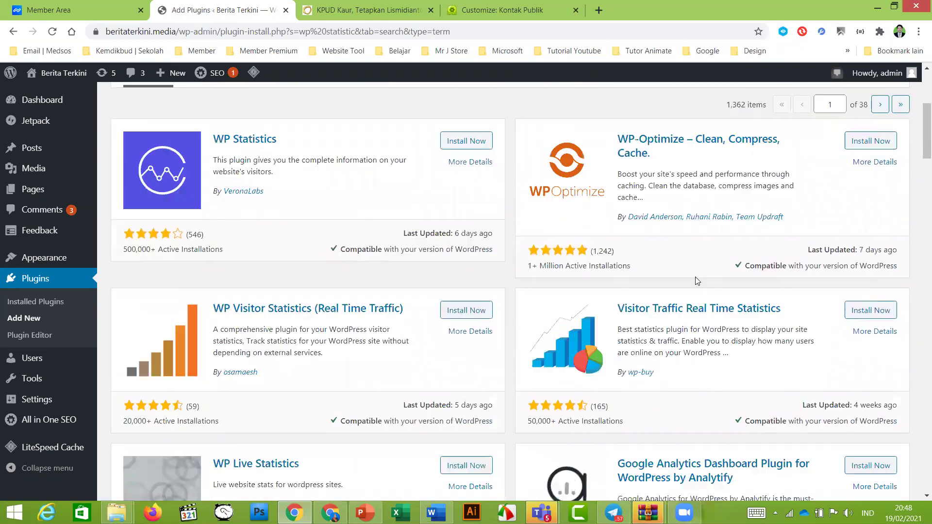
scroll(679, 325, up, 2)
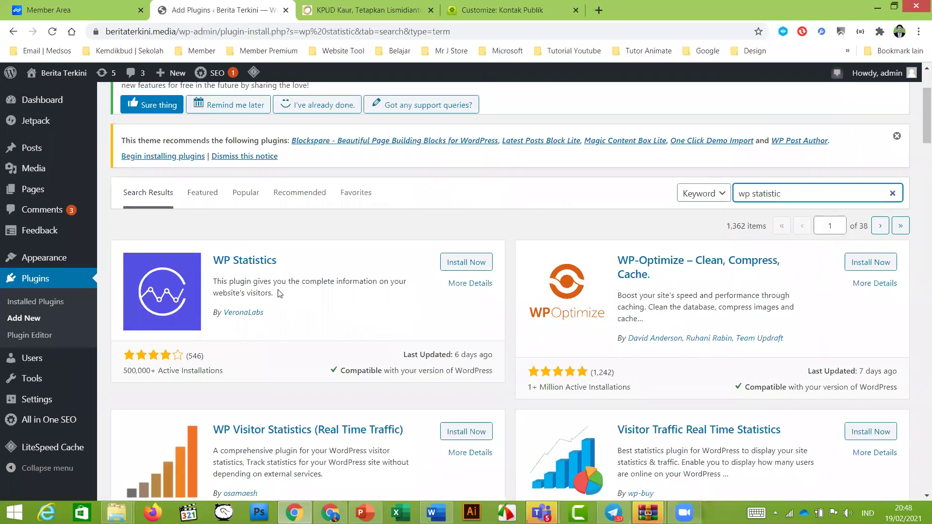
Step: Open the WP Statistics details (version 13.0.6, 546 ratings) and skim the description
click(472, 286)
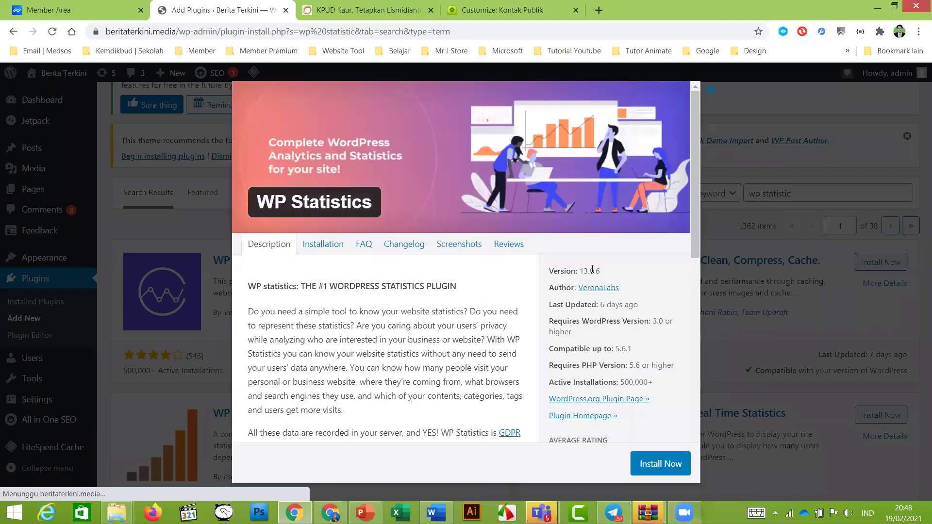
scroll(550, 280, down, 6)
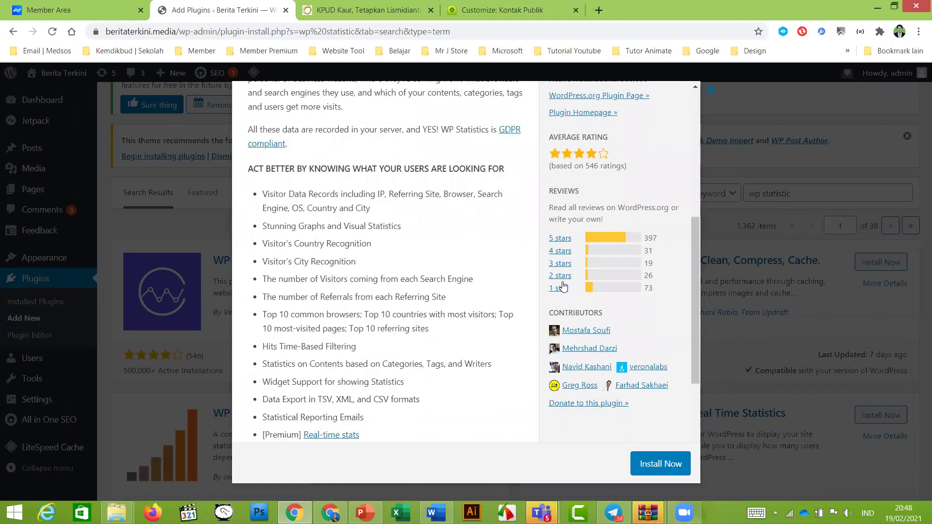
scroll(562, 287, down, 4)
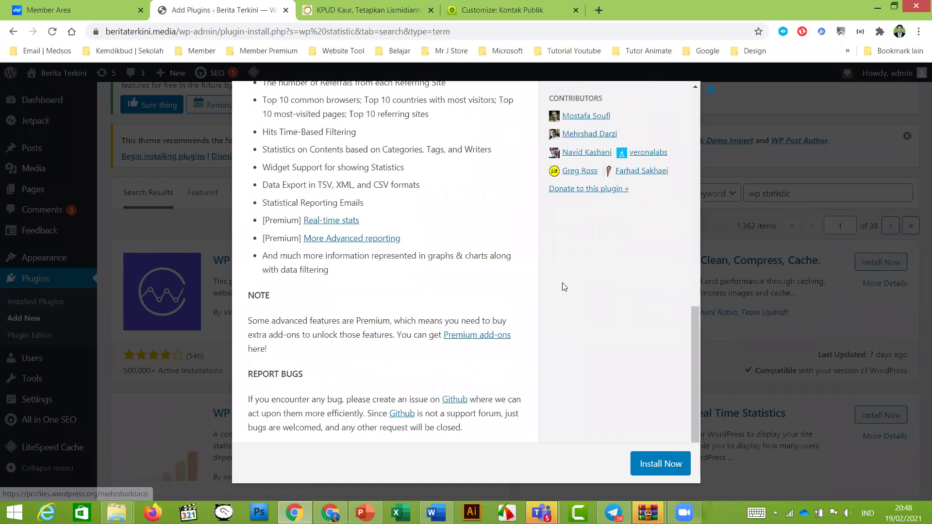
scroll(562, 287, up, 10)
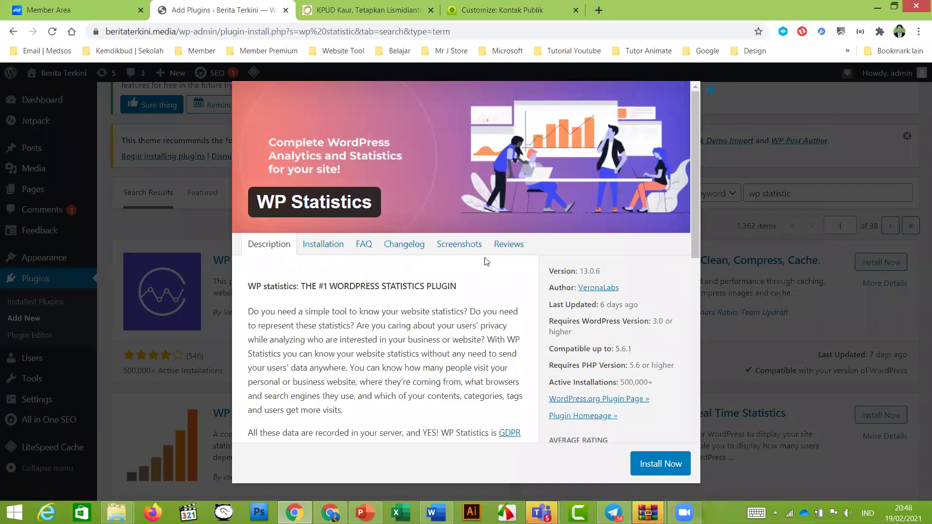
Step: Browse the WP Statistics screenshots, then close the details to return to the results
click(475, 246)
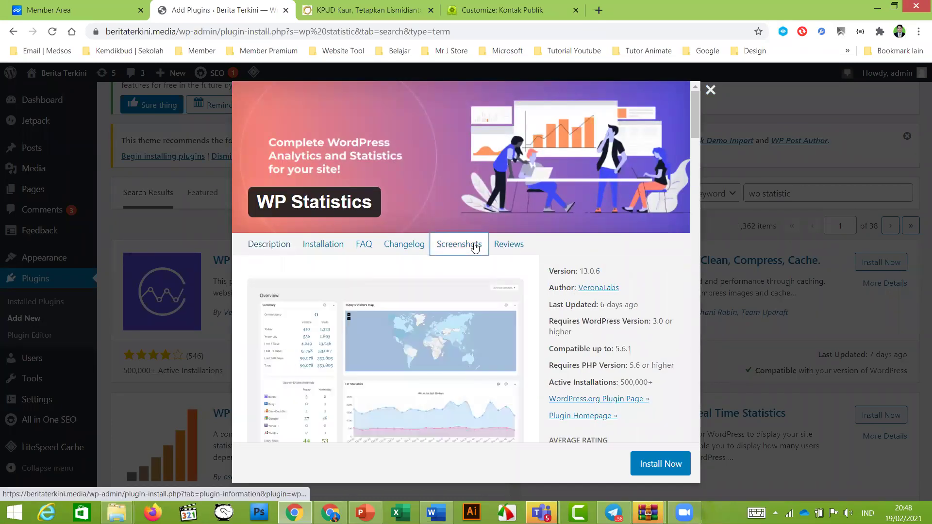
scroll(296, 316, down, 1)
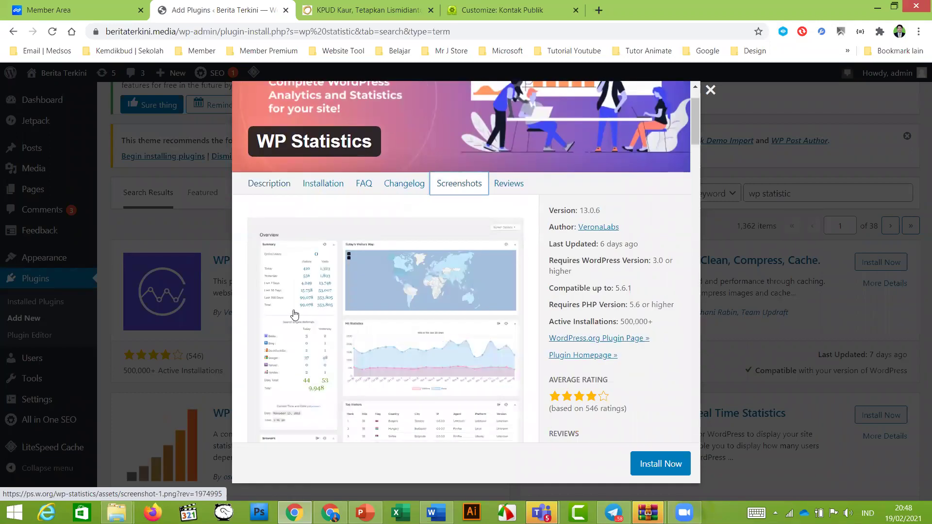
scroll(294, 315, down, 5)
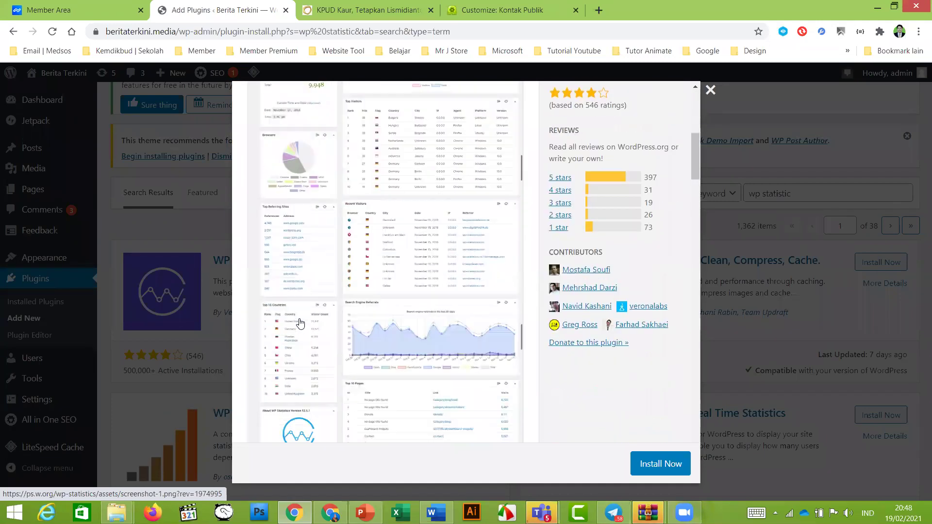
scroll(300, 323, down, 5)
scroll(298, 323, up, 5)
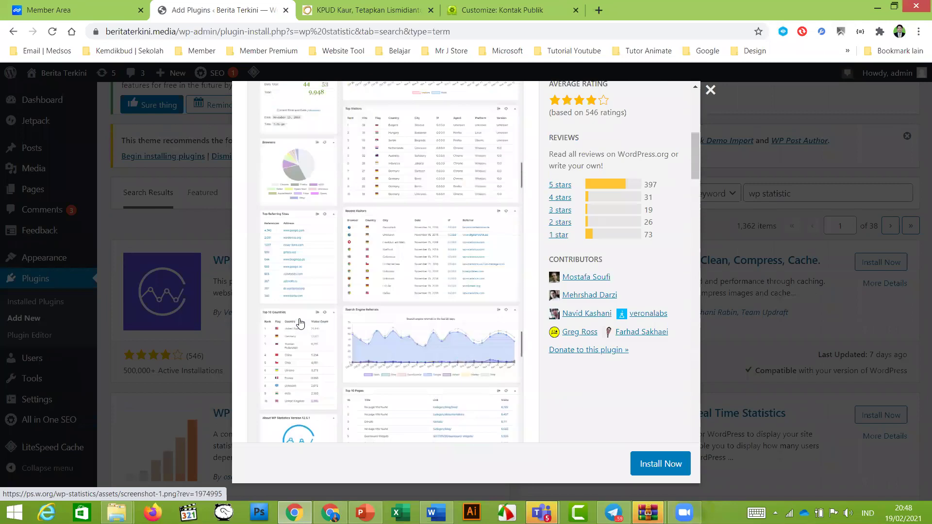
scroll(301, 323, up, 5)
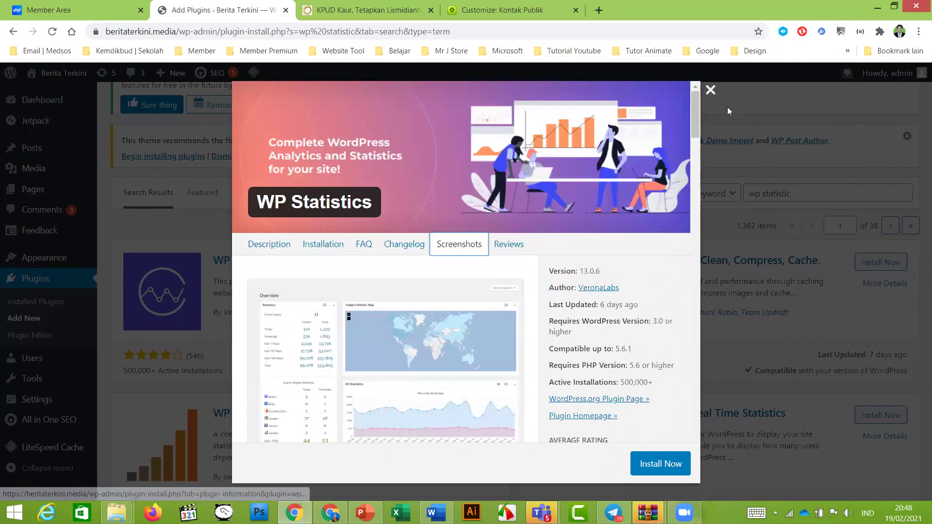
click(727, 106)
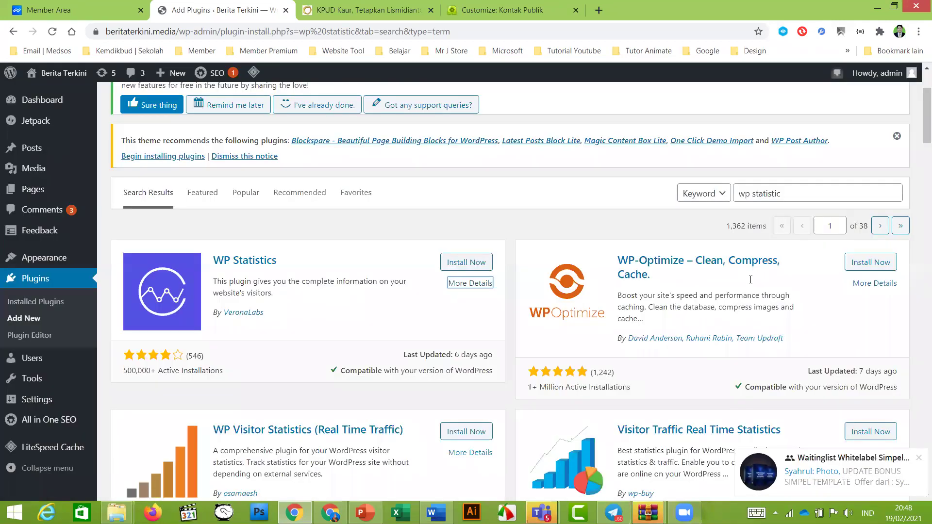
scroll(750, 280, down, 4)
click(879, 270)
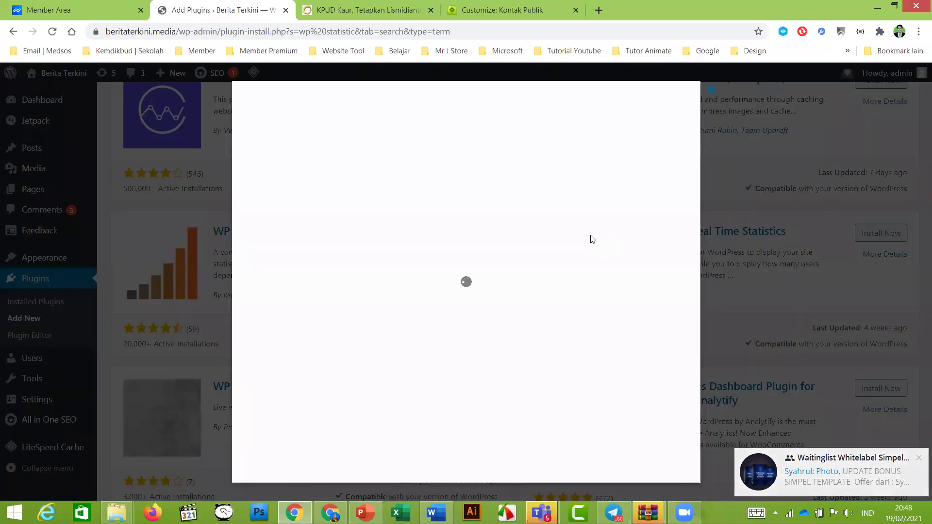
click(472, 251)
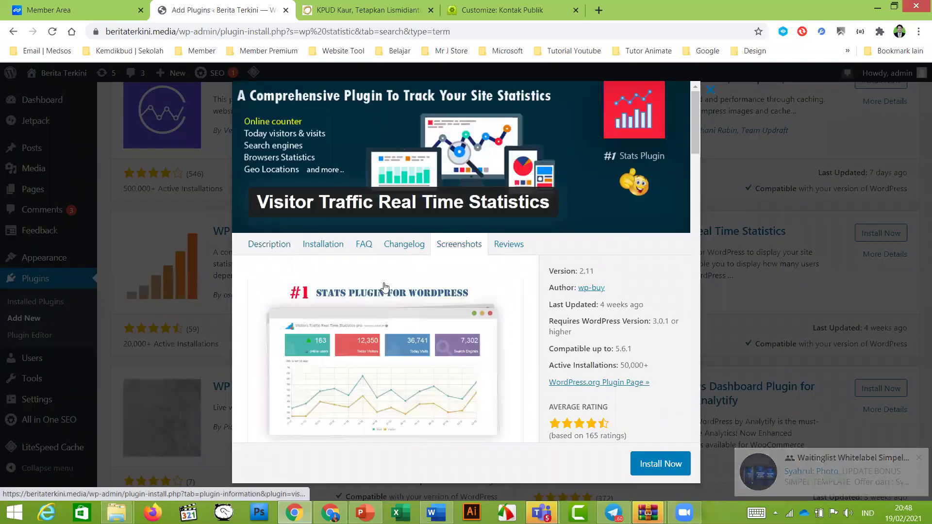
scroll(380, 309, down, 3)
scroll(333, 295, down, 2)
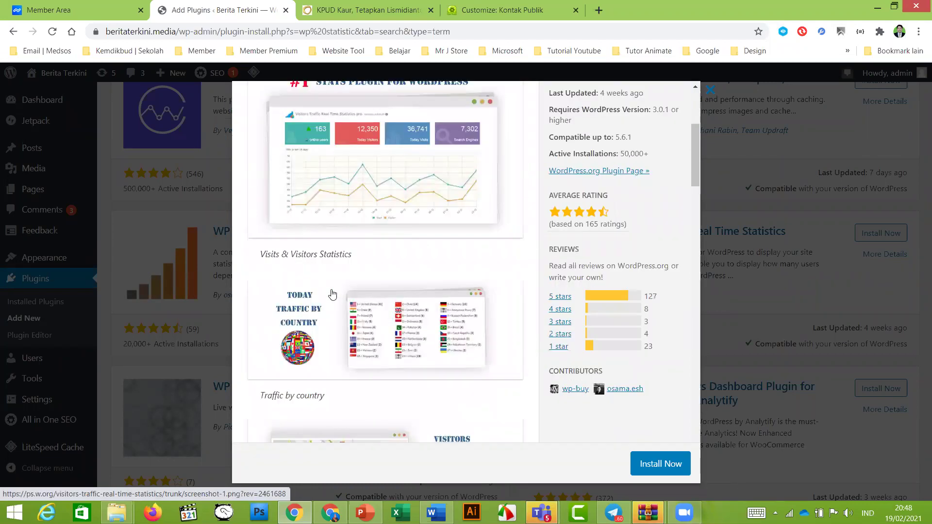
scroll(335, 292, down, 1)
scroll(402, 267, down, 1)
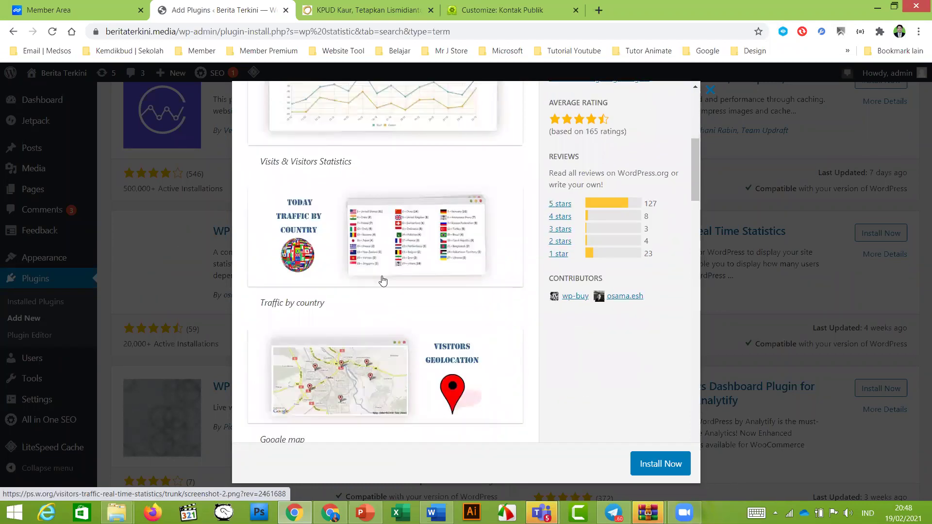
scroll(386, 296, down, 3)
scroll(408, 316, down, 1)
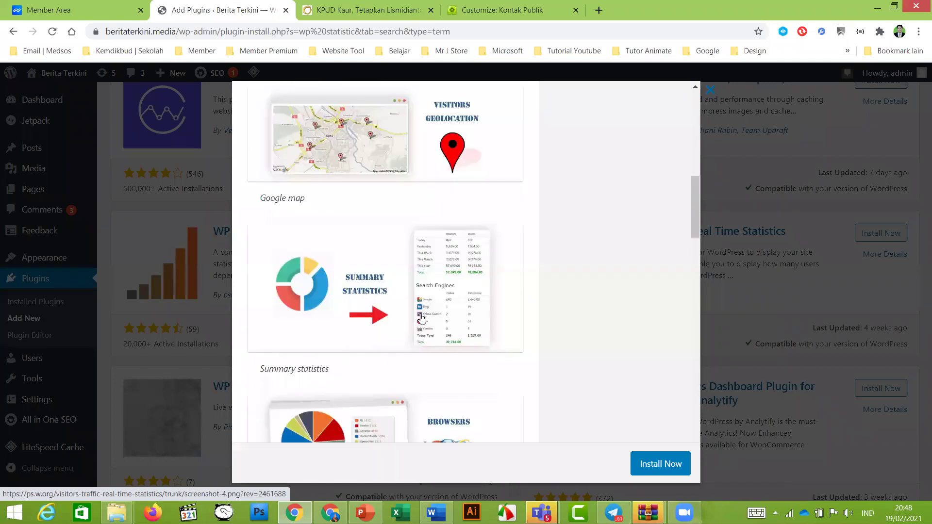
scroll(436, 310, down, 1)
scroll(439, 307, down, 1)
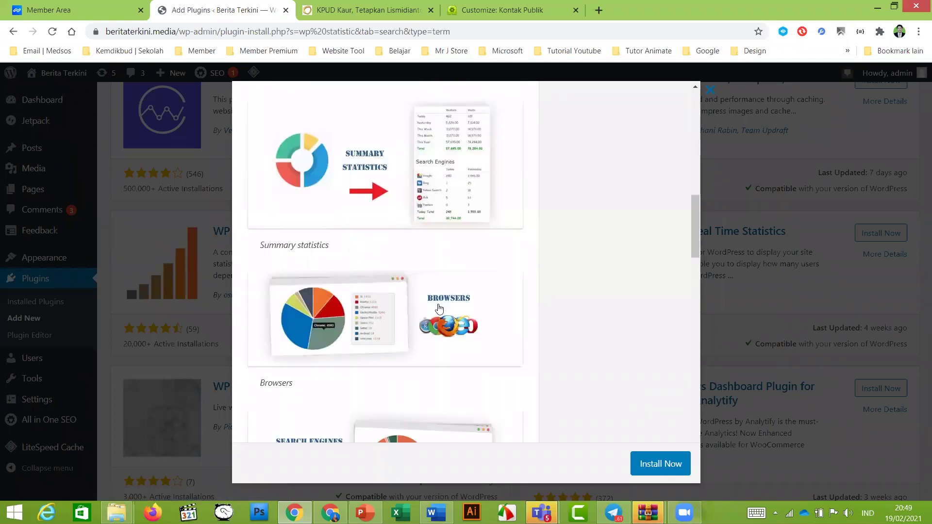
scroll(439, 308, down, 3)
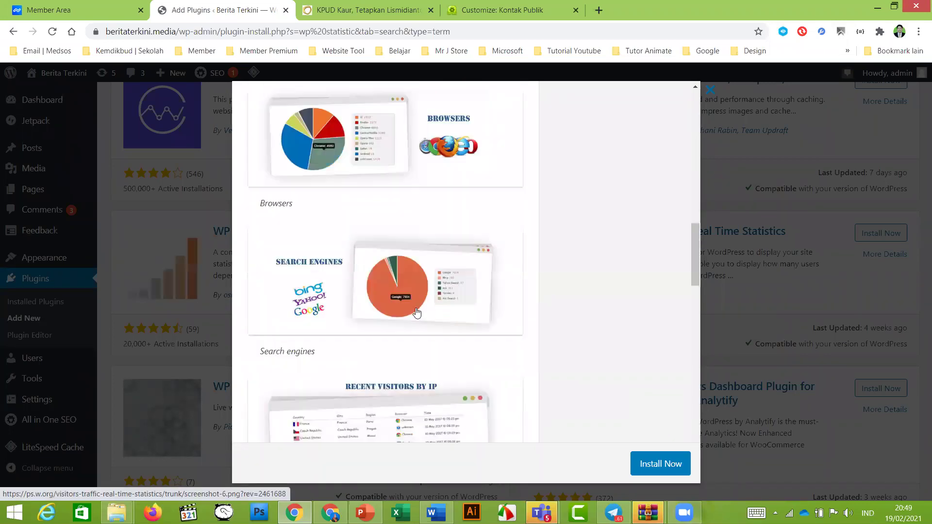
scroll(419, 309, down, 4)
scroll(418, 309, down, 2)
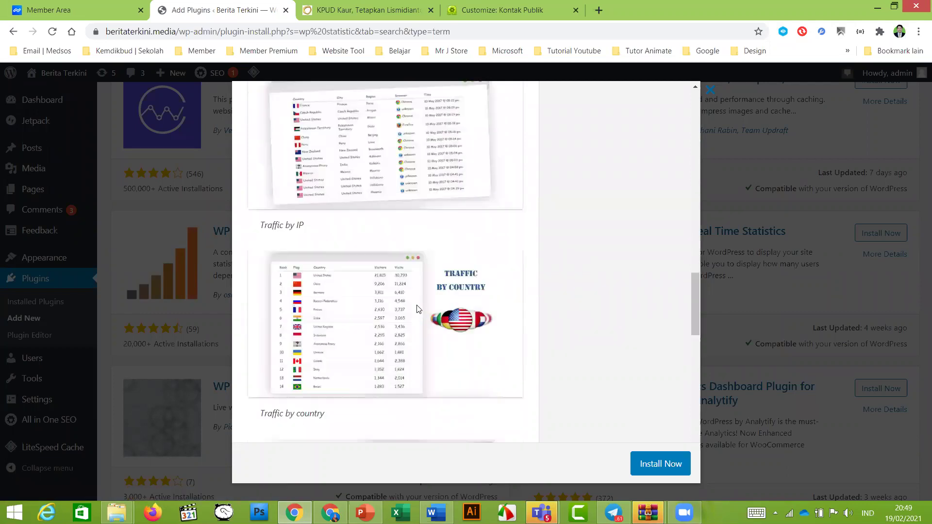
scroll(418, 310, down, 4)
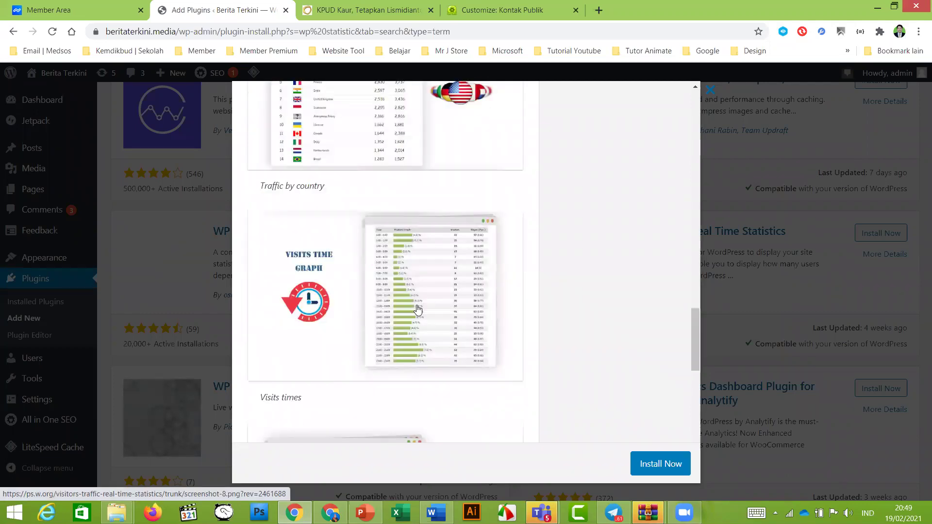
scroll(418, 309, down, 3)
scroll(417, 309, down, 5)
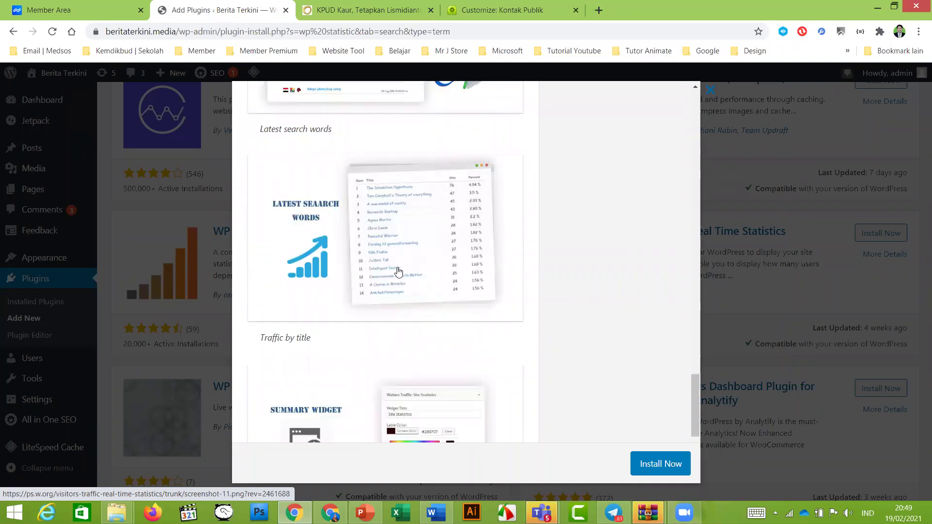
scroll(399, 273, down, 4)
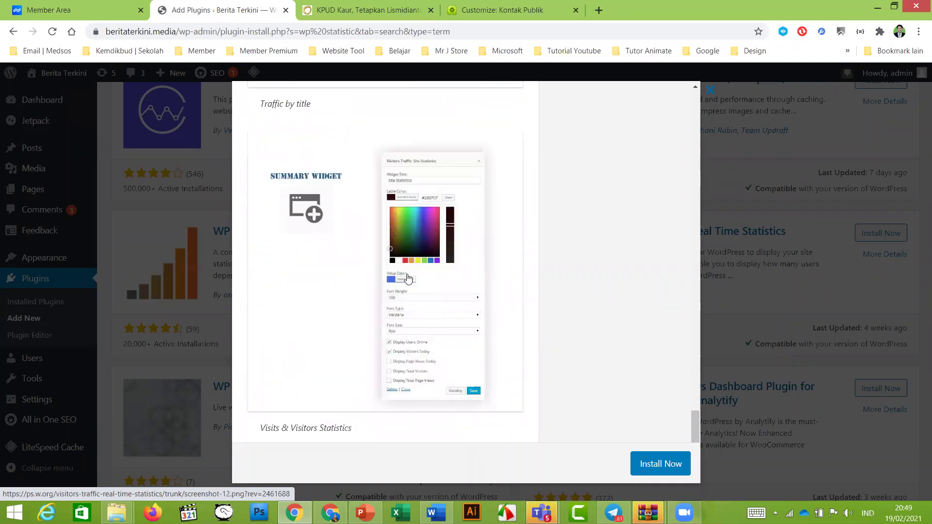
scroll(610, 137, up, 6)
scroll(610, 136, up, 5)
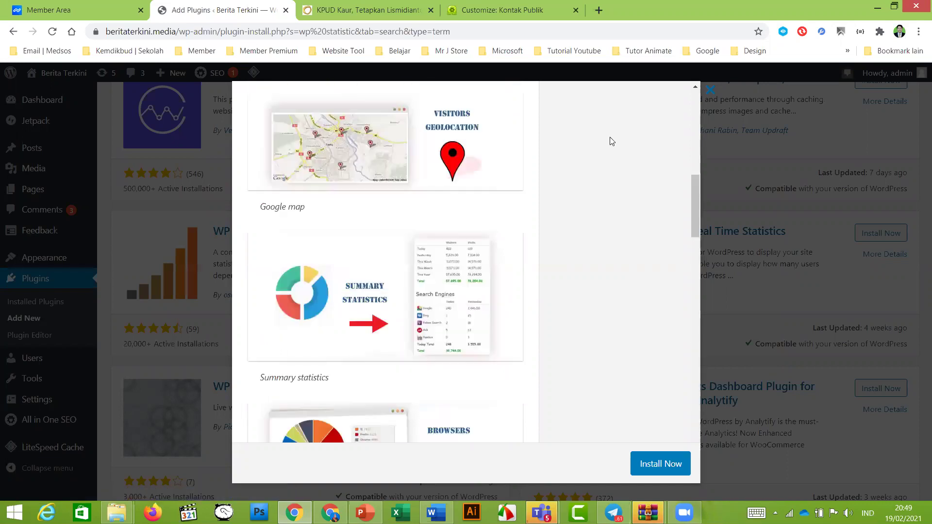
key(Escape)
scroll(584, 122, up, 1)
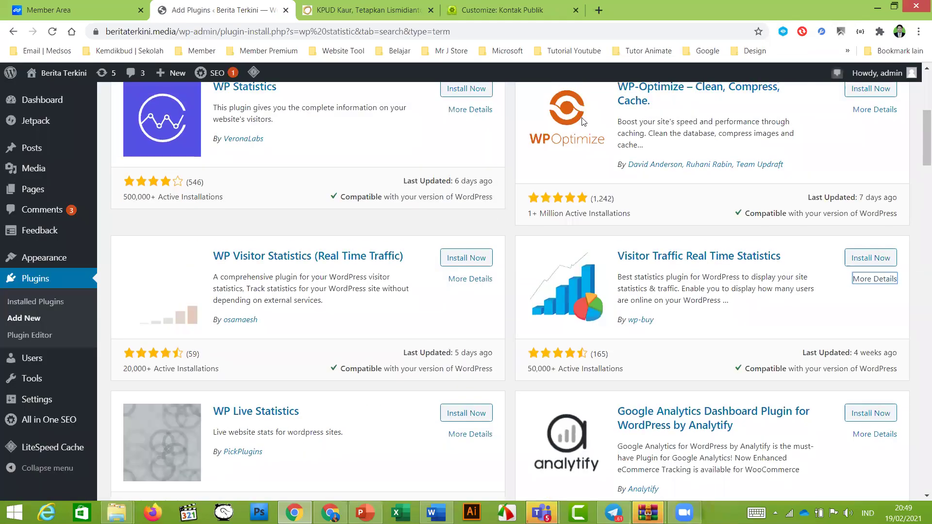
scroll(580, 112, up, 4)
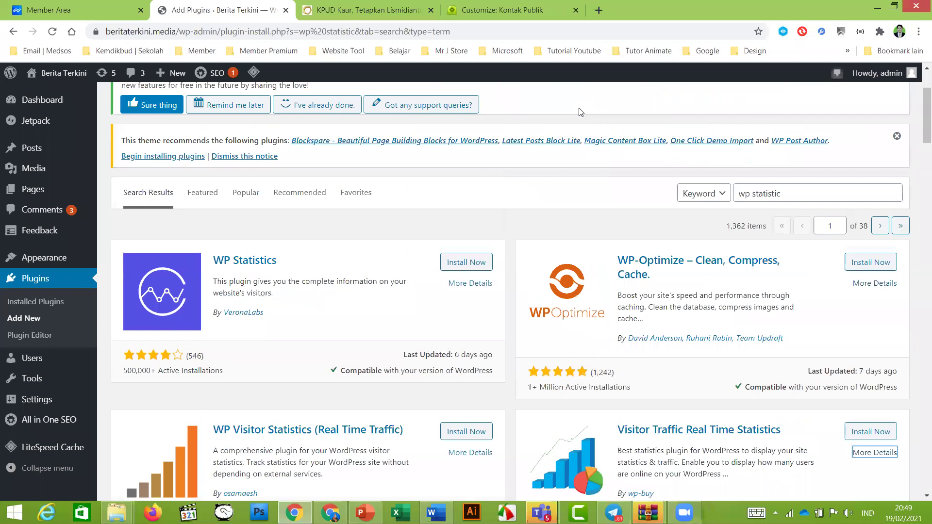
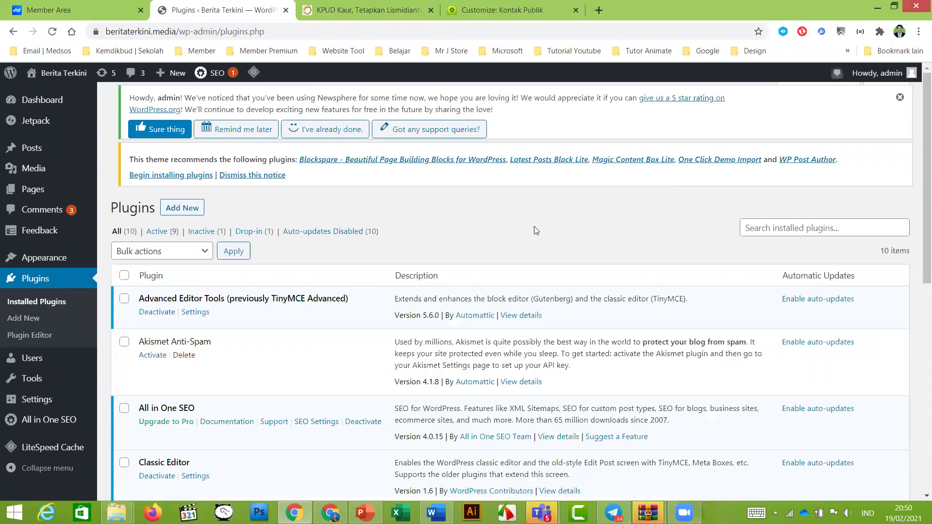
Step: Open the All Posts list from the admin sidebar
scroll(289, 286, down, 3)
scroll(288, 286, down, 1)
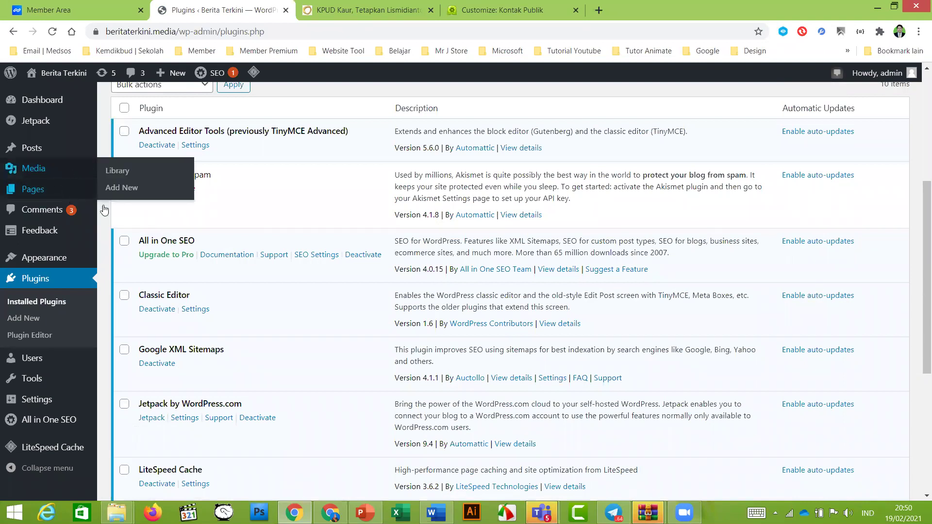
mouse_move(39, 185)
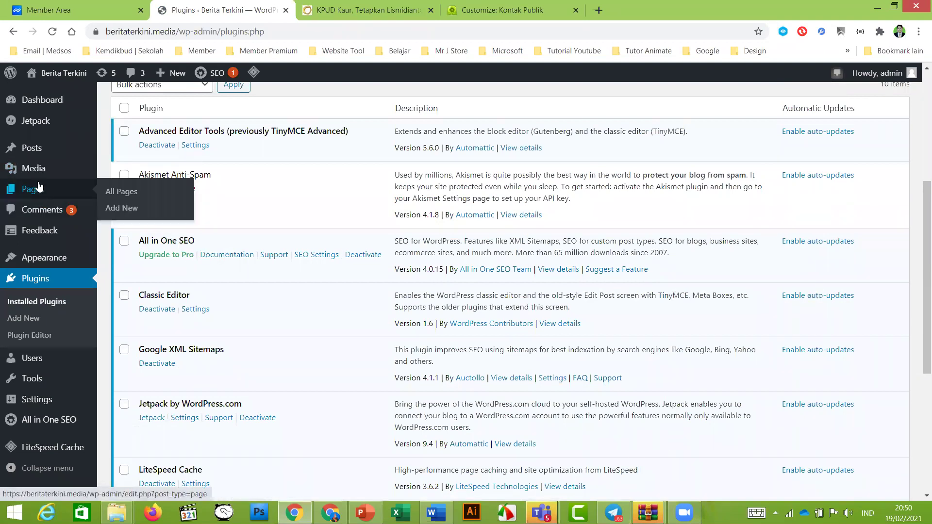
click(33, 154)
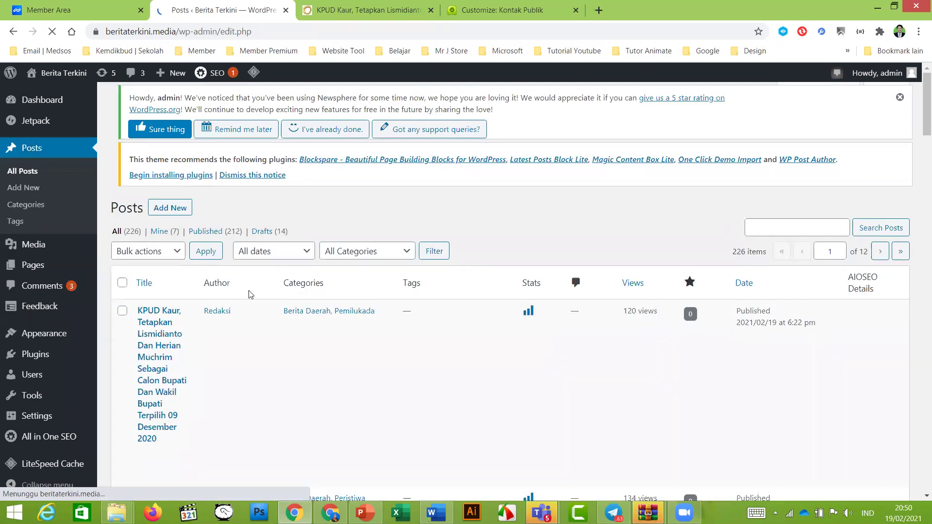
Step: Review the posts' AIOSEO scores (74/100, 78/100, 61/100) and open a post for editing
scroll(247, 303, down, 1)
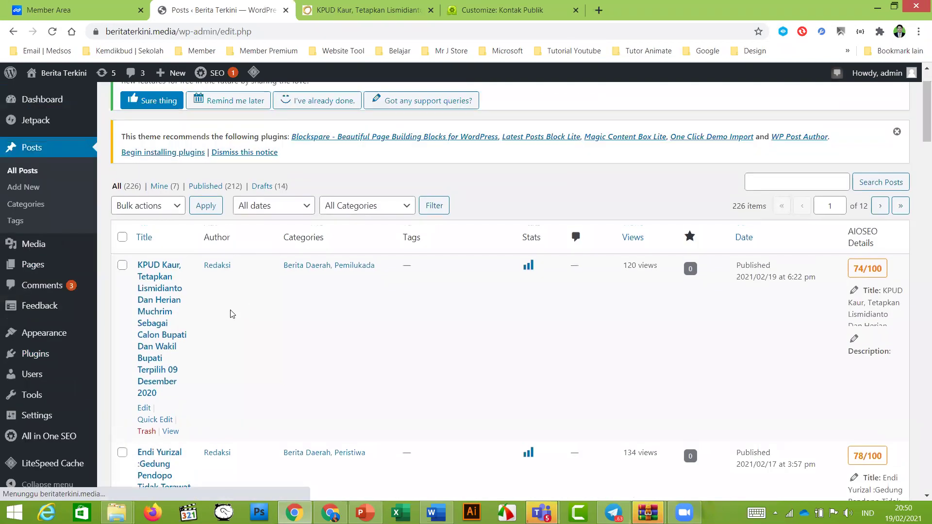
scroll(234, 319, down, 2)
scroll(283, 312, down, 5)
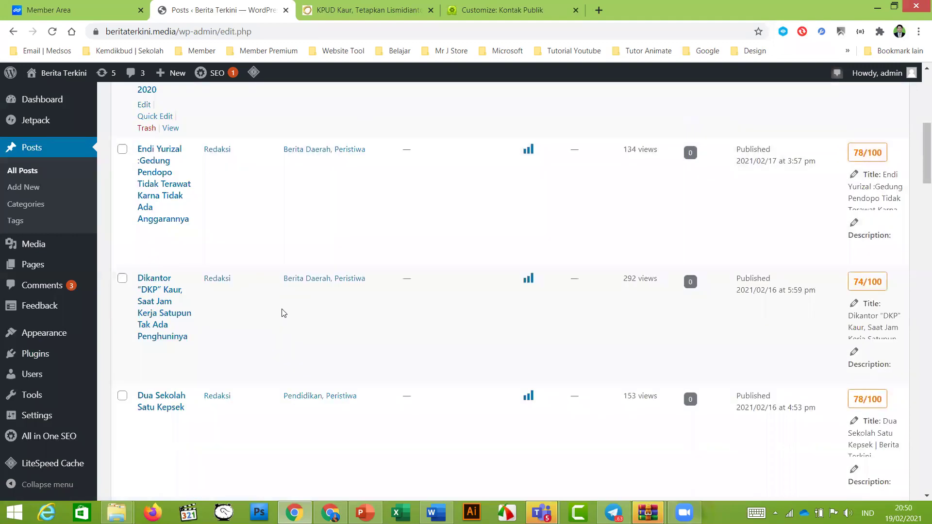
scroll(607, 415, down, 3)
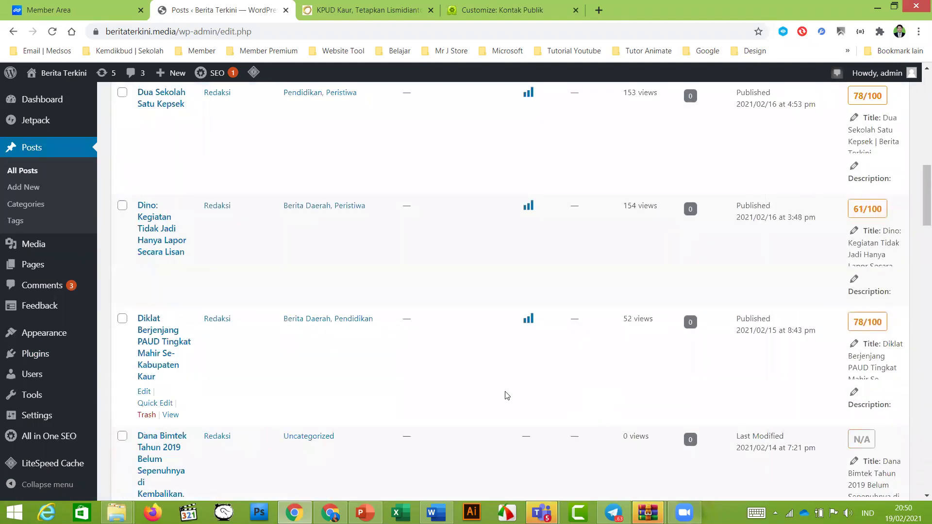
scroll(243, 353, up, 4)
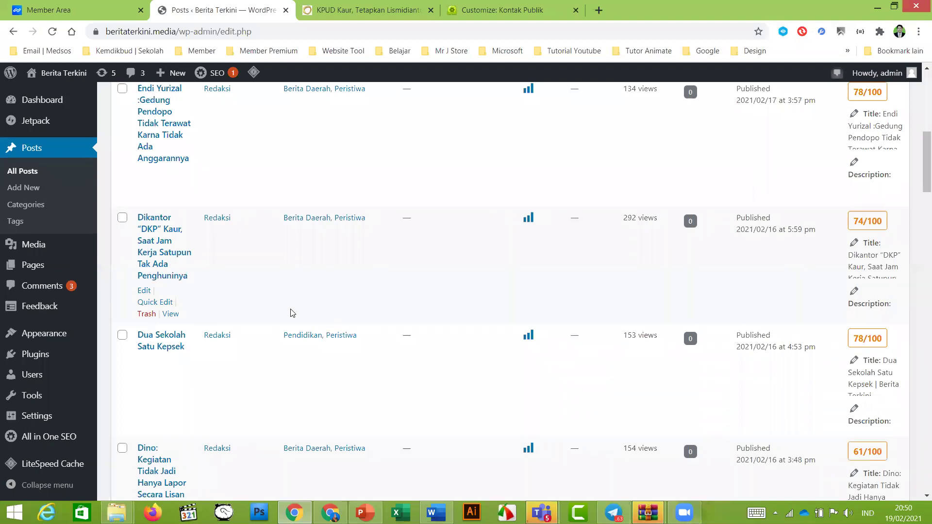
scroll(292, 313, up, 5)
scroll(180, 326, down, 1)
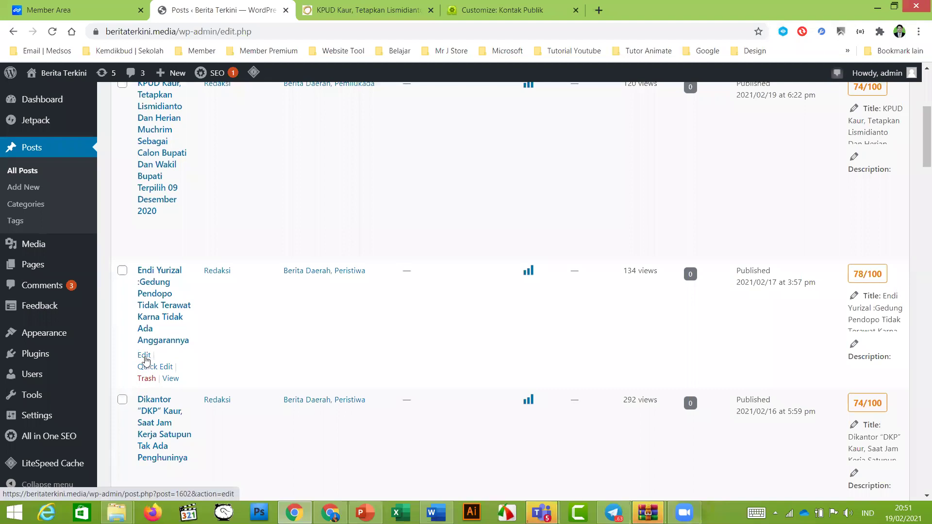
click(145, 356)
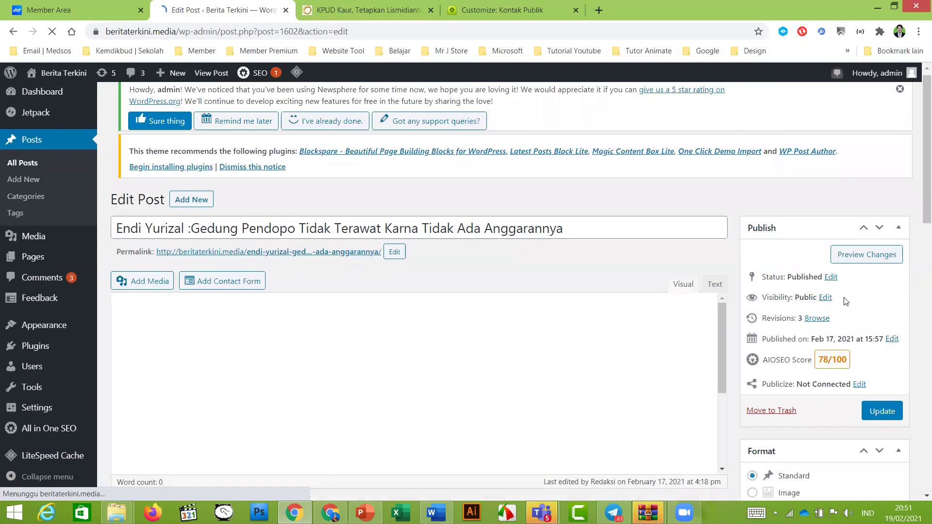
scroll(845, 302, down, 1)
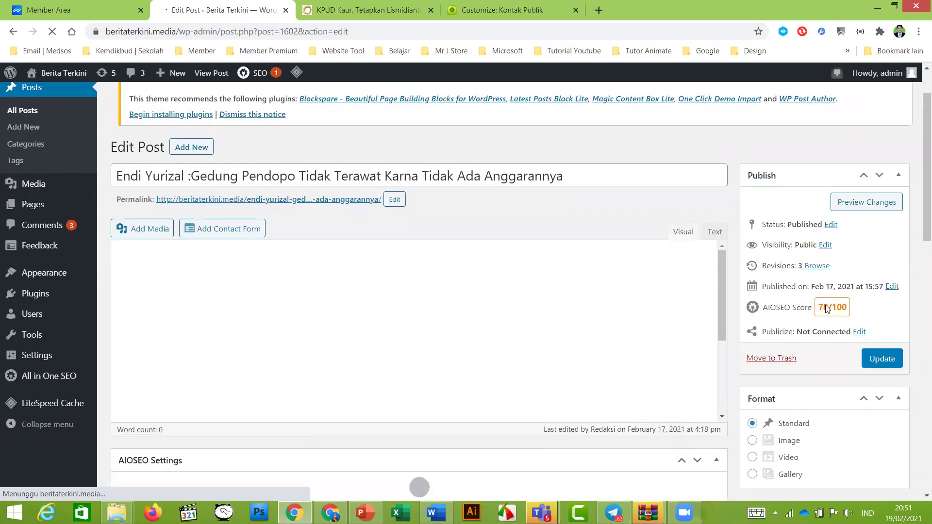
scroll(827, 309, down, 6)
scroll(826, 213, up, 4)
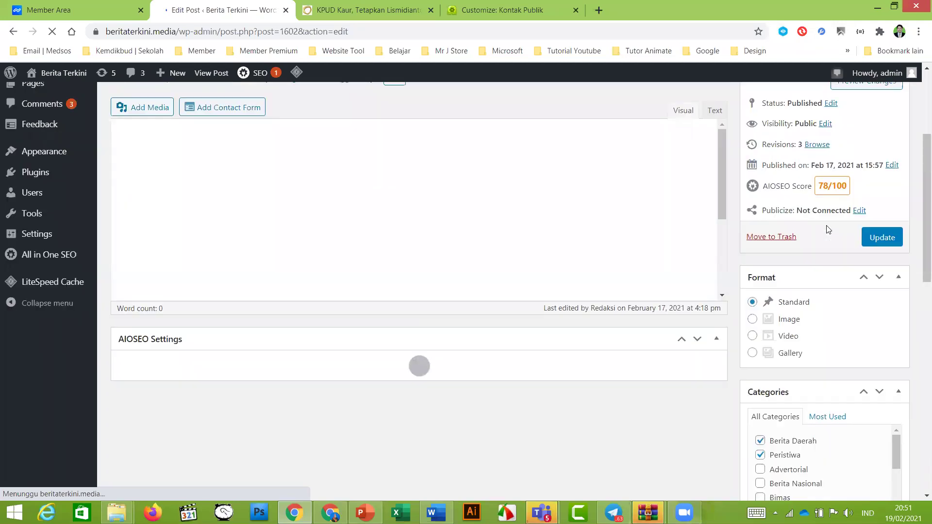
scroll(821, 222, up, 1)
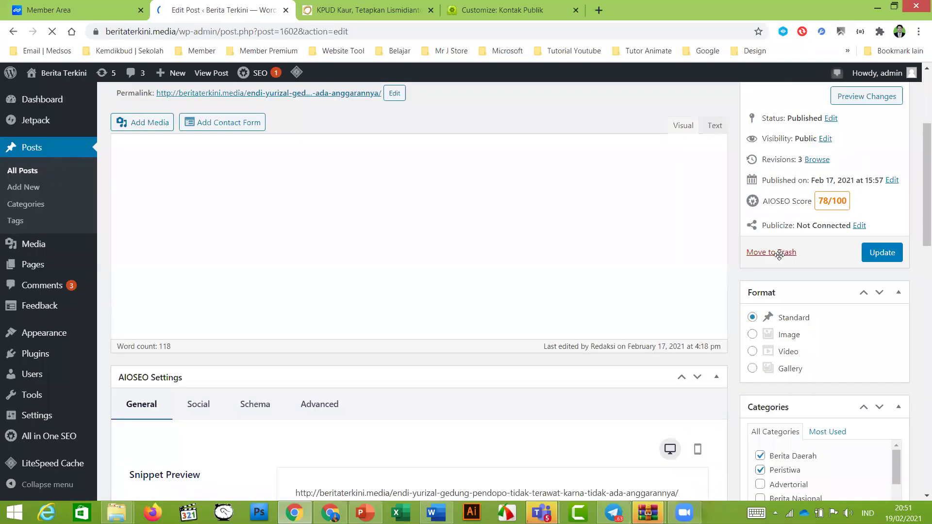
scroll(597, 290, down, 4)
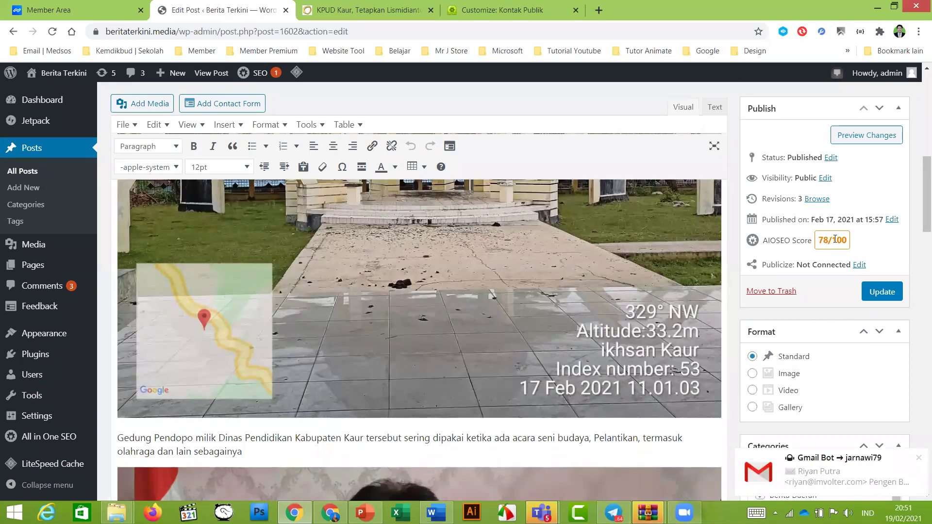
click(27, 172)
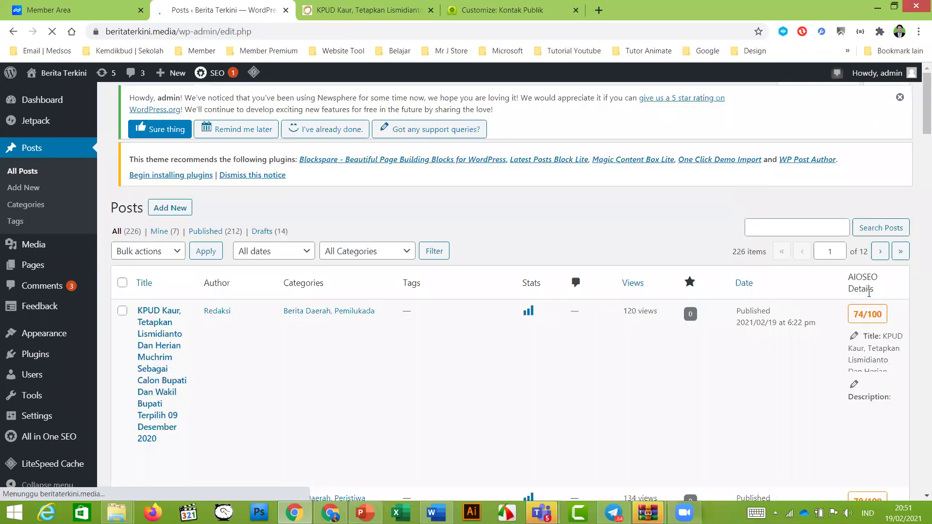
Step: Scroll past scores like 89/100 and 64/100 and edit 'Dilanjutkan Tahun ini Gedung Layanan Perpustakaan Akan Dibangun'
scroll(869, 312, down, 5)
scroll(865, 335, down, 10)
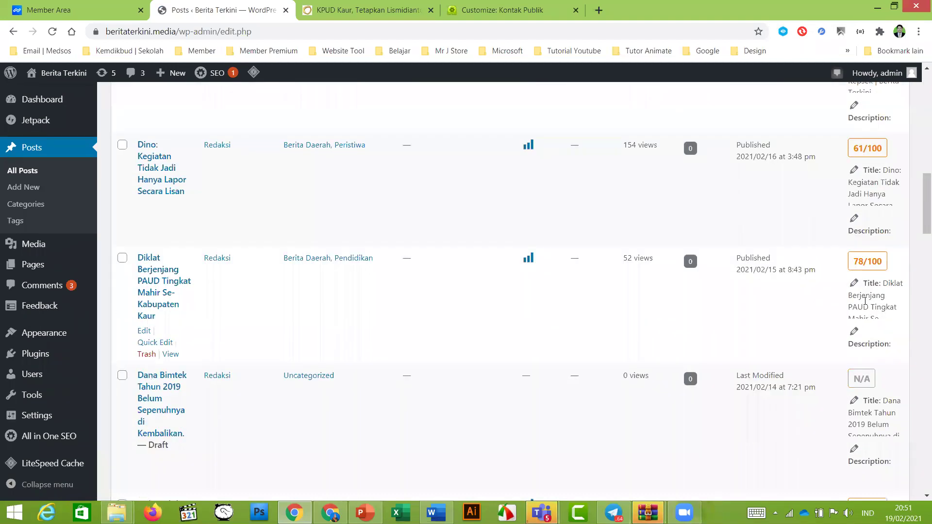
scroll(865, 301, down, 5)
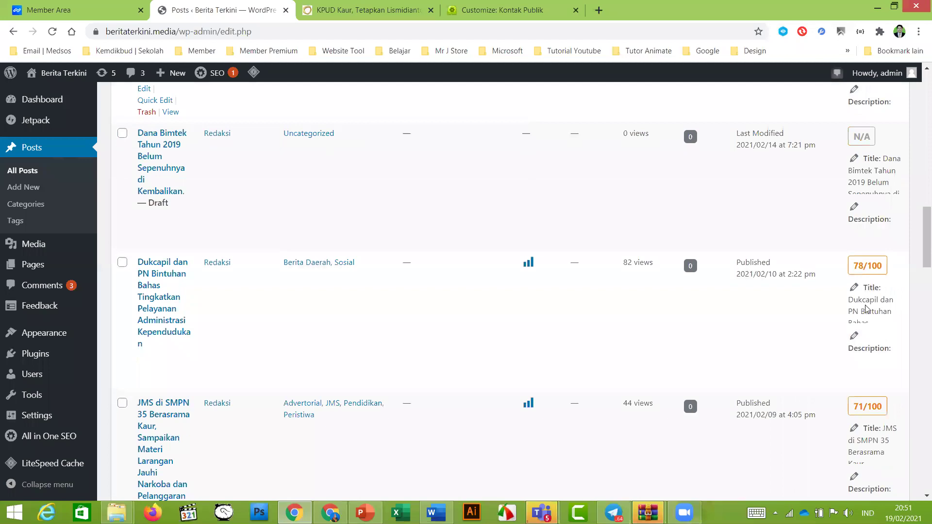
scroll(876, 214, down, 10)
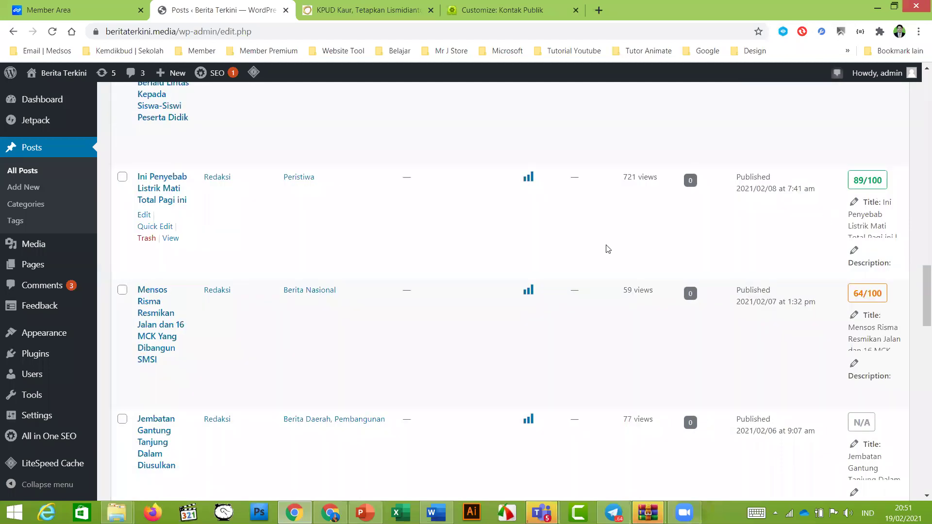
scroll(632, 250, up, 1)
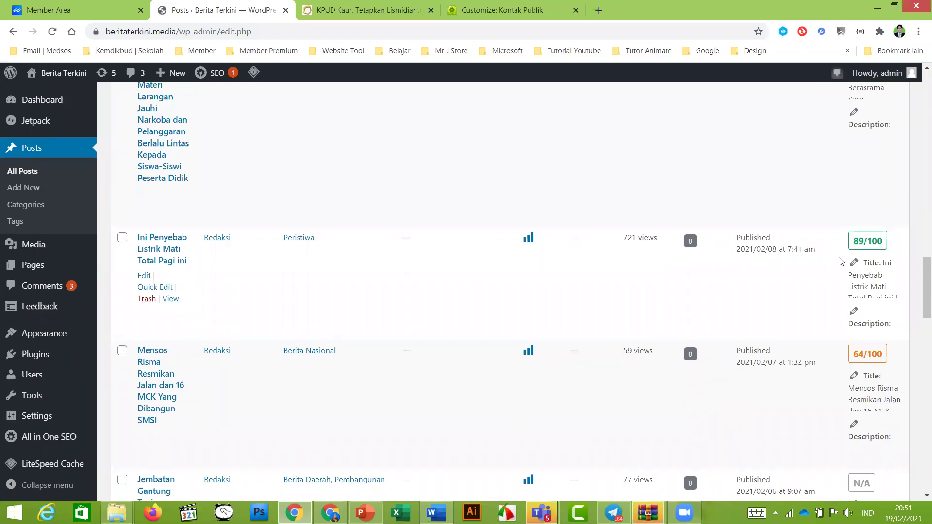
scroll(843, 260, down, 1)
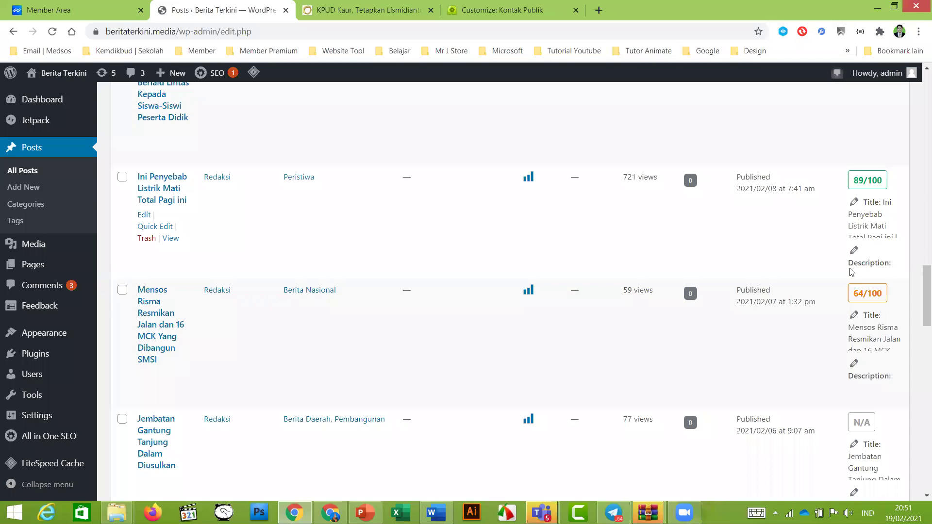
scroll(853, 273, down, 3)
scroll(885, 306, down, 1)
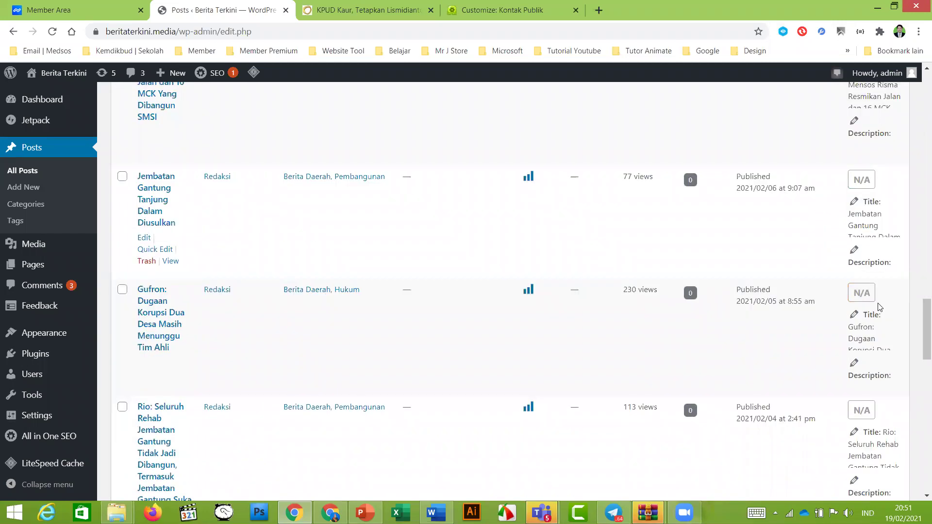
scroll(879, 309, down, 6)
scroll(874, 320, down, 3)
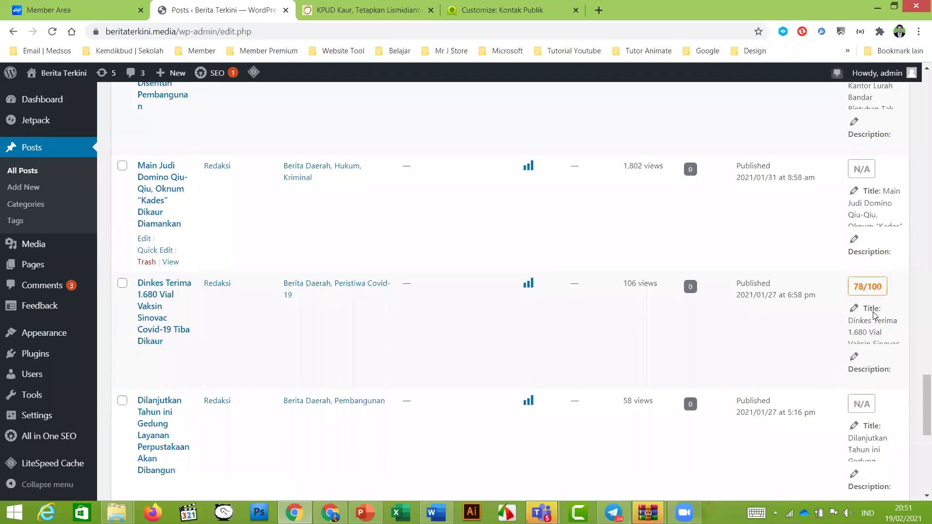
scroll(873, 316, down, 3)
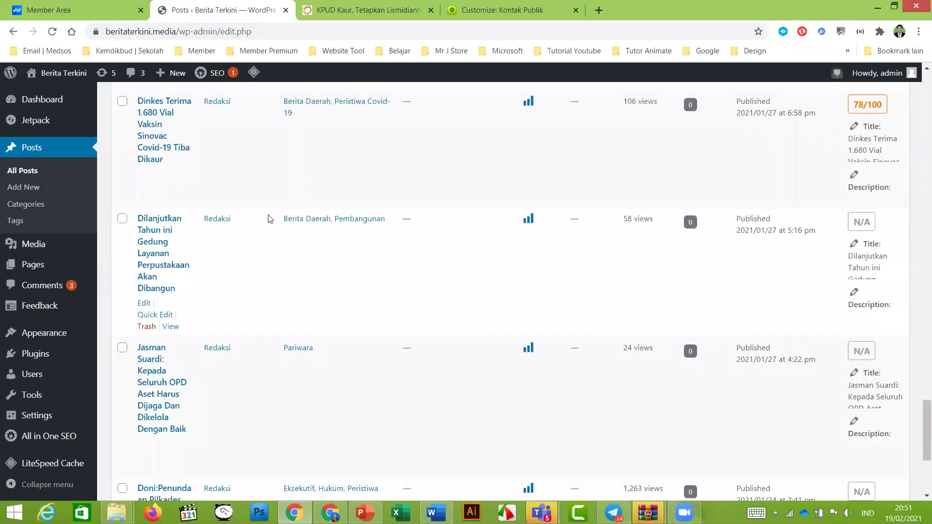
click(144, 304)
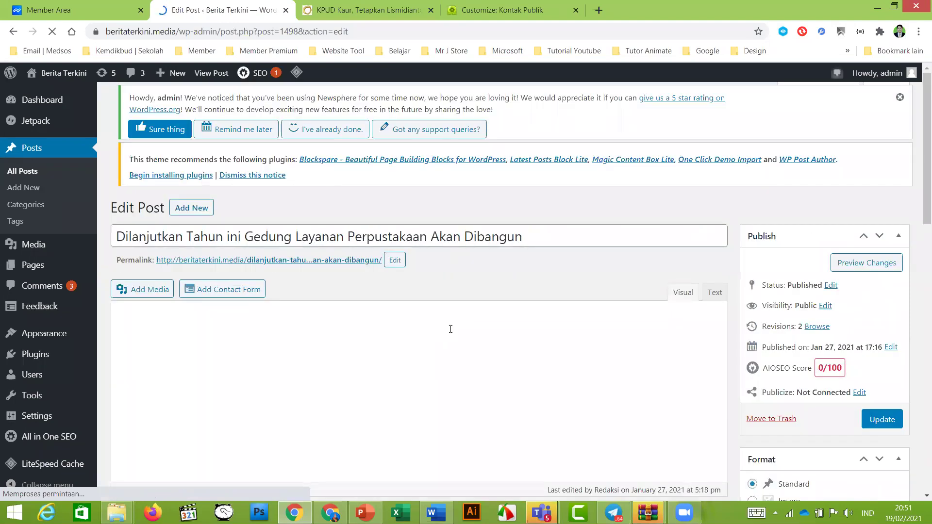
scroll(450, 329, down, 2)
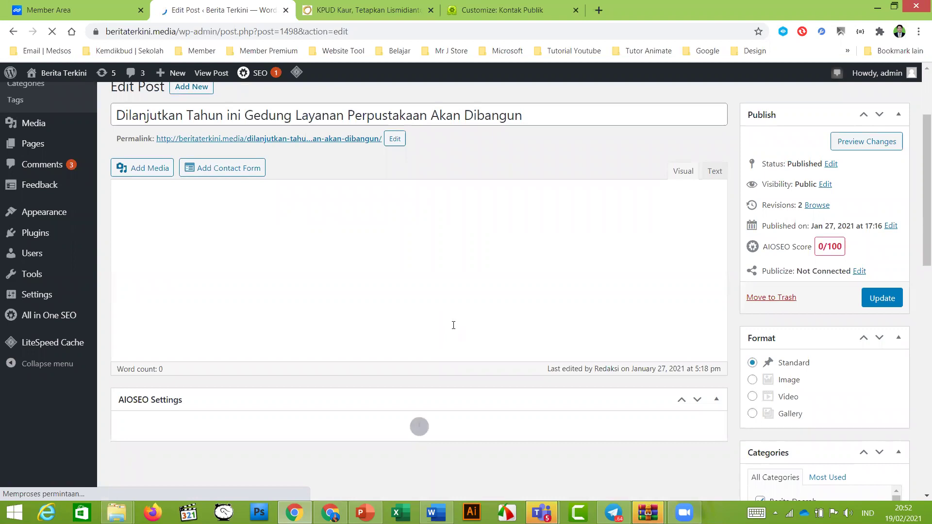
scroll(454, 328, down, 2)
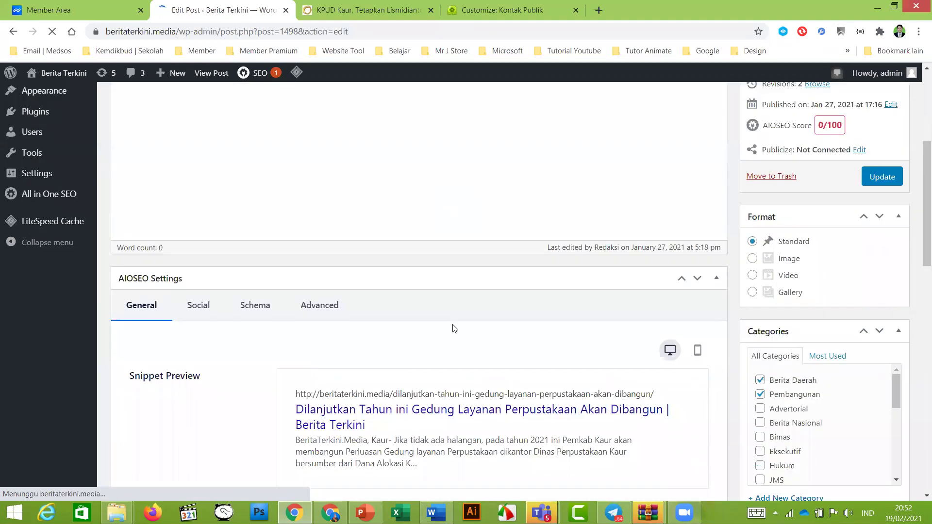
scroll(455, 329, down, 3)
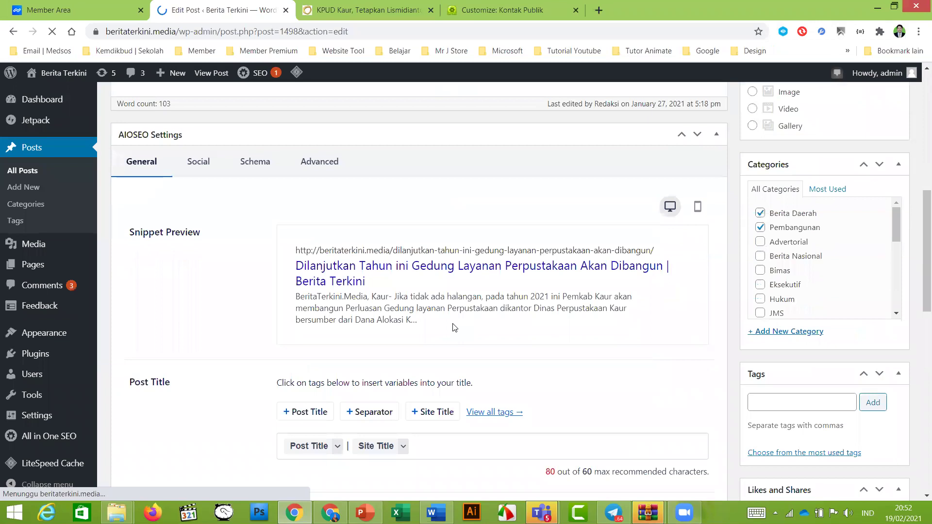
scroll(455, 329, down, 10)
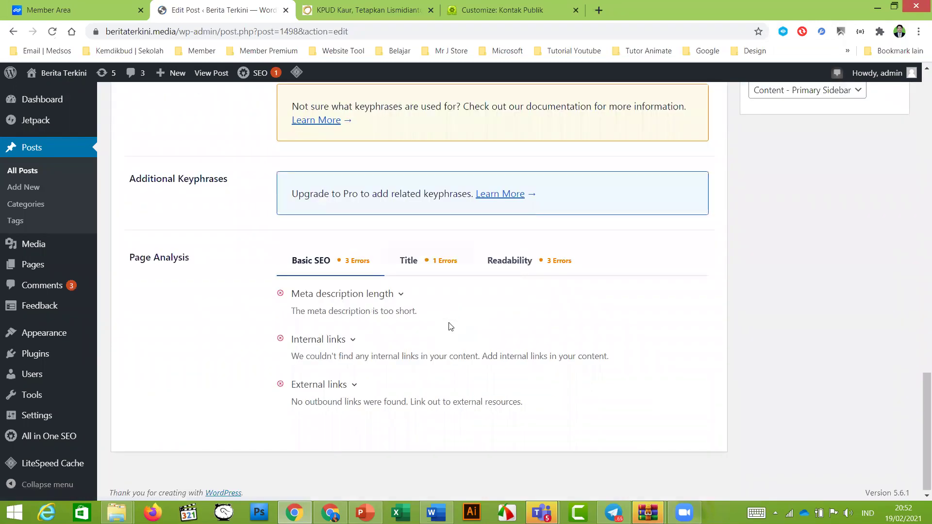
scroll(450, 327, up, 1)
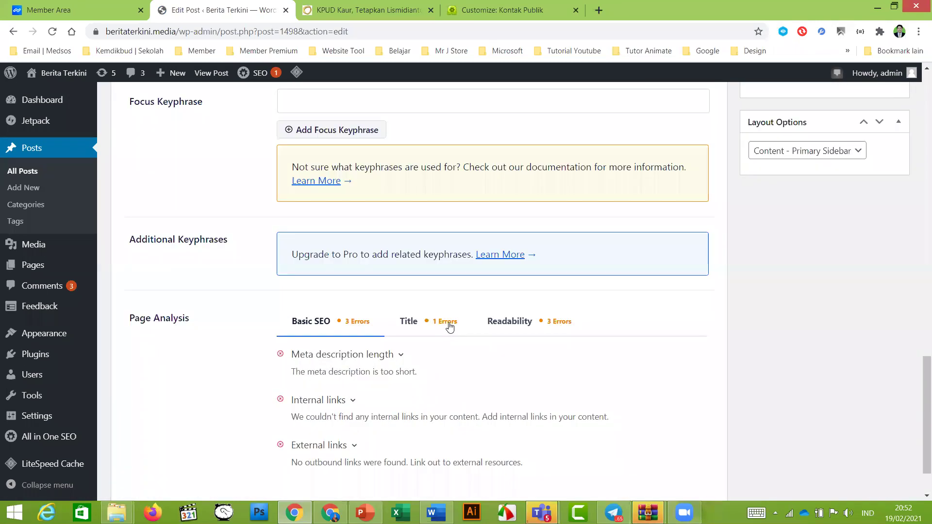
scroll(444, 326, up, 1)
scroll(316, 331, up, 3)
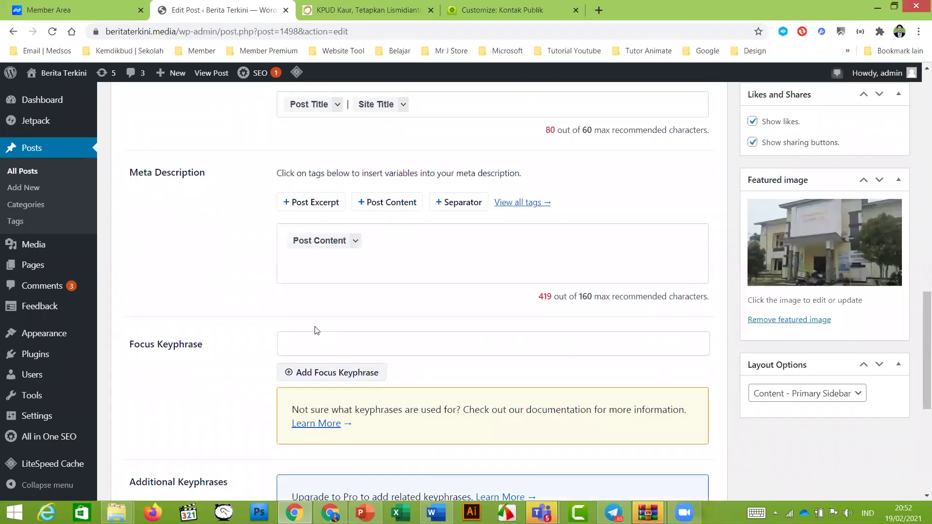
scroll(315, 327, up, 1)
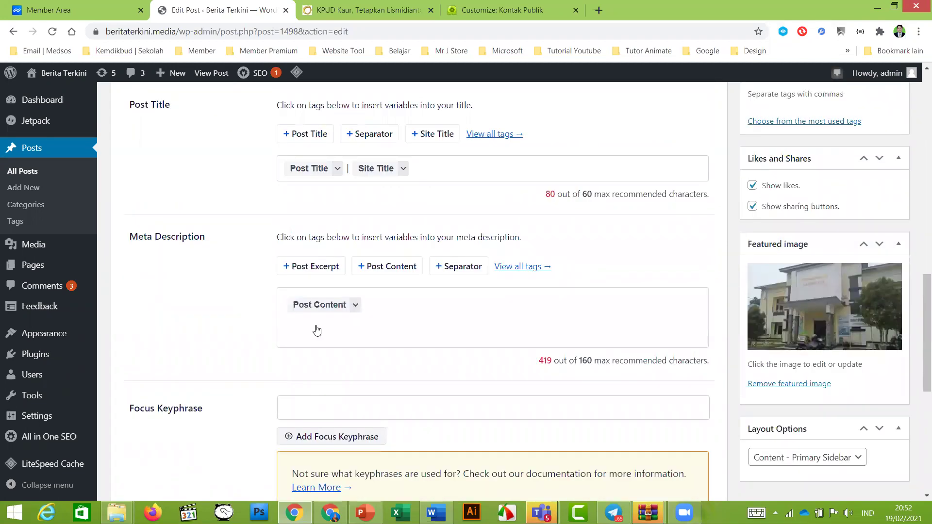
scroll(316, 329, up, 3)
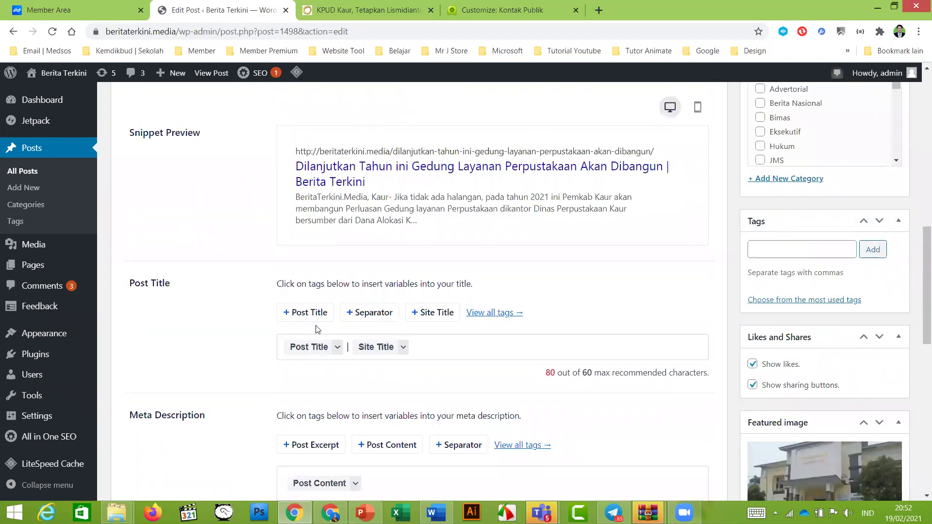
click(439, 352)
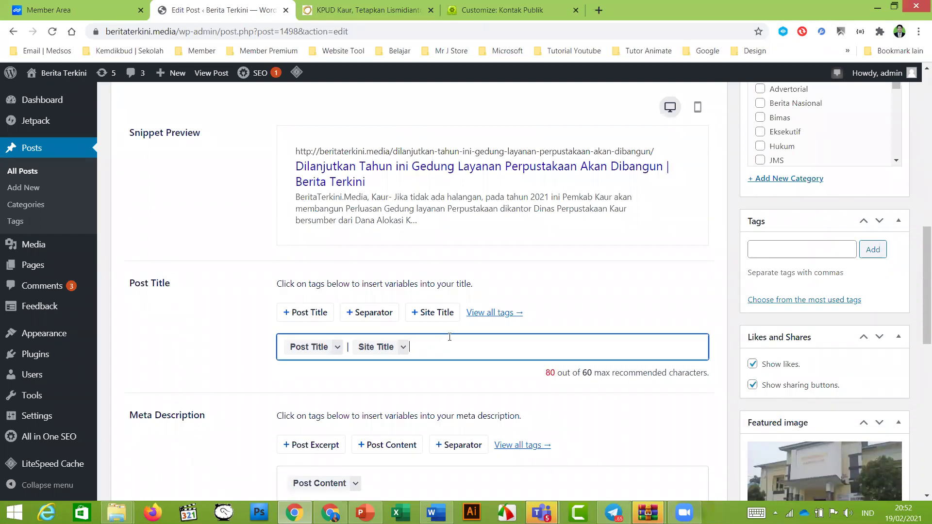
text(g)
text(edu=)
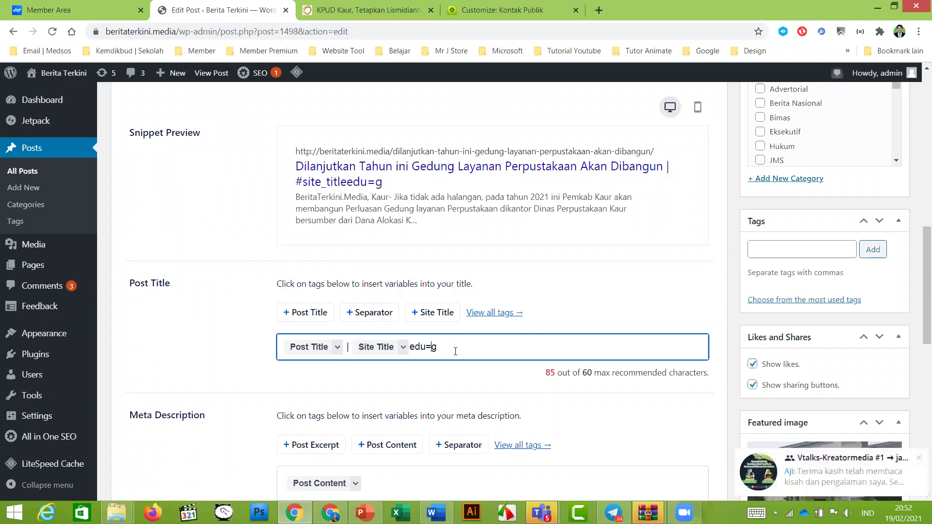
key(BackSpace)
key(BackSpace)
key(BackSpace)
key(BackSpace)
key(BackSpace)
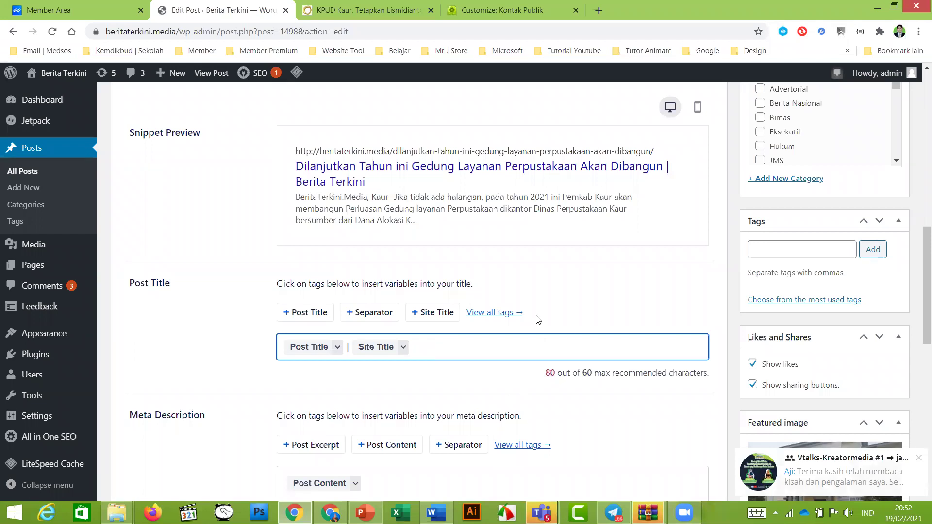
scroll(538, 320, up, 2)
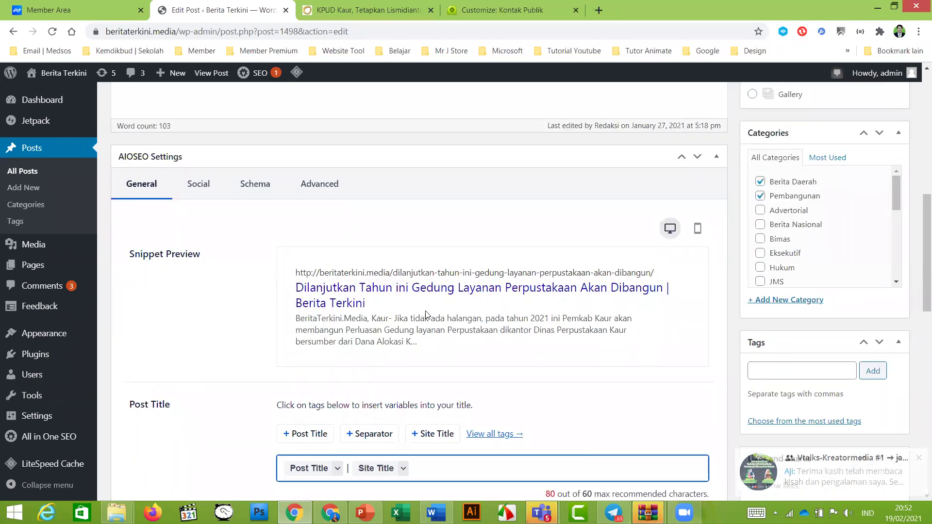
scroll(425, 315, down, 2)
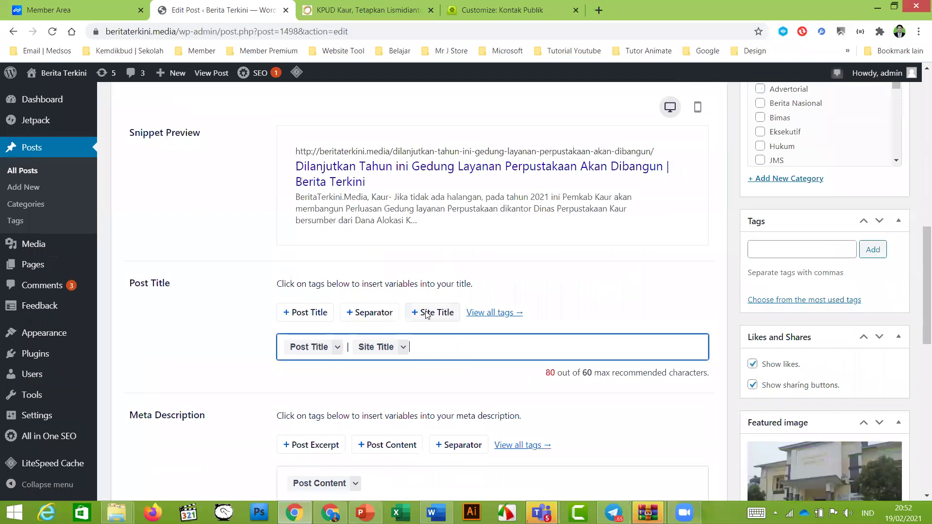
scroll(427, 313, down, 3)
scroll(426, 312, down, 2)
scroll(427, 312, up, 2)
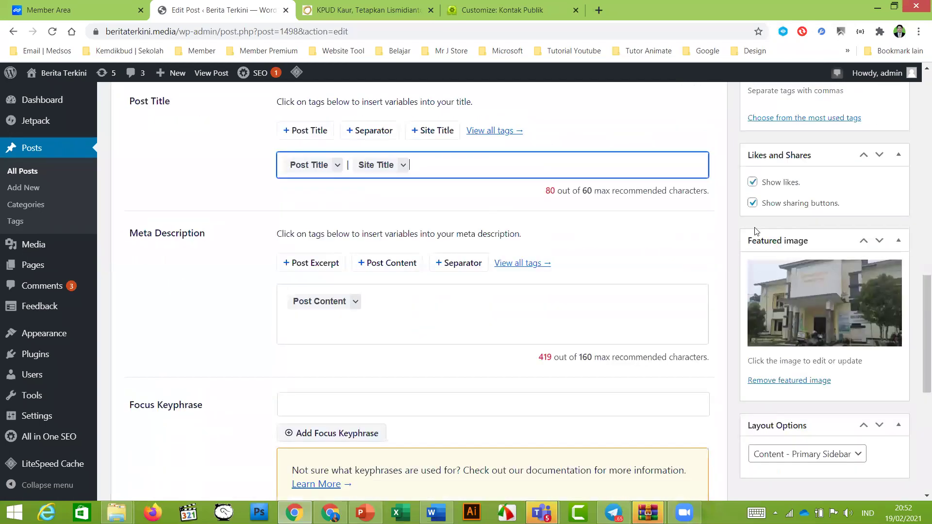
scroll(796, 228, up, 4)
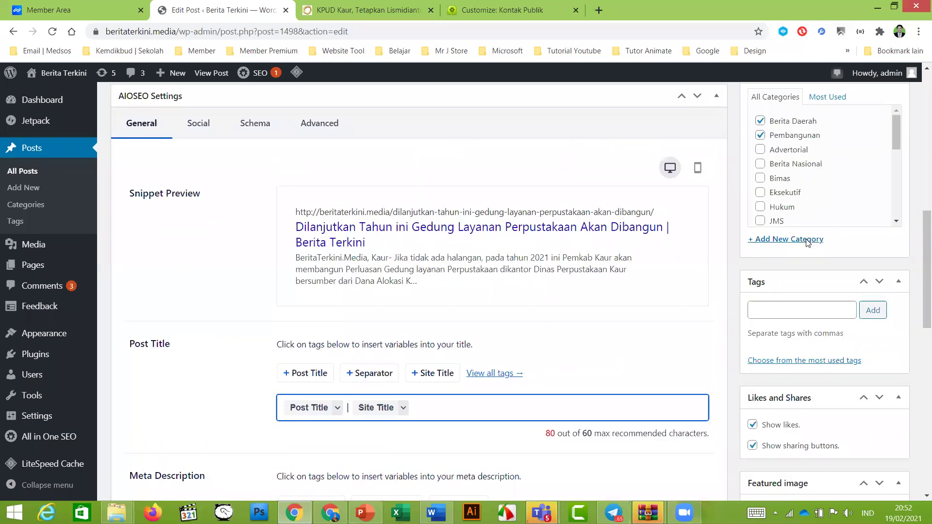
scroll(808, 238, up, 6)
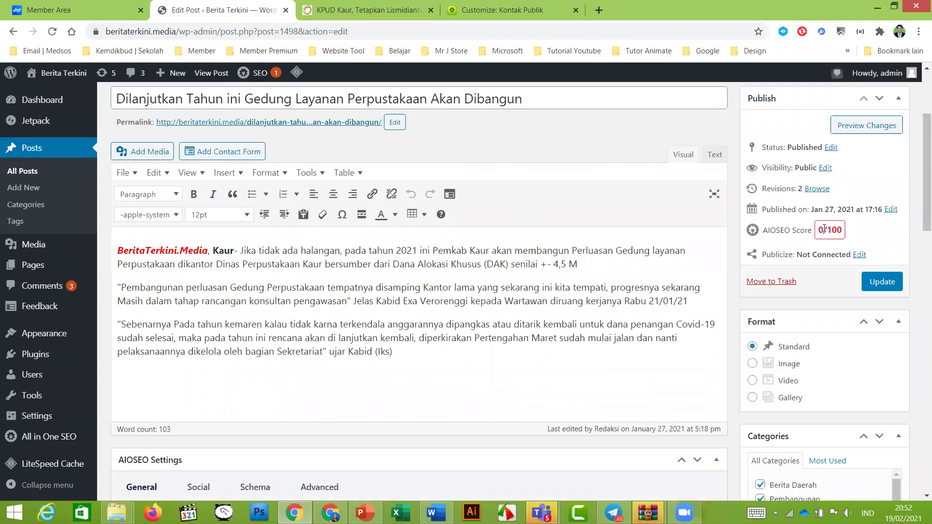
scroll(819, 240, down, 3)
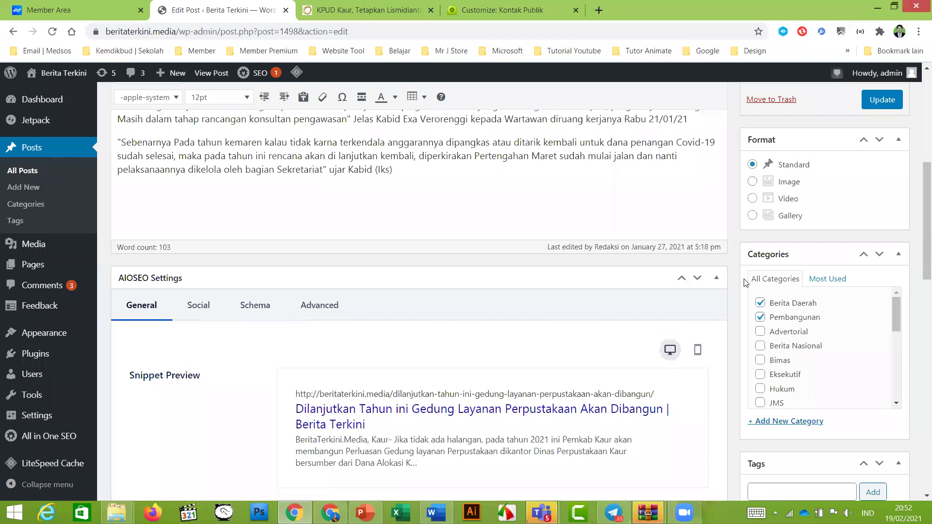
scroll(750, 284, up, 2)
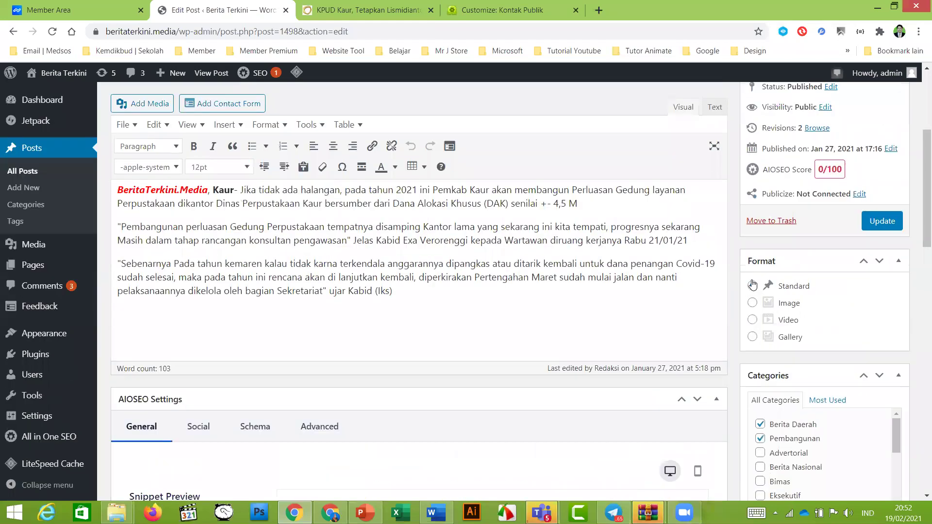
click(753, 285)
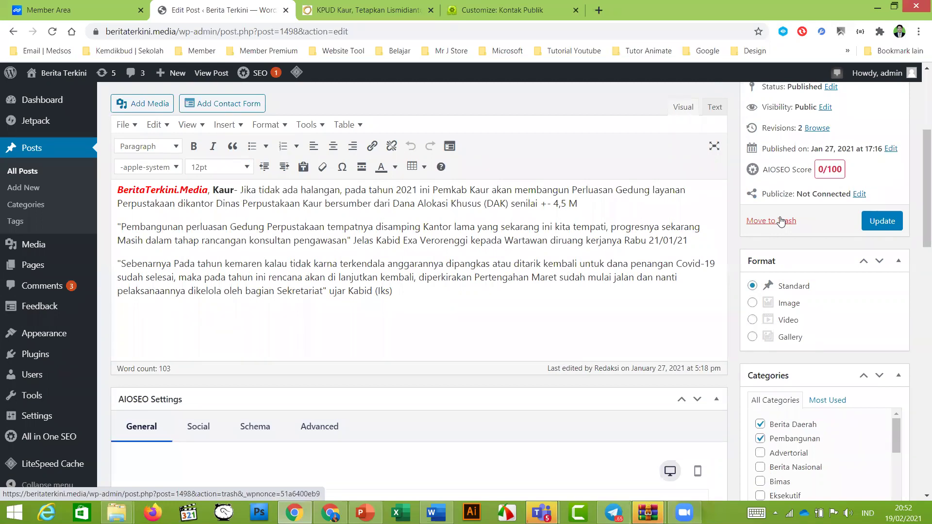
scroll(780, 221, down, 3)
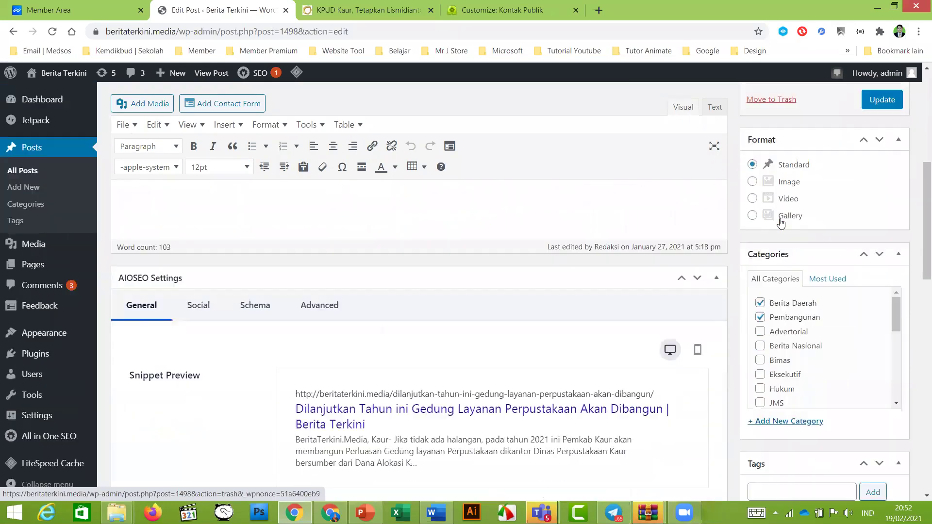
scroll(780, 222, down, 4)
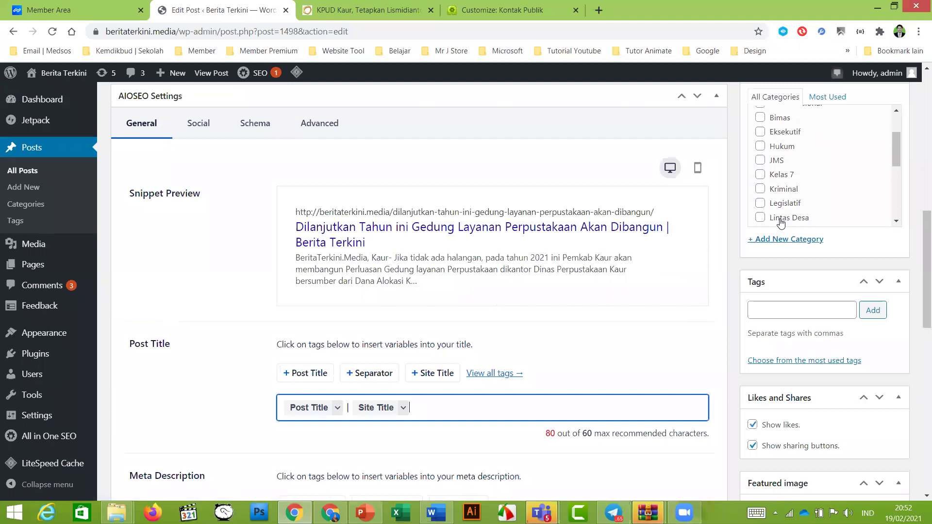
scroll(781, 221, up, 8)
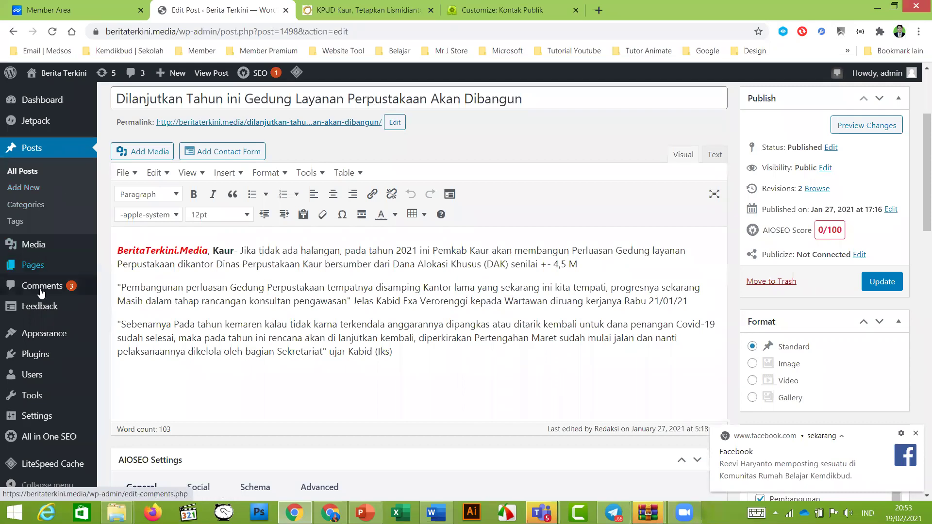
Step: Search the Installed Plugins list for 'yoas', which finds no installed plugins
click(122, 360)
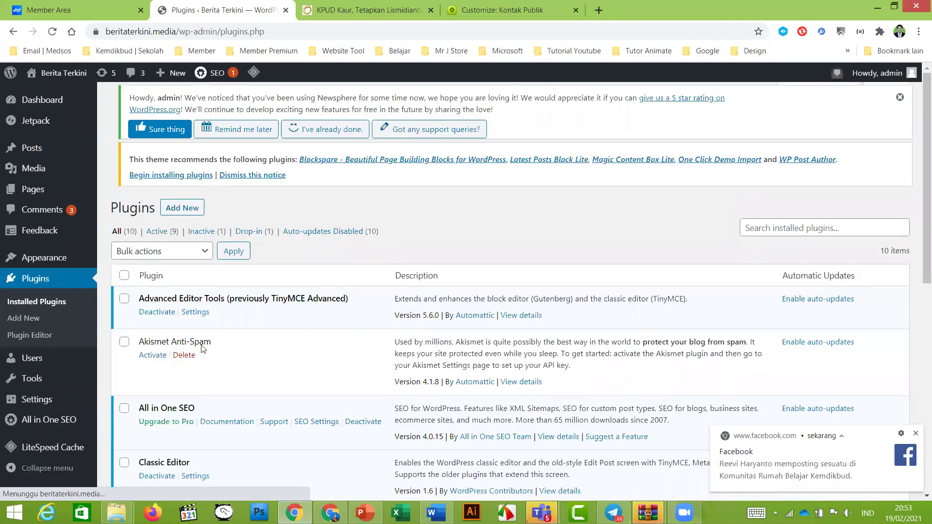
scroll(183, 338, down, 1)
scroll(194, 352, down, 2)
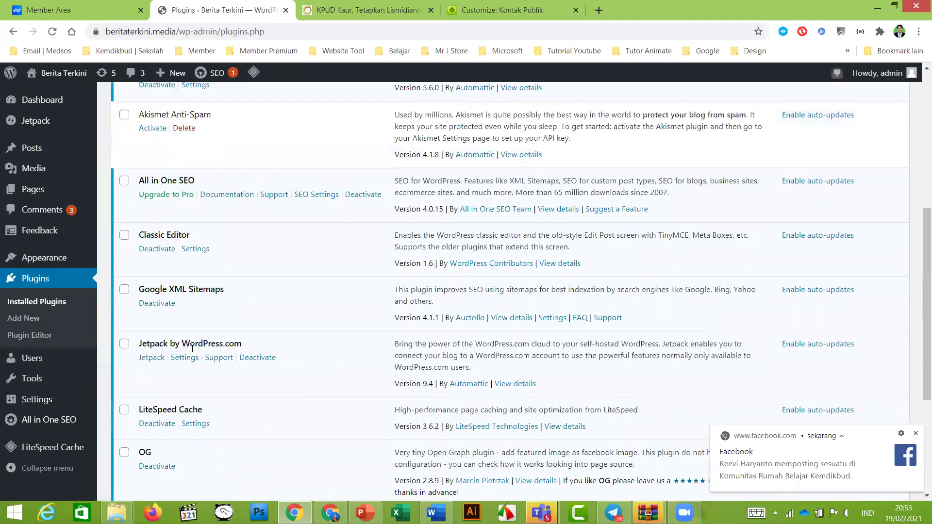
scroll(631, 291, up, 5)
scroll(770, 311, up, 2)
click(770, 309)
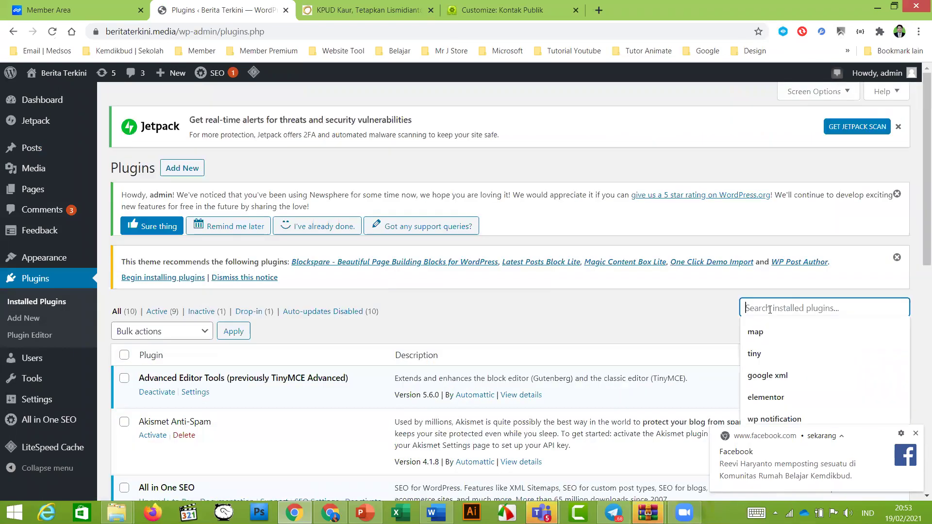
text(yo)
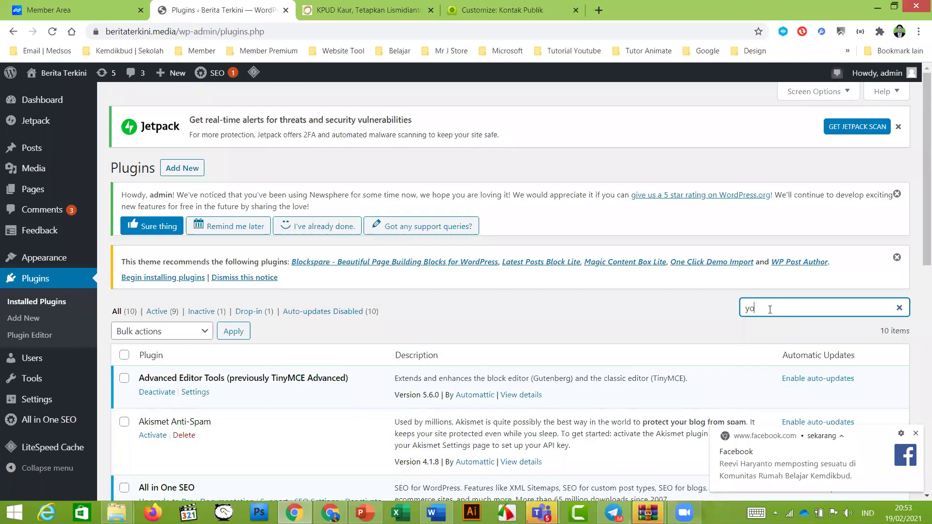
text(as)
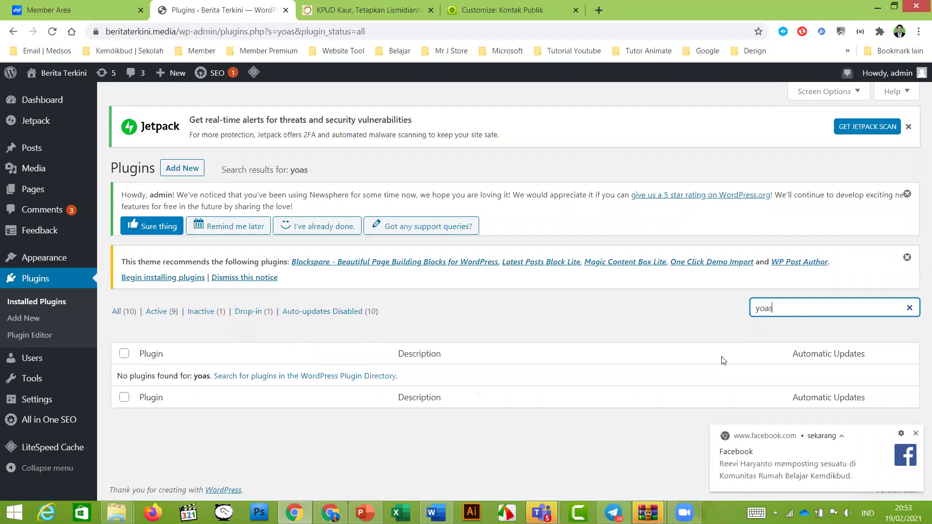
Step: Search the Add Plugins directory for 'yoast'
click(186, 175)
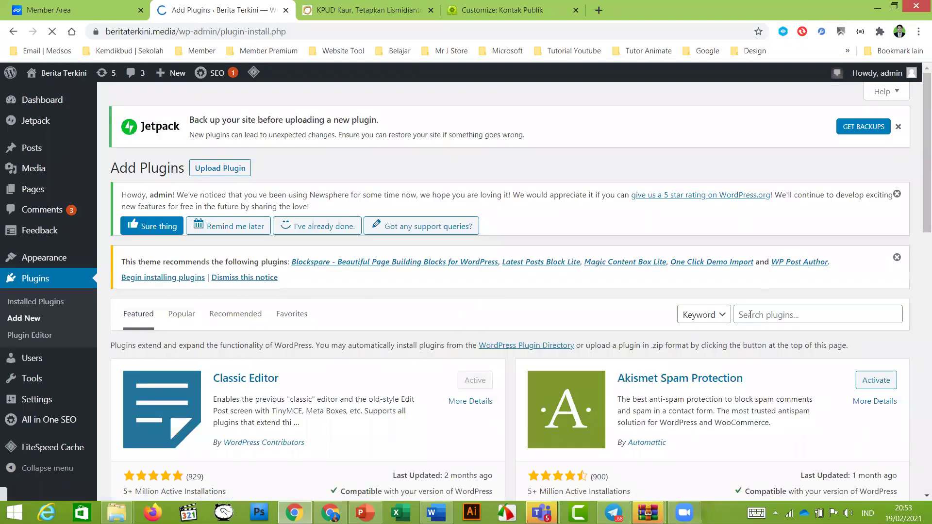
click(750, 315)
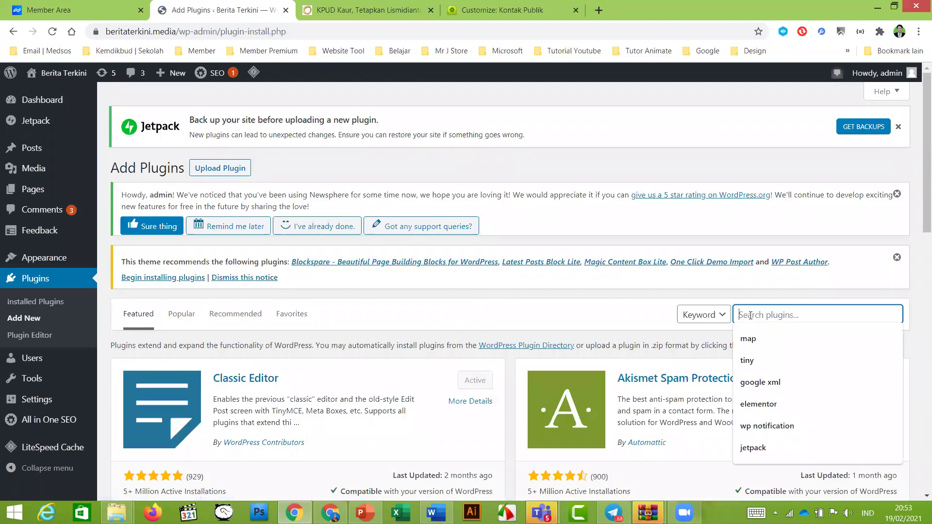
text(yoas)
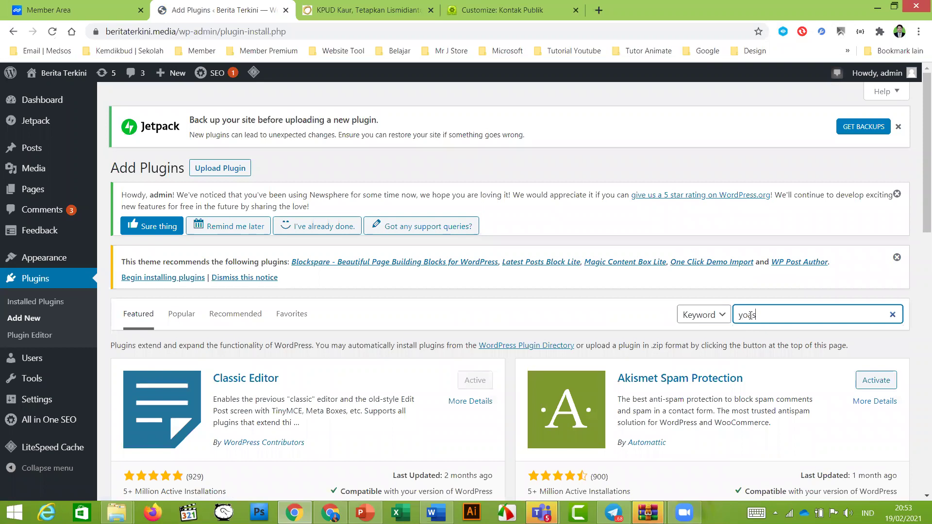
text(t)
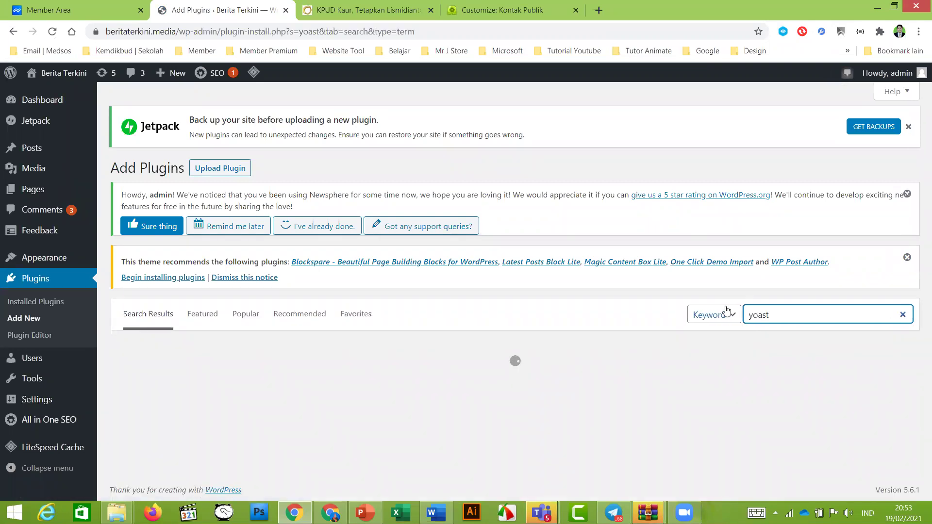
Step: Browse the 928 'yoast' results, with Yoast SEO listed first and not yet installed
scroll(270, 277, down, 2)
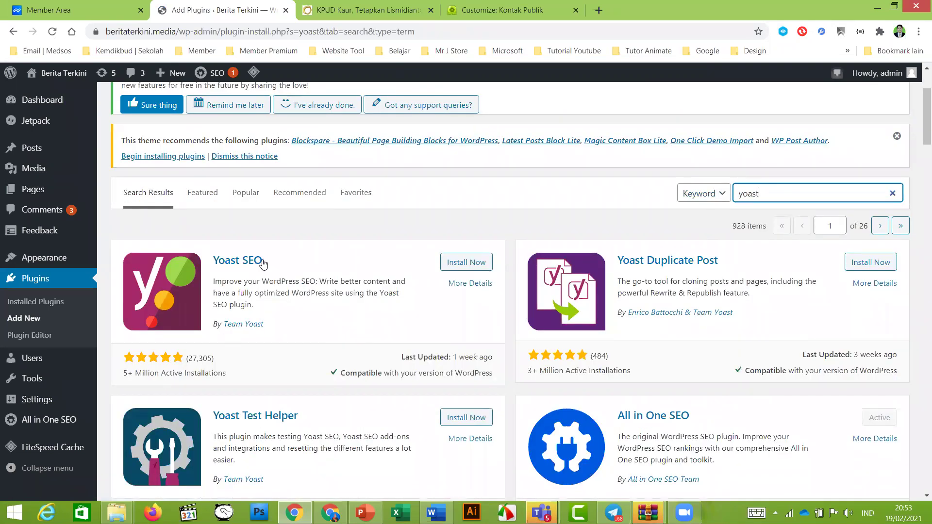
scroll(316, 324, down, 1)
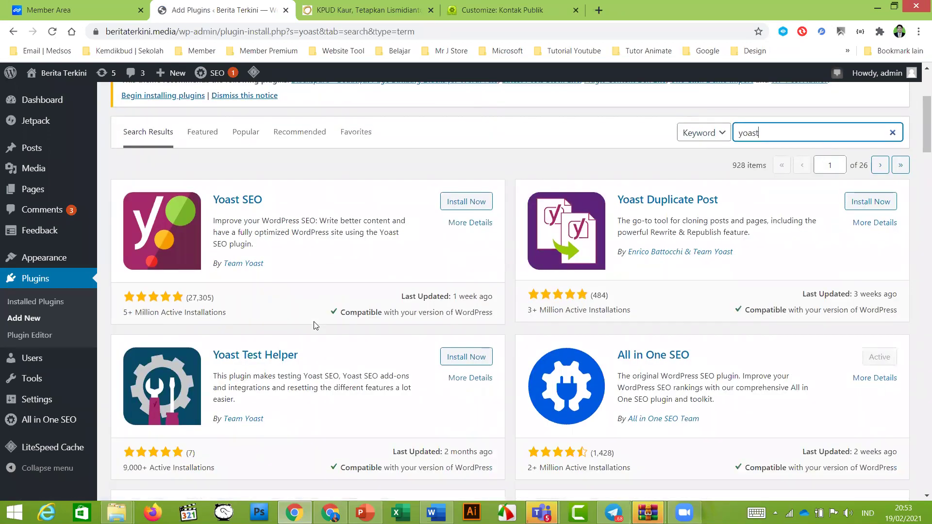
scroll(316, 325, down, 1)
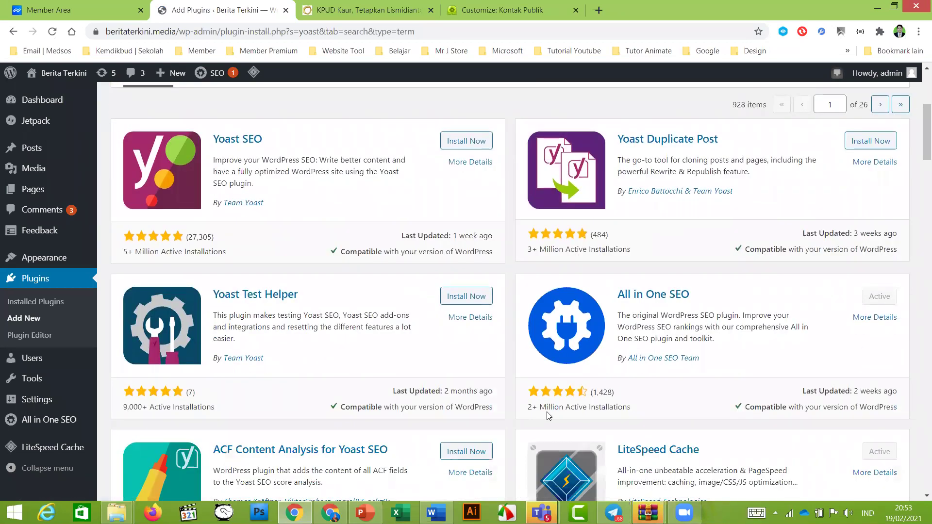
scroll(549, 415, up, 2)
scroll(323, 305, down, 1)
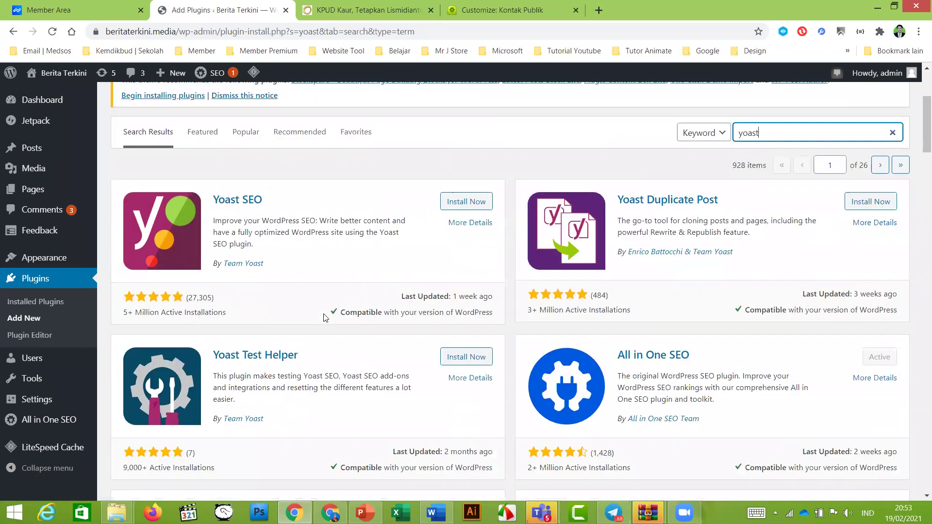
scroll(207, 293, down, 3)
scroll(185, 274, up, 3)
scroll(520, 315, down, 1)
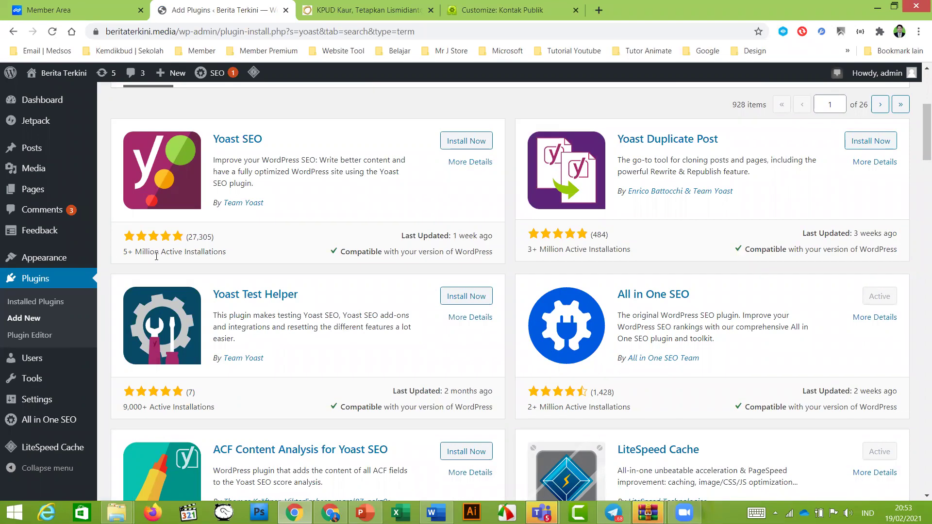
scroll(160, 260, up, 1)
scroll(305, 216, up, 2)
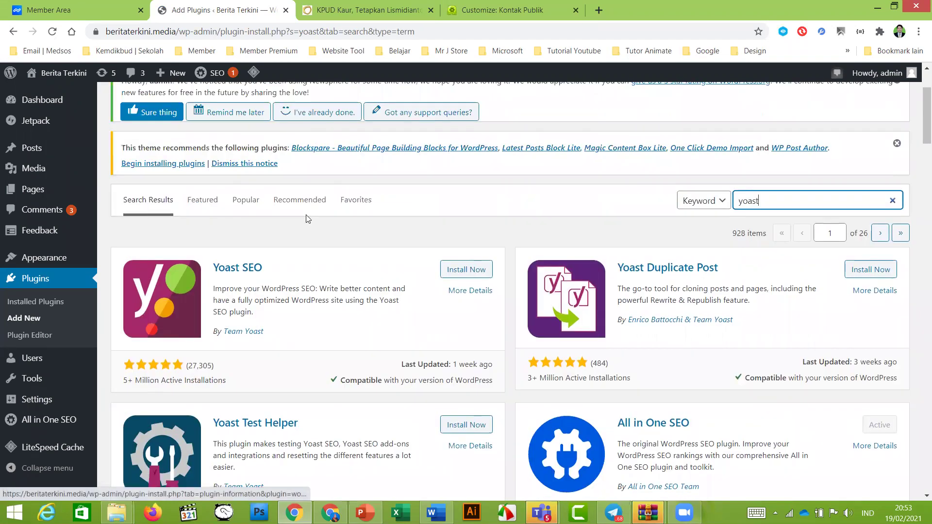